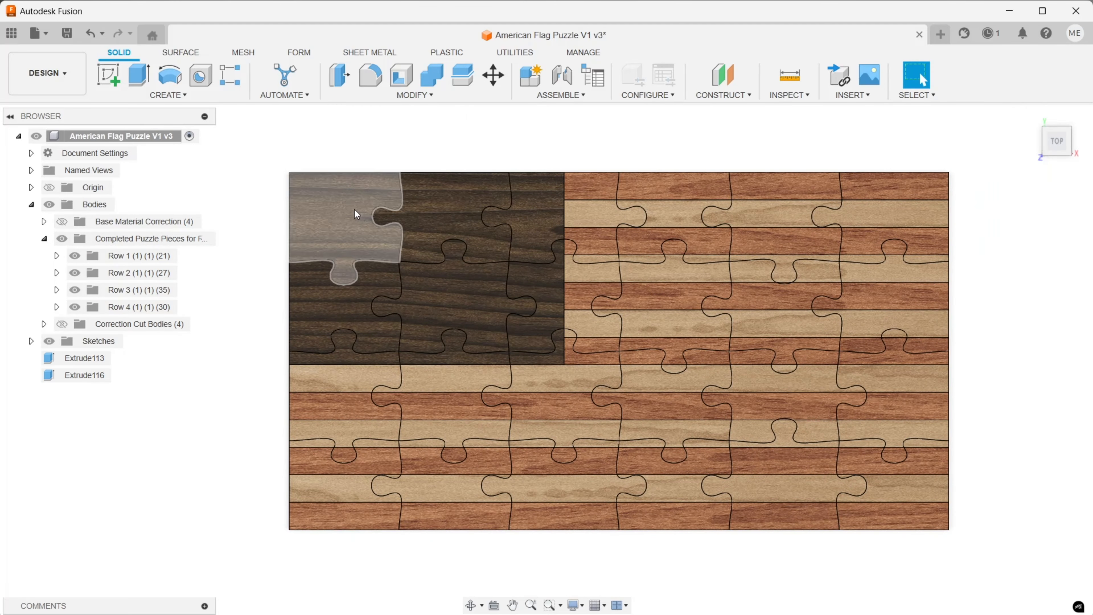
click(1031, 114)
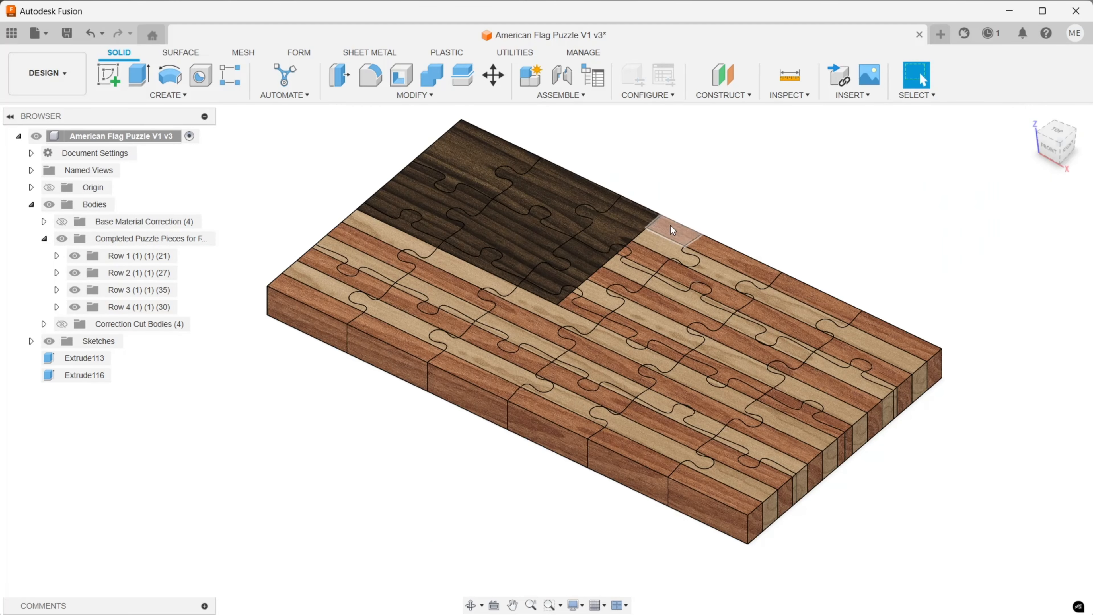
middle_drag(659, 213, 635, 205)
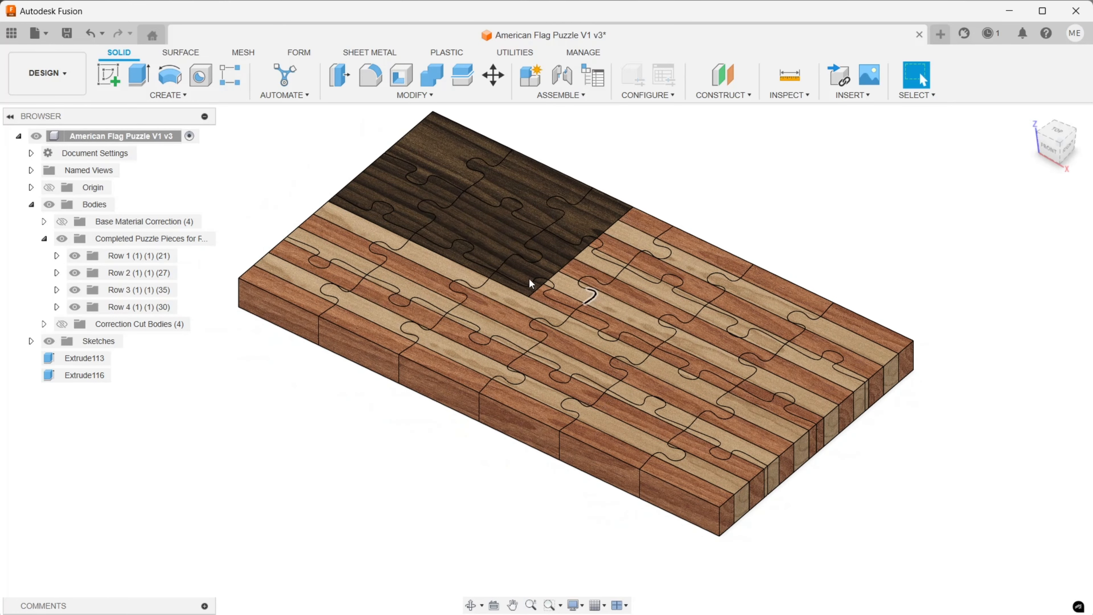
scroll(588, 282, up, 3)
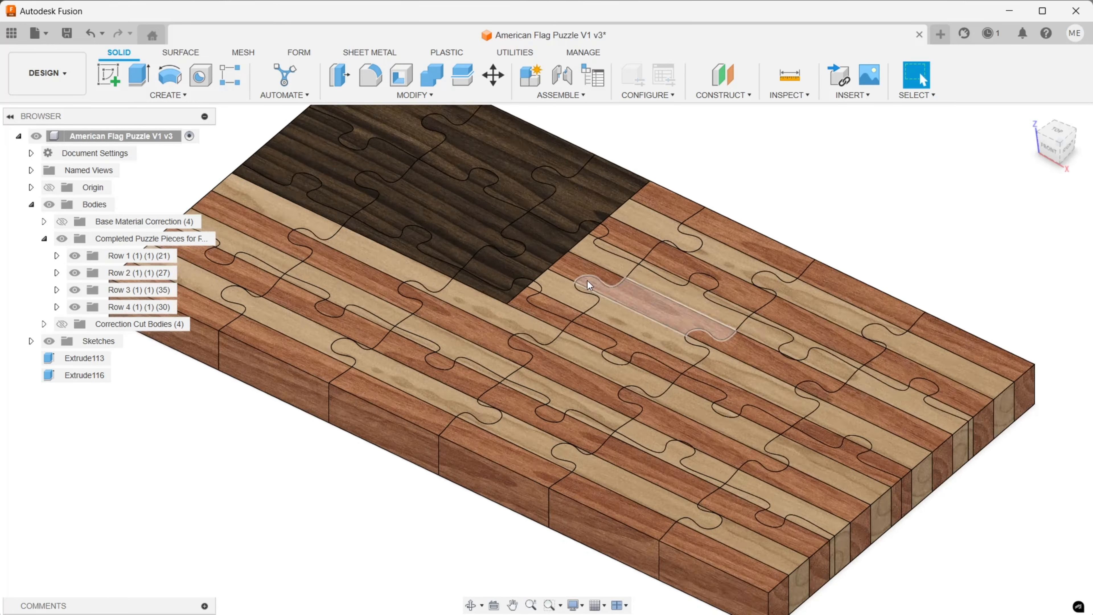
scroll(627, 256, down, 4)
mouse_move(701, 315)
middle_down()
mouse_move(722, 327)
mouse_move(712, 331)
middle_up()
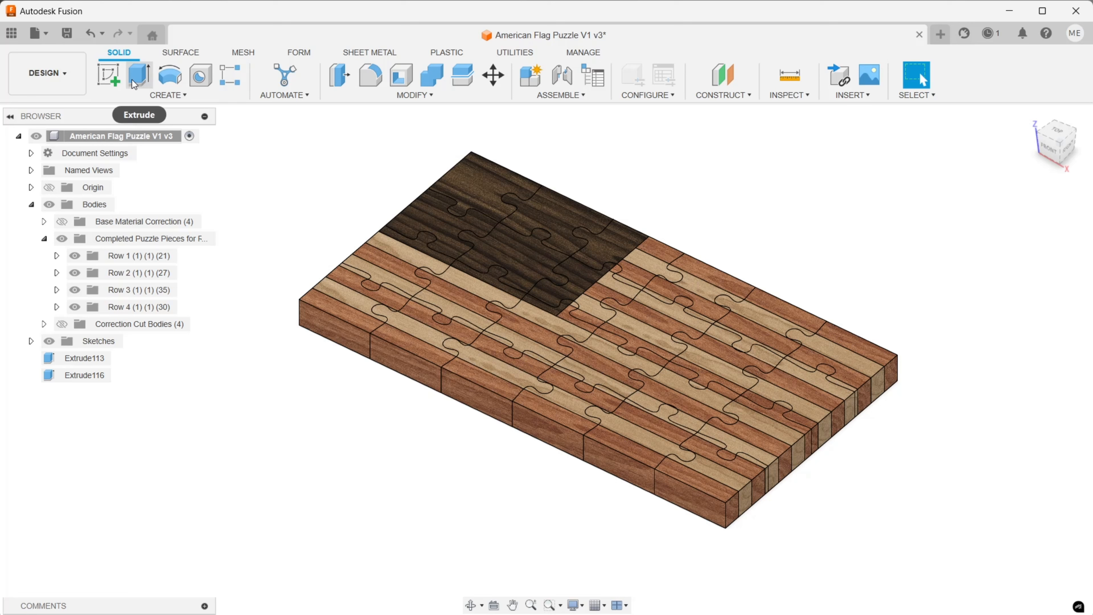
Step: Sketch a 12 by 6.5 in two-point rectangle on the flag puzzle's top face, starting from its front-left corner
click(109, 76)
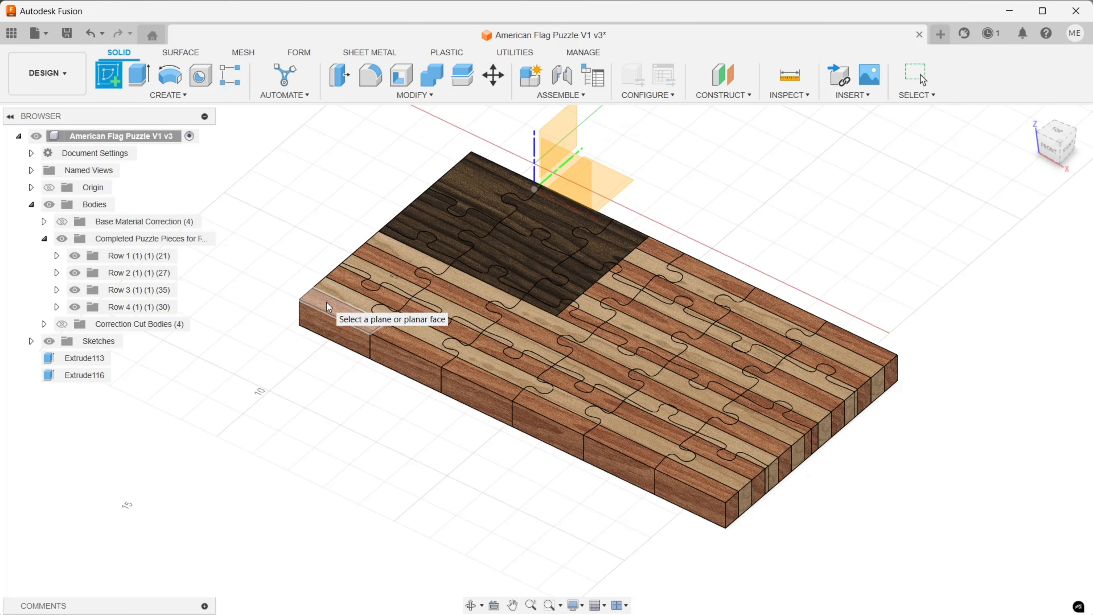
scroll(326, 303, up, 3)
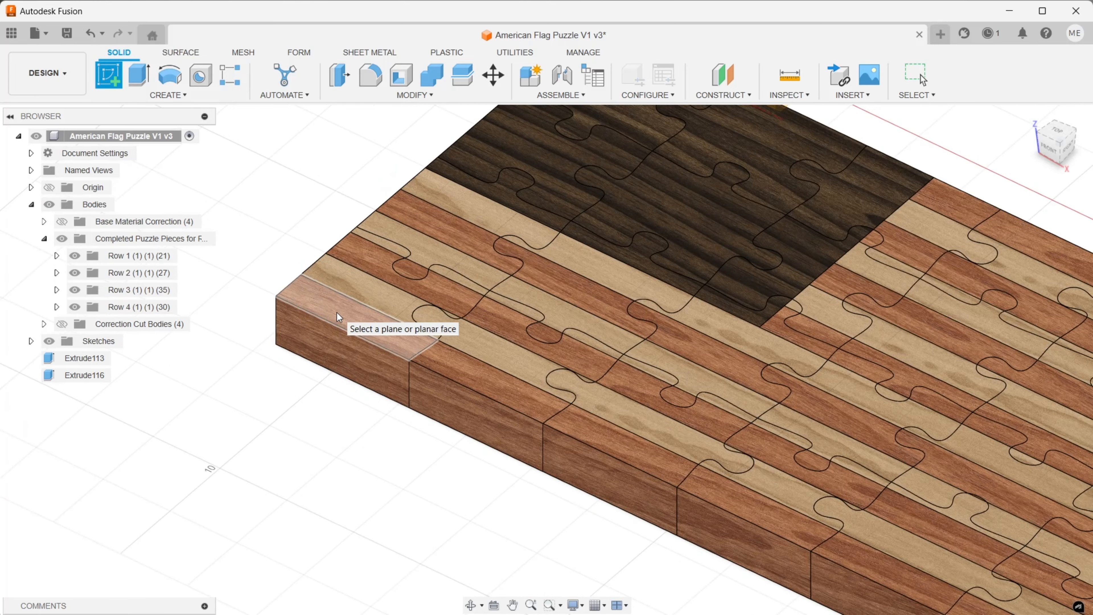
click(336, 312)
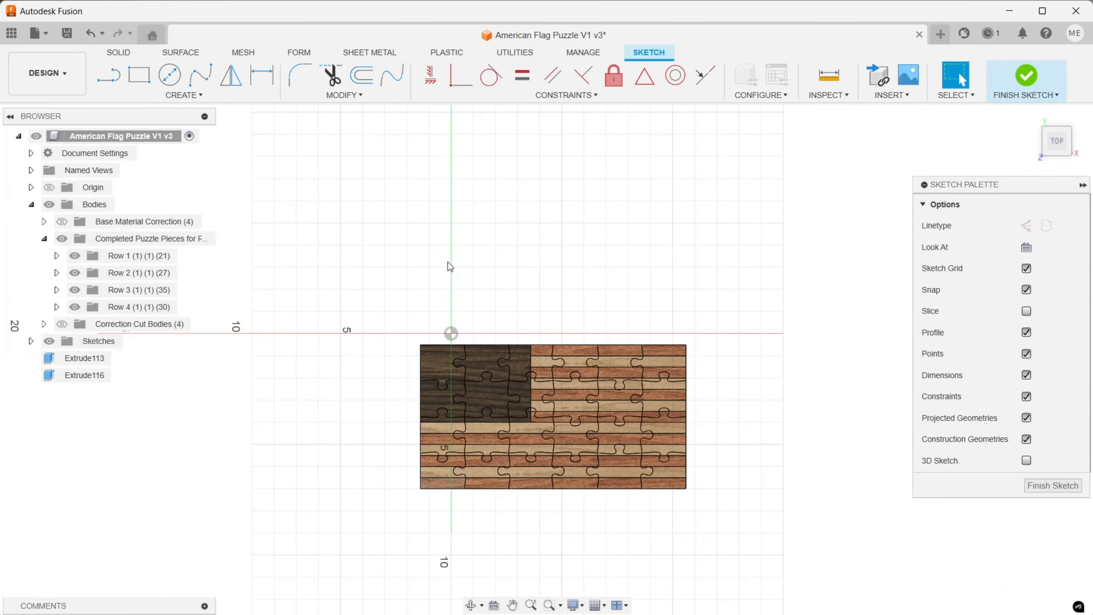
click(142, 77)
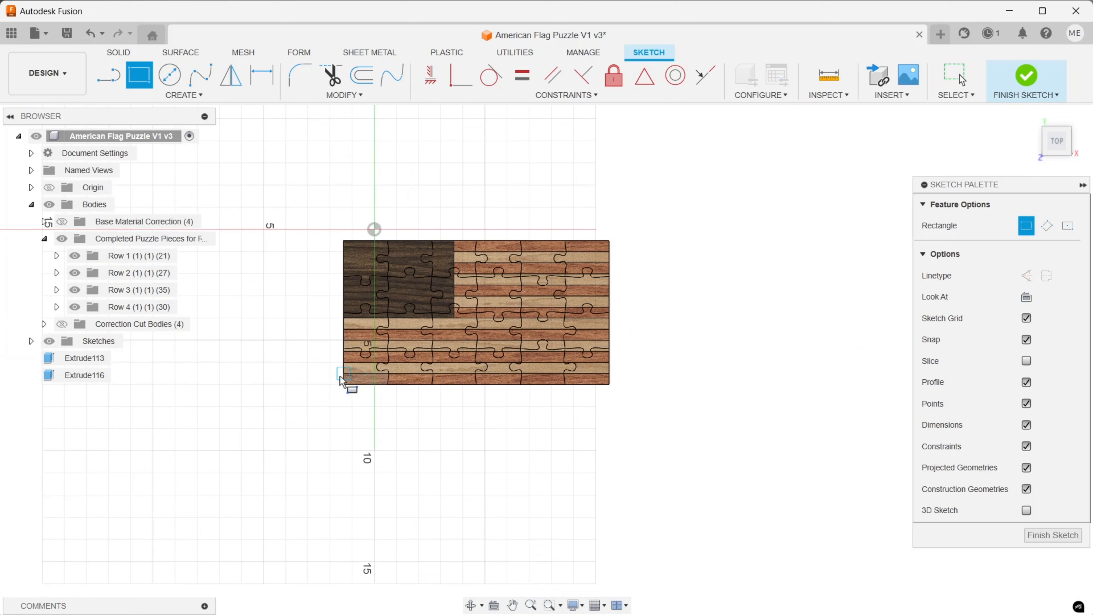
click(343, 385)
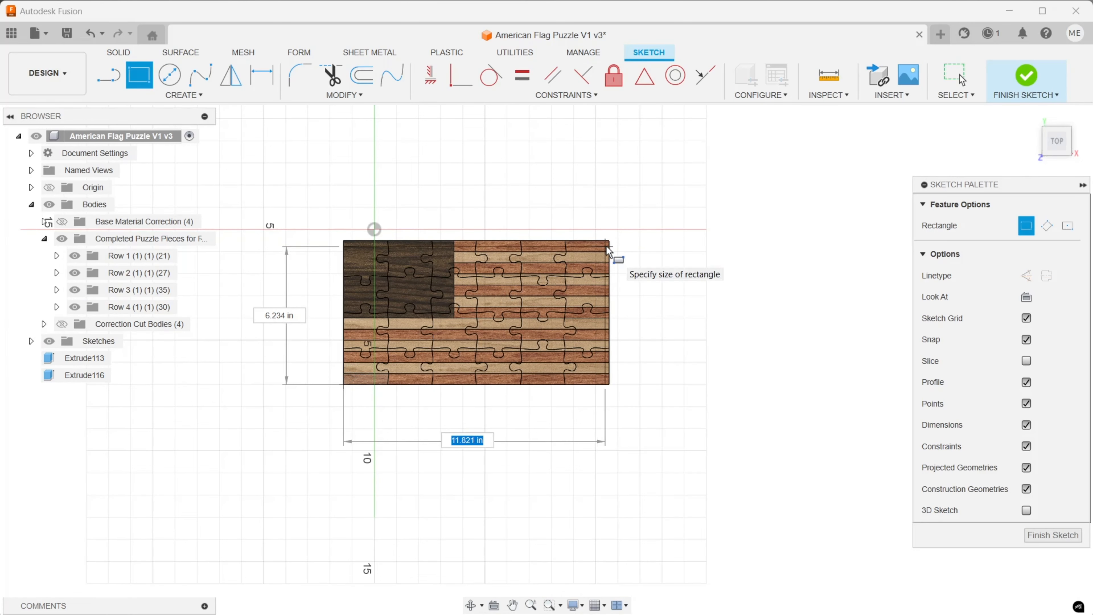
text(12)
key(Tab)
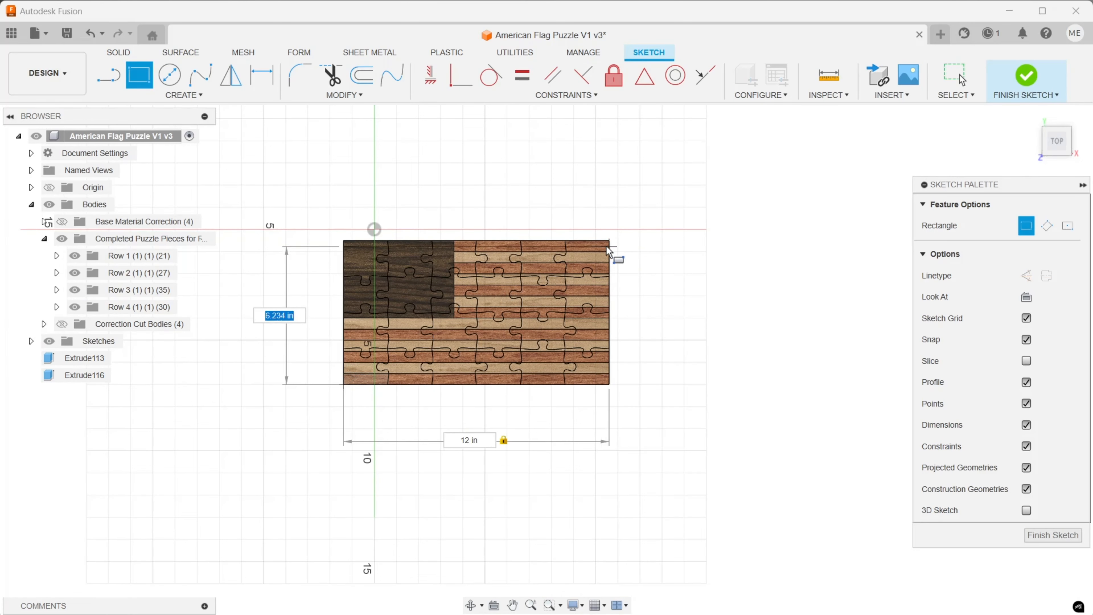
text(6.5)
key(Tab)
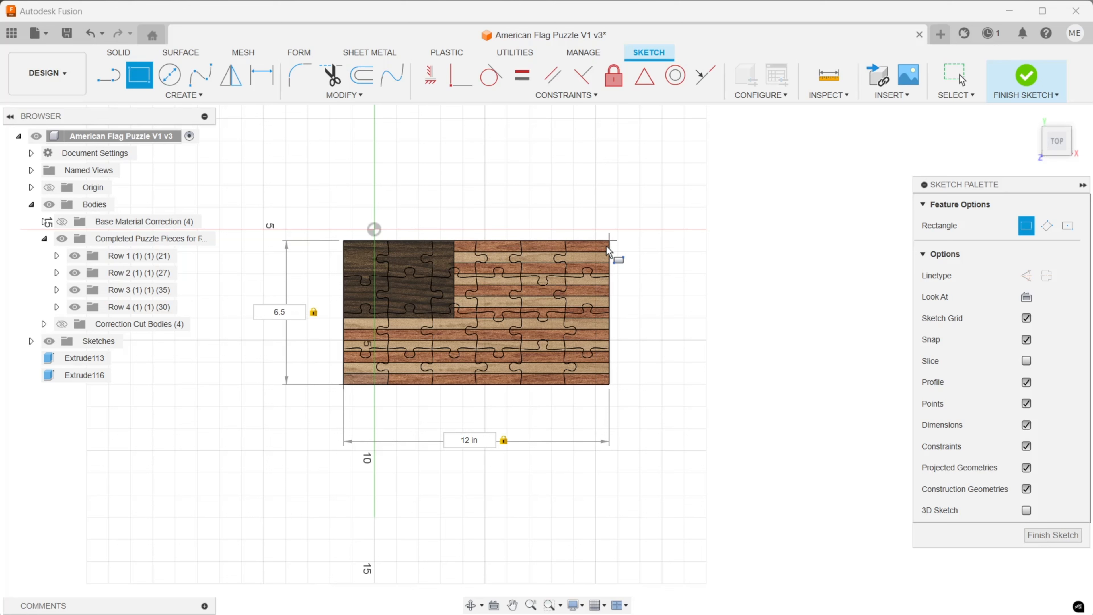
key(Return)
key(Escape)
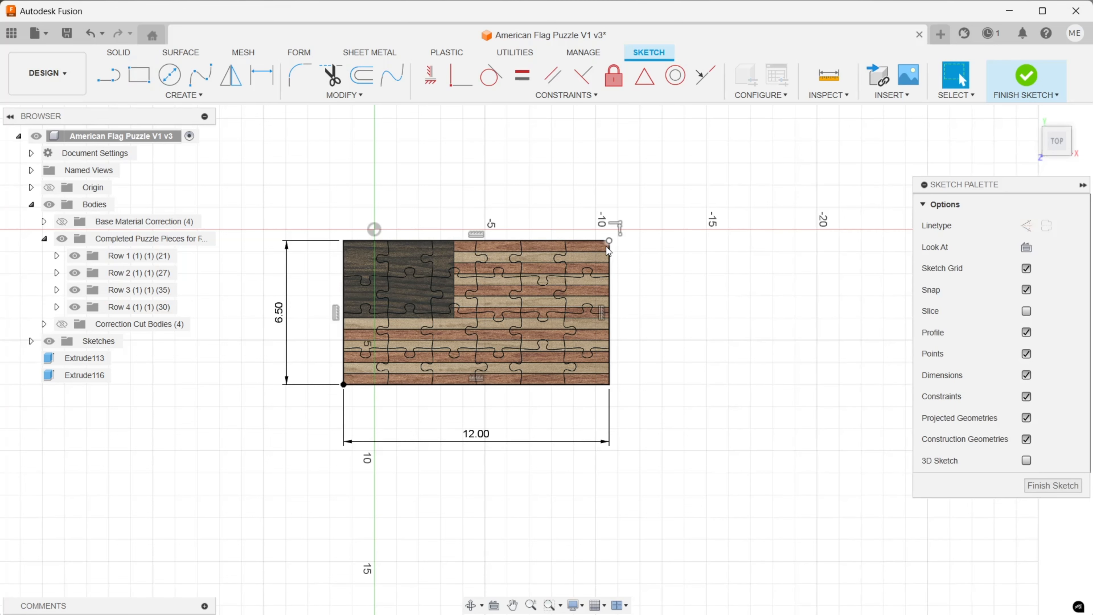
Step: Hide the folder of completed puzzle pieces and finish the rectangle sketch
shift+middle_drag(392, 308, 434, 269)
click(67, 241)
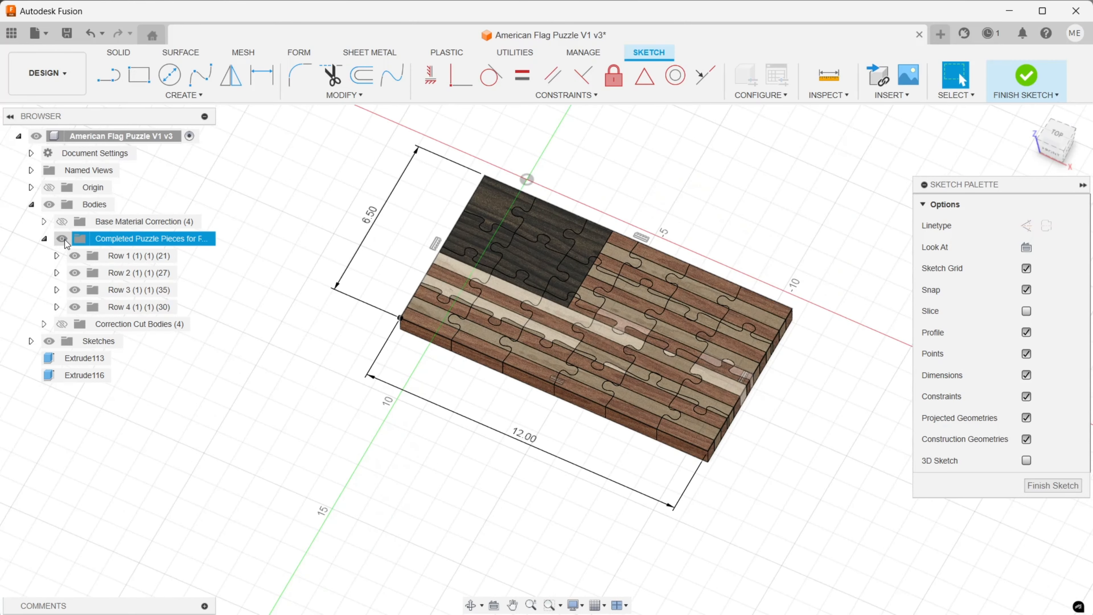
scroll(607, 302, up, 3)
middle_drag(525, 307, 474, 301)
scroll(483, 292, down, 3)
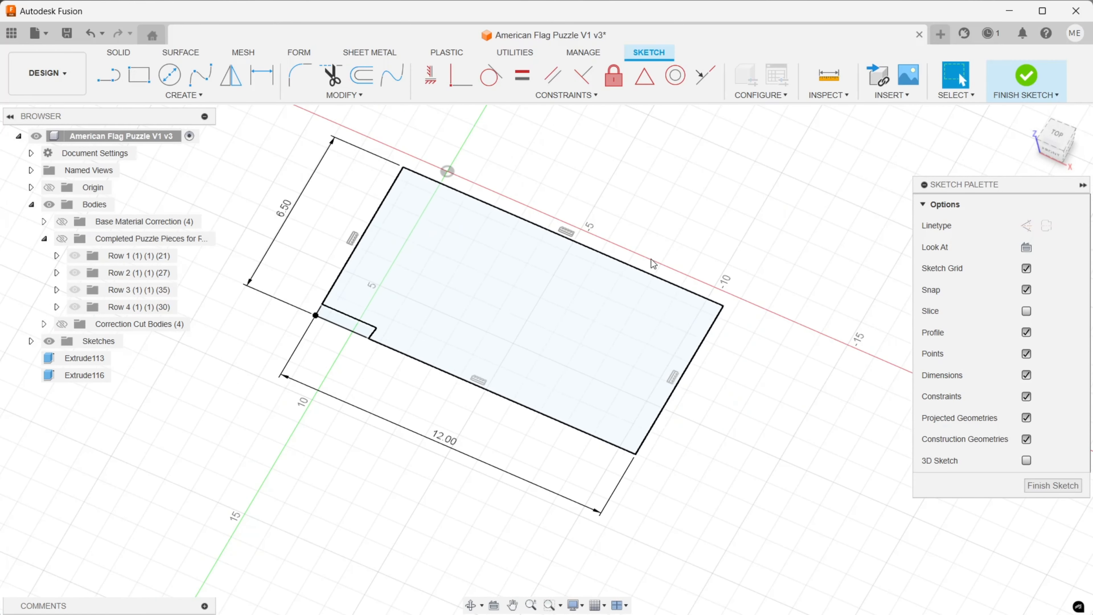
click(1026, 77)
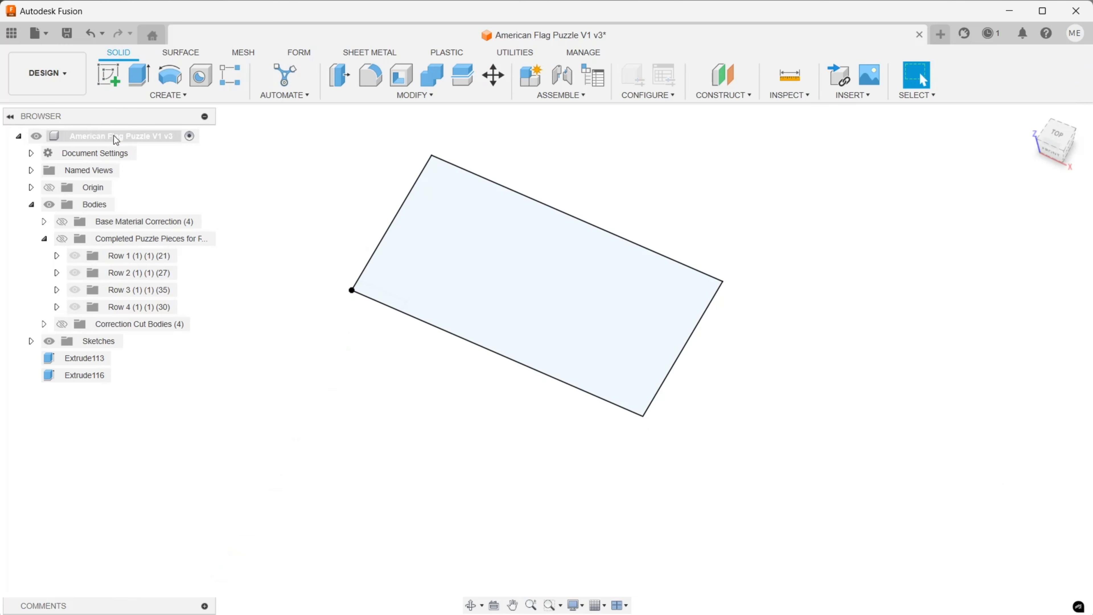
Step: Extrude both rectangle profiles by -0.75 in as a new body
click(139, 76)
click(509, 254)
click(403, 296)
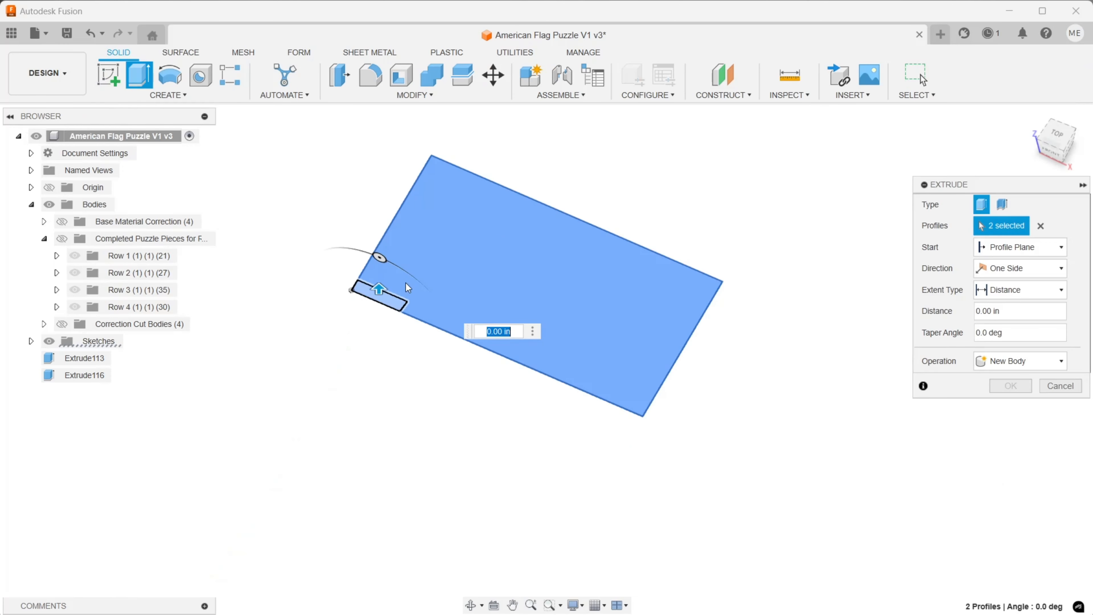
scroll(691, 184, down, 1)
middle_drag(690, 184, 775, 184)
drag(1065, 131, 1035, 107)
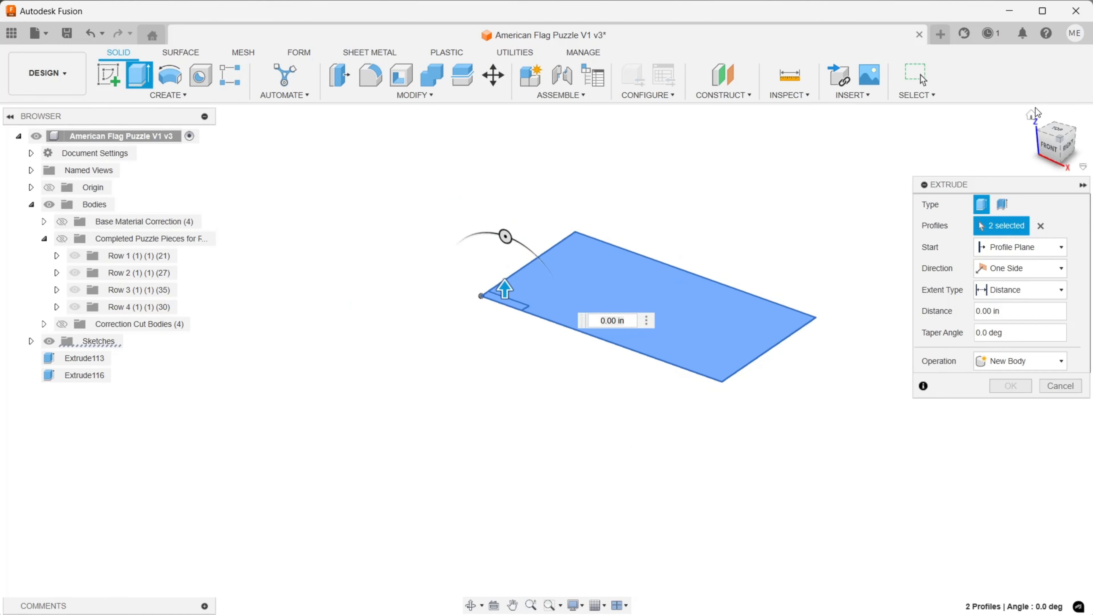
scroll(653, 185, up, 2)
middle_drag(653, 186, 549, 179)
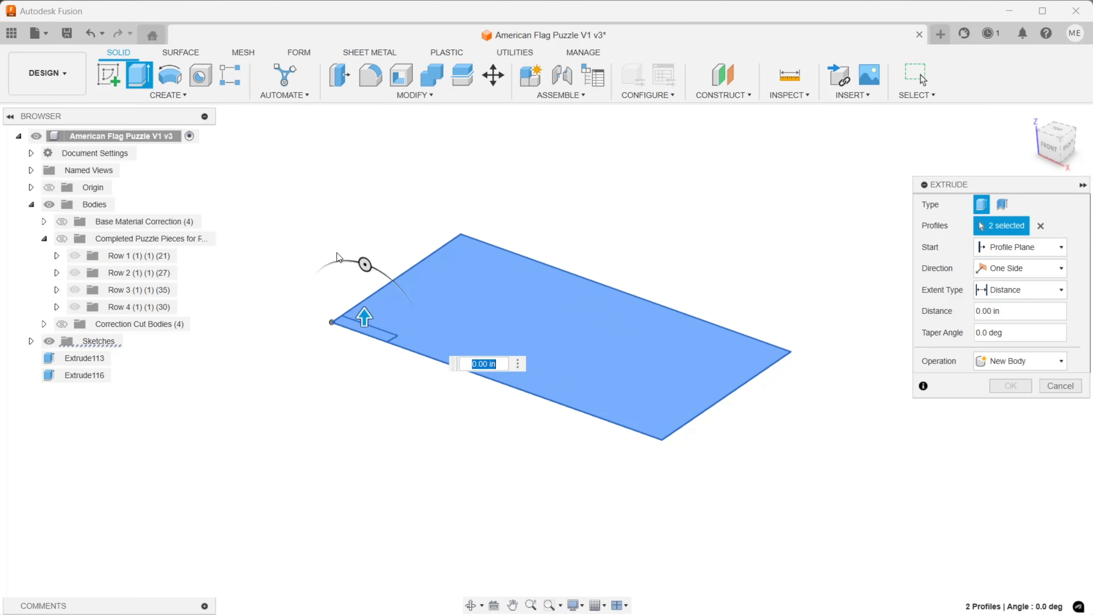
key(BackSpace)
text(-.74)
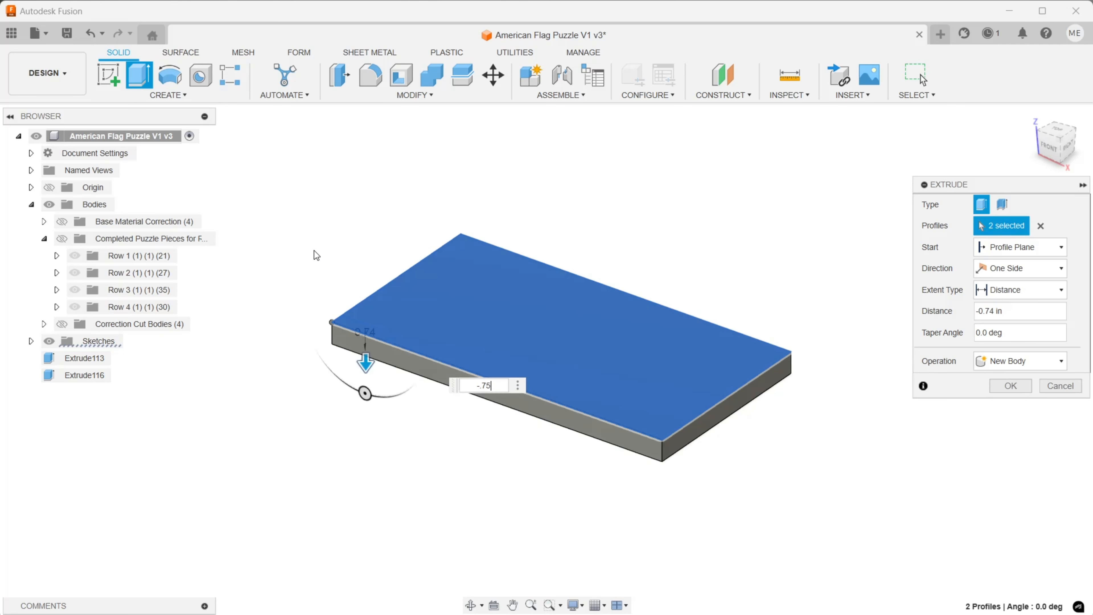
scroll(485, 364, up, 3)
click(1011, 385)
scroll(439, 466, down, 2)
middle_drag(439, 473, 481, 459)
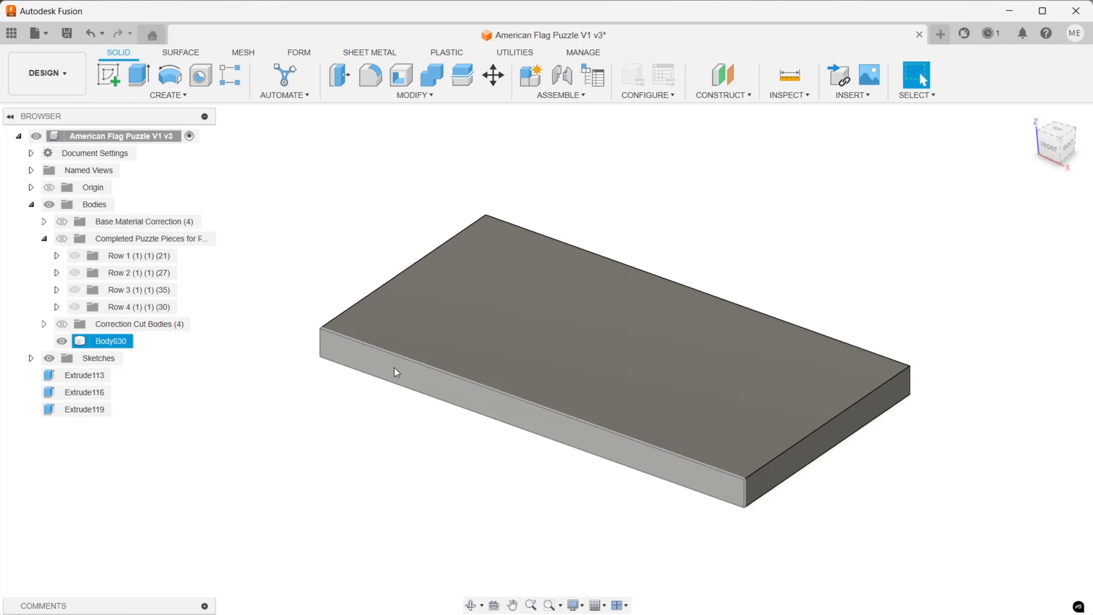
Step: Compare the new solid block with the completed puzzle pieces by showing them together, and hide the pieces again
scroll(388, 390, down, 1)
middle_drag(387, 395, 332, 376)
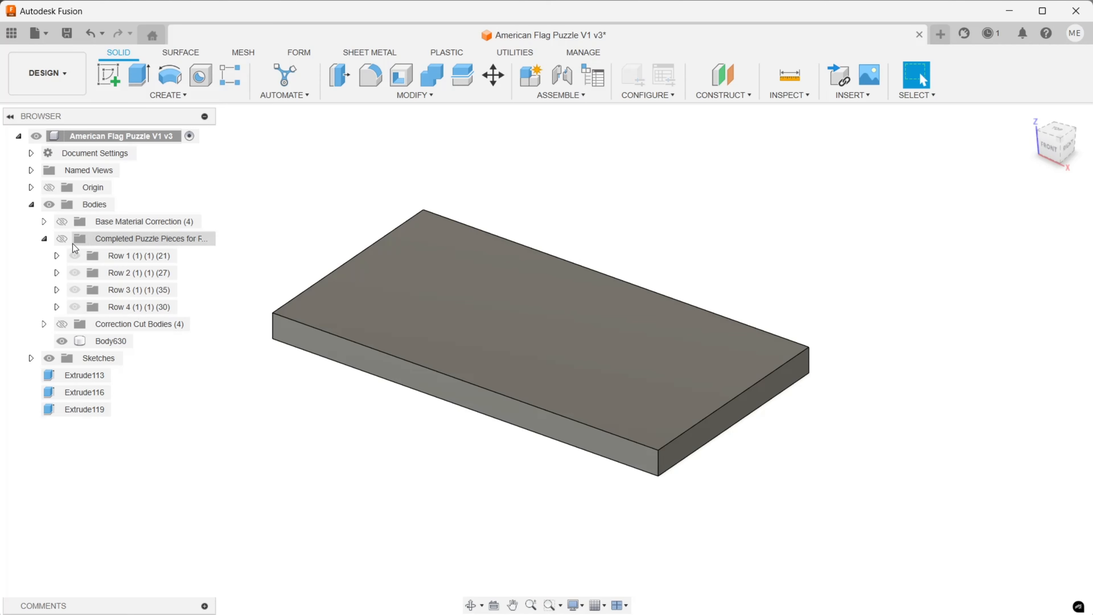
click(62, 238)
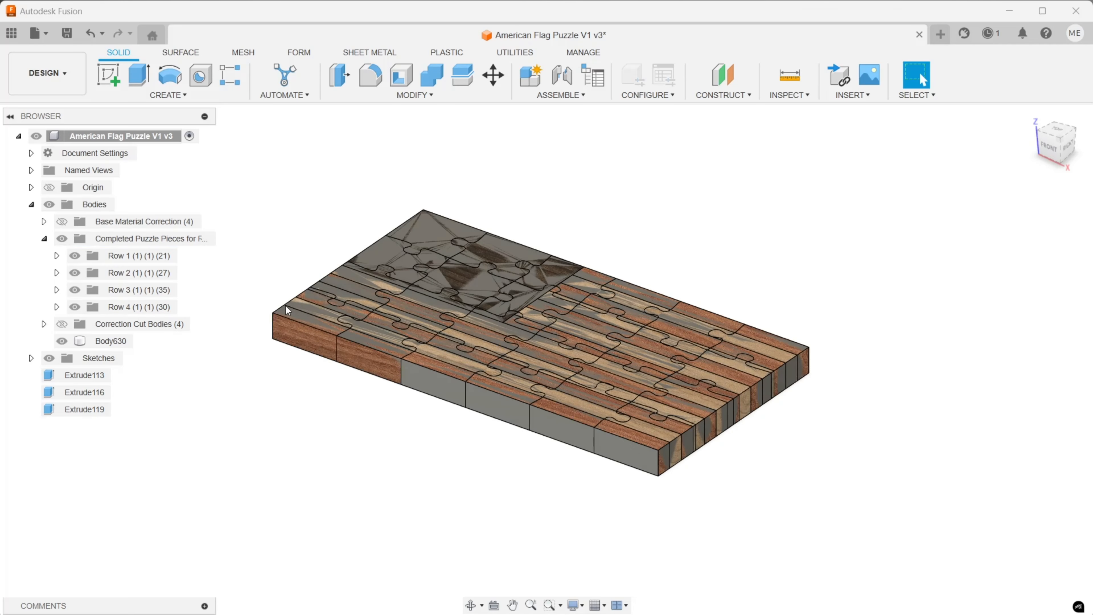
click(63, 341)
click(63, 341)
click(62, 238)
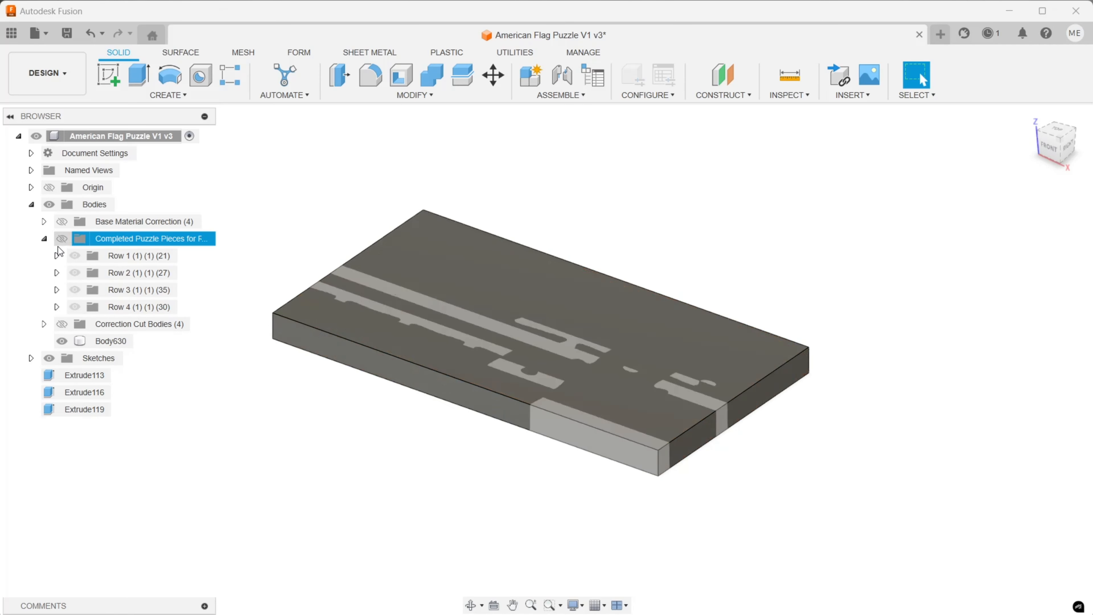
middle_drag(350, 167, 427, 169)
scroll(421, 187, down, 1)
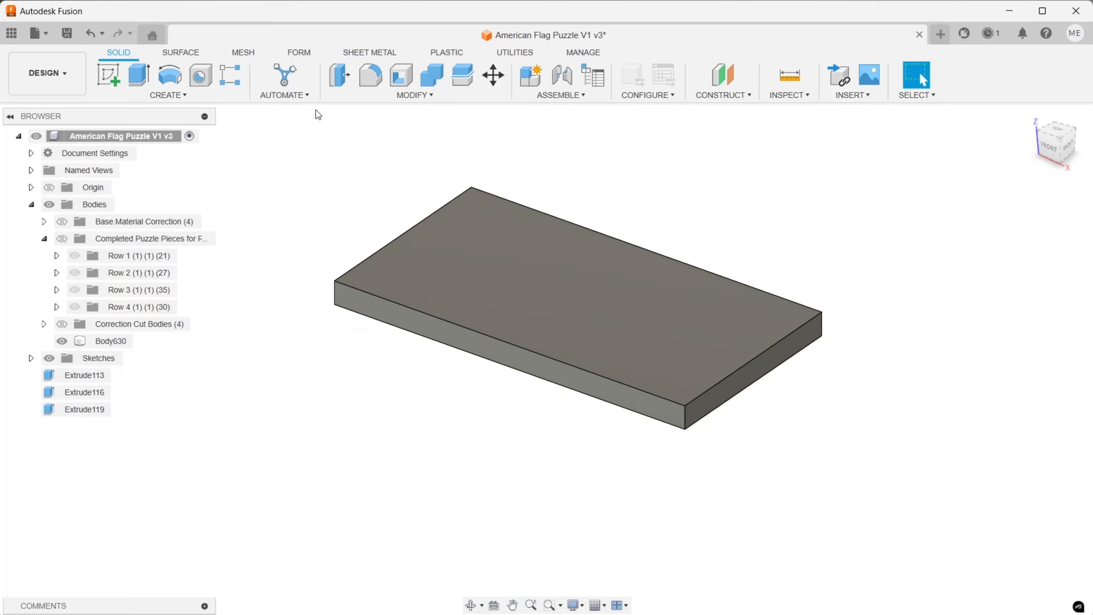
Step: Create a two-point form plane as a new body across the block's top face, from its front-left corner to the diagonally opposite corner
click(300, 54)
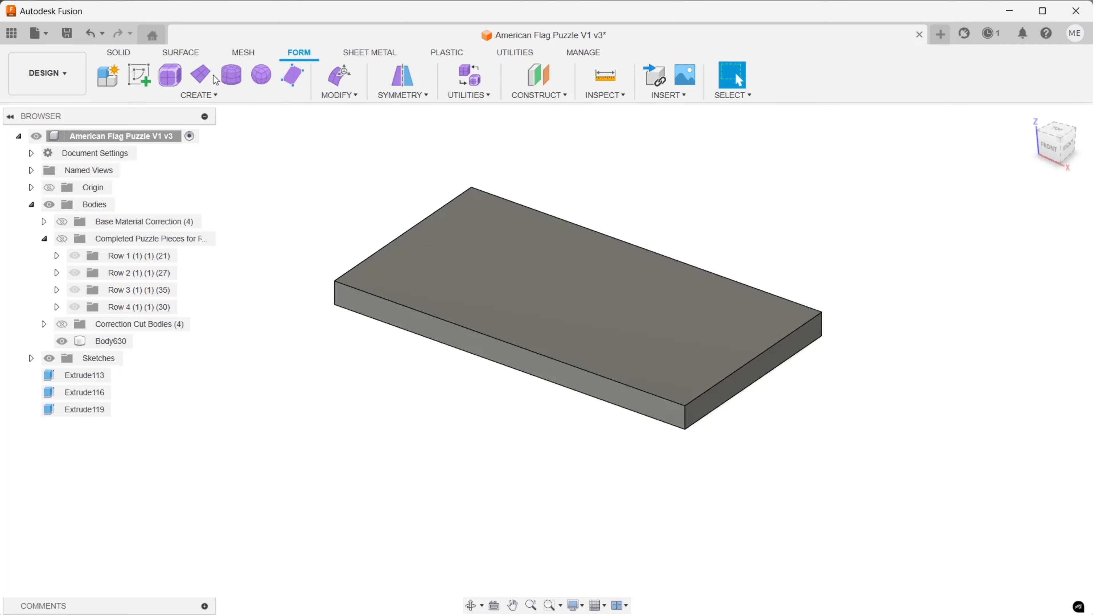
click(201, 75)
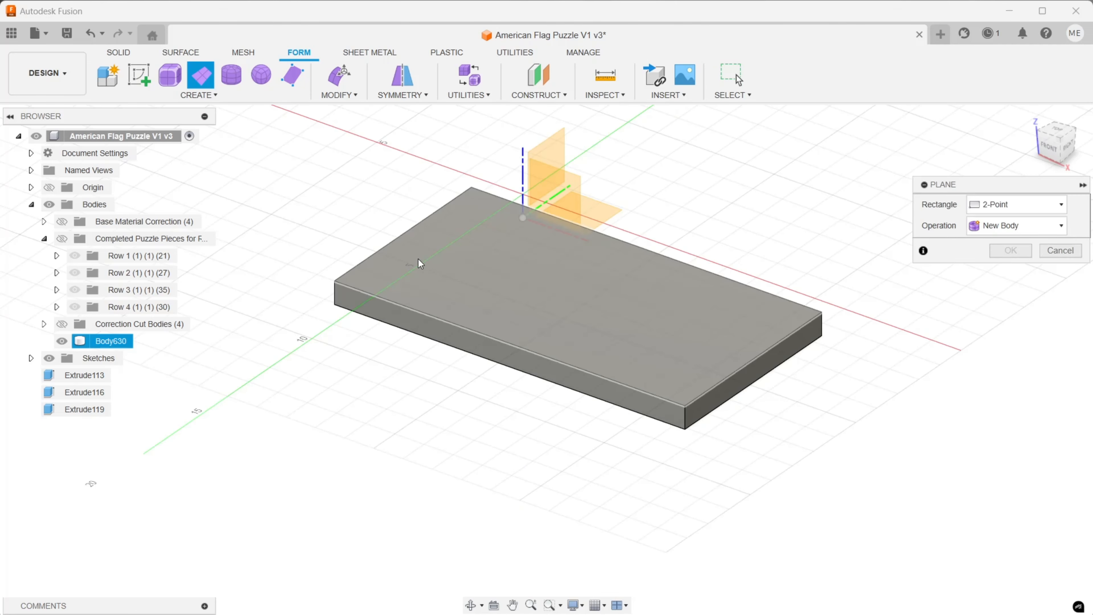
click(450, 271)
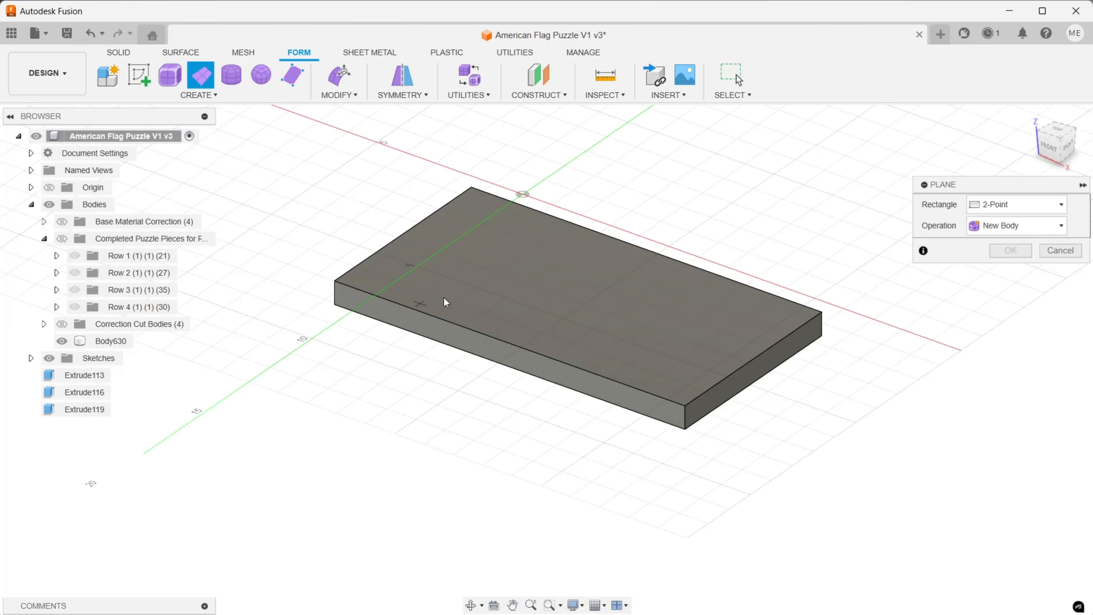
click(336, 282)
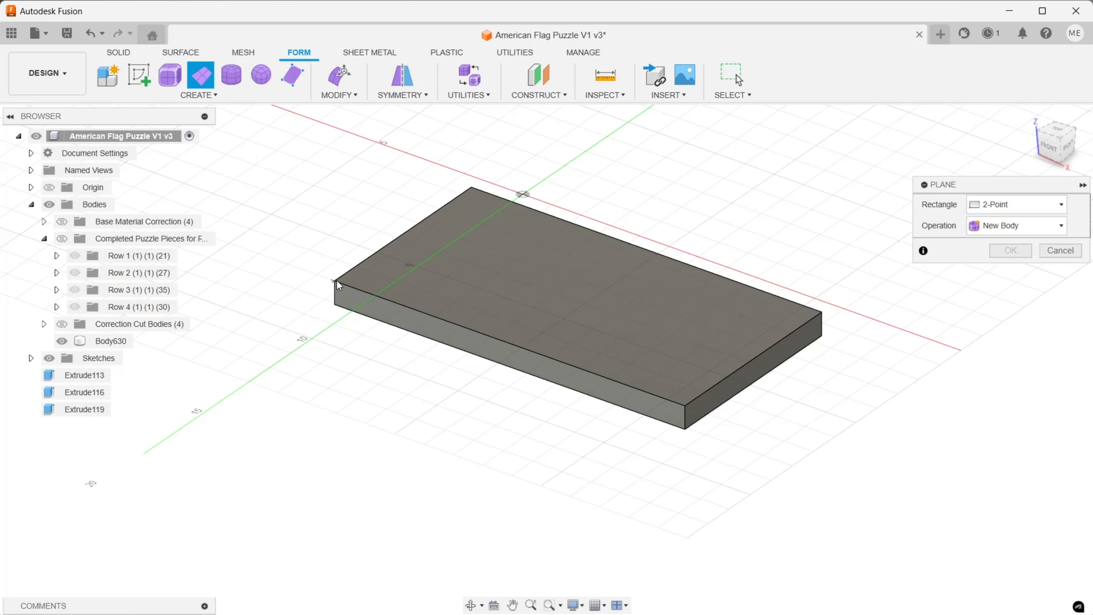
click(821, 314)
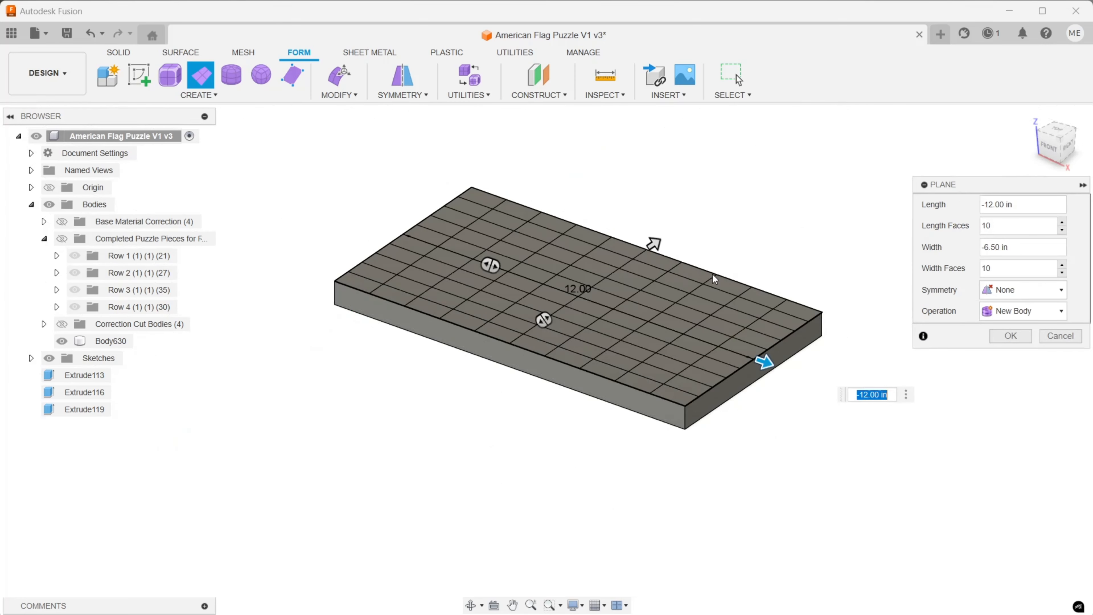
Step: Set the form plane's length faces to 5 and width faces to 5
scroll(637, 228, up, 3)
middle_drag(588, 218, 648, 207)
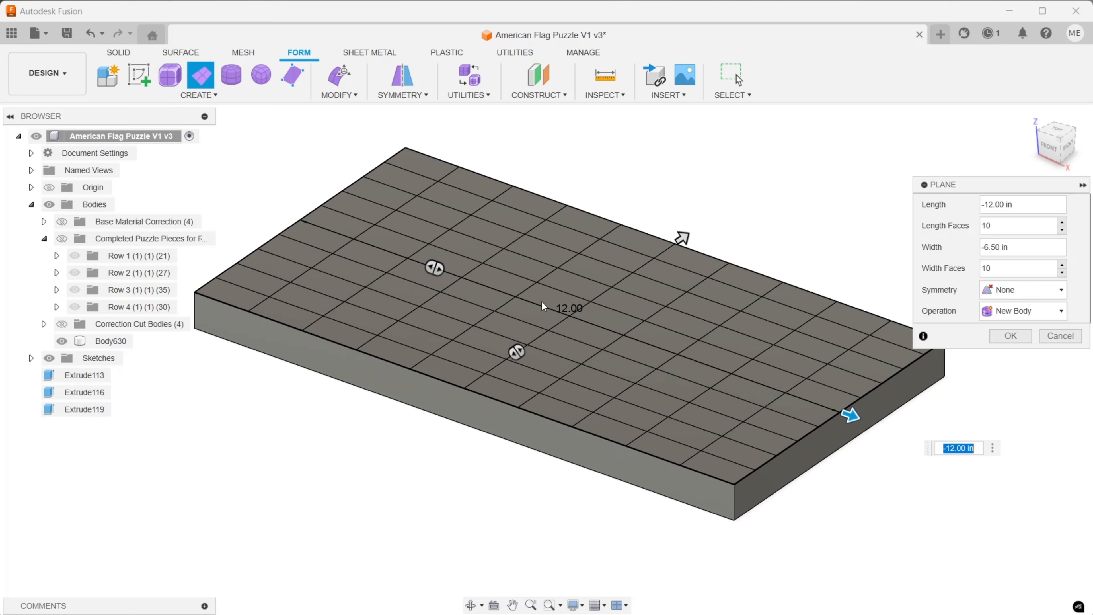
scroll(542, 306, down, 3)
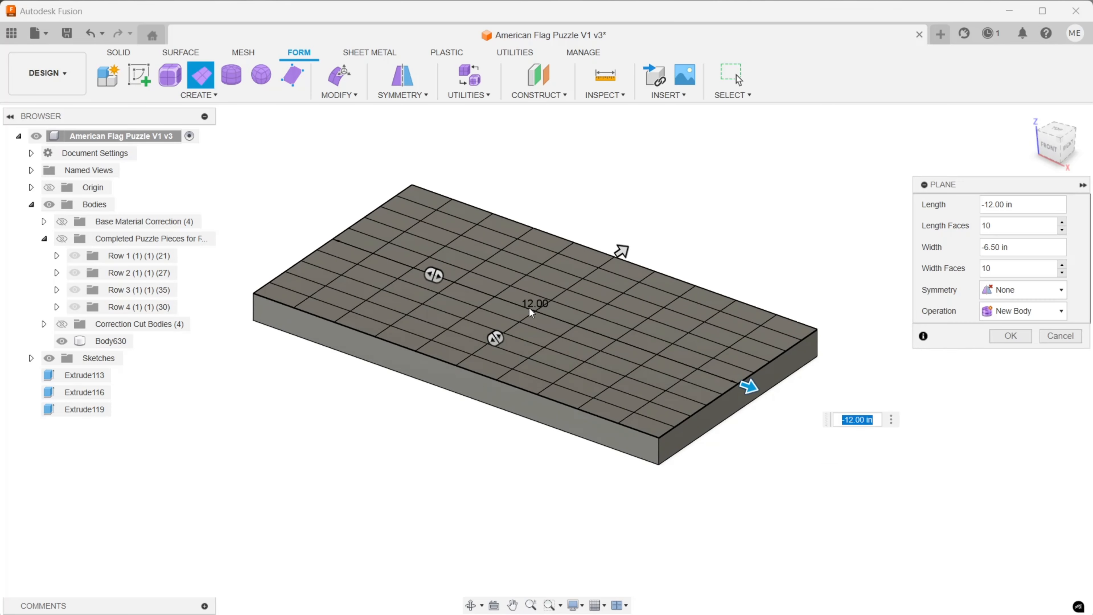
middle_drag(536, 305, 555, 315)
scroll(617, 296, up, 2)
middle_drag(617, 295, 562, 254)
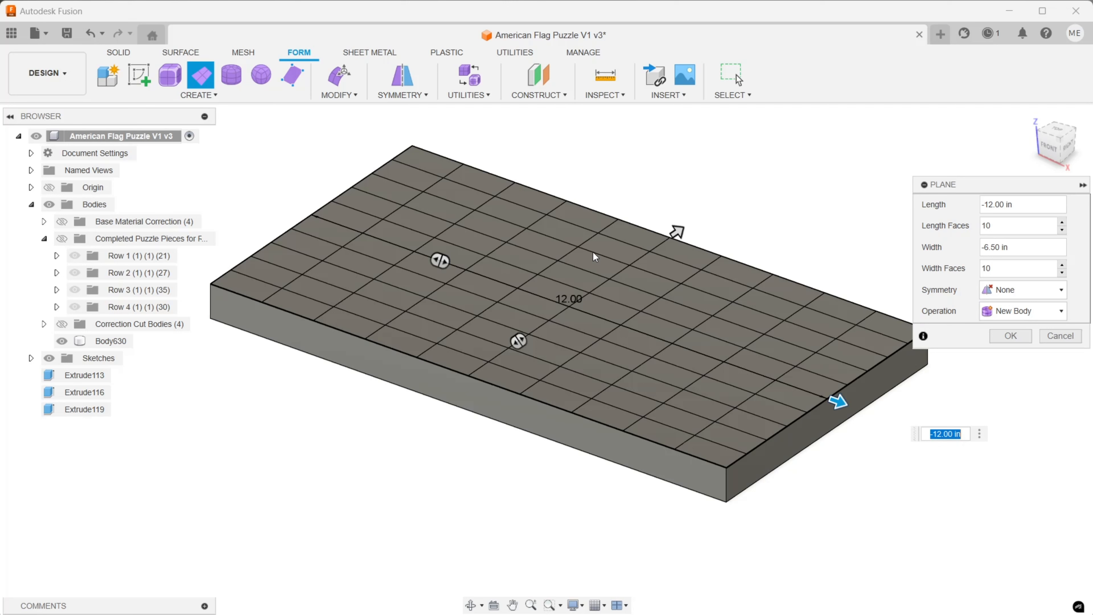
click(1019, 229)
drag(987, 233, 973, 236)
text(5)
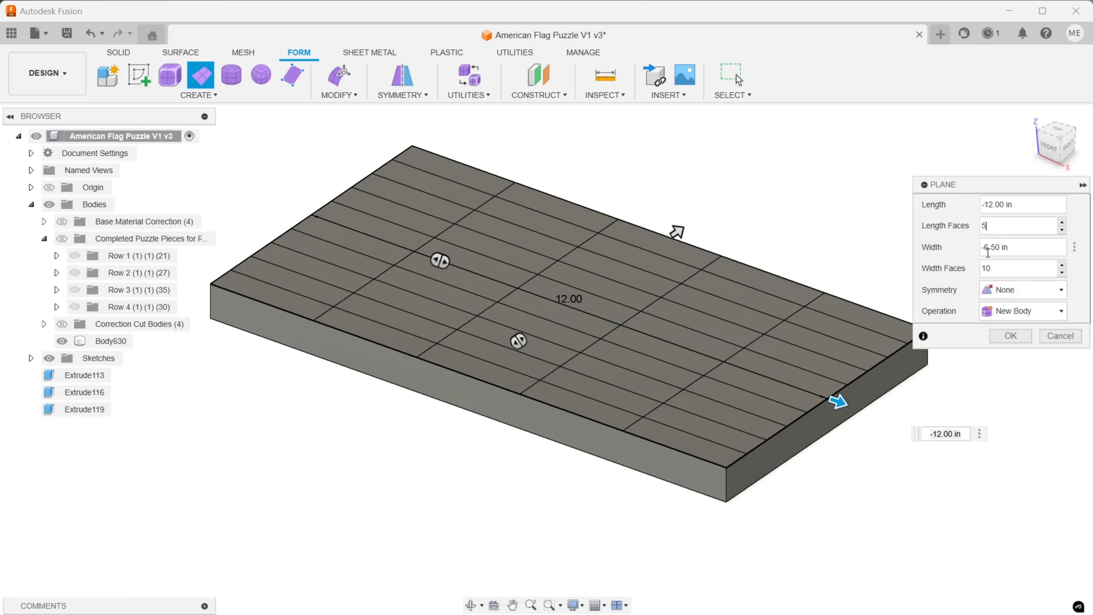
click(998, 270)
double_click(997, 270)
text(5)
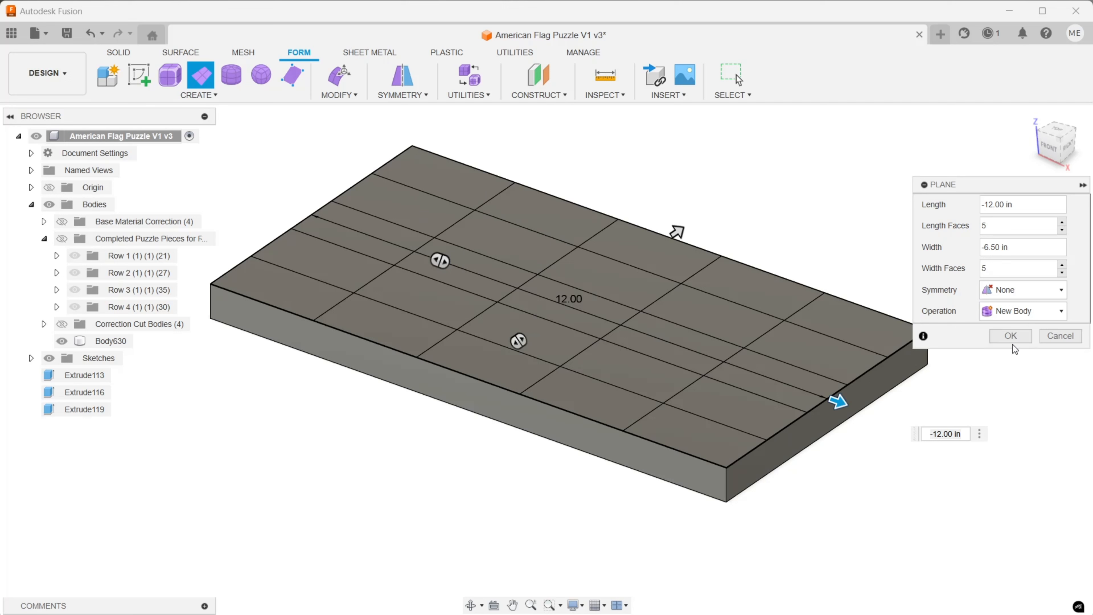
scroll(571, 298, up, 2)
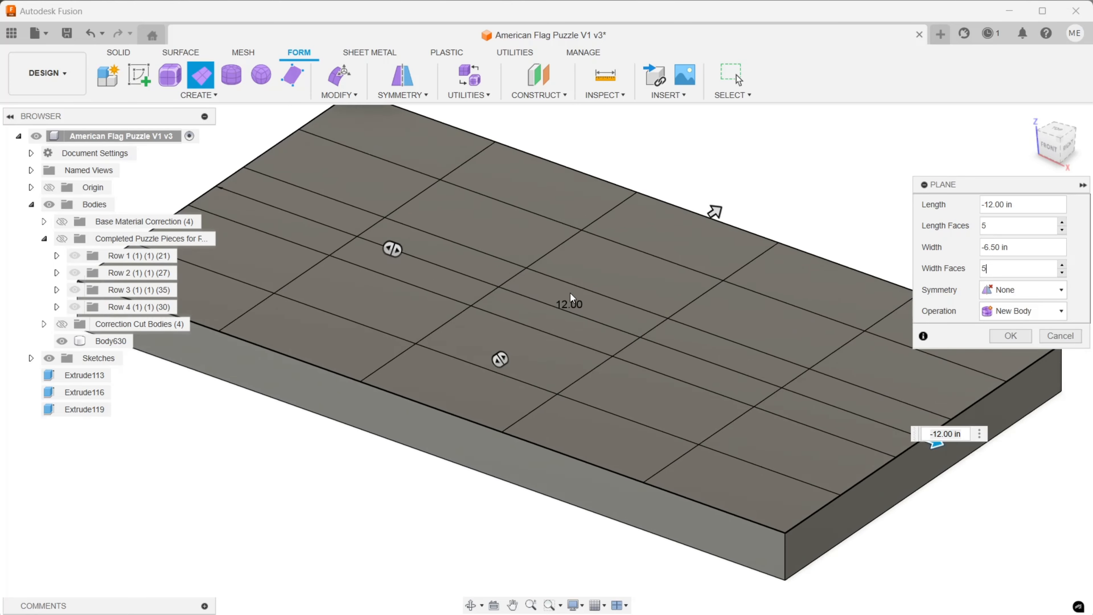
Step: Finish creating the form plane with its five-by-five face grid over the block's top
scroll(571, 298, down, 3)
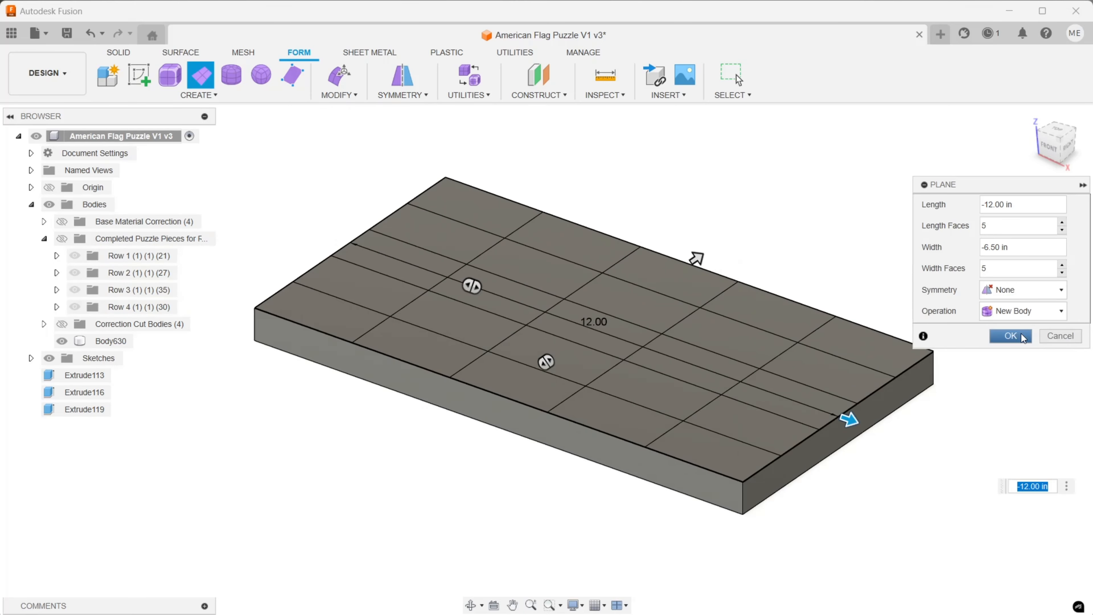
click(1024, 338)
middle_drag(816, 211, 772, 181)
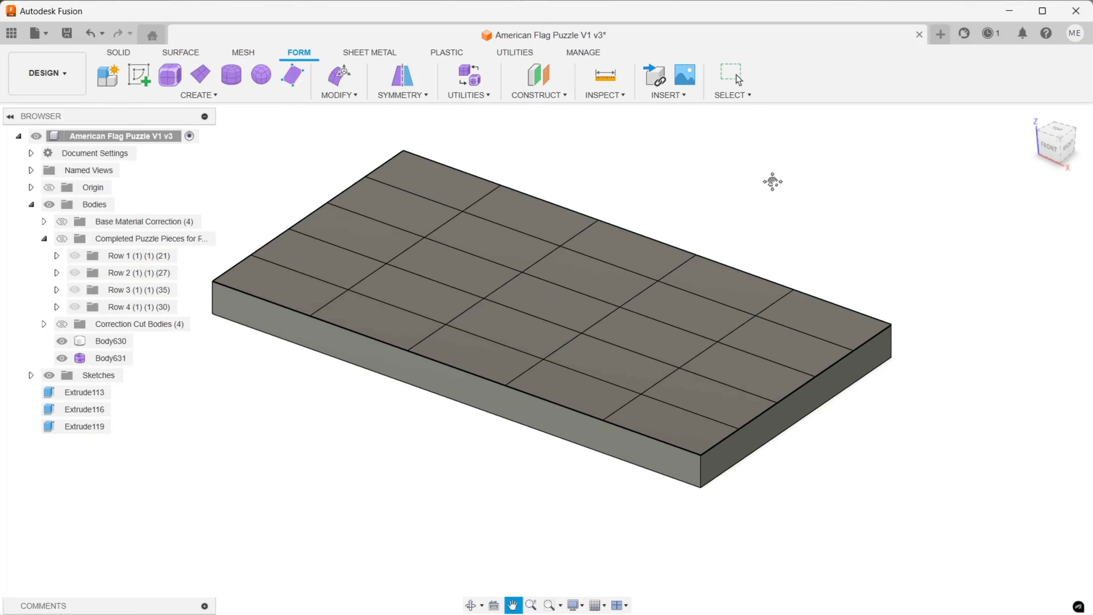
drag(773, 182, 802, 178)
key(Escape)
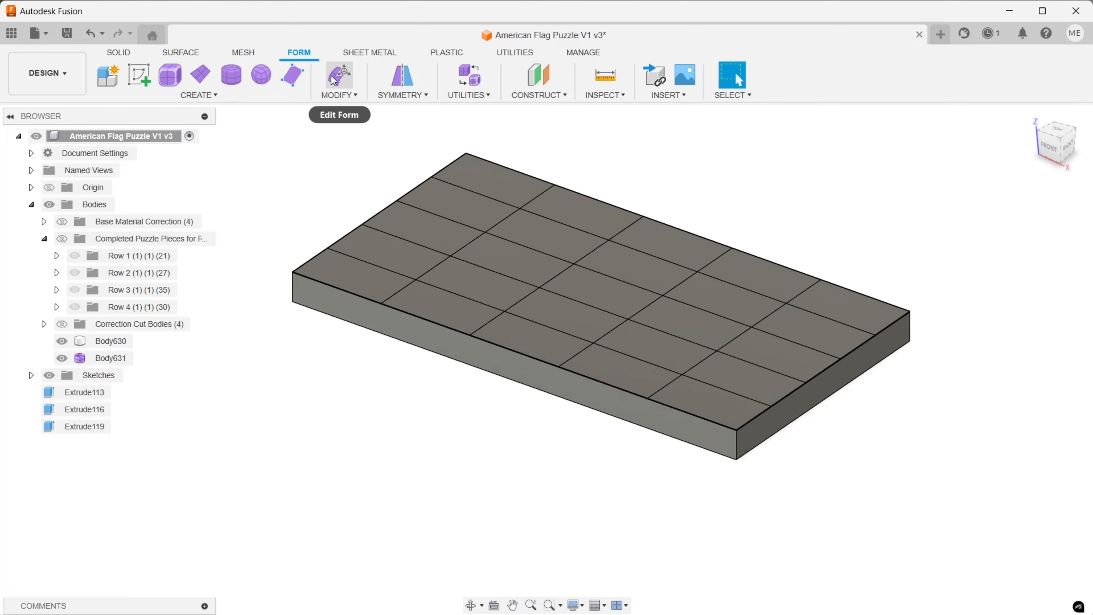
Step: Start Edit Form and try selecting a face, an edge and an inner vertex near the form plane's back-left corner
click(340, 80)
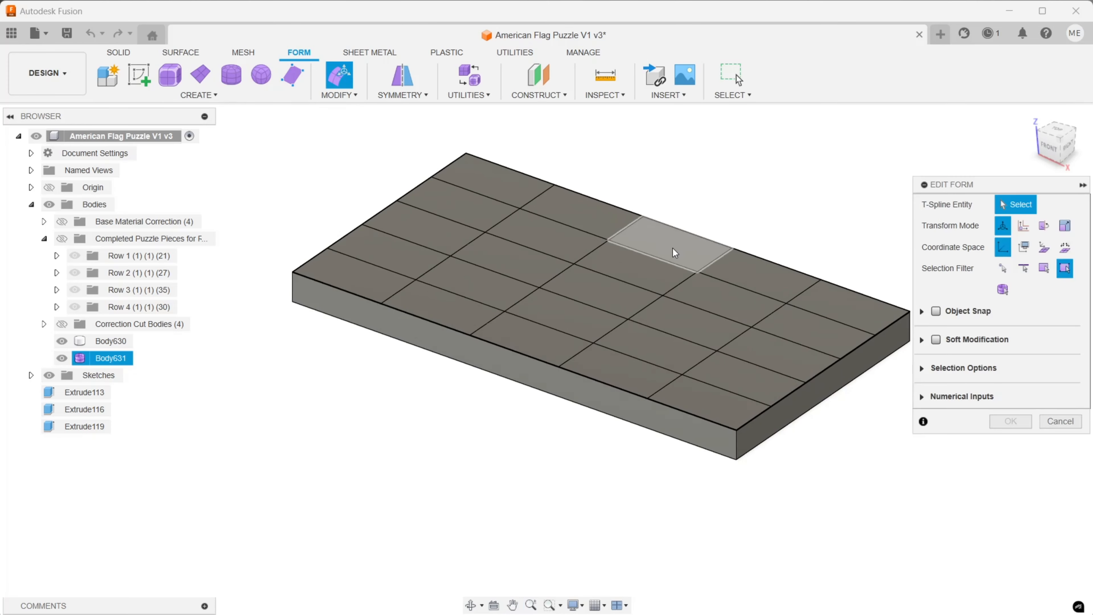
scroll(525, 190, up, 3)
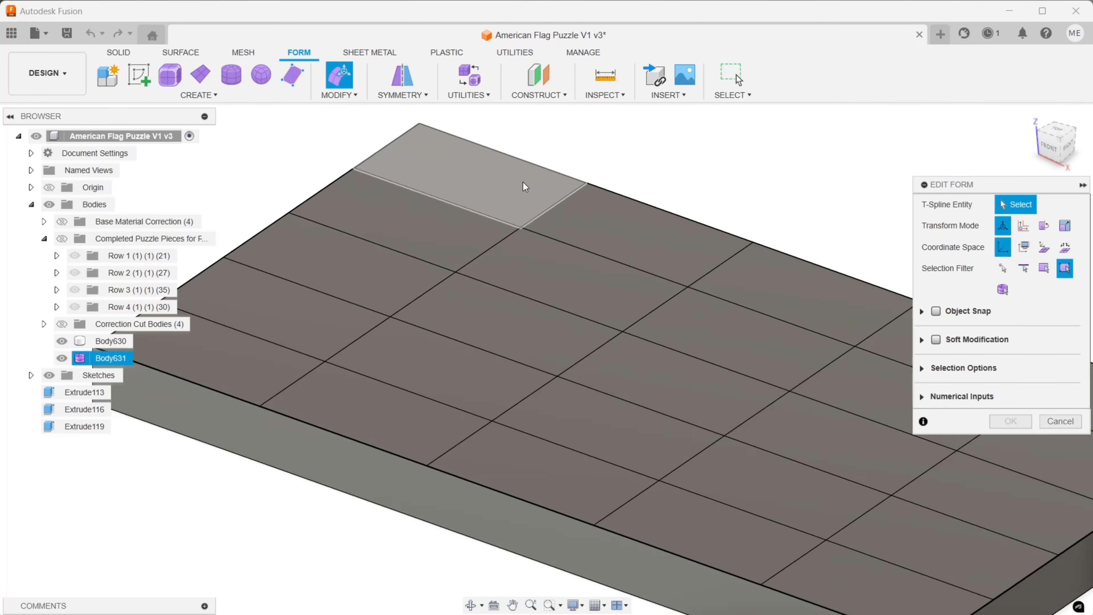
click(501, 202)
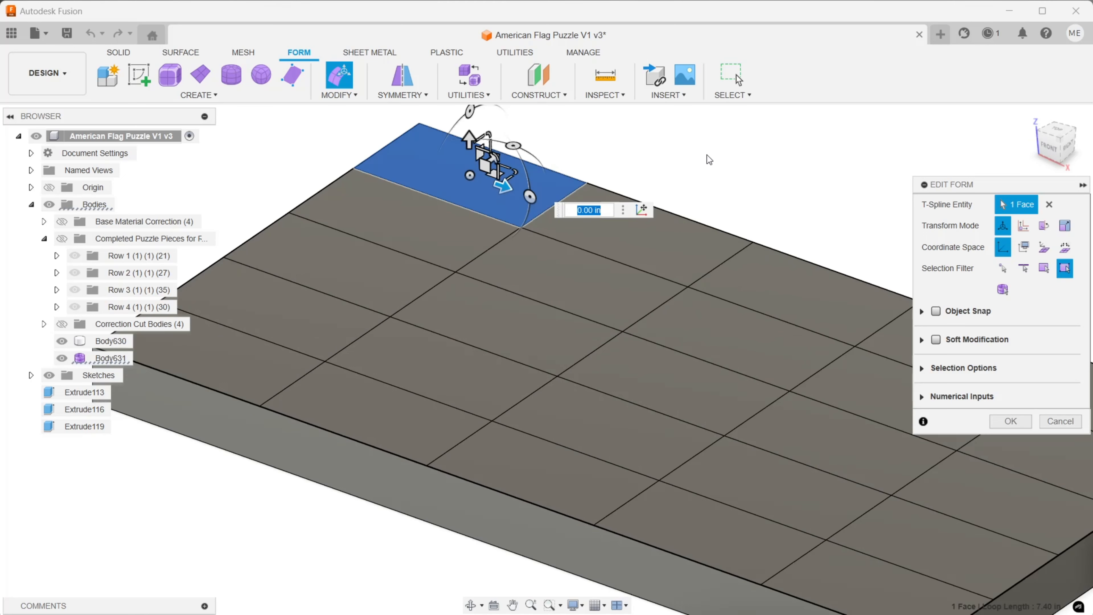
click(595, 152)
click(573, 200)
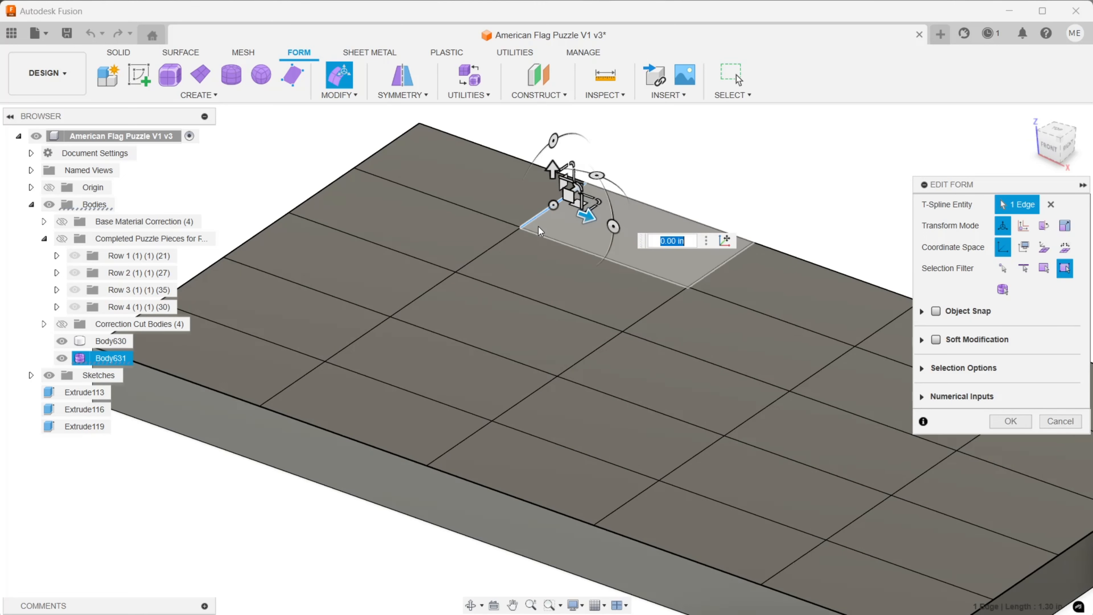
click(521, 227)
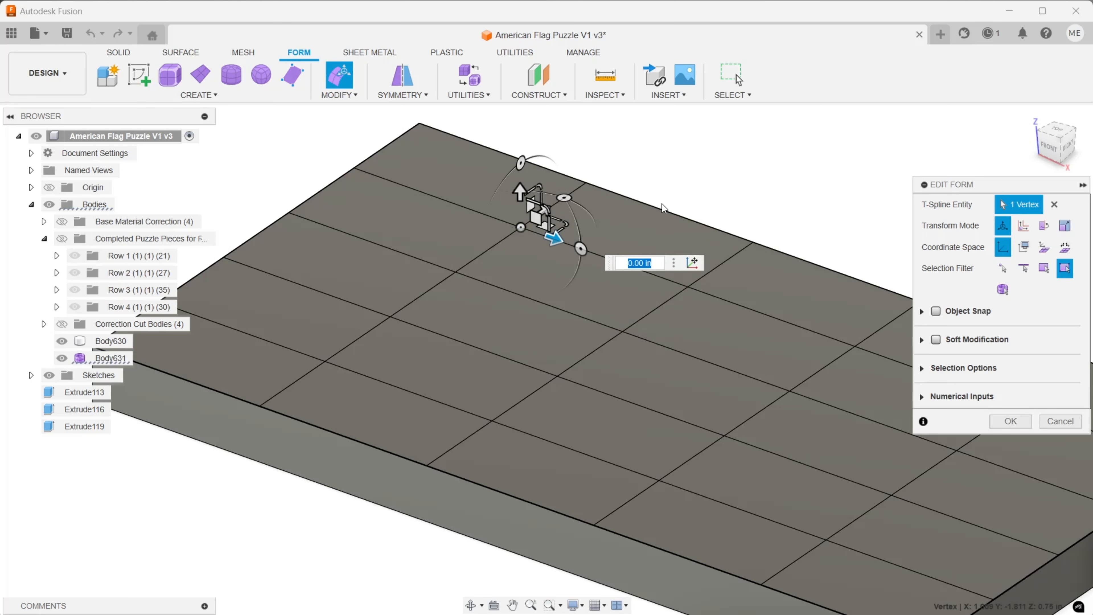
scroll(852, 263, down, 3)
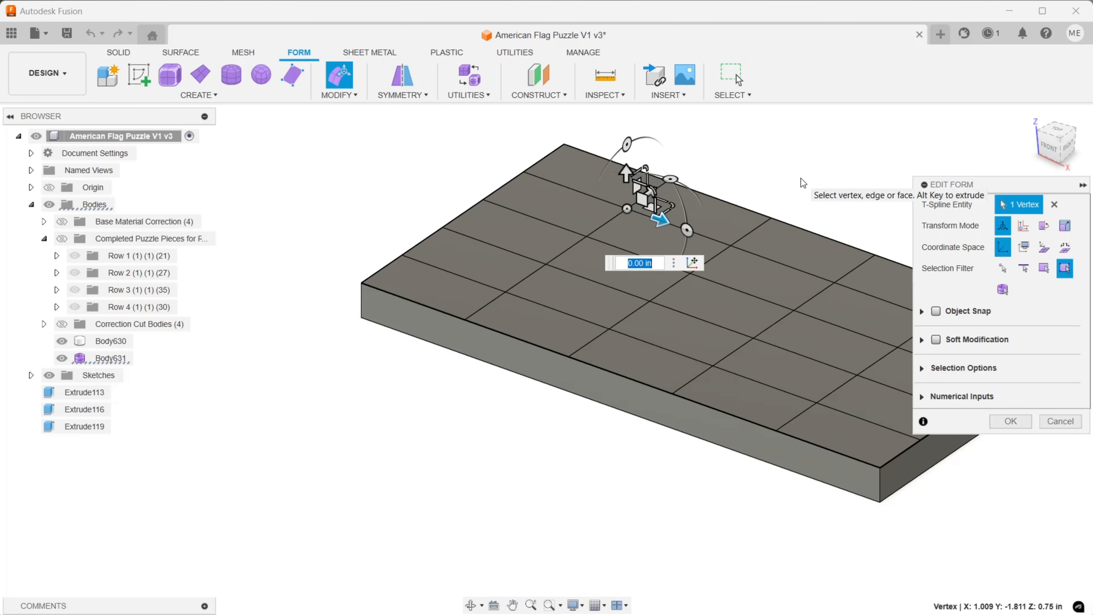
middle_drag(809, 259, 669, 269)
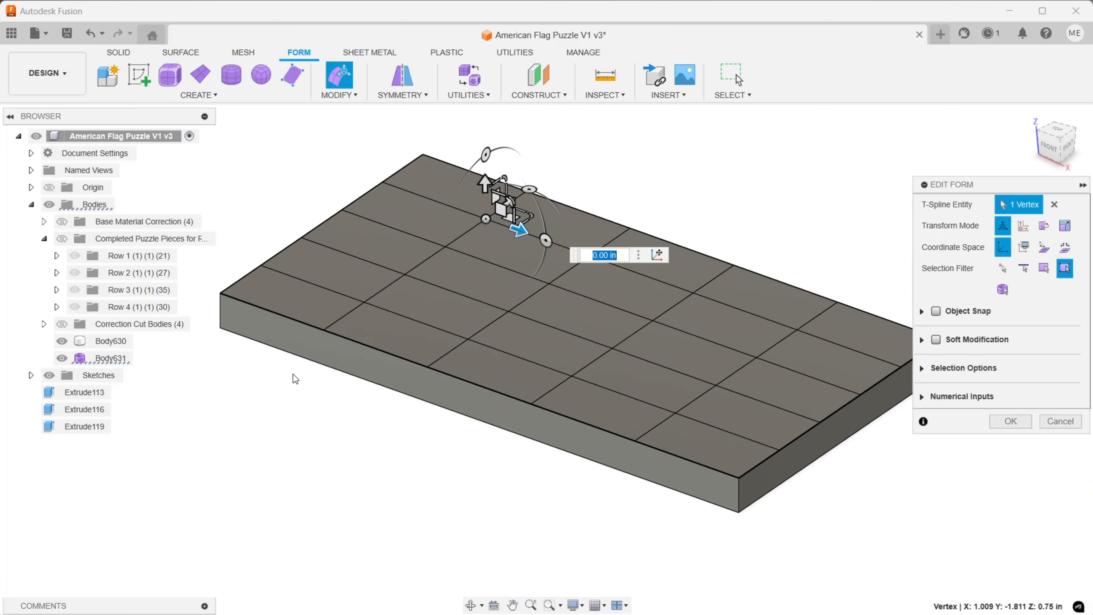
Step: Hide the solid block body so that only the form plane is shown
click(63, 342)
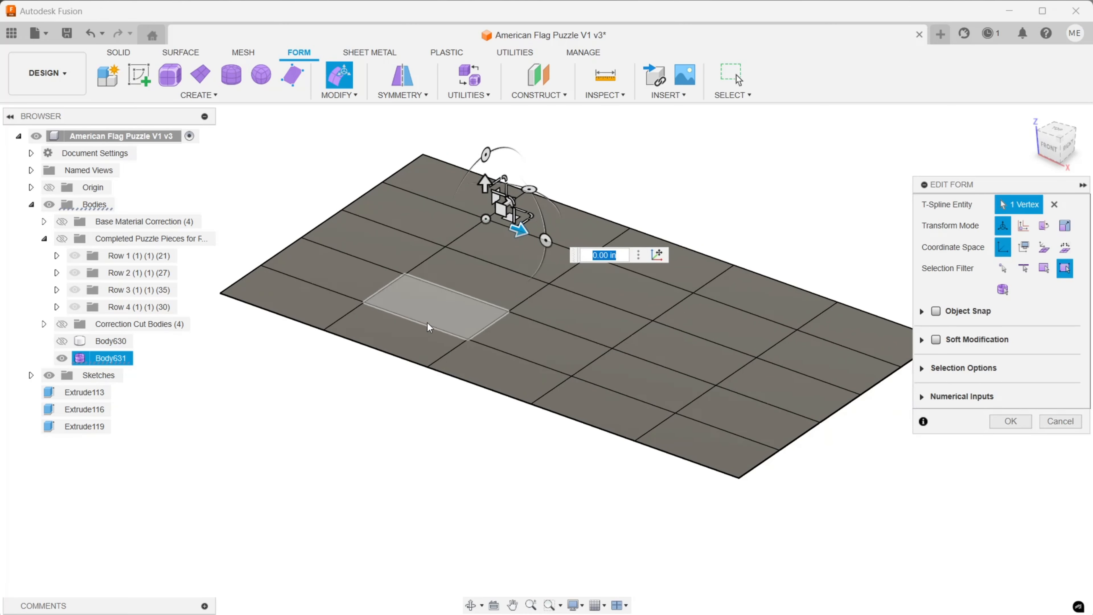
mouse_move(441, 332)
middle_down()
mouse_move(560, 340)
mouse_move(378, 327)
mouse_move(458, 342)
middle_up()
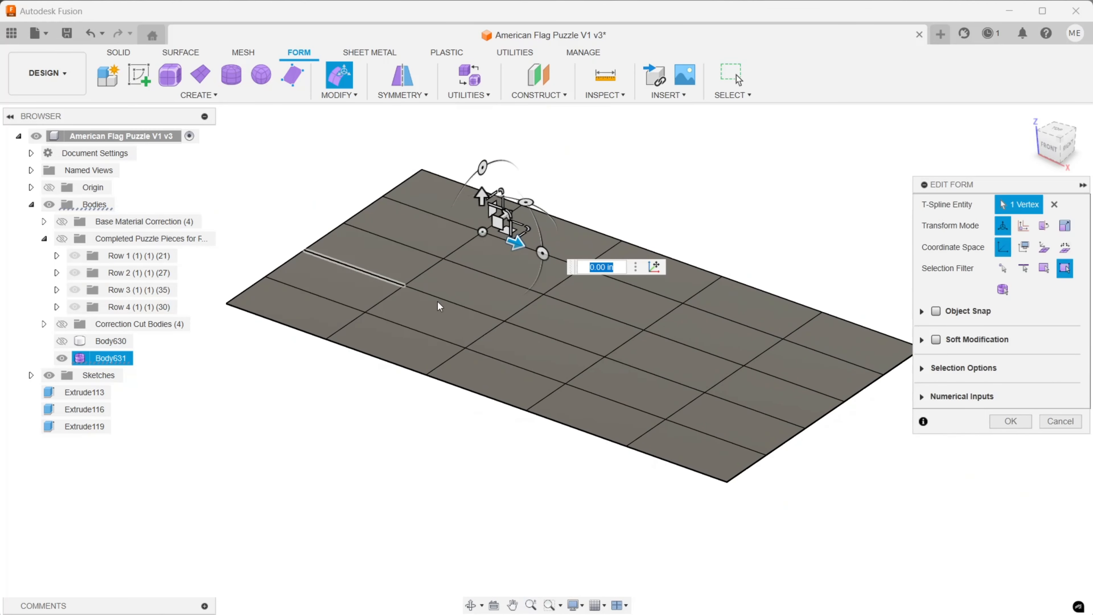
middle_drag(757, 451, 763, 414)
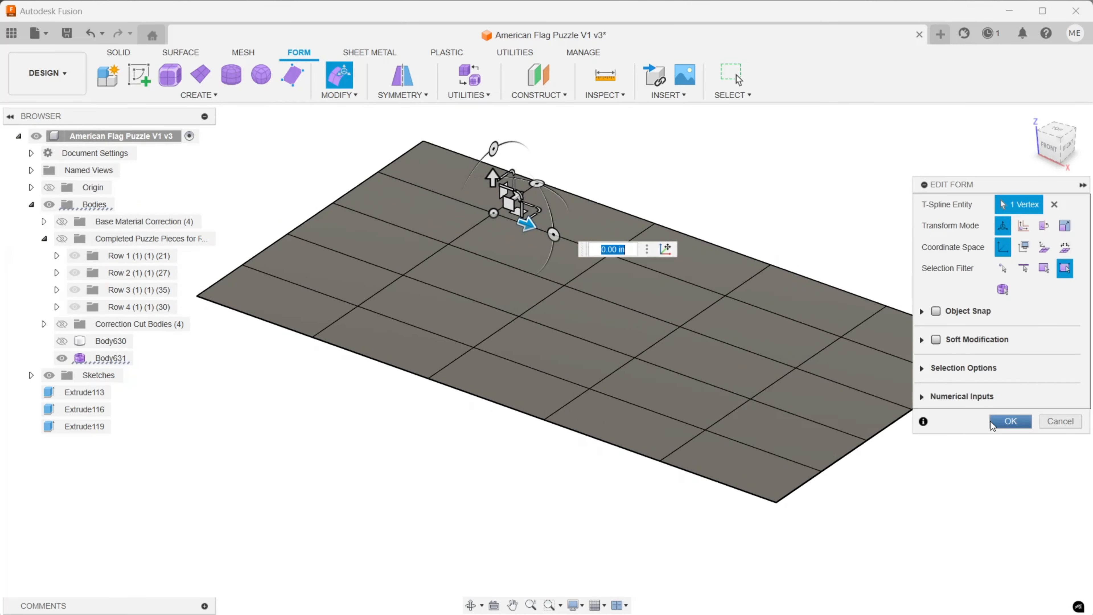
Step: Try raising neighbouring inner vertices near the form plane's back-left corner to shape a rounded bump
scroll(506, 188, up, 5)
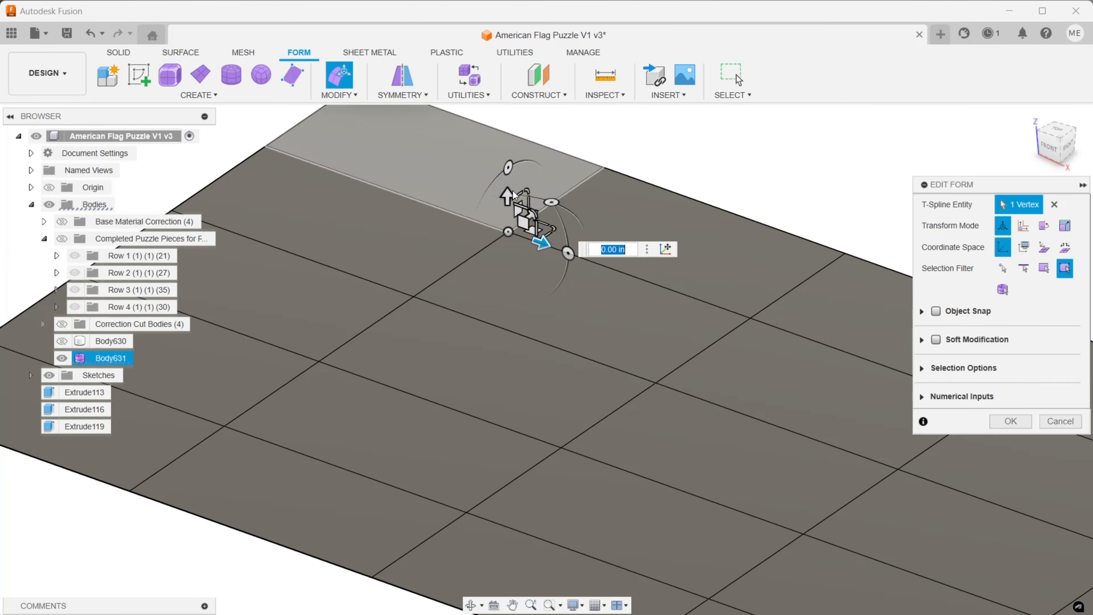
drag(506, 188, 530, 156)
click(413, 293)
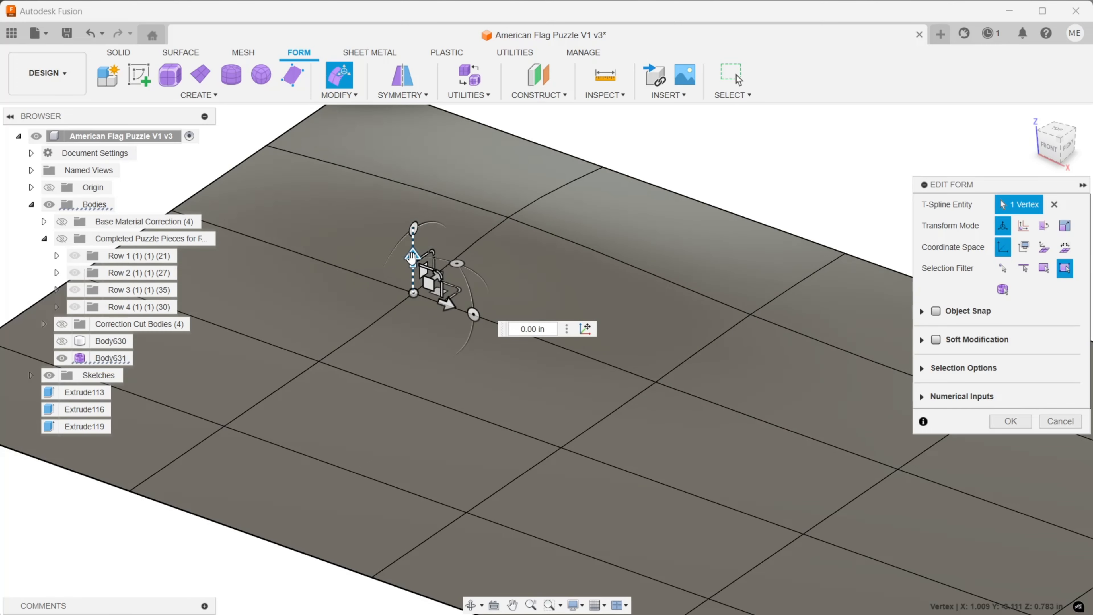
mouse_move(414, 260)
mouse_down()
mouse_move(446, 165)
mouse_move(407, 244)
mouse_up()
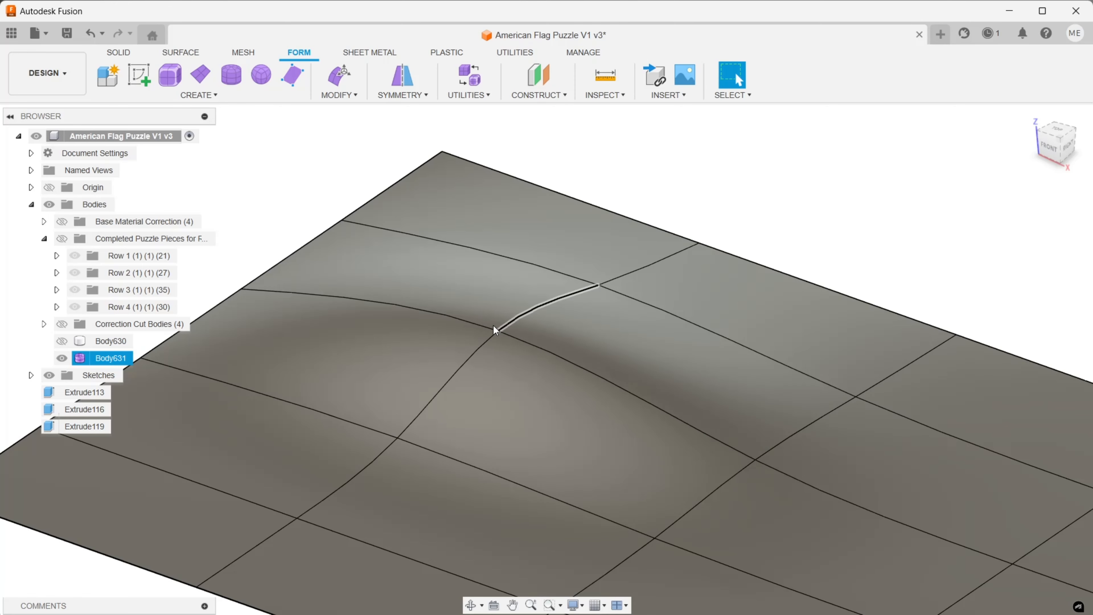
scroll(533, 327, down, 3)
middle_drag(540, 322, 495, 268)
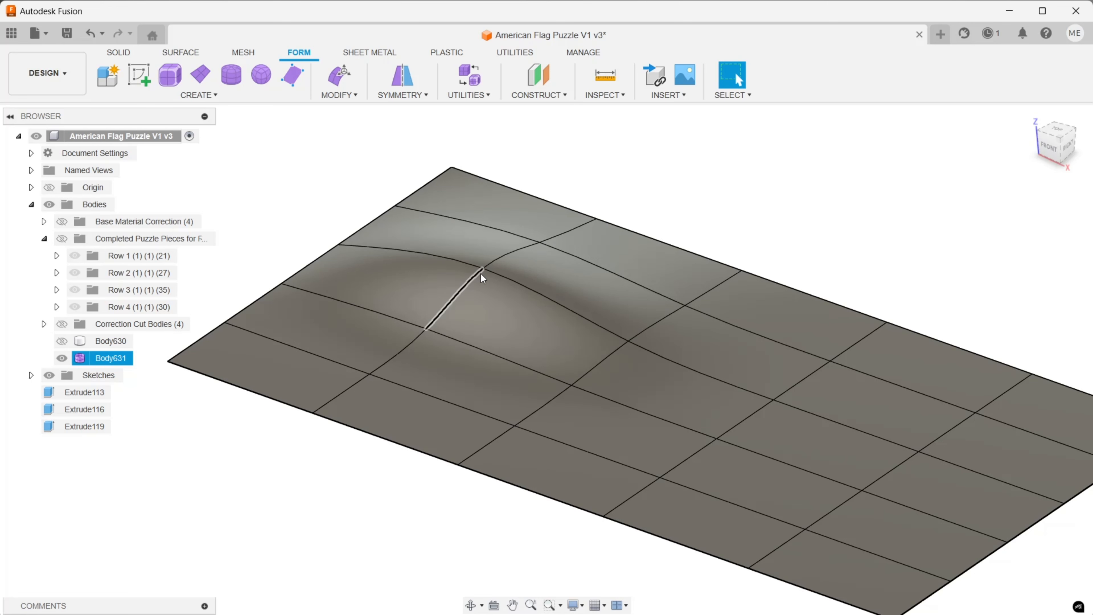
scroll(275, 133, down, 1)
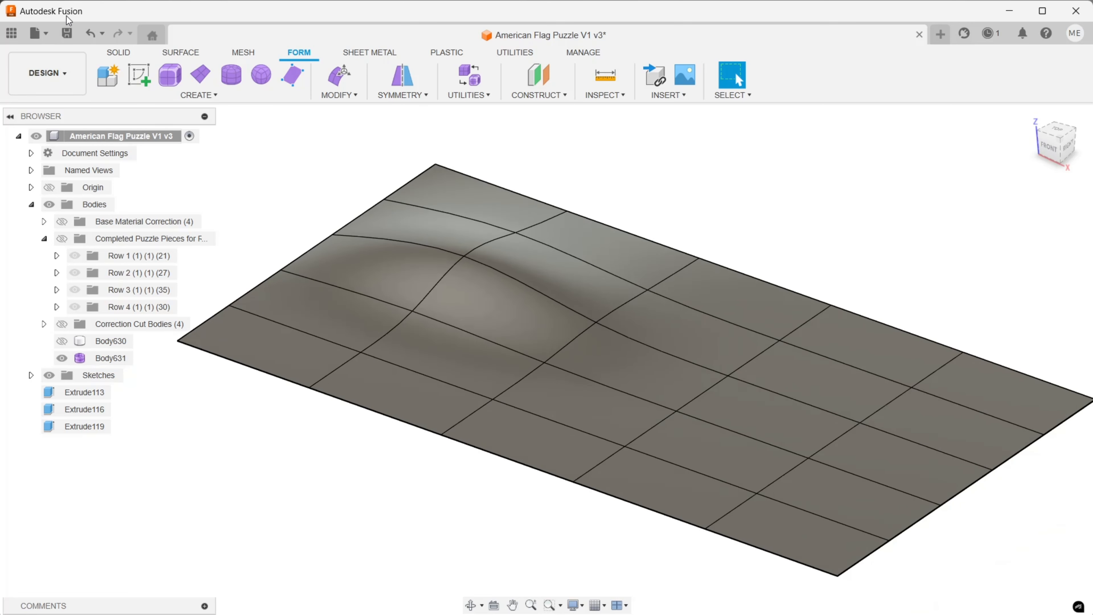
Step: Undo the vertex edits to restore the flat form plane
click(90, 30)
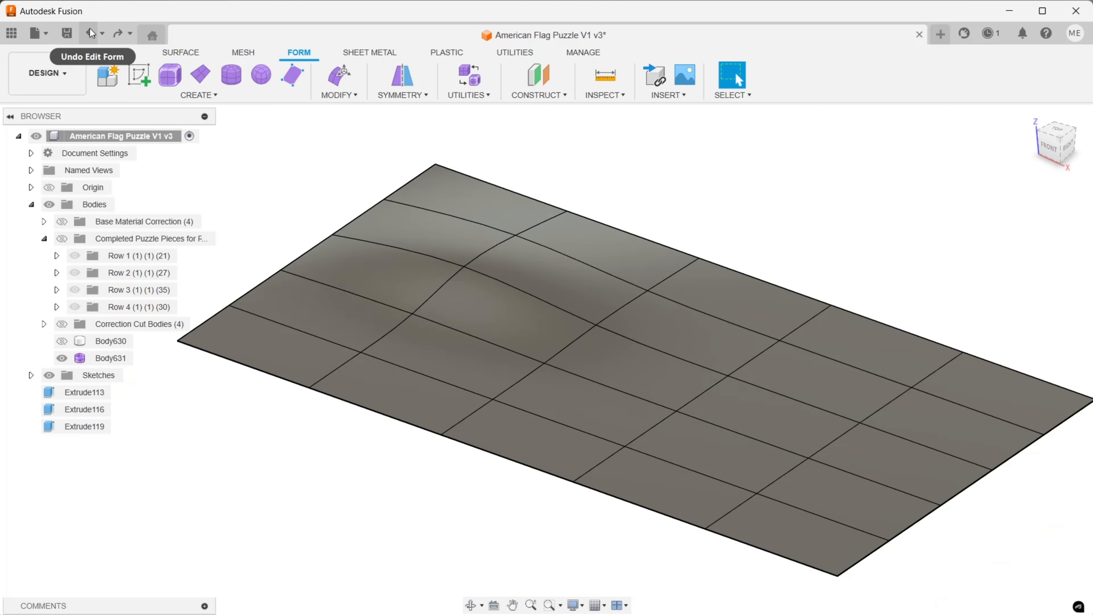
click(92, 27)
click(93, 27)
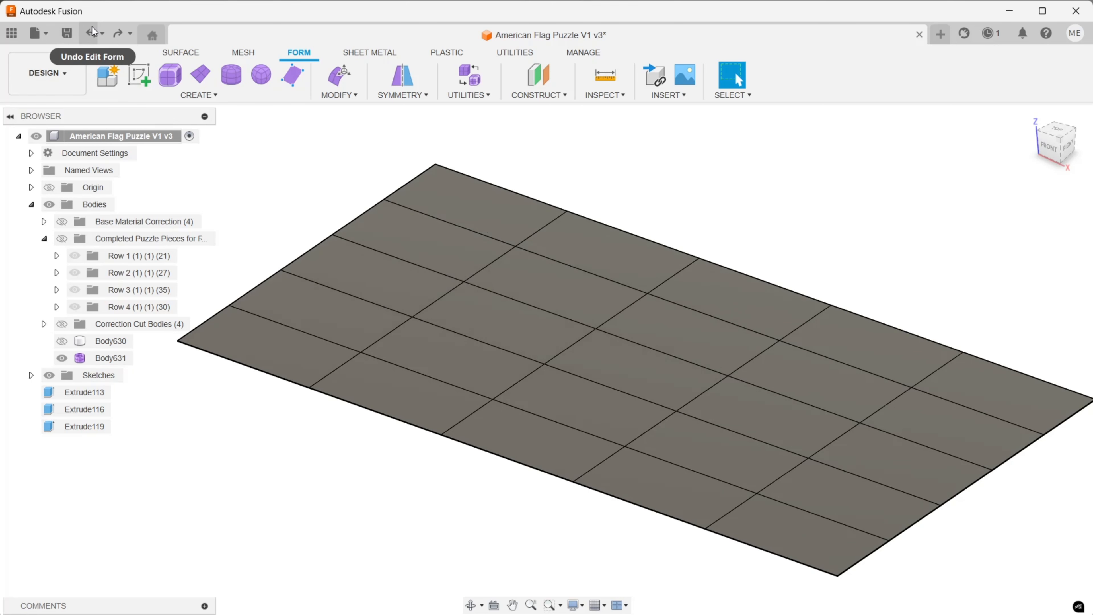
click(92, 26)
click(116, 29)
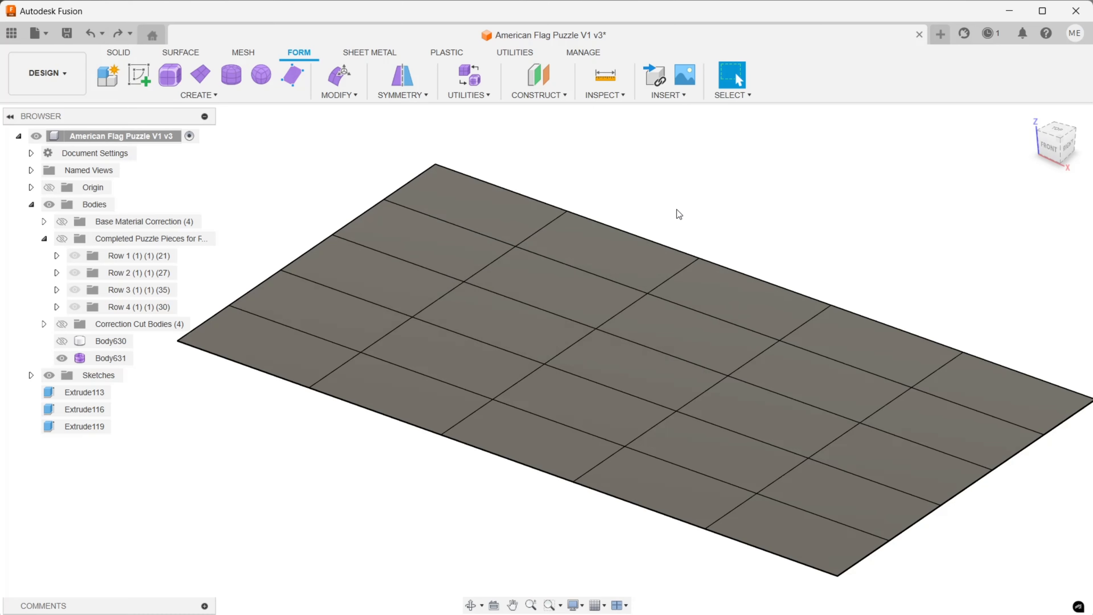
scroll(496, 212, up, 4)
scroll(637, 169, down, 4)
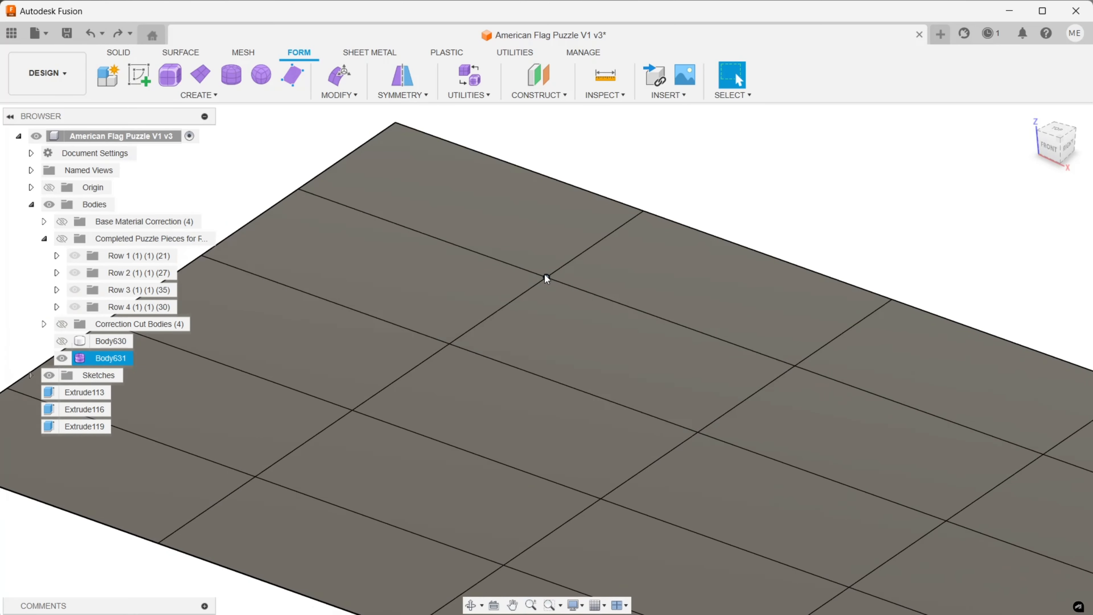
scroll(595, 301, down, 2)
scroll(595, 301, down, 1)
scroll(502, 280, down, 1)
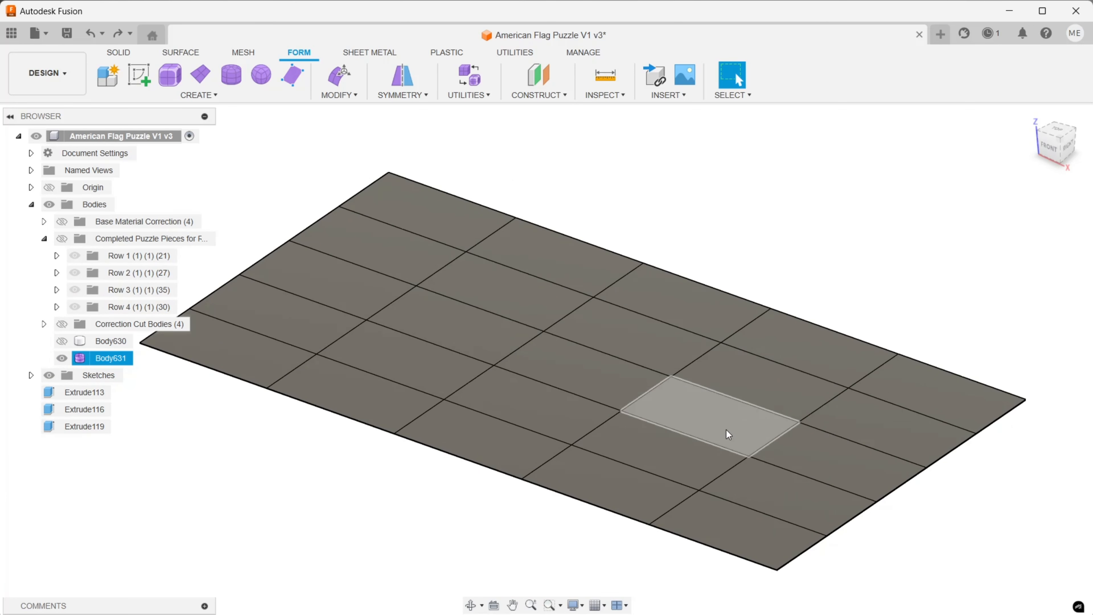
scroll(502, 148, down, 1)
middle_drag(522, 166, 545, 183)
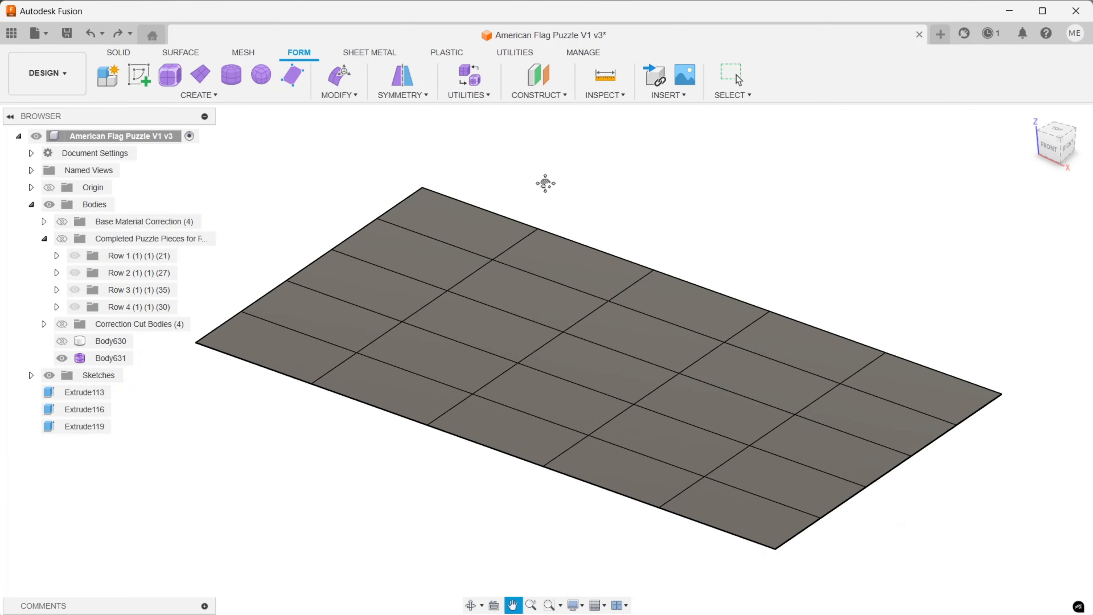
Step: Start Edit Form and select all five edges of the first interior front-to-back line, counted from the form plane's left end
click(340, 76)
click(525, 236)
scroll(524, 238, up, 1)
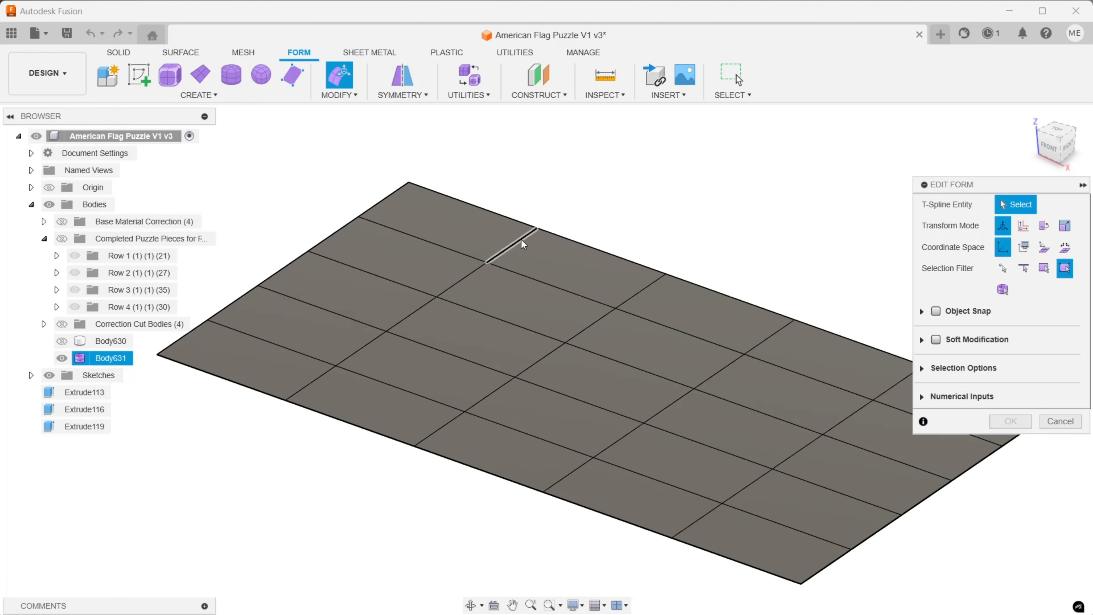
middle_drag(621, 365, 547, 289)
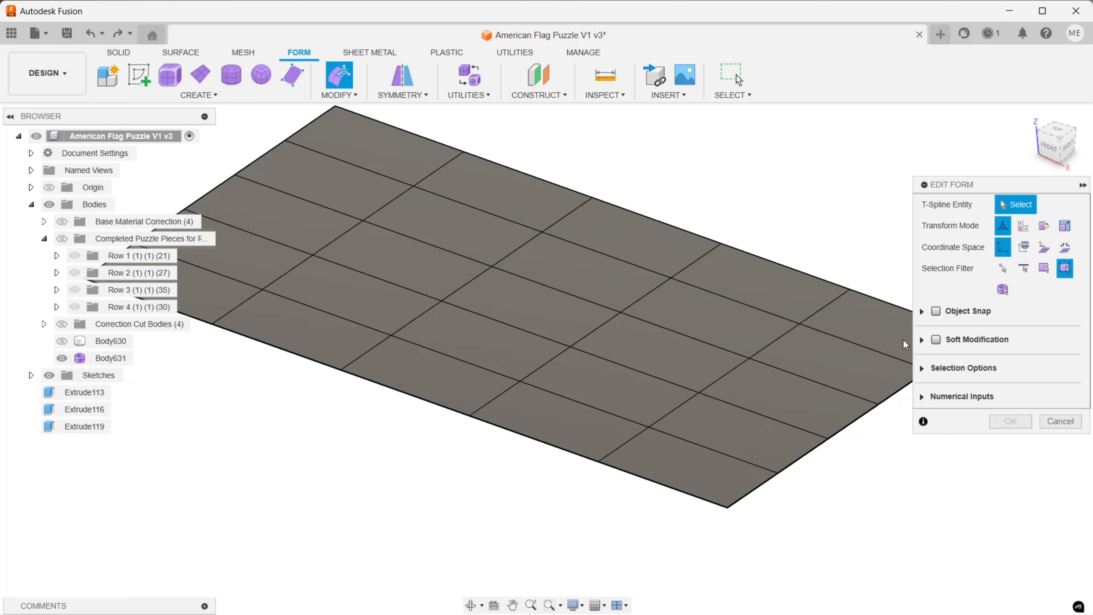
scroll(751, 440, down, 2)
middle_drag(746, 433, 706, 402)
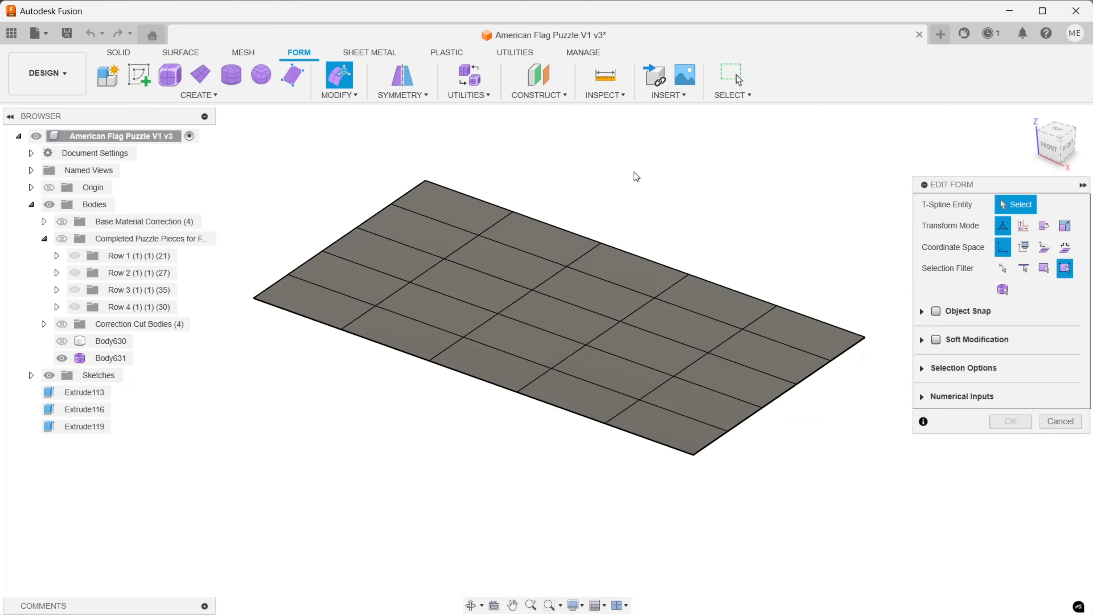
scroll(506, 185, up, 3)
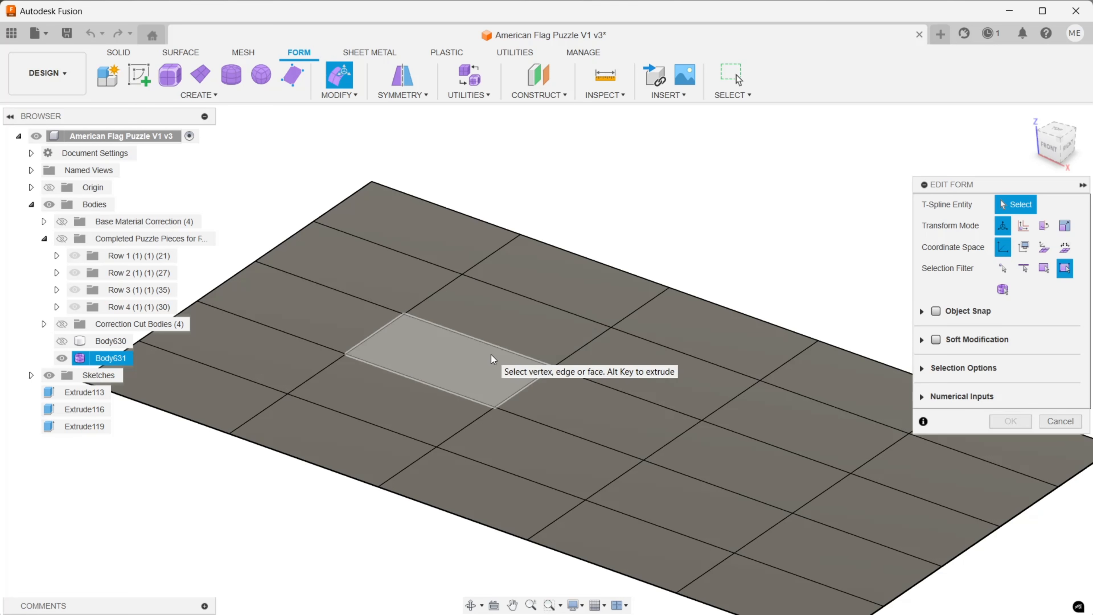
middle_drag(542, 250, 579, 213)
scroll(563, 162, down, 3)
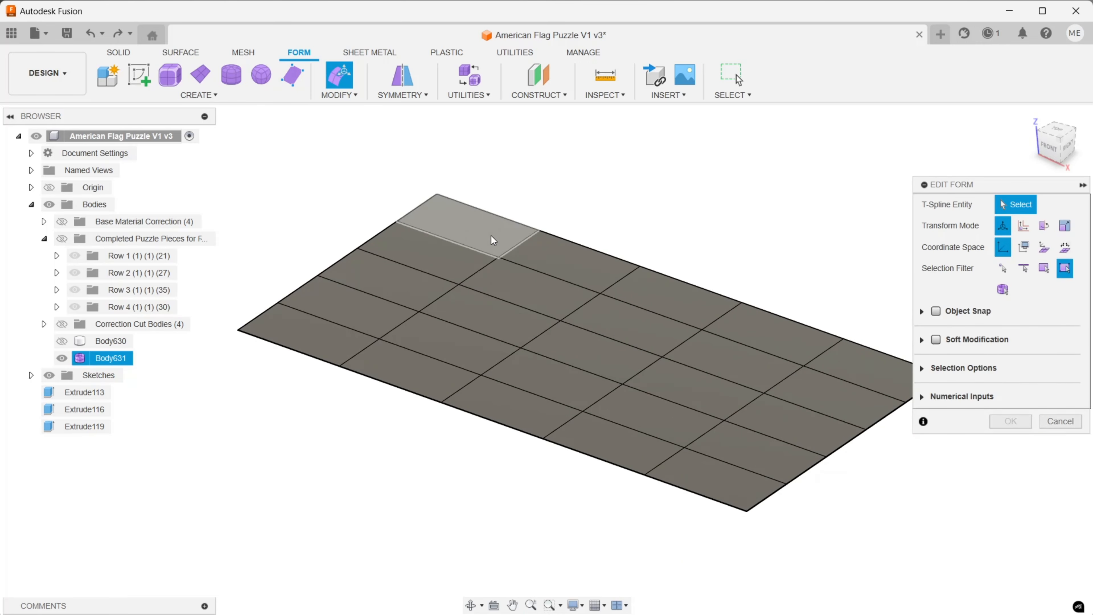
click(518, 244)
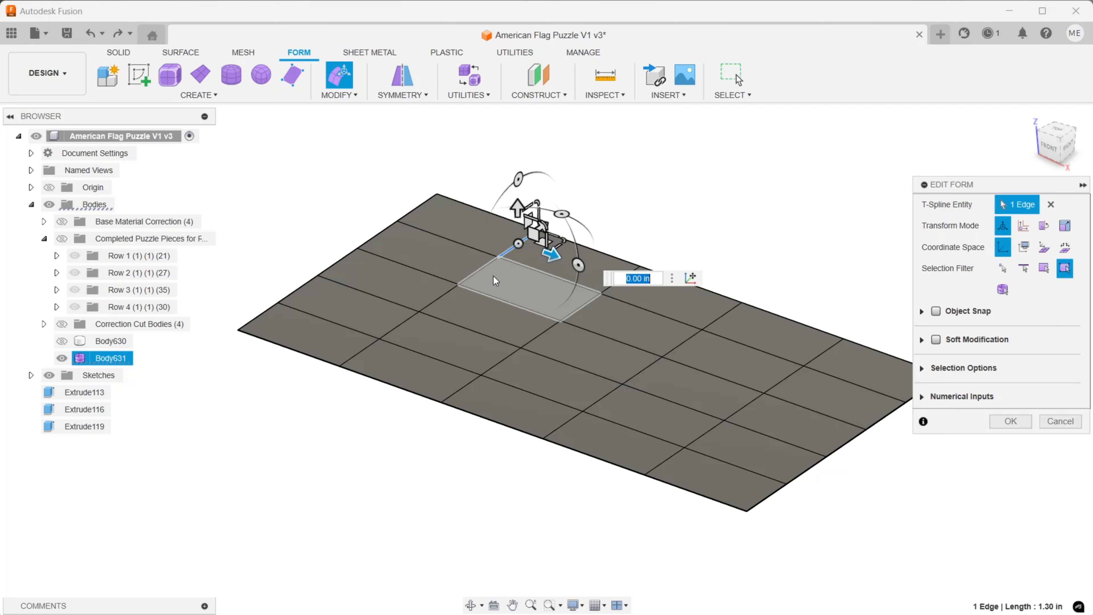
click(482, 267)
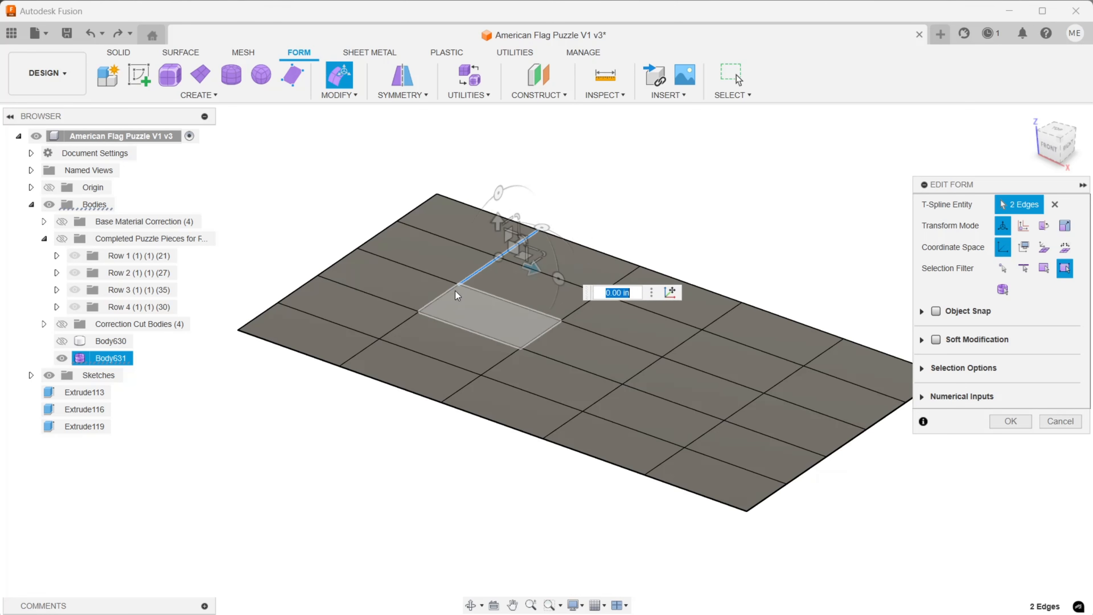
scroll(438, 254, up, 4)
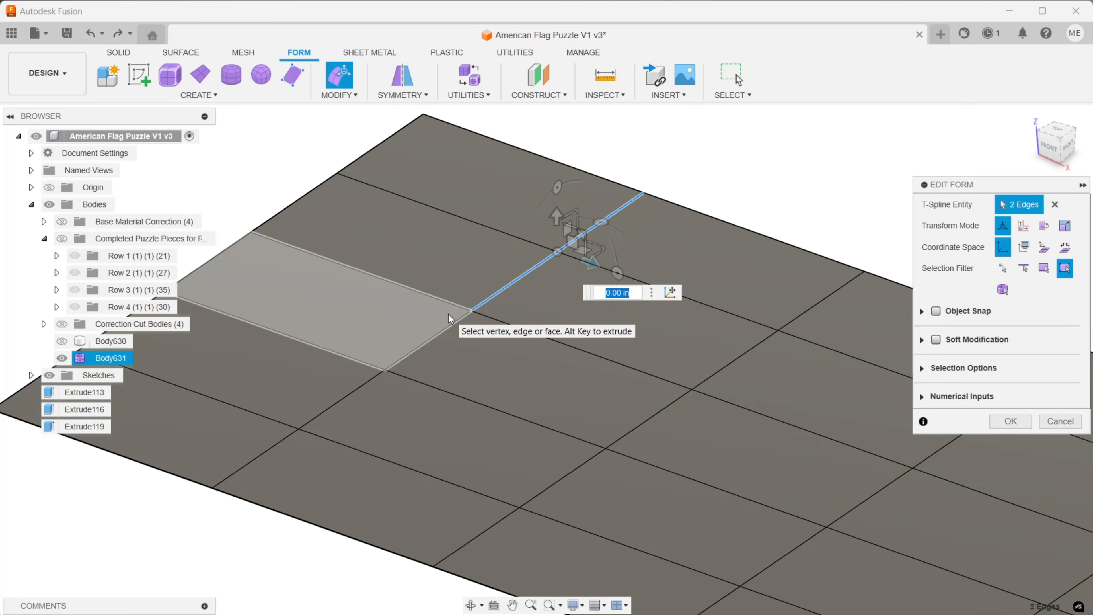
click(450, 322)
click(367, 386)
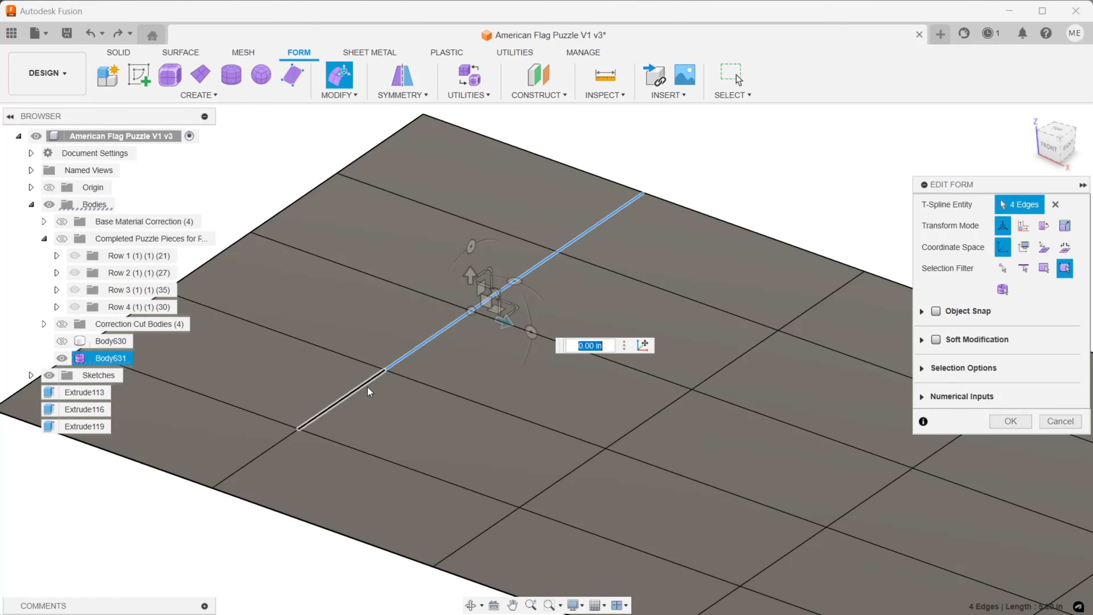
ctrl+click(284, 438)
Step: Add all five edges of the third interior front-to-back line, counted from the form plane's left end, to the edge selection
scroll(703, 420, down, 2)
middle_drag(658, 404, 417, 246)
ctrl+click(724, 231)
ctrl+click(653, 280)
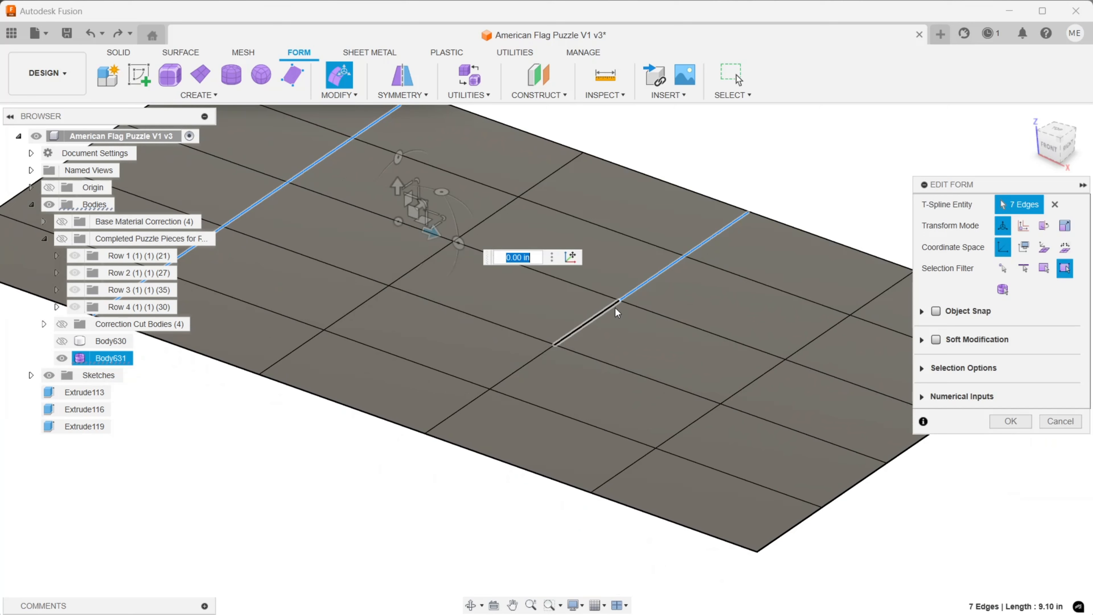
ctrl+click(594, 318)
ctrl+click(486, 348)
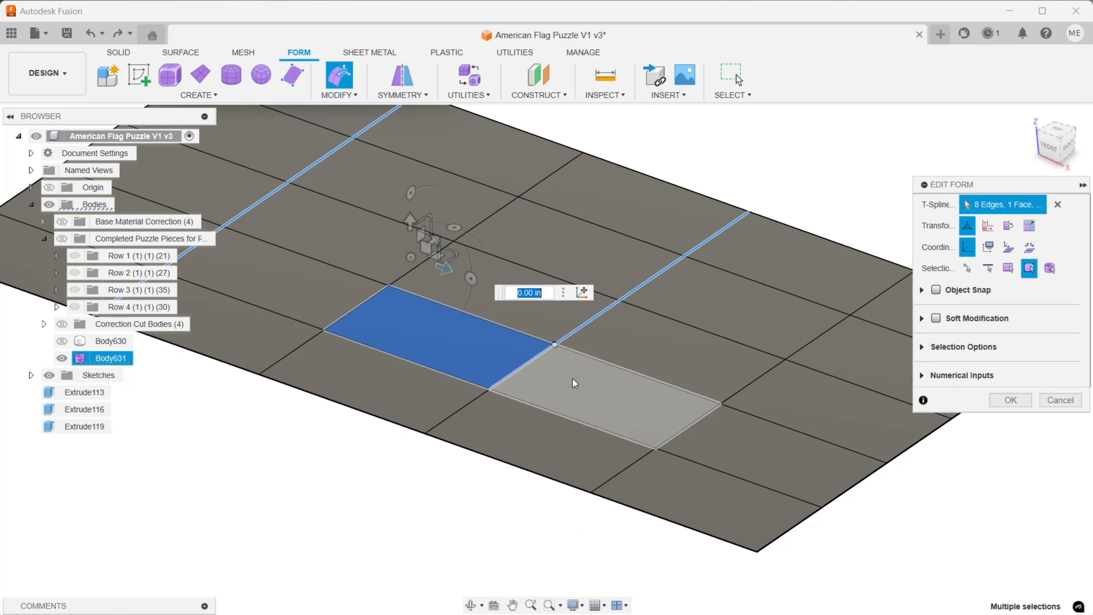
ctrl+click(516, 351)
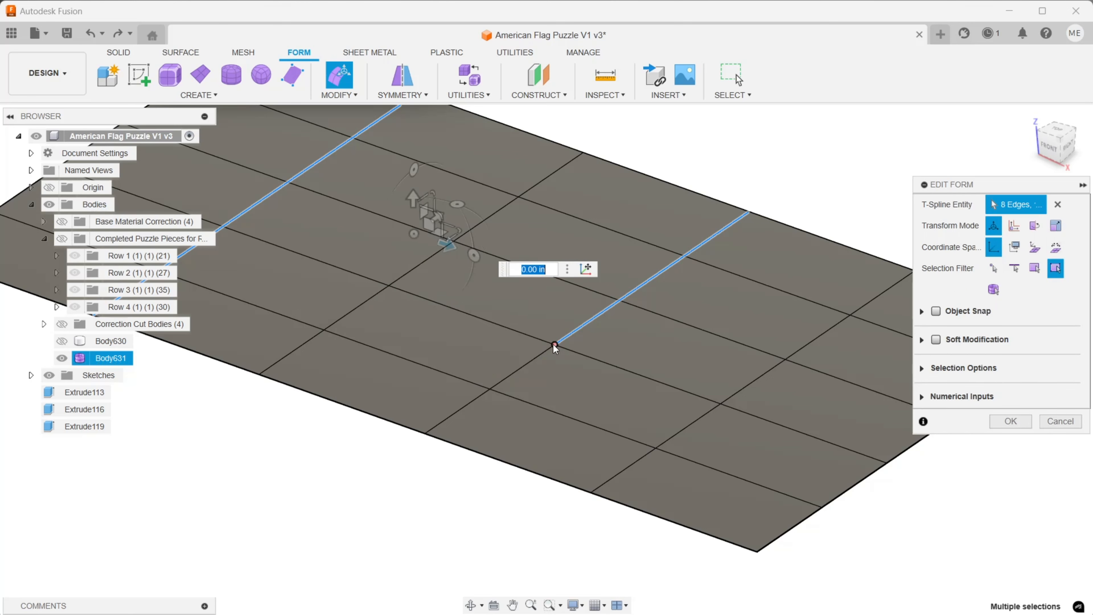
ctrl+click(544, 351)
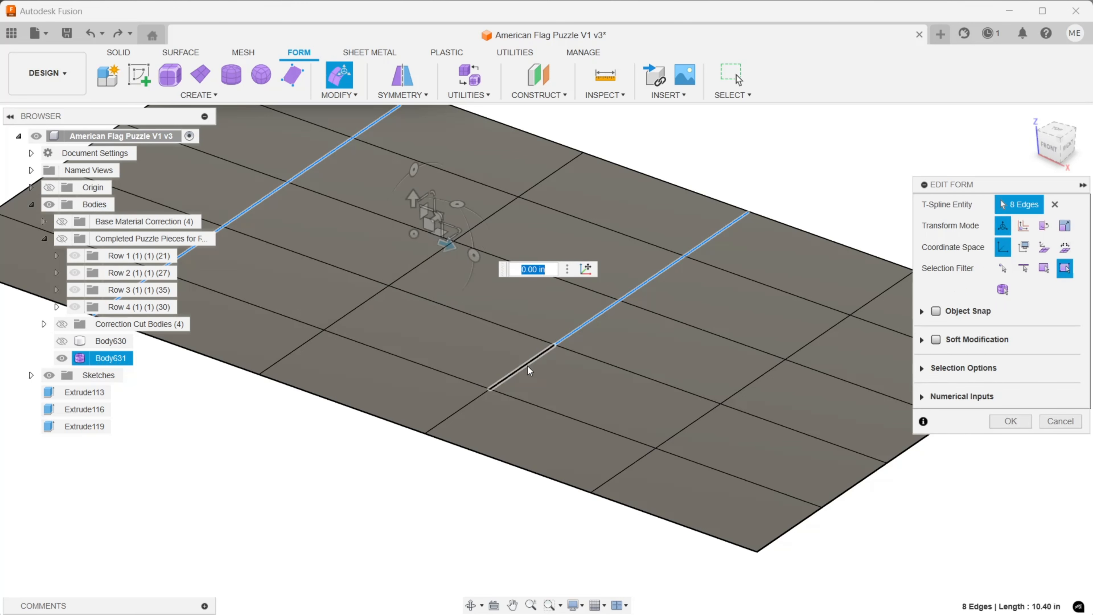
ctrl+click(475, 398)
scroll(398, 426, down, 3)
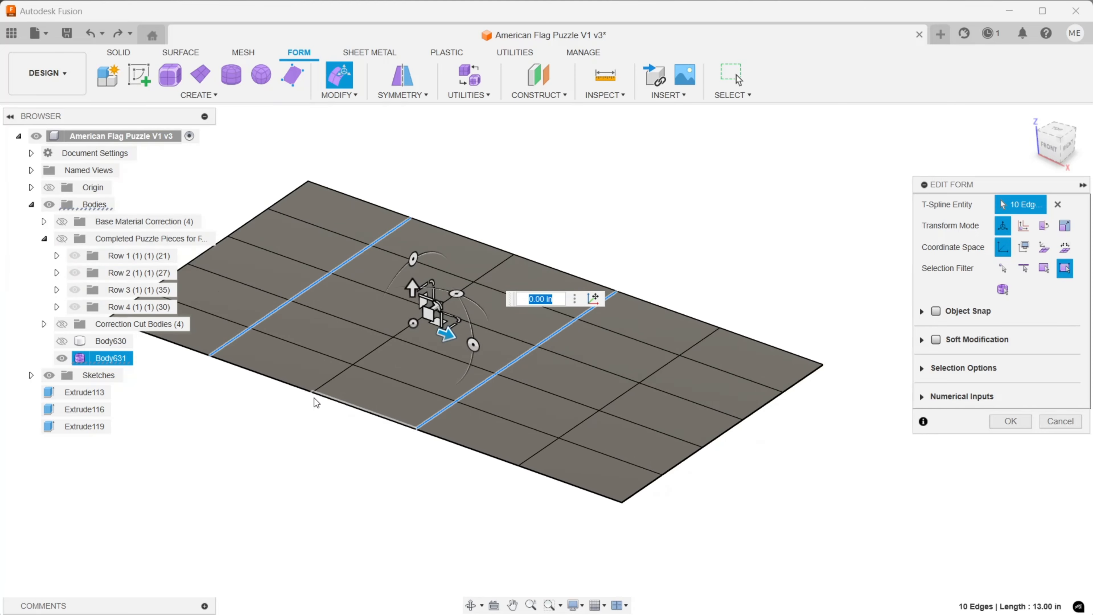
Step: Show the solid block body, switch to the front view and lower the two selected edge lines by 0.50 in
middle_drag(317, 402, 445, 422)
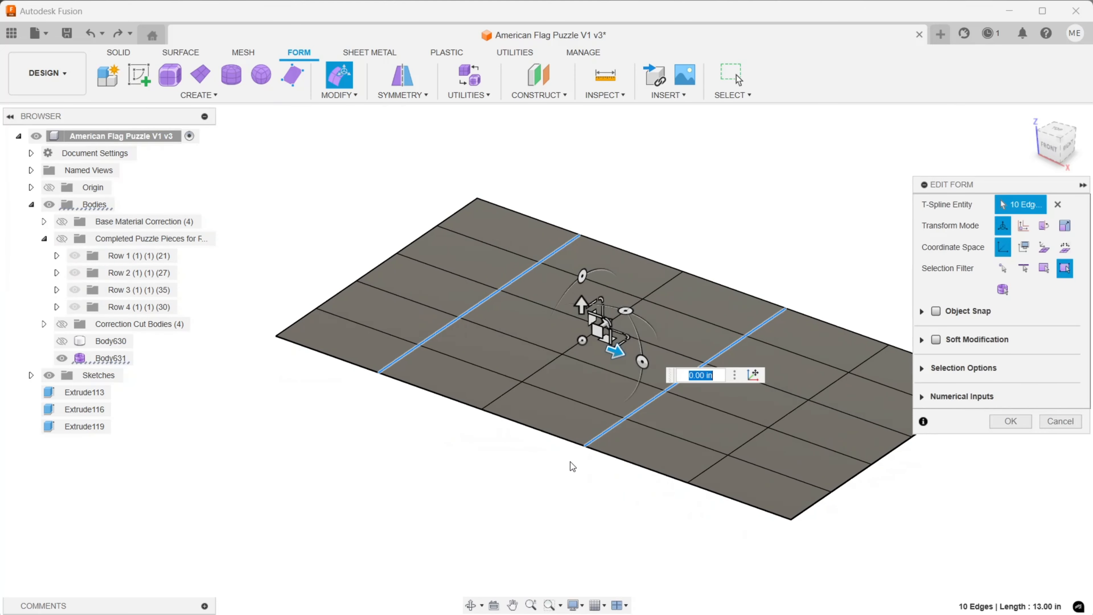
middle_drag(536, 473, 427, 447)
scroll(475, 286, up, 3)
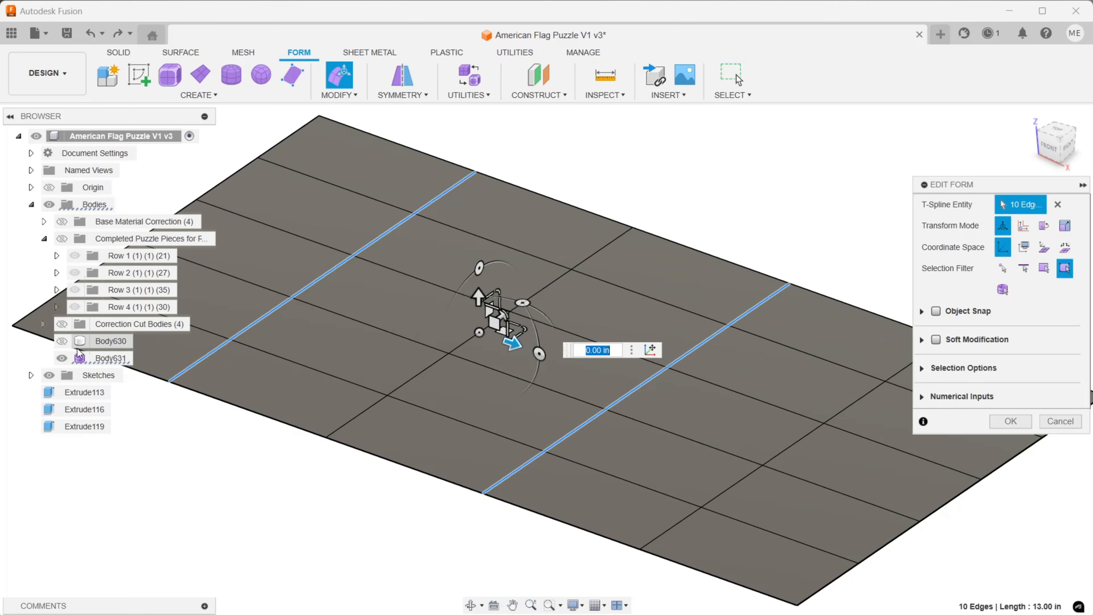
click(62, 341)
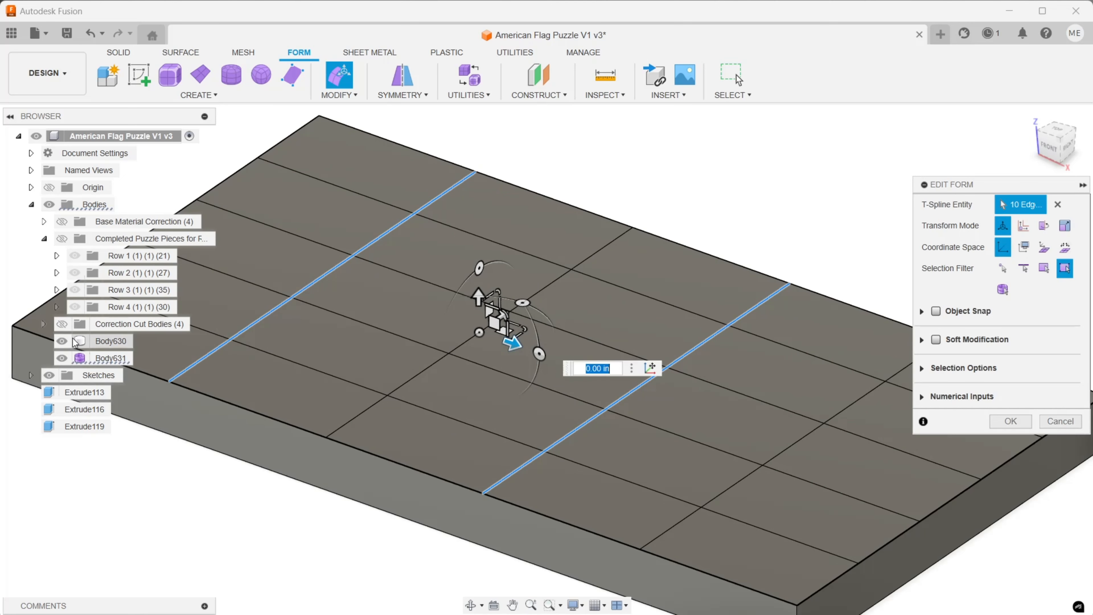
click(1049, 148)
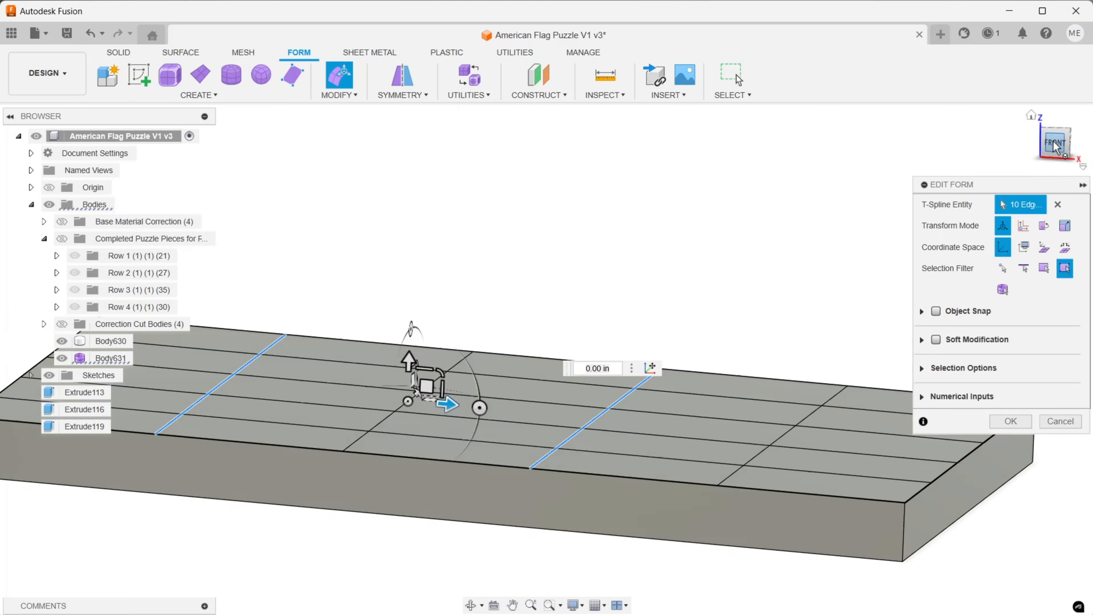
middle_drag(474, 297, 528, 197)
scroll(528, 198, down, 1)
drag(479, 223, 482, 253)
scroll(483, 249, up, 4)
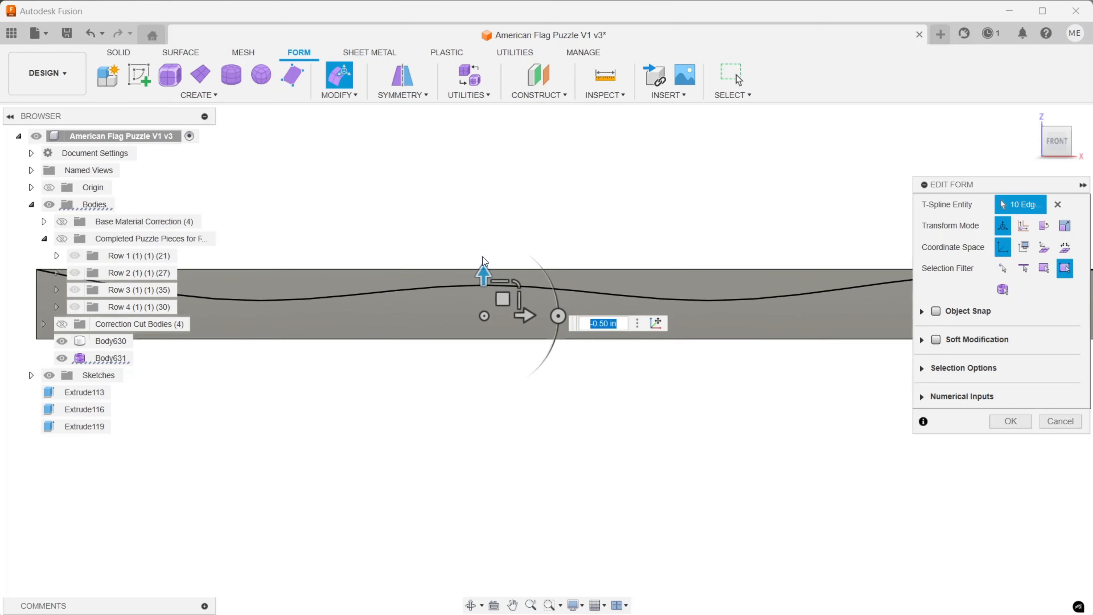
Step: Lower the selected edge lines a further 0.20 in and another 0.10 in within the block's thickness, and finish the form edit
middle_drag(483, 249, 694, 257)
drag(689, 269, 689, 300)
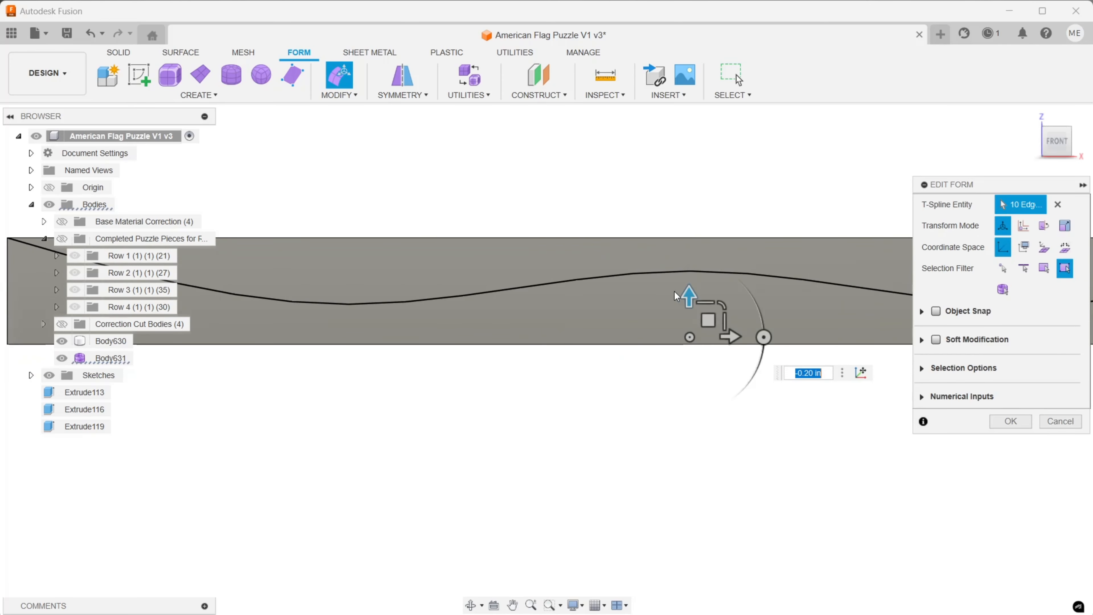
scroll(684, 280, down, 3)
middle_drag(639, 186, 487, 203)
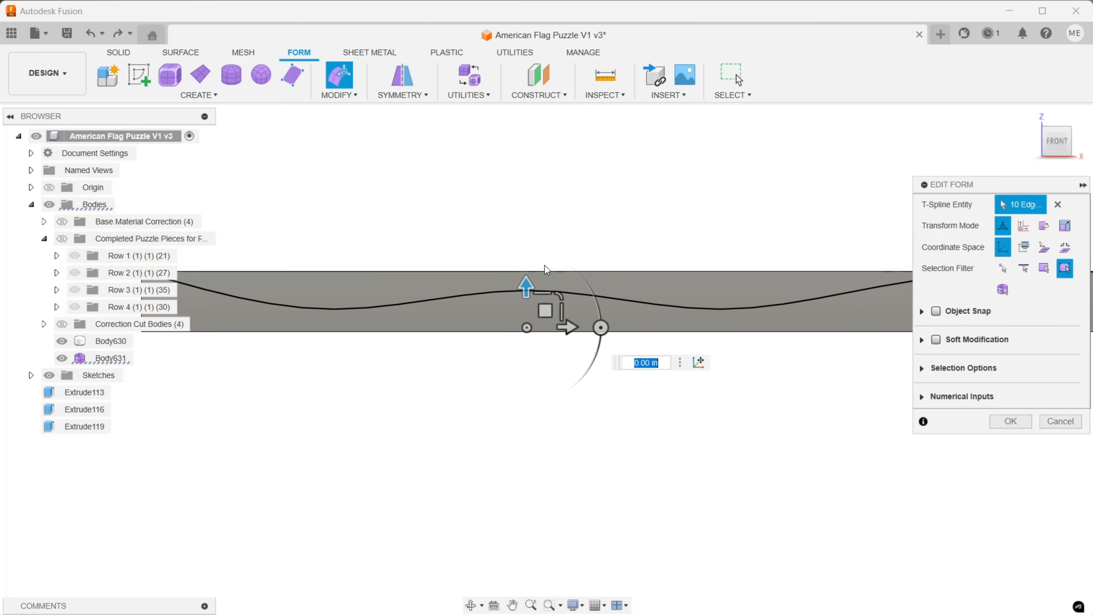
drag(530, 289, 536, 298)
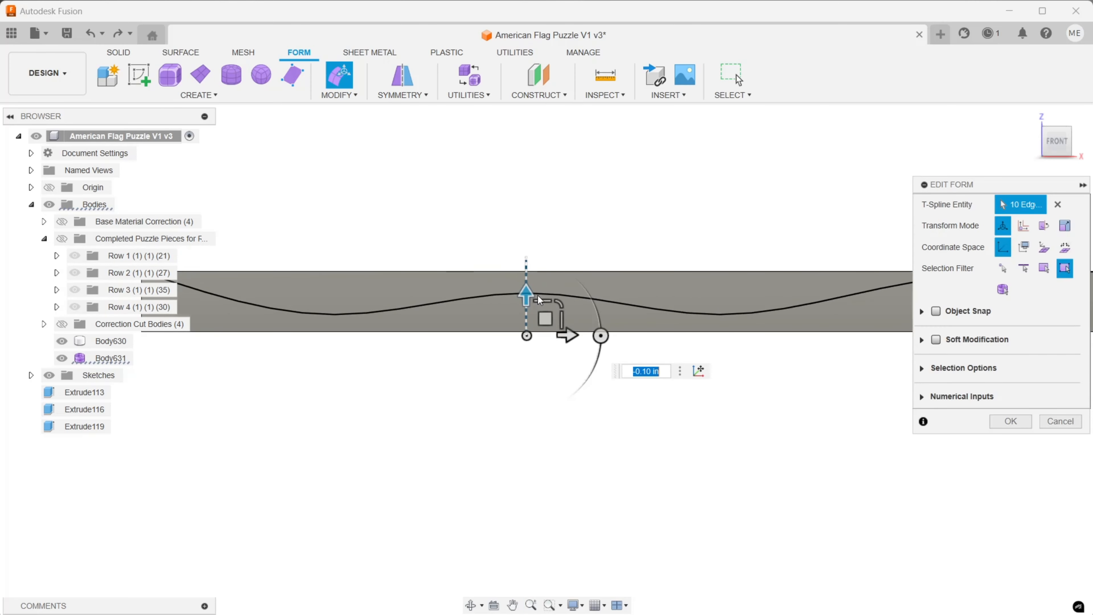
scroll(371, 340, up, 3)
scroll(370, 318, up, 2)
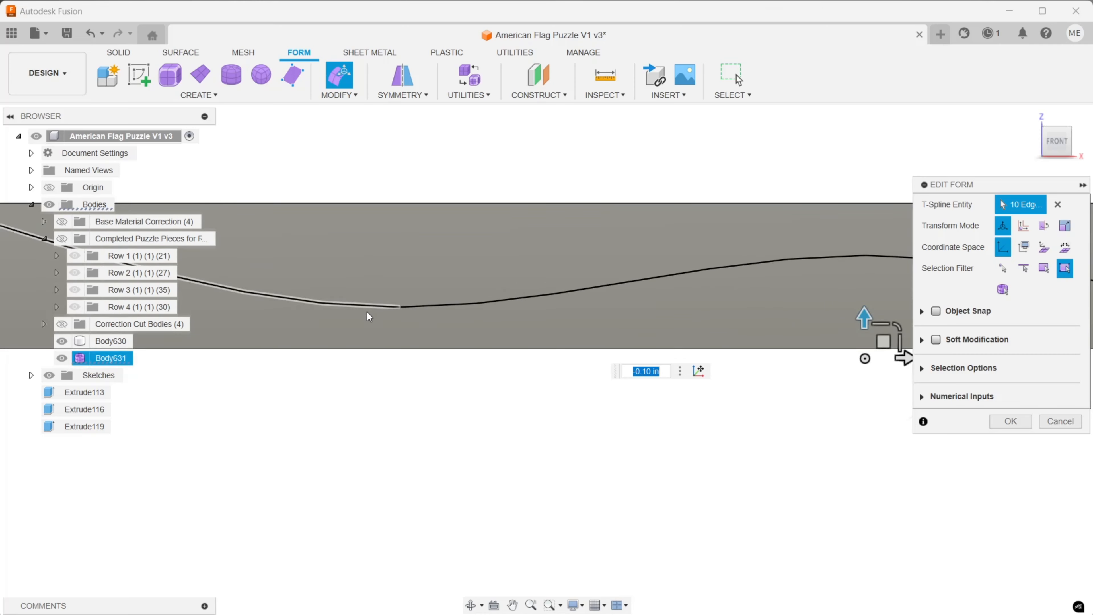
scroll(515, 347, down, 5)
middle_drag(627, 428, 448, 380)
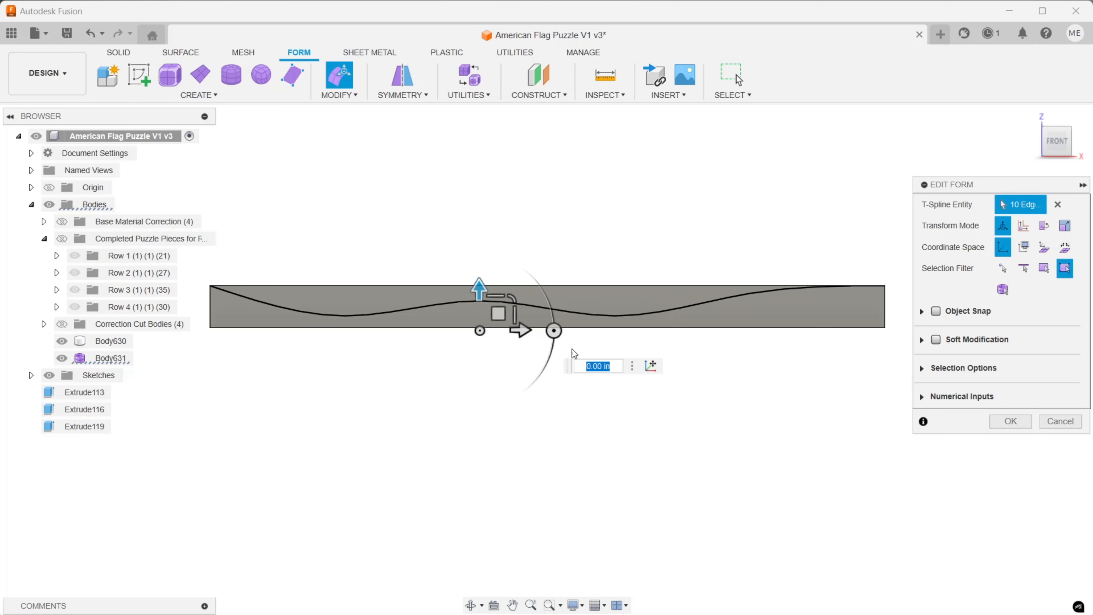
click(1008, 423)
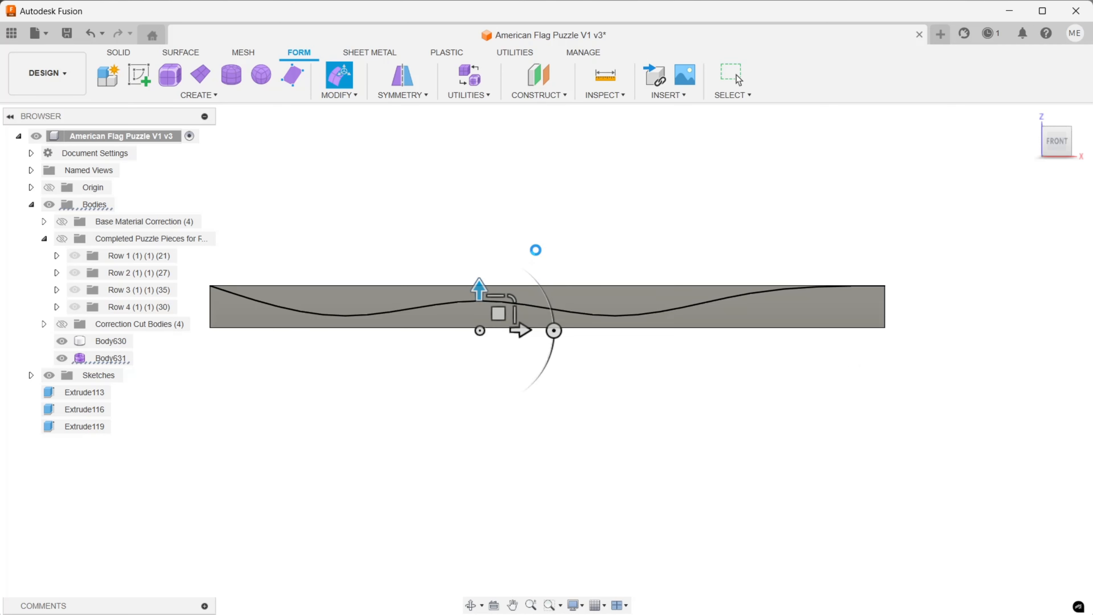
Step: Hide the solid block body, clear the edge selection and view the wavy form plane at an angle from the front
click(60, 355)
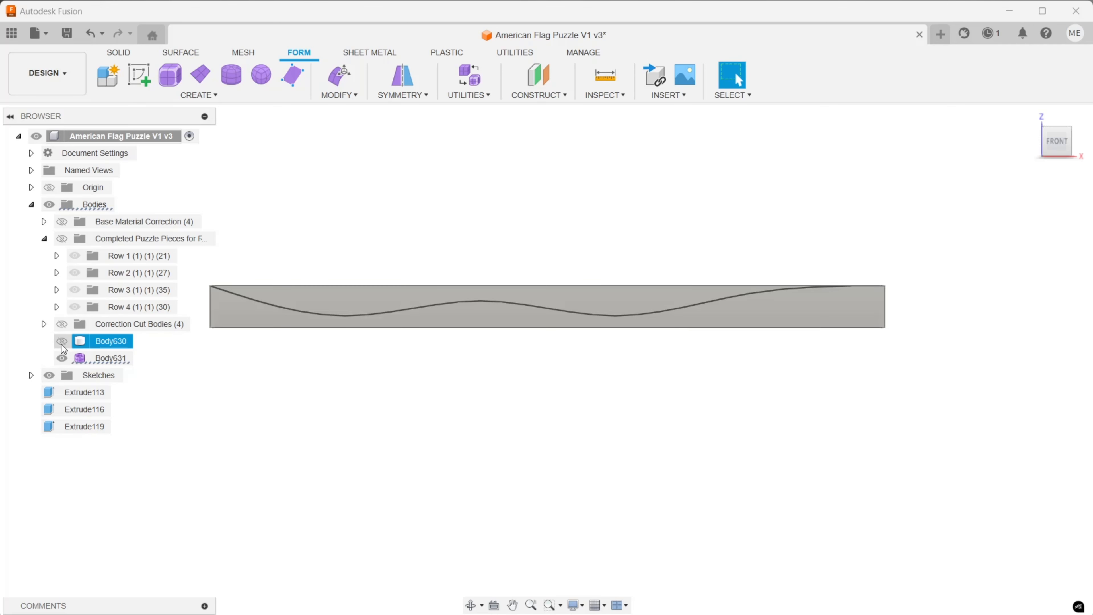
click(62, 344)
middle_drag(634, 244, 713, 251)
shift+middle_drag(547, 361, 942, 166)
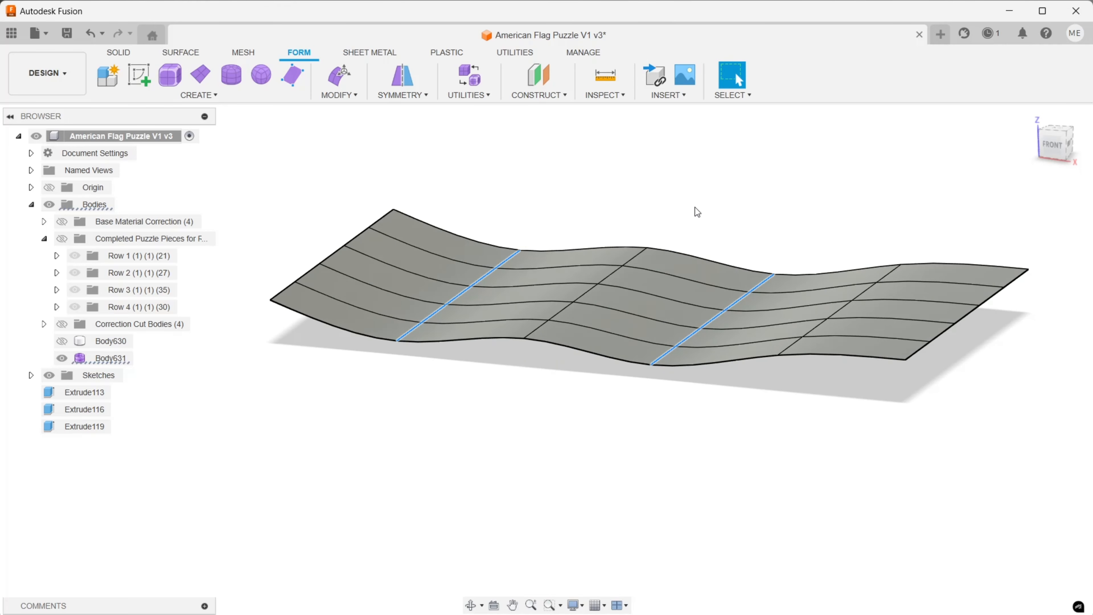
middle_drag(695, 207, 670, 214)
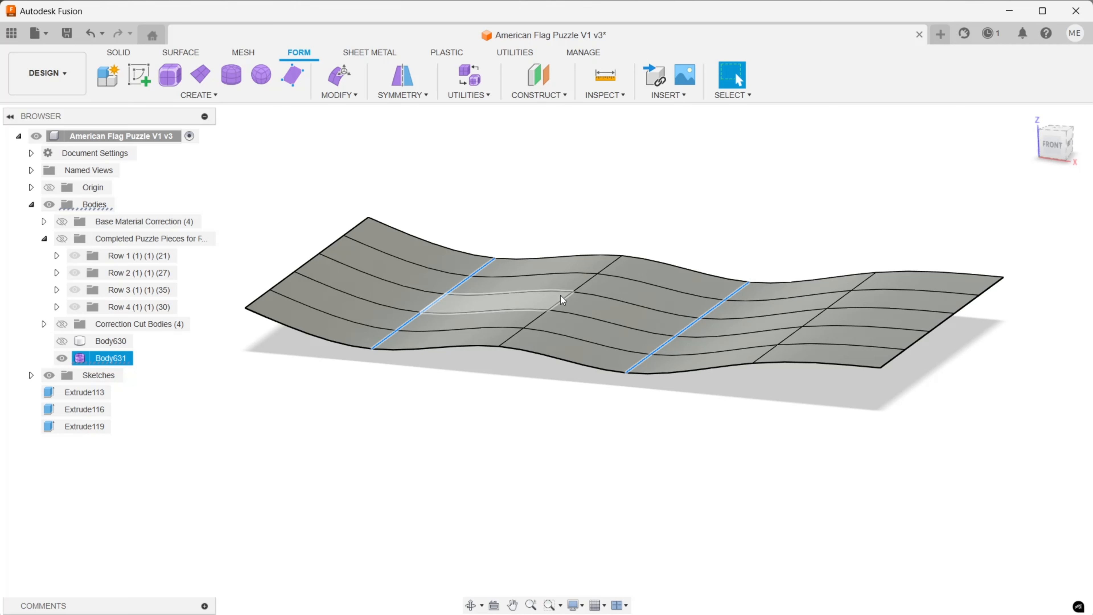
middle_drag(957, 313, 1006, 322)
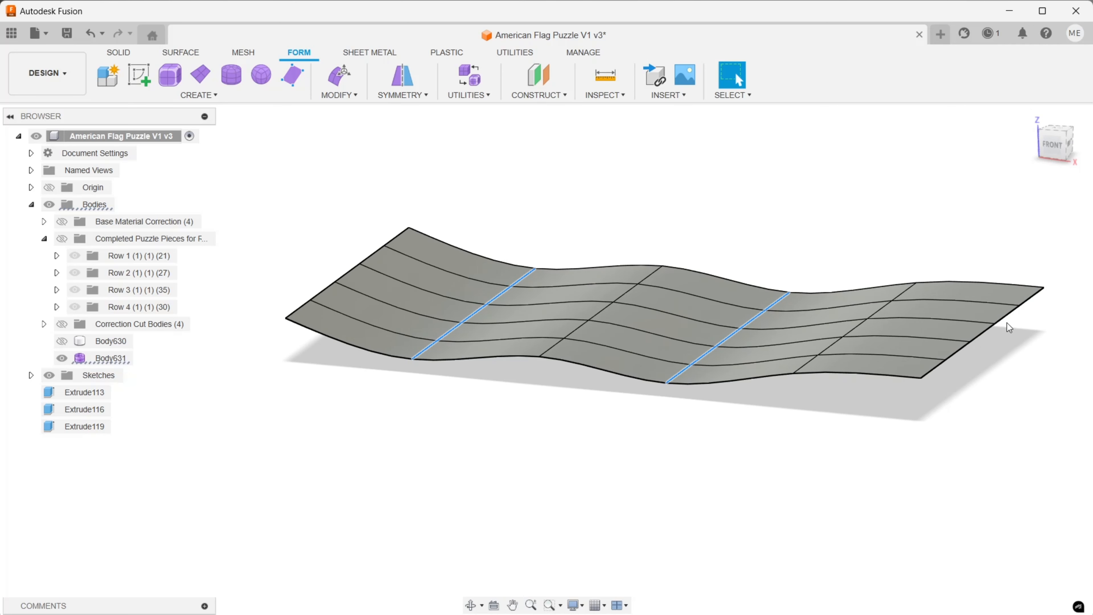
drag(1056, 149, 1006, 148)
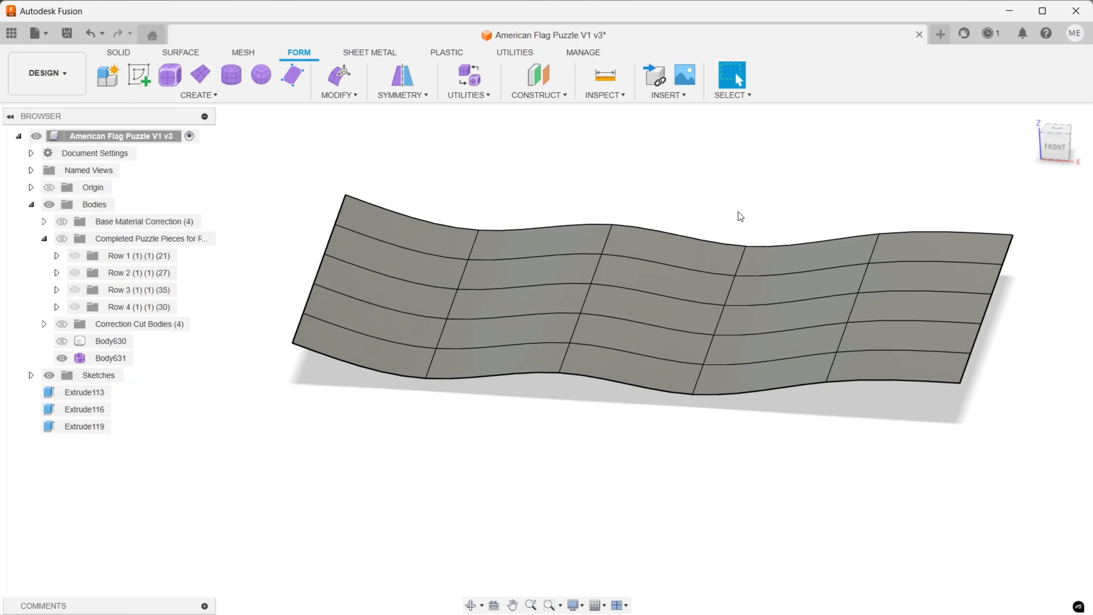
Step: Start Edit Form and lower the three rearmost vertices along the form plane's left edge by 0.5 in
scroll(437, 195, up, 3)
click(340, 76)
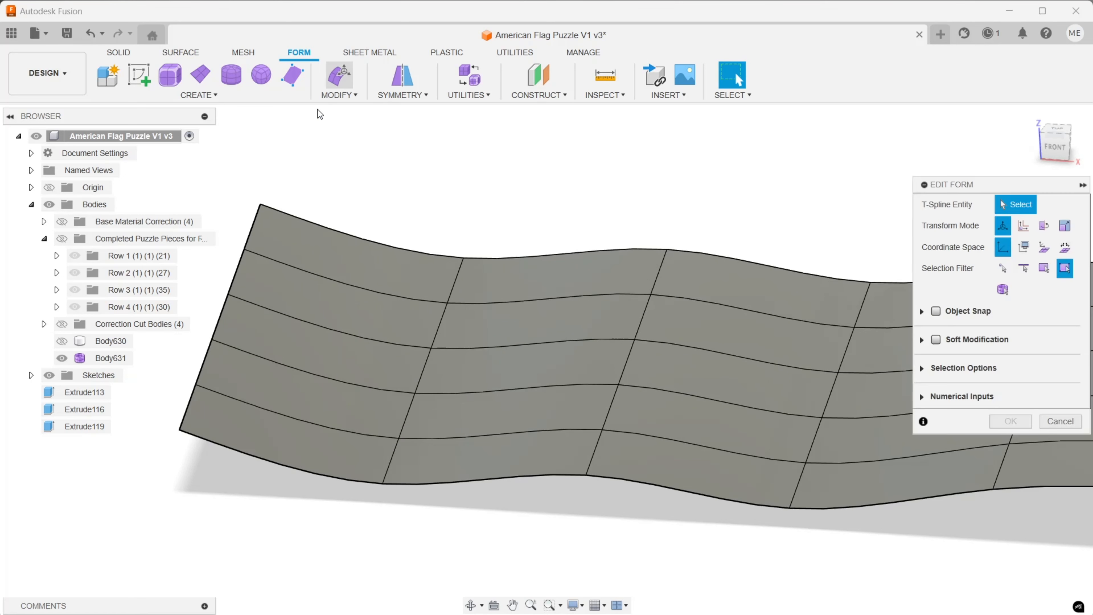
click(261, 204)
click(245, 249)
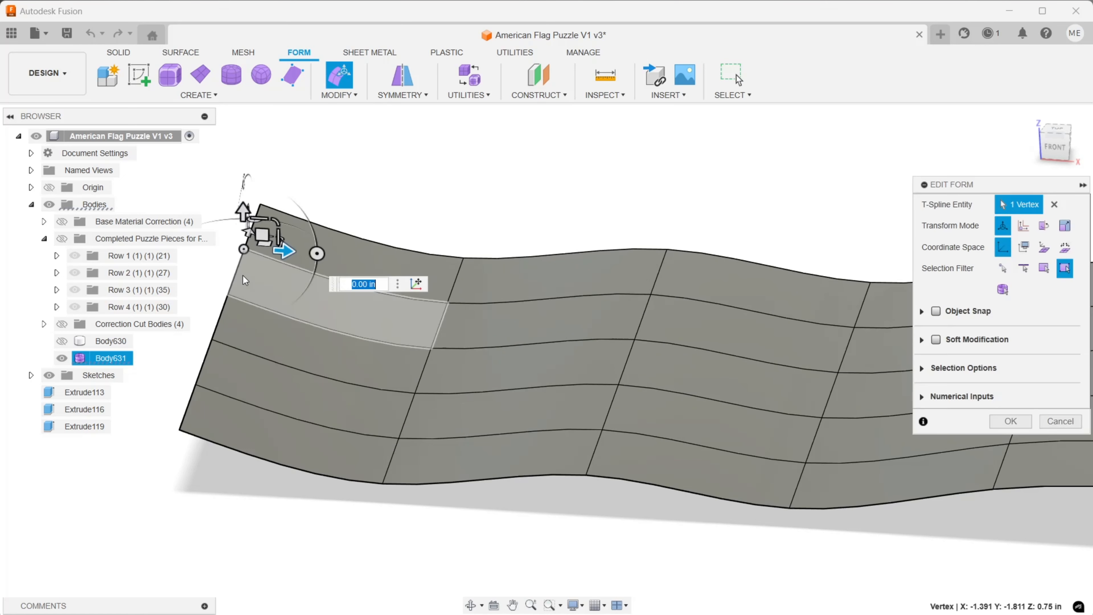
click(285, 181)
click(261, 205)
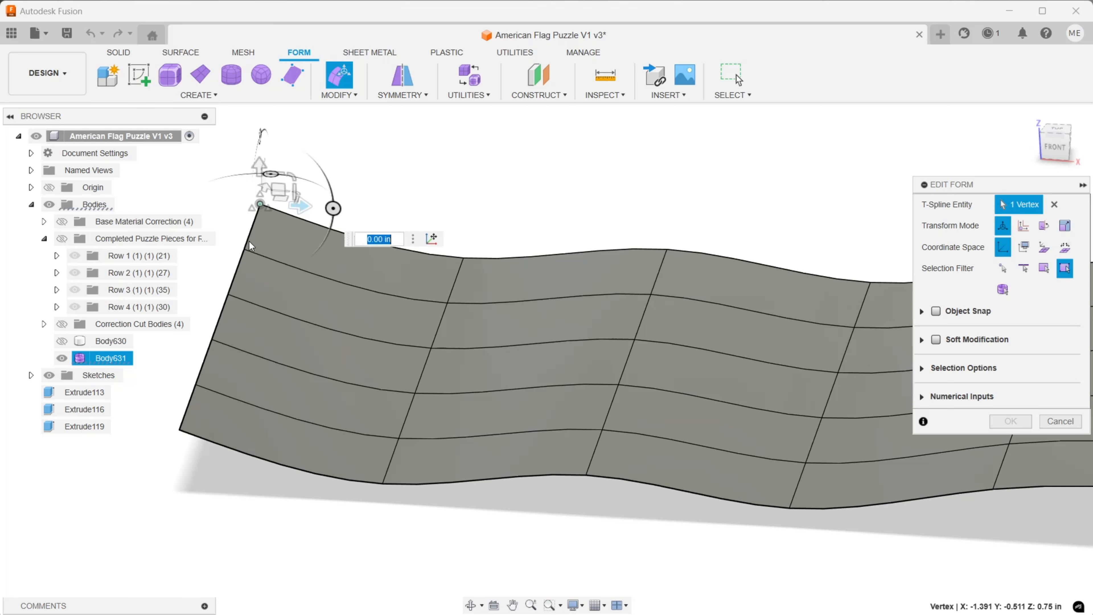
shift+click(244, 248)
shift+click(229, 293)
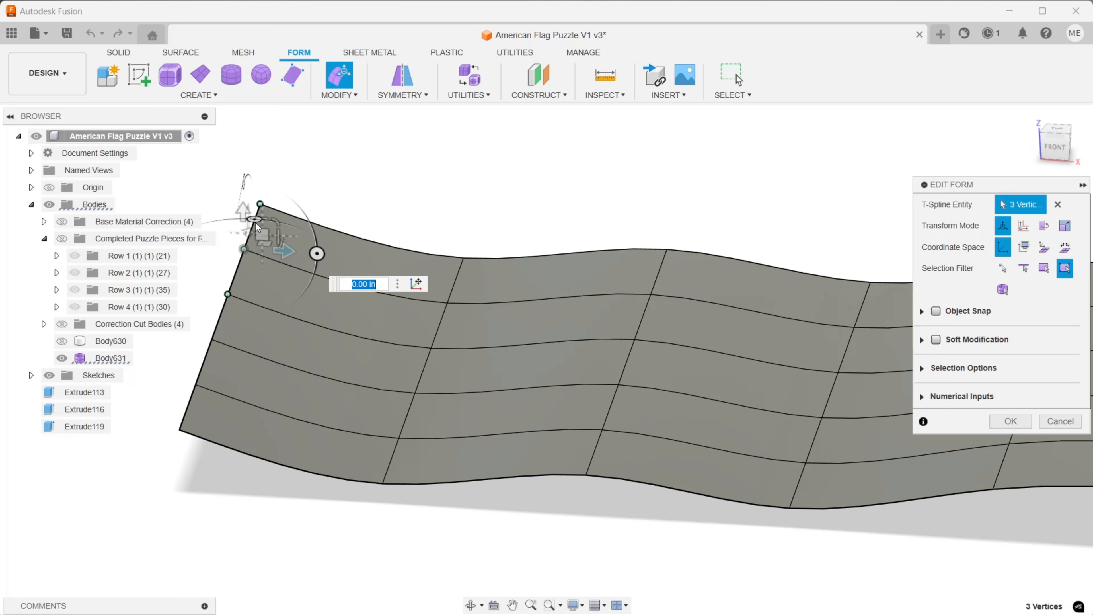
drag(250, 192, 259, 263)
click(296, 203)
Step: Lower the form plane's back-left corner vertex further to bend that corner downward
click(261, 248)
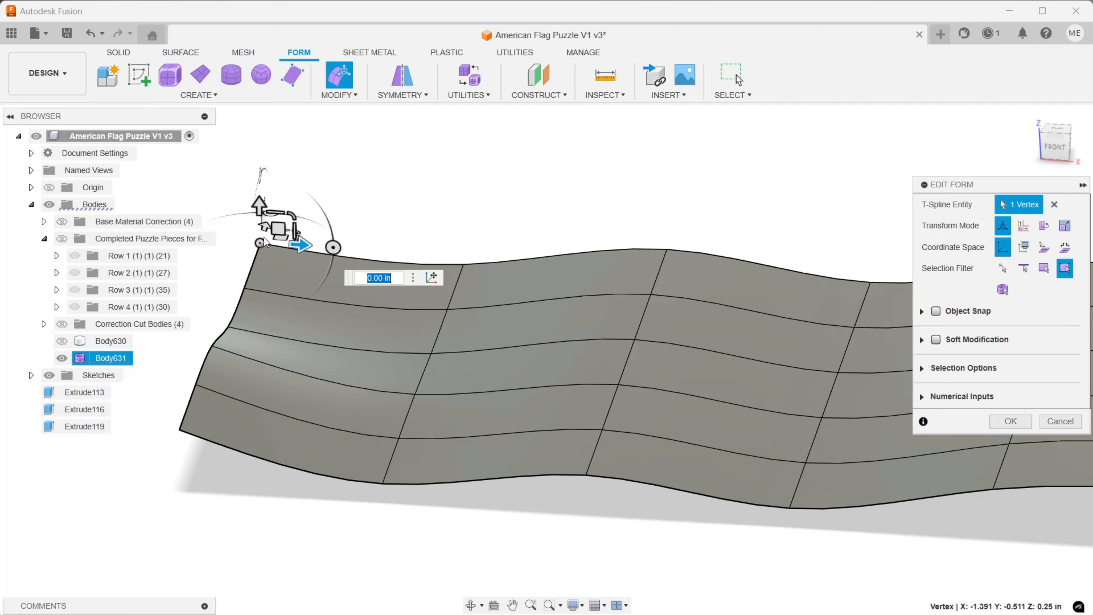
drag(259, 202, 261, 227)
click(297, 242)
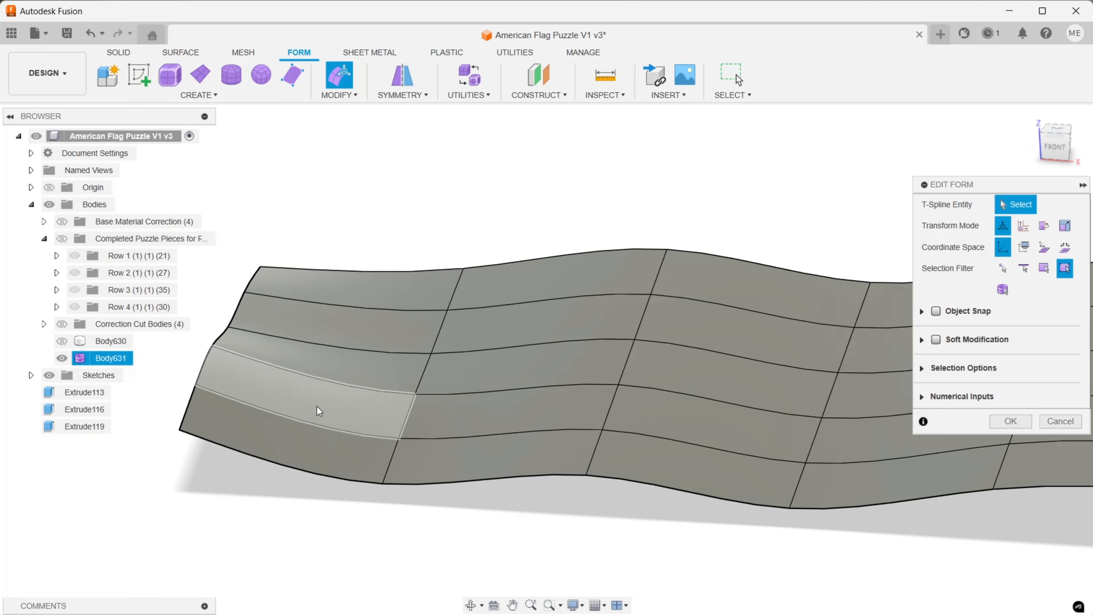
Step: Lower the two rearmost vertices of the form plane's right edge by 0.40 in
scroll(317, 409, down, 5)
scroll(590, 208, up, 5)
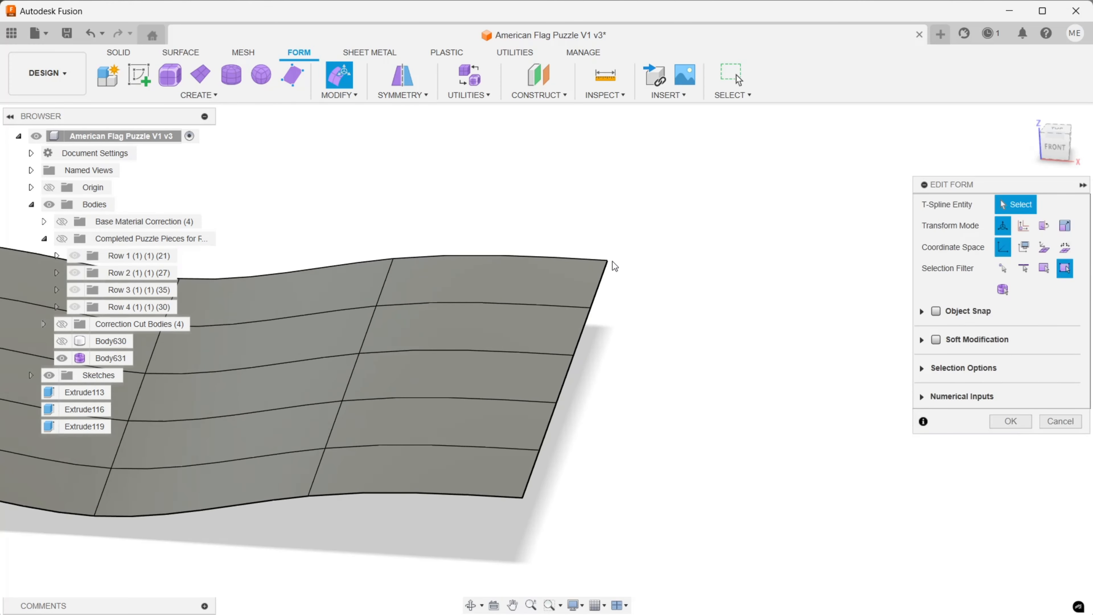
click(606, 261)
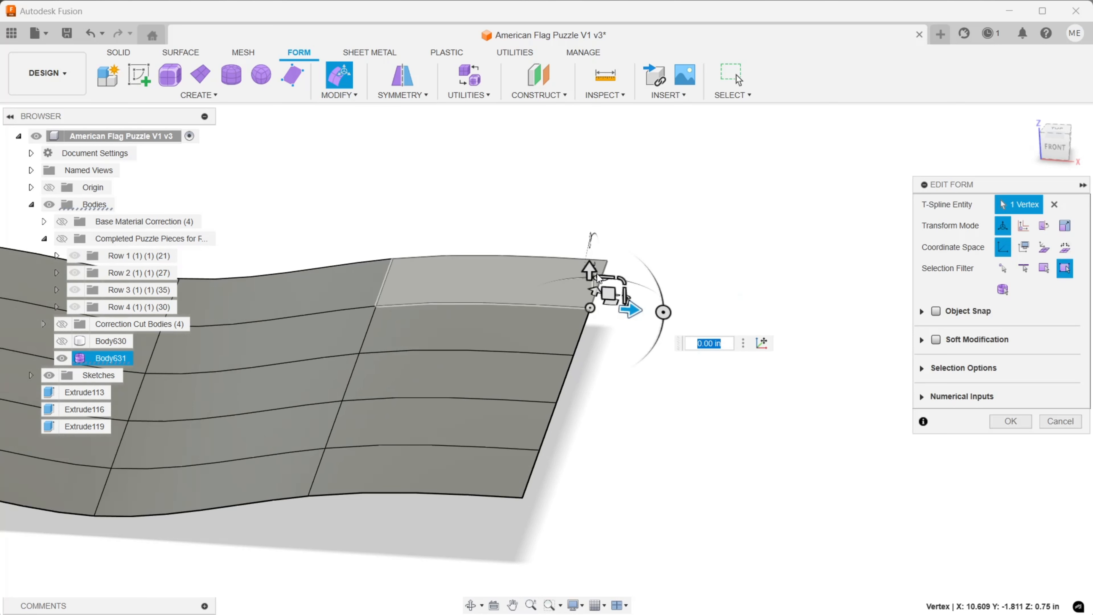
shift+click(605, 259)
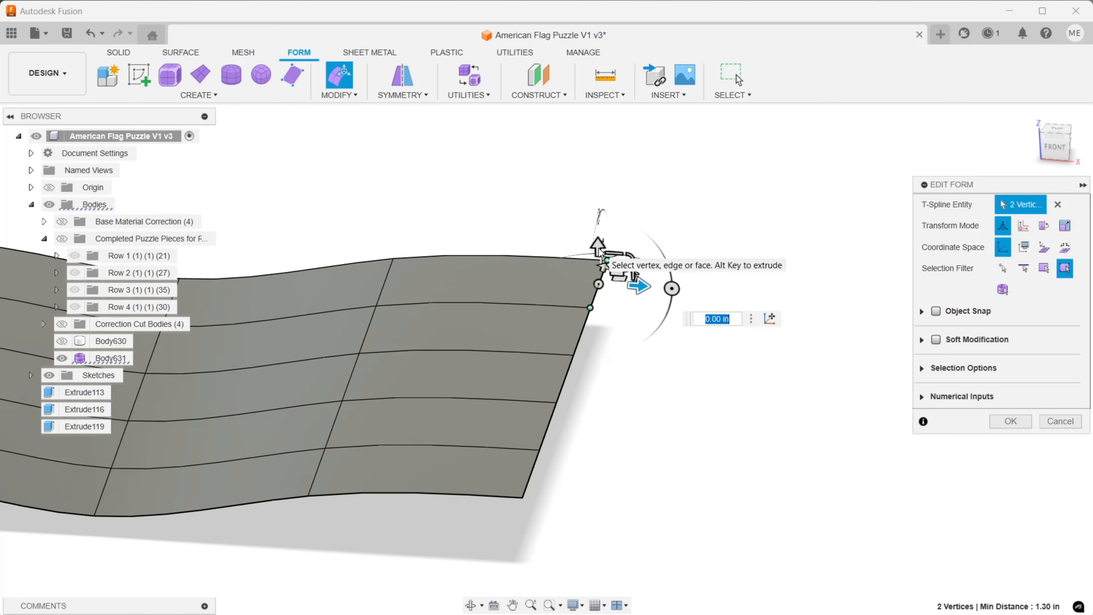
drag(600, 253, 607, 283)
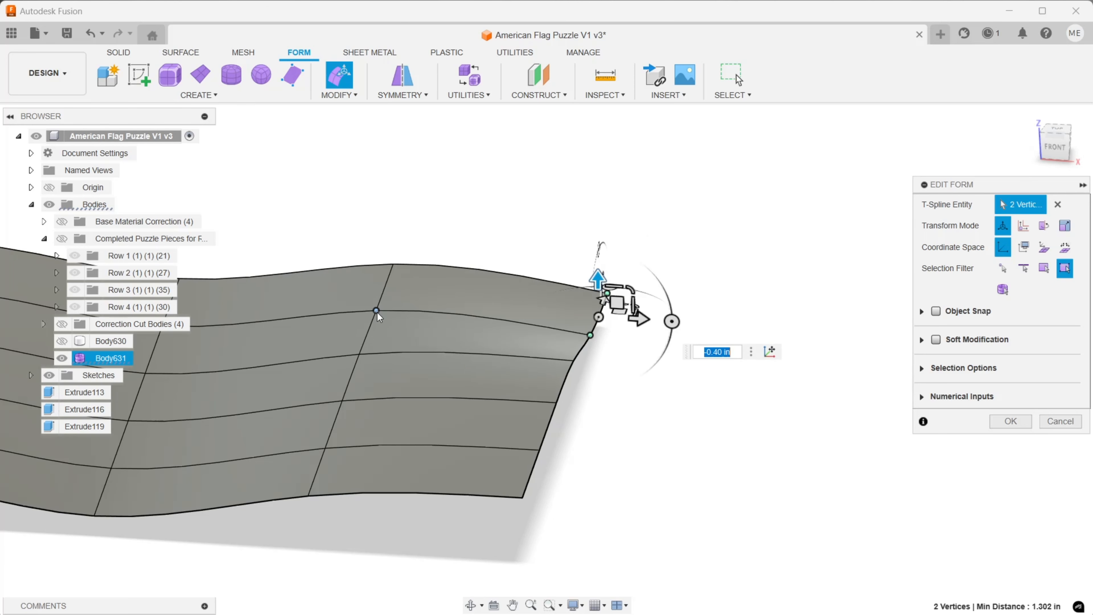
Step: On the rightmost interior front-to-back line, slightly raise the second vertex from the back and lower the third and fourth by 0.50 in
click(376, 310)
drag(378, 280, 378, 262)
click(359, 352)
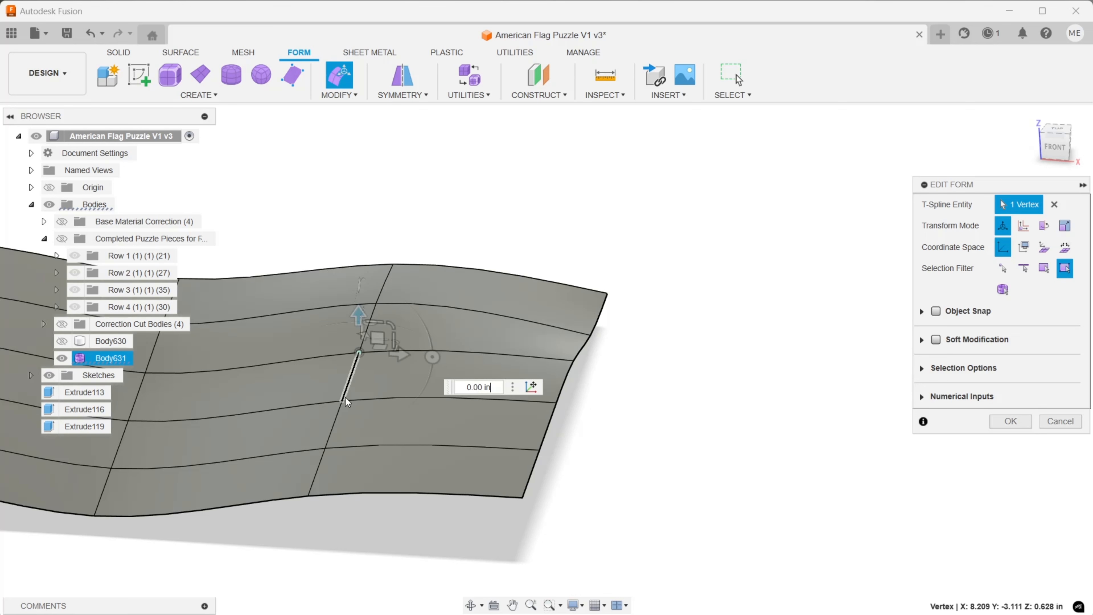
shift+click(342, 400)
drag(350, 342, 354, 381)
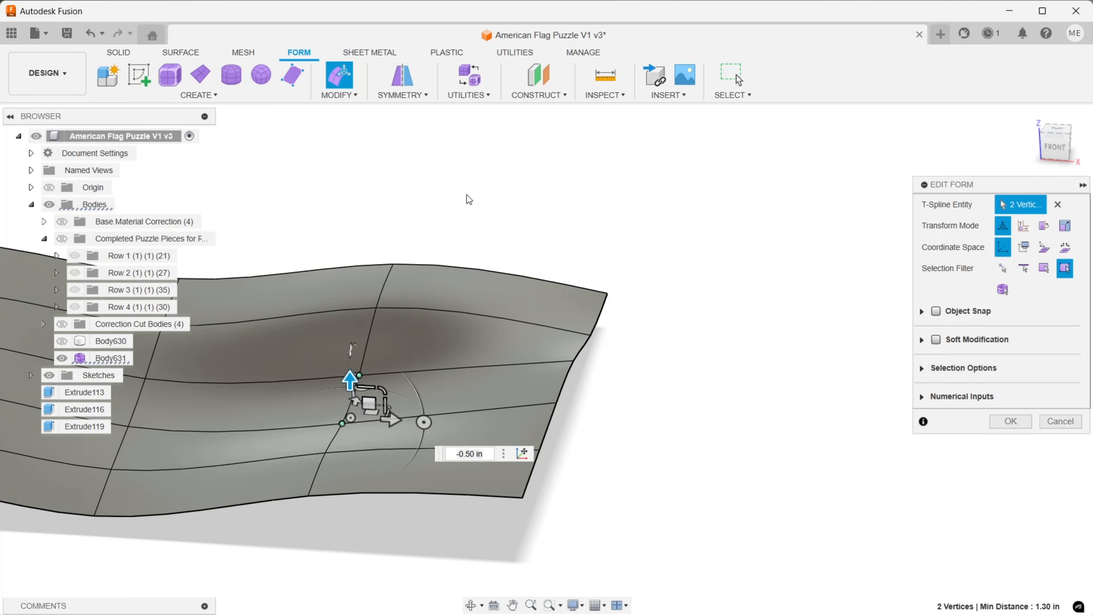
click(388, 188)
middle_drag(388, 188, 758, 198)
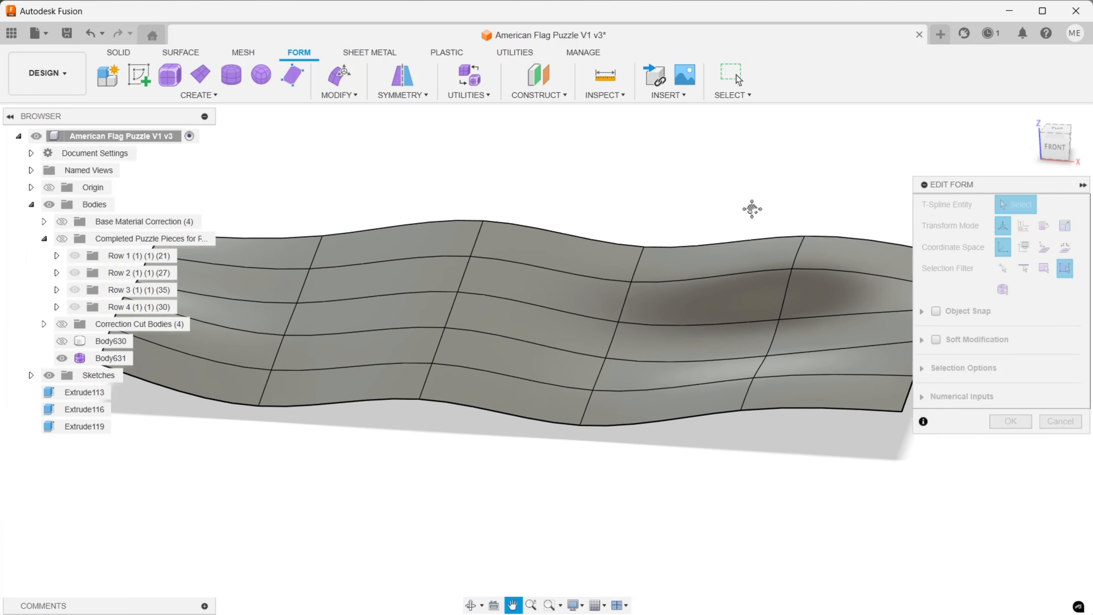
scroll(453, 244, down, 1)
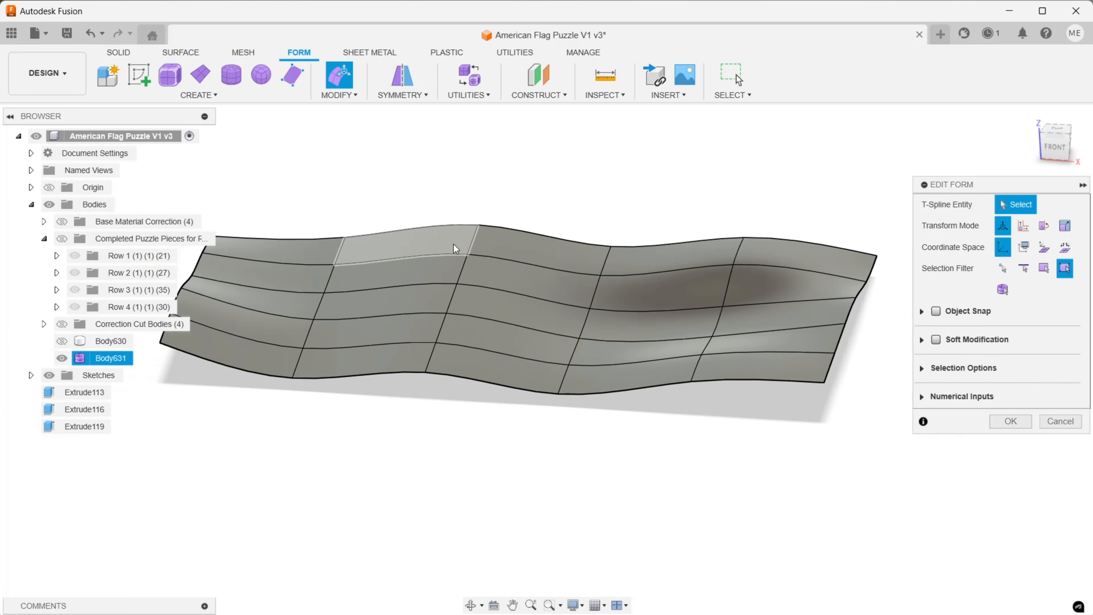
Step: Lower the form plane's front-right corner vertex and the interior vertex diagonally next to it by 0.60 in
middle_drag(453, 245, 493, 261)
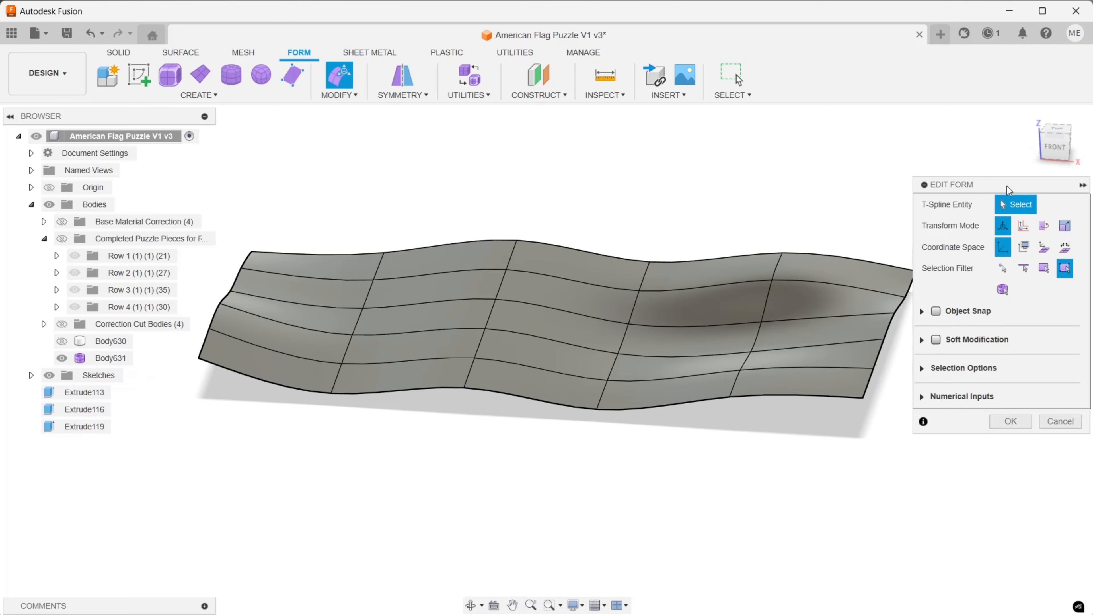
mouse_move(1051, 149)
mouse_down()
mouse_move(1089, 141)
mouse_move(1087, 161)
mouse_move(1054, 160)
mouse_up()
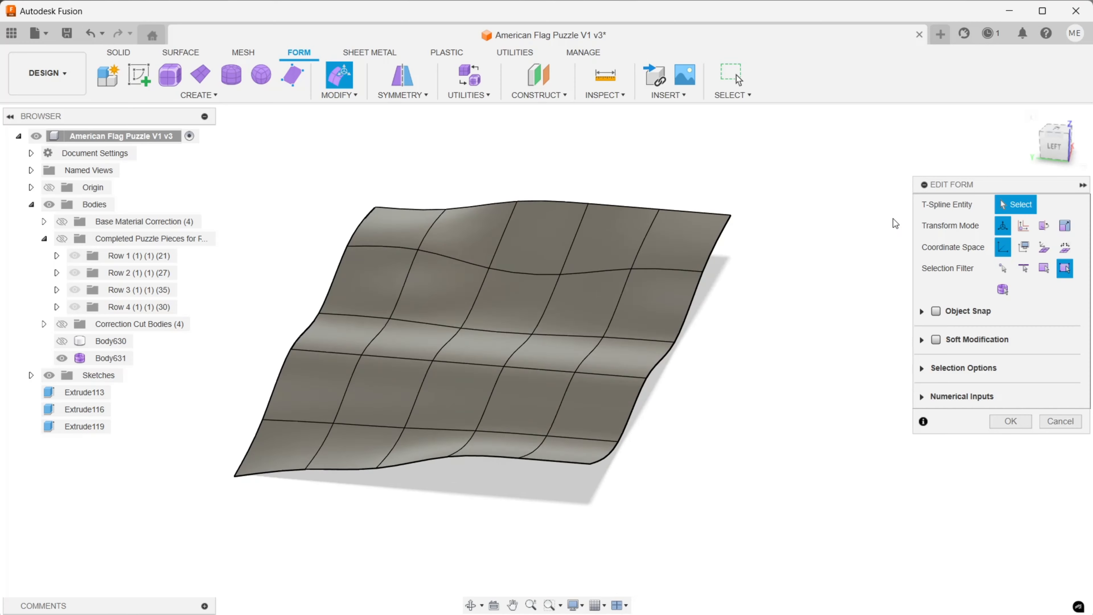
middle_drag(776, 342, 746, 334)
scroll(602, 263, up, 3)
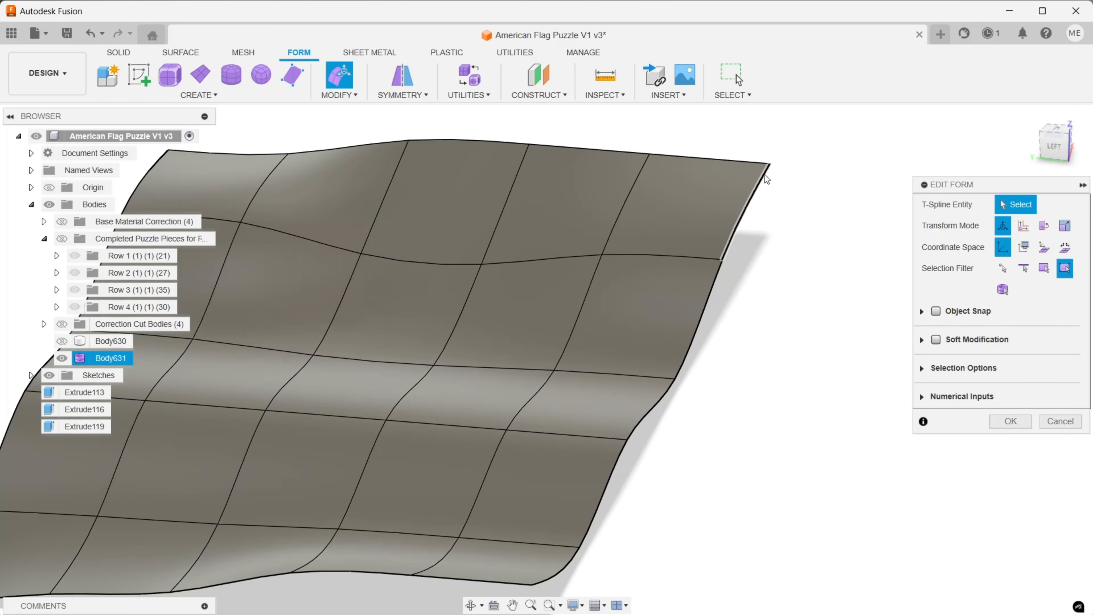
click(770, 163)
shift+click(600, 254)
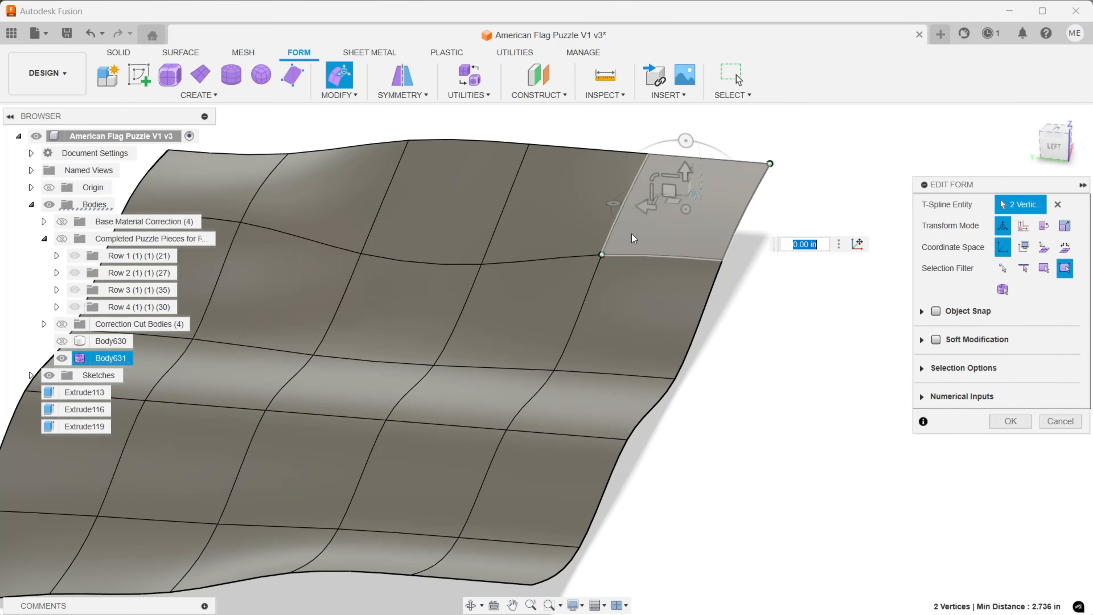
drag(682, 176, 686, 226)
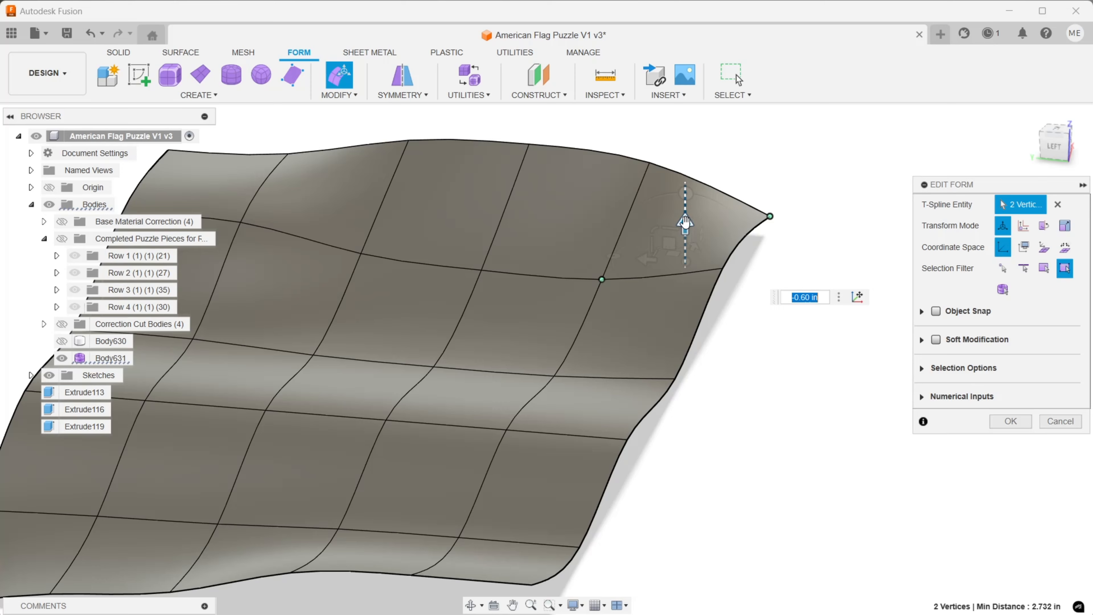
click(788, 402)
Step: Shift several edges of the second interior front-to-back line slightly left to curve the line
scroll(761, 378, down, 1)
middle_drag(752, 420, 787, 363)
click(1038, 161)
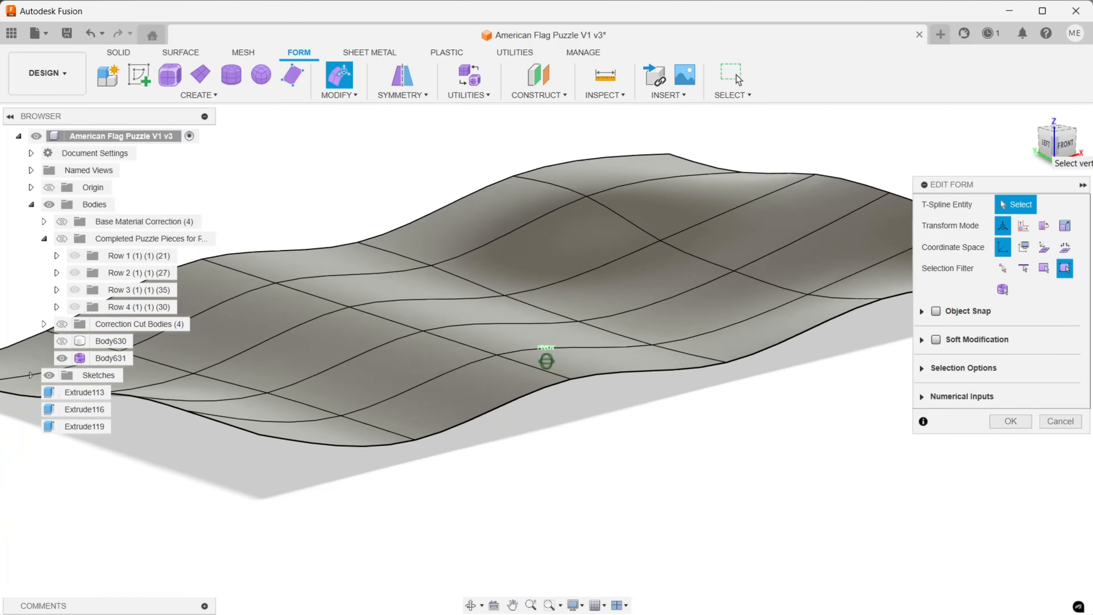
drag(1043, 155, 1060, 156)
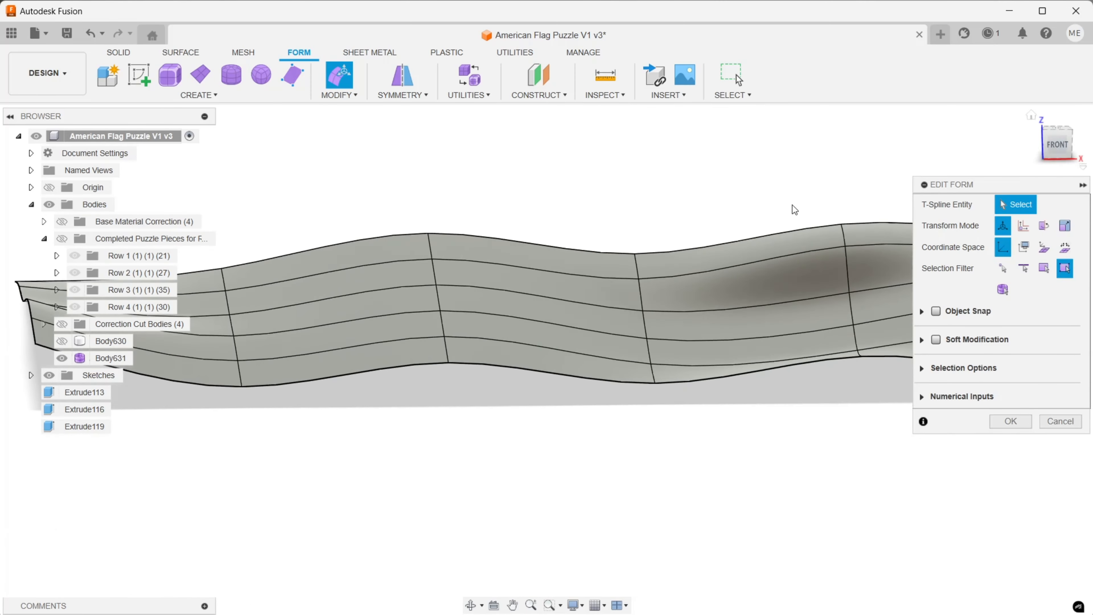
scroll(706, 185, down, 1)
middle_drag(654, 169, 725, 181)
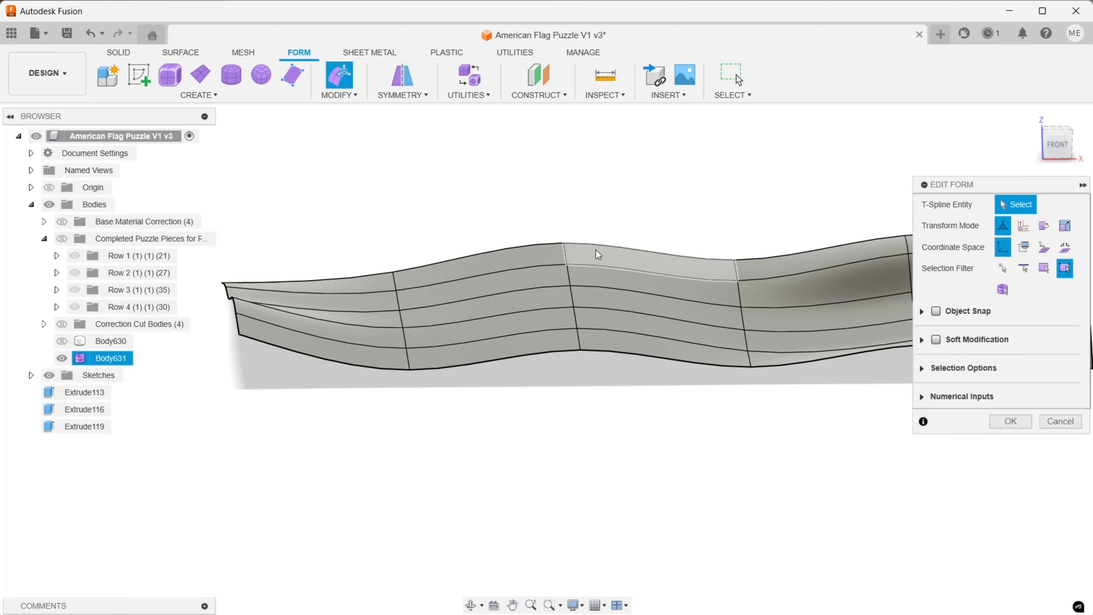
click(566, 255)
shift+click(570, 273)
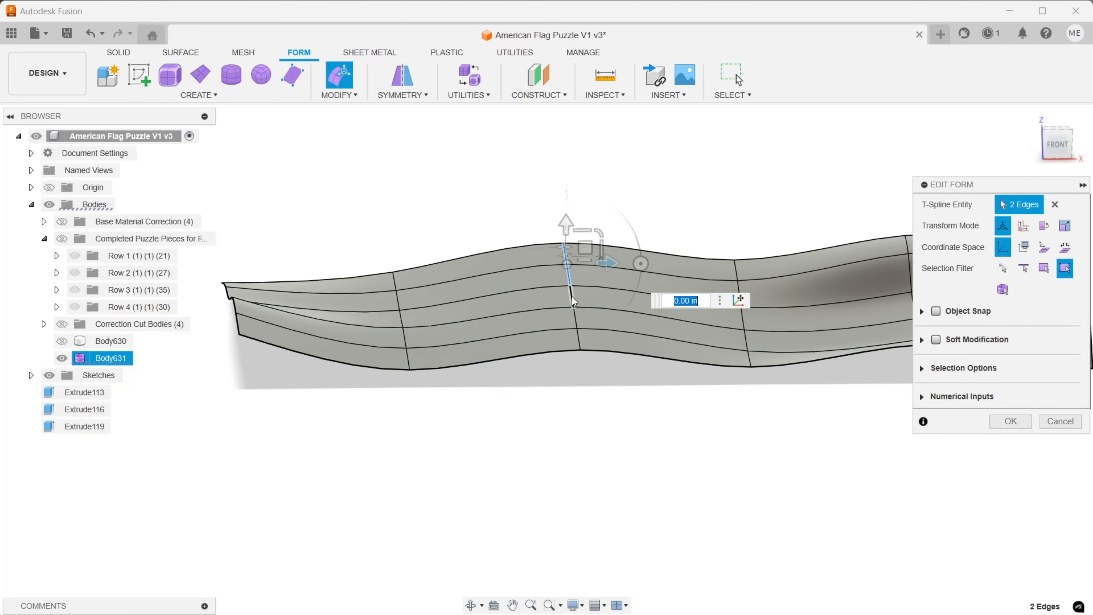
shift+click(573, 296)
drag(611, 275, 590, 274)
click(689, 194)
Step: Try to shift the rearmost edge of the second interior front-to-back line 0.40 in left, and leave Edit Form
mouse_move(1050, 142)
mouse_down()
mouse_move(1050, 128)
mouse_move(1022, 151)
mouse_move(1037, 161)
mouse_move(1054, 145)
mouse_up()
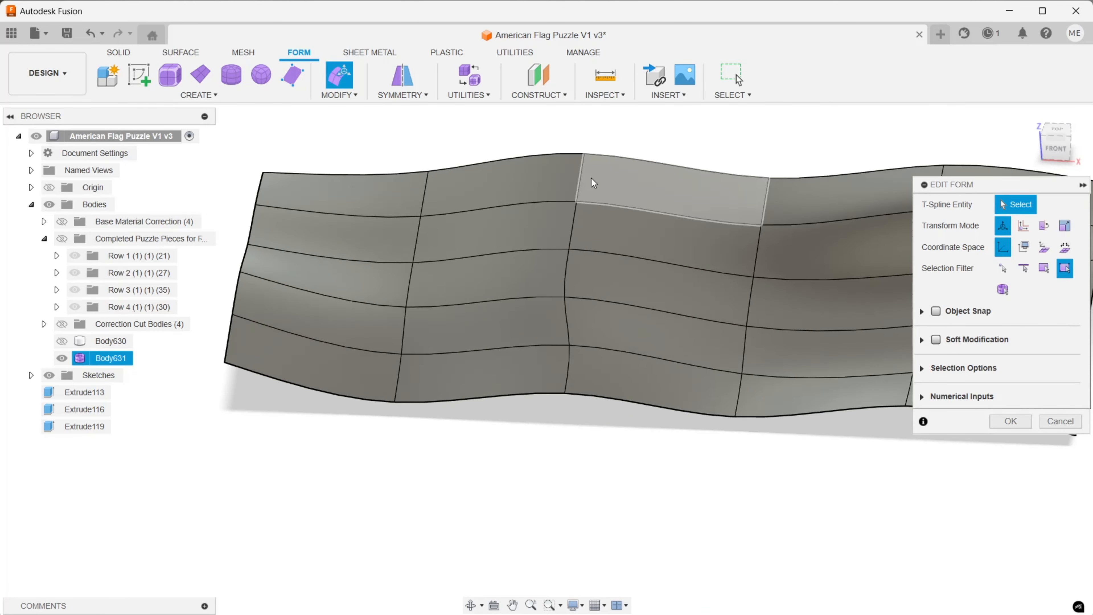
click(580, 179)
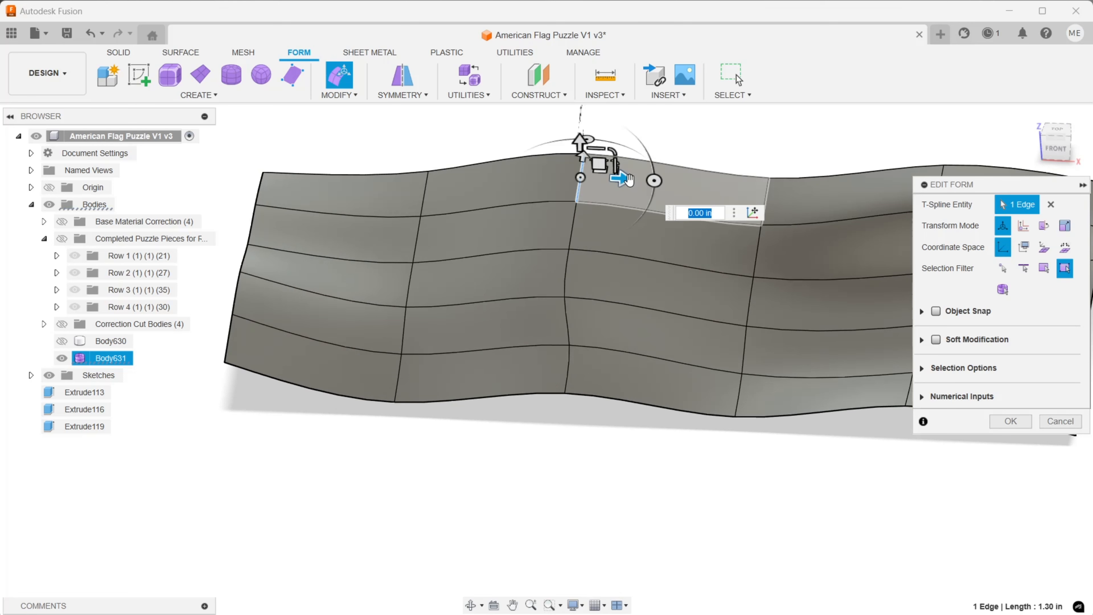
drag(628, 179, 600, 178)
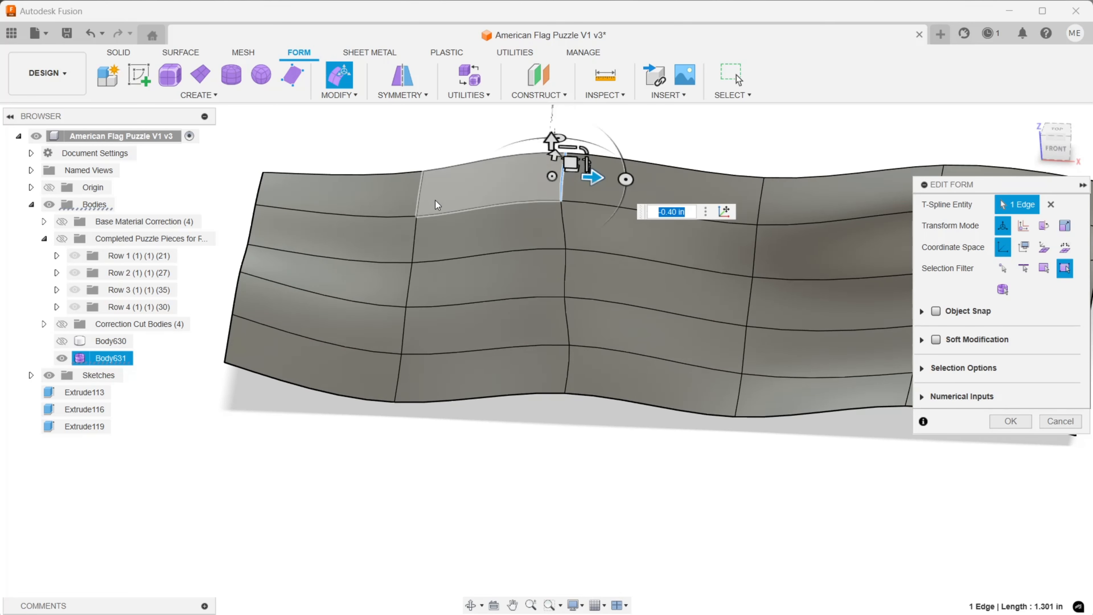
click(732, 141)
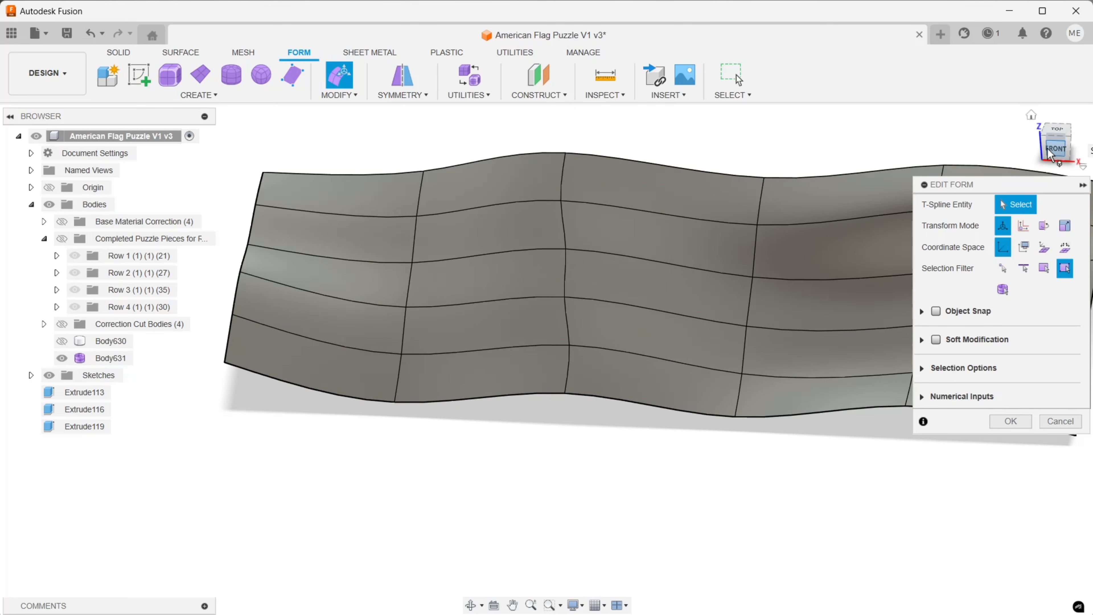
mouse_move(1048, 151)
mouse_down()
mouse_move(1020, 136)
mouse_move(994, 158)
mouse_move(1042, 138)
mouse_move(1046, 149)
mouse_up()
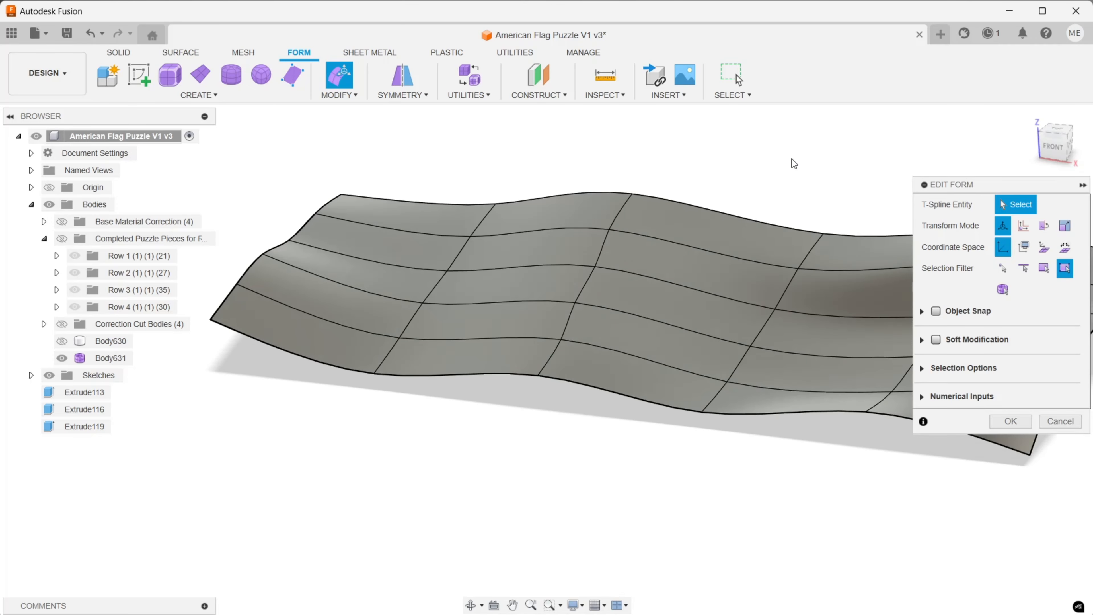
middle_drag(791, 159, 609, 166)
scroll(512, 190, down, 1)
middle_drag(512, 190, 667, 197)
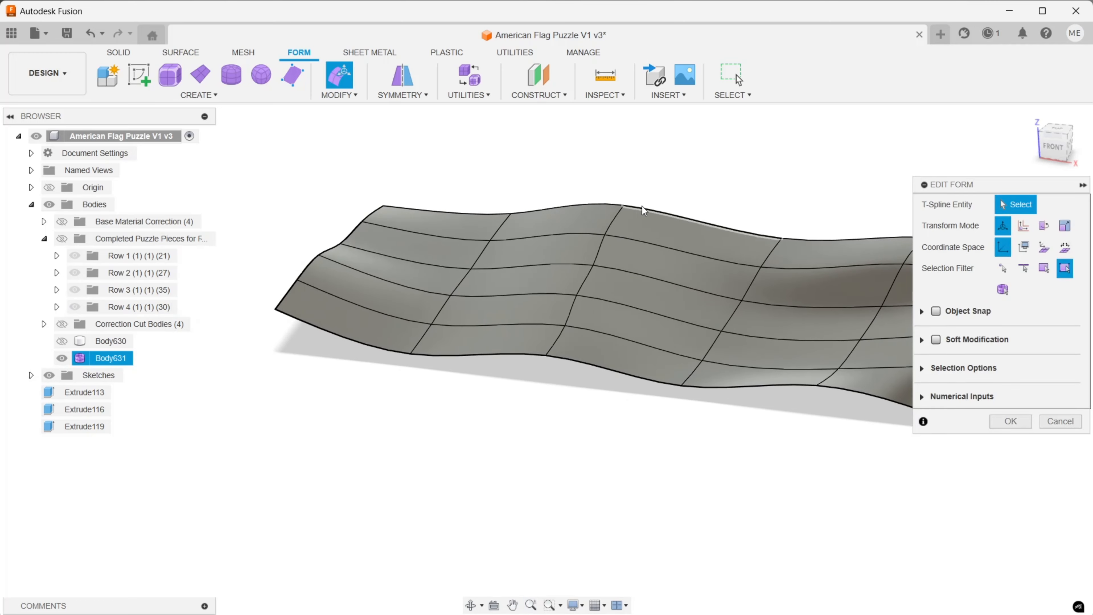
key(Escape)
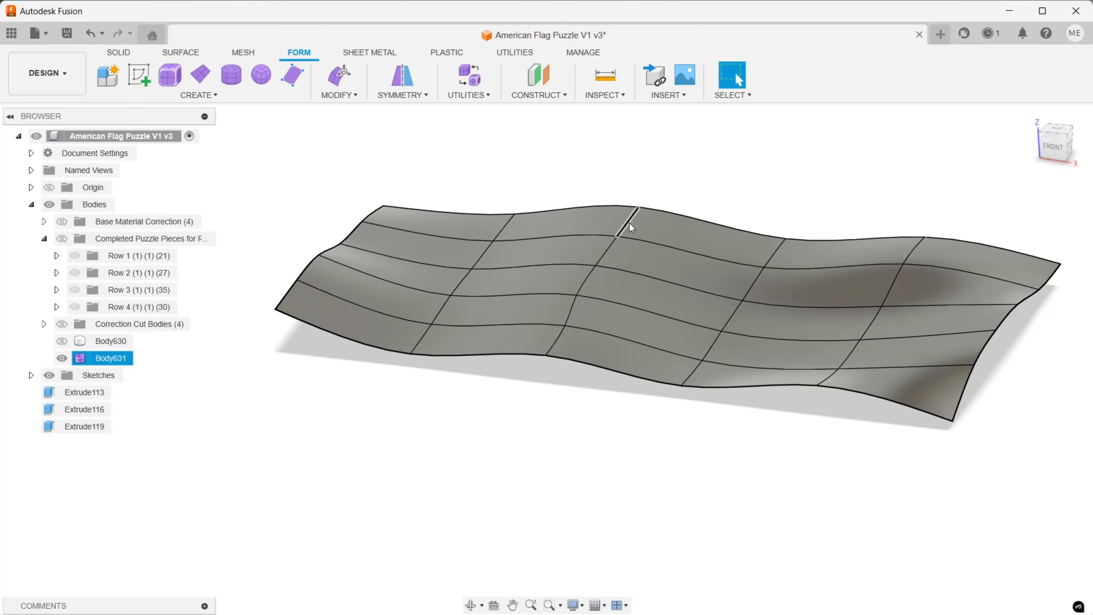
Step: Insert a parallel edge line left of the second interior front-to-back line, using Simple mode, Single side and location 0.50
click(629, 223)
shift+click(614, 246)
shift+click(591, 276)
shift+click(589, 278)
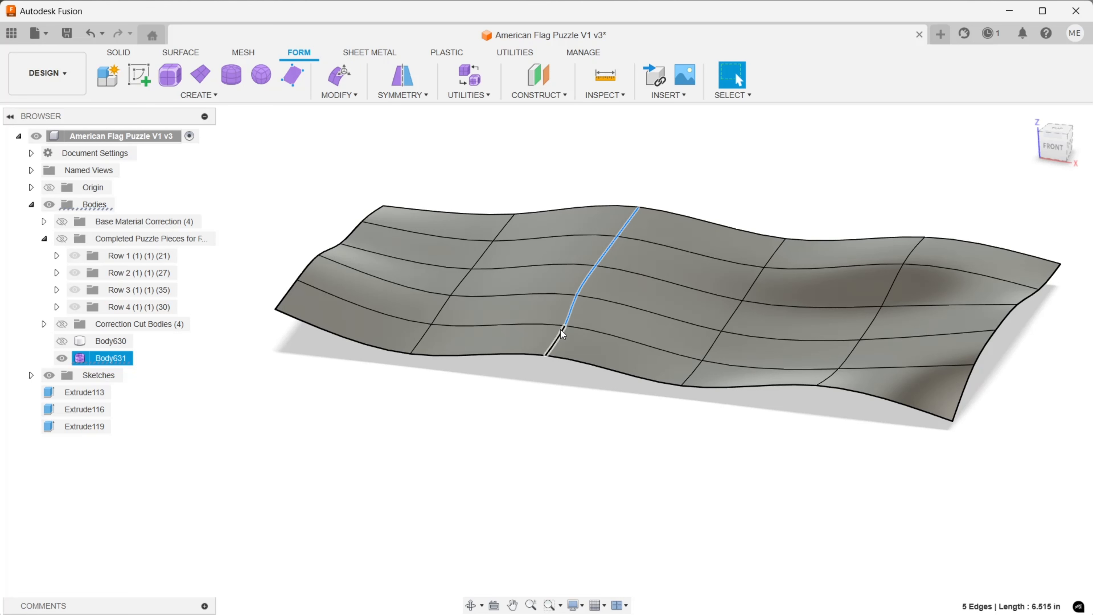
right_click(627, 225)
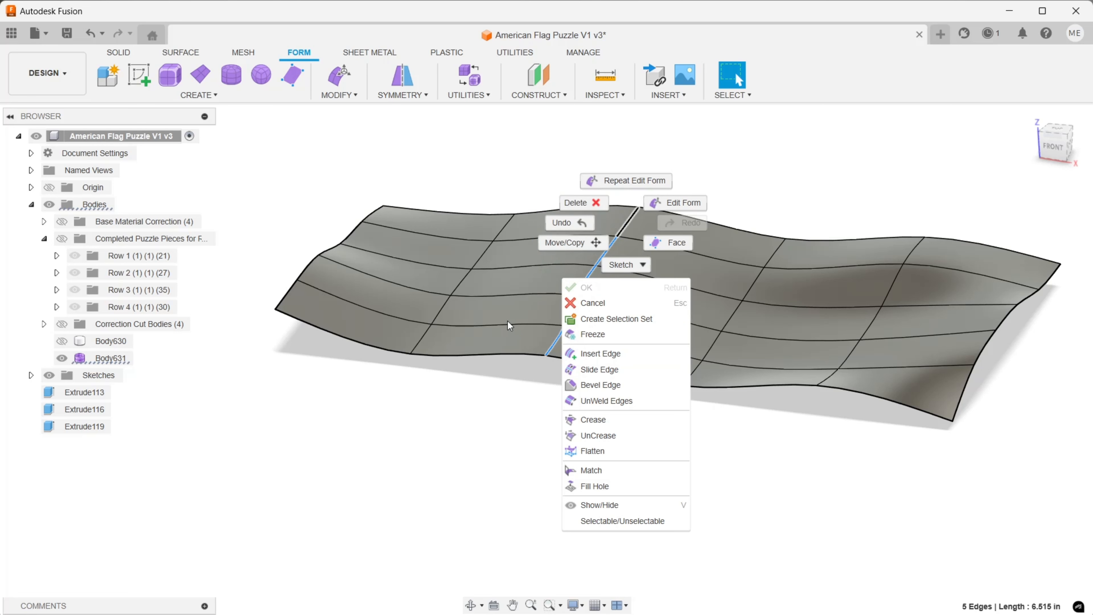
click(595, 354)
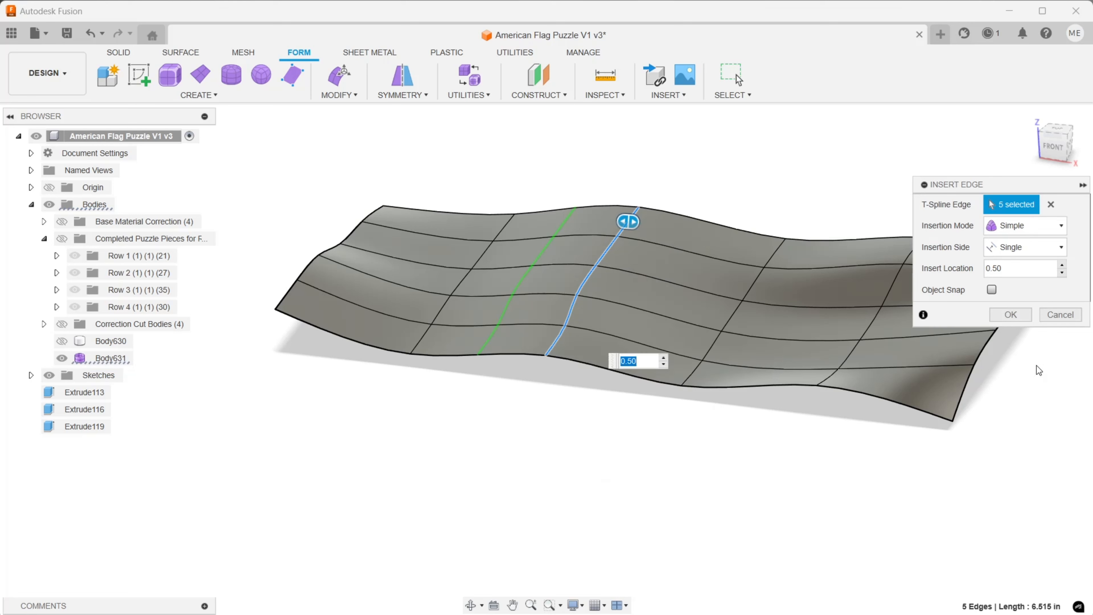
click(1019, 315)
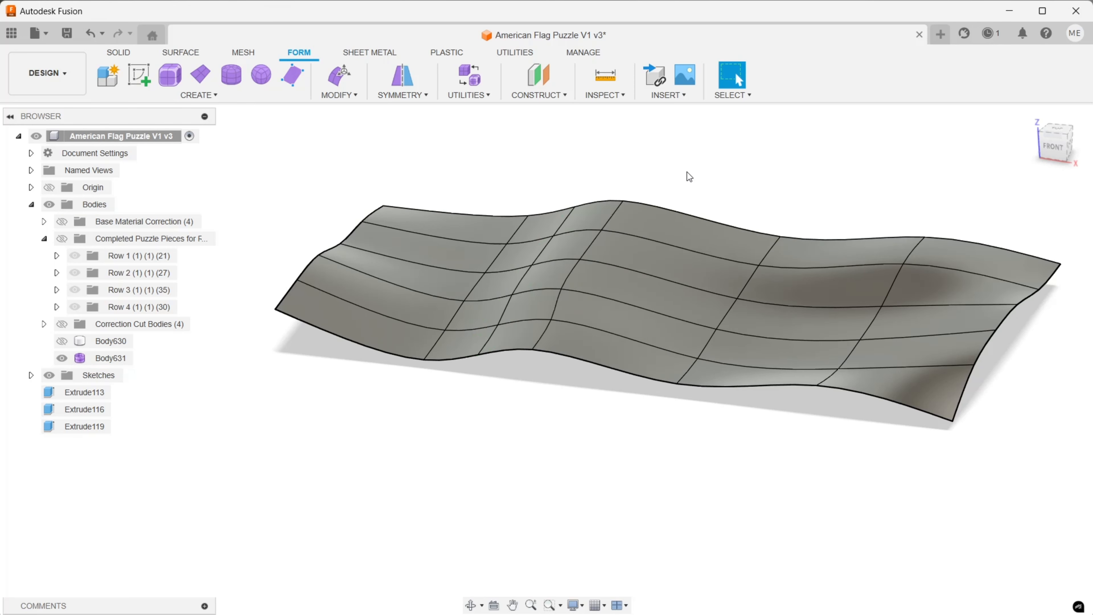
Step: Insert additional front-to-back edge lines beside the third and fourth original interior lines
middle_drag(694, 160, 827, 196)
scroll(692, 301, up, 1)
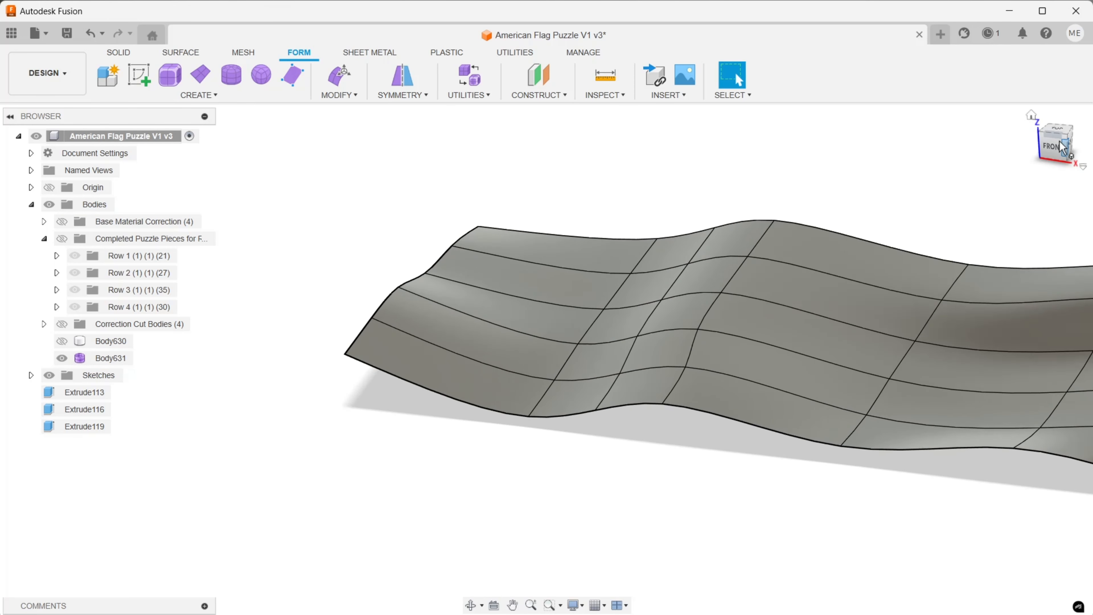
mouse_move(1056, 147)
mouse_down()
mouse_move(1058, 123)
mouse_move(1092, 128)
mouse_move(1092, 145)
mouse_move(1050, 163)
mouse_move(1052, 154)
mouse_up()
right_click(626, 391)
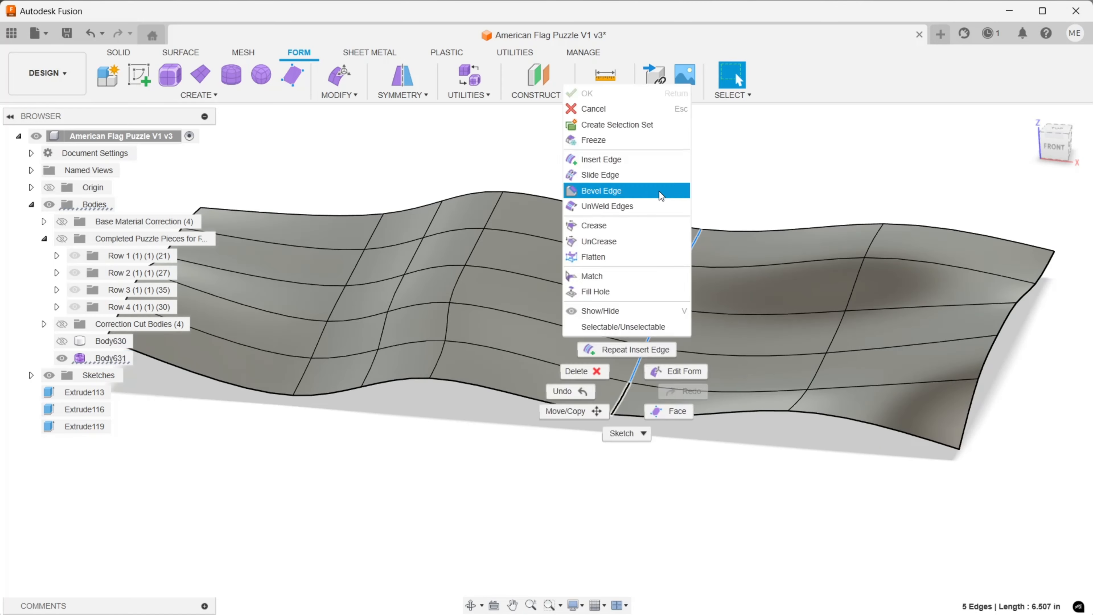
double_click(814, 371)
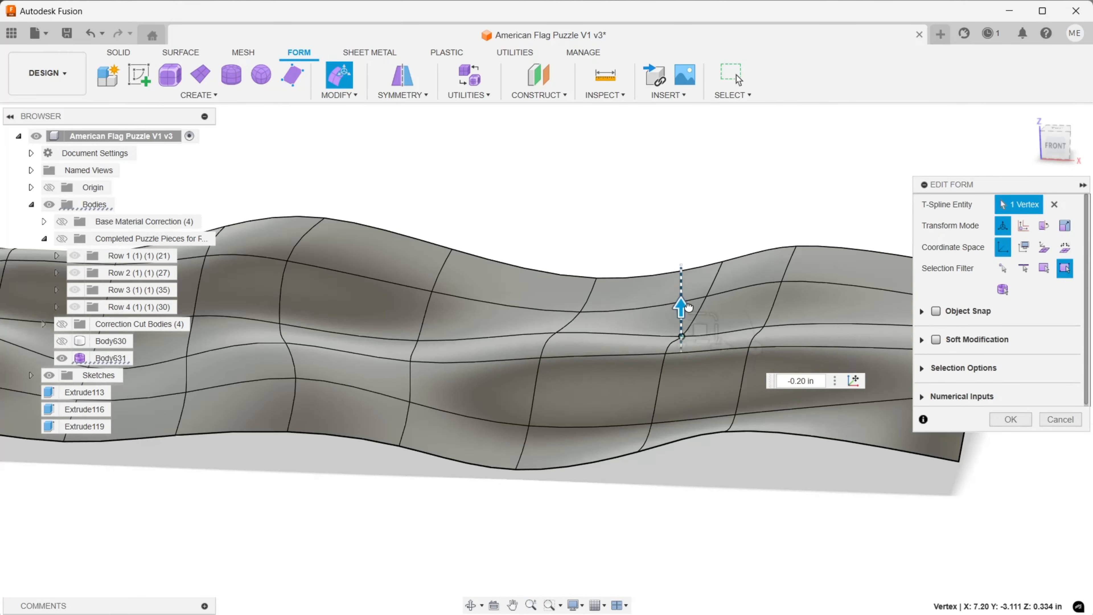
Step: Lower three individual vertices on the subdivided surface with Edit Form to deepen its ripples
drag(688, 306, 688, 321)
click(419, 310)
drag(421, 275, 424, 293)
click(559, 275)
drag(564, 244, 571, 274)
click(693, 288)
Step: Finish Edit Form and insert additional edge lines running lengthwise across the surface
shift+middle_drag(732, 293, 697, 271)
scroll(697, 272, up, 3)
click(601, 275)
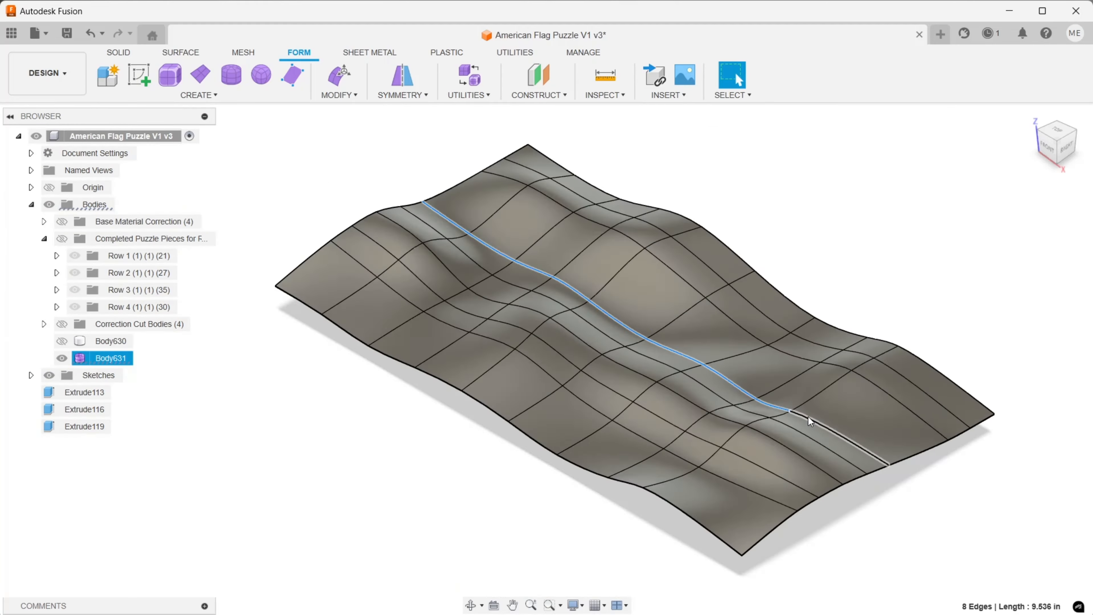
click(471, 244)
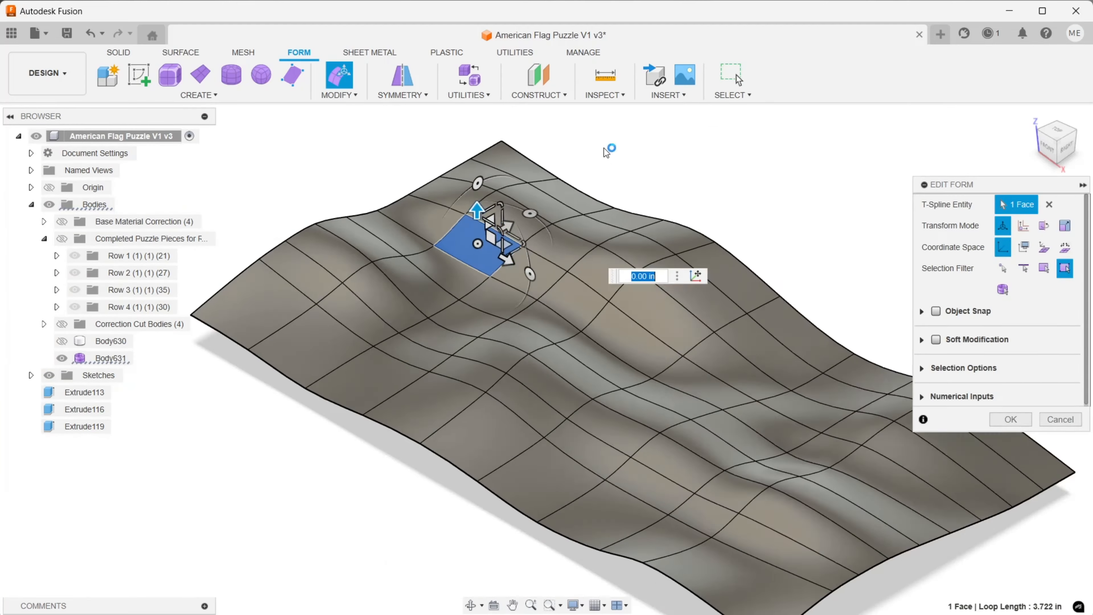
key(Return)
middle_drag(606, 151, 739, 117)
shift+click(610, 433)
click(697, 478)
double_click(696, 479)
click(1010, 315)
Step: Make two more local adjustments to the subdivided surface with Edit Form and accept each one
shift+middle_drag(731, 387, 474, 387)
click(419, 400)
click(1010, 420)
scroll(548, 414, up, 3)
click(549, 414)
click(1009, 419)
Step: Inspect the refined surface's waves from several angles and distances
mouse_move(732, 388)
shift+middle_down()
mouse_move(832, 236)
mouse_move(732, 163)
shift+middle_up()
mouse_move(546, 361)
shift+middle_down()
mouse_move(487, 387)
mouse_move(426, 366)
mouse_move(546, 319)
mouse_move(538, 430)
mouse_move(611, 371)
shift+middle_up()
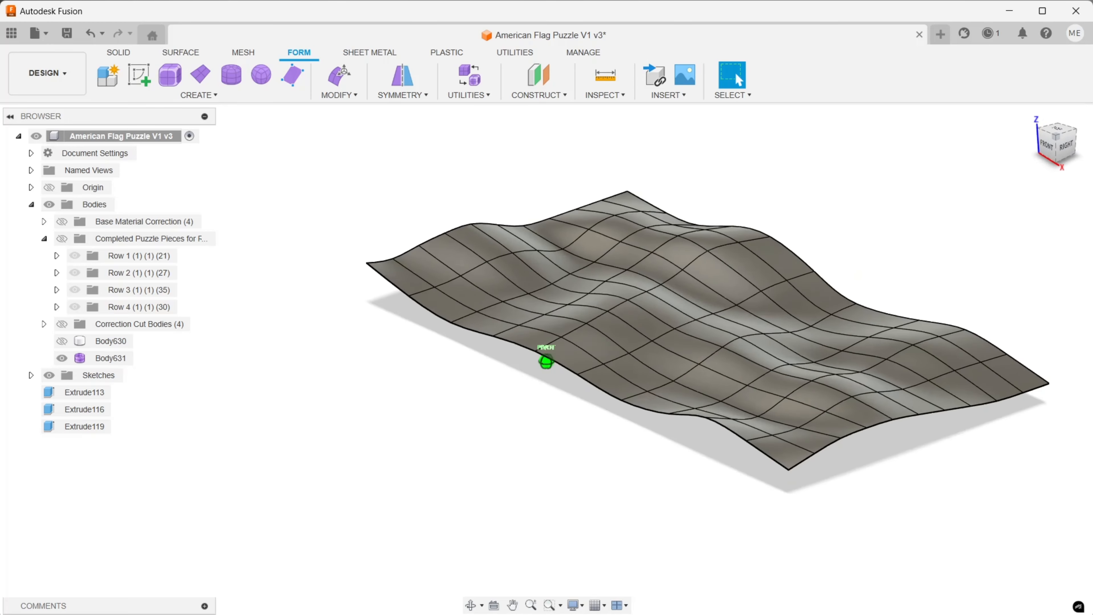
mouse_move(796, 151)
shift+middle_down()
mouse_move(863, 165)
mouse_move(862, 178)
mouse_move(801, 225)
mouse_move(708, 203)
shift+middle_up()
scroll(862, 178, down, 1)
scroll(801, 214, down, 3)
scroll(531, 256, up, 5)
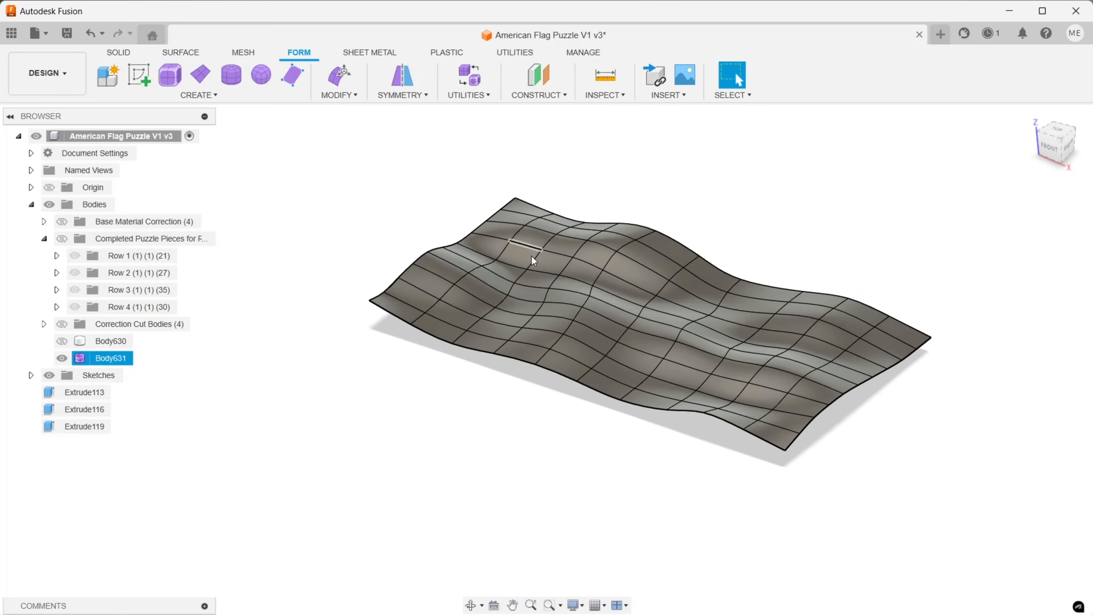
scroll(519, 231, down, 3)
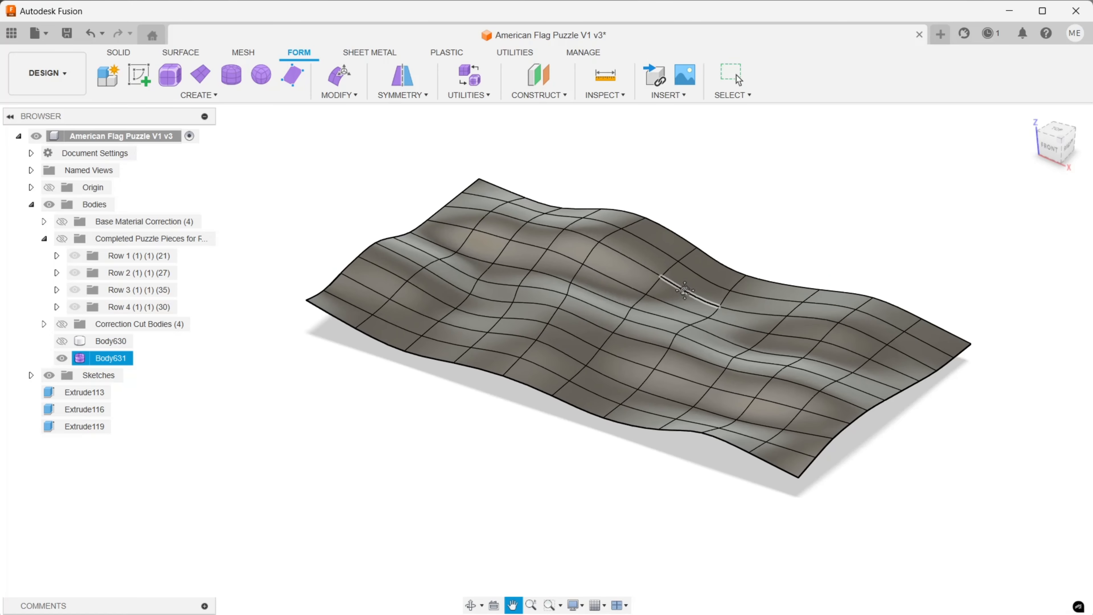
Step: Select the whole form surface and apply Smooth to all its faces with a smoothing of 1.000
drag(1085, 188, 361, 482)
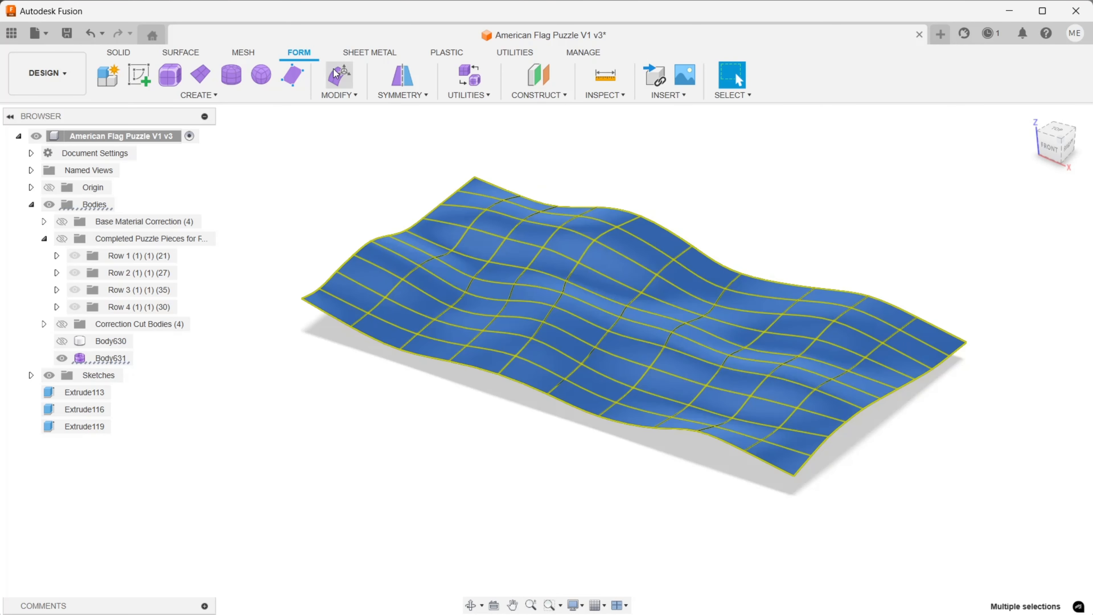
click(338, 94)
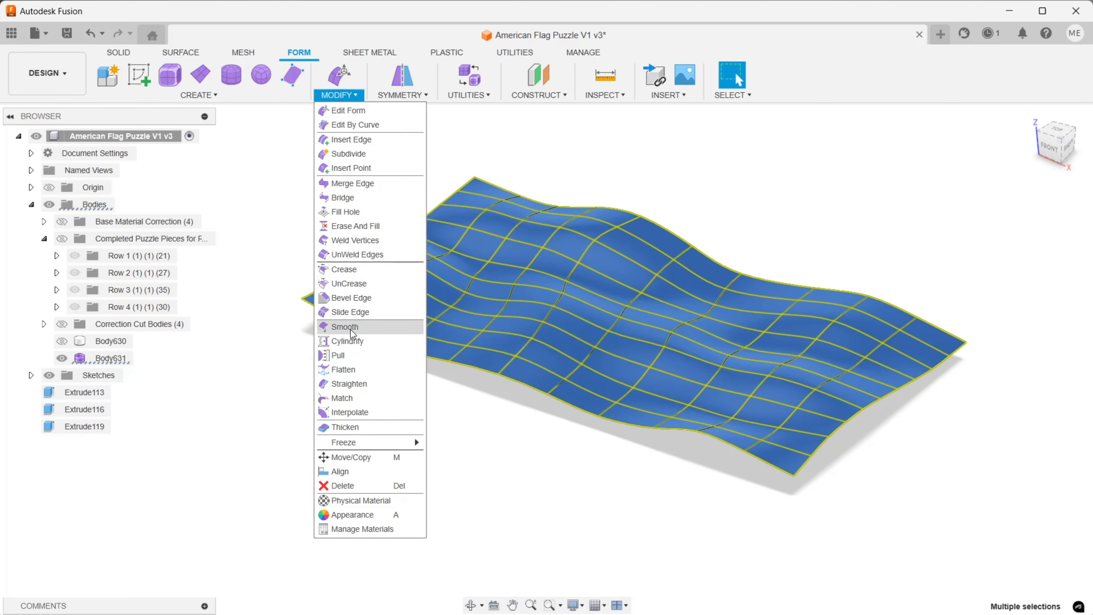
click(350, 328)
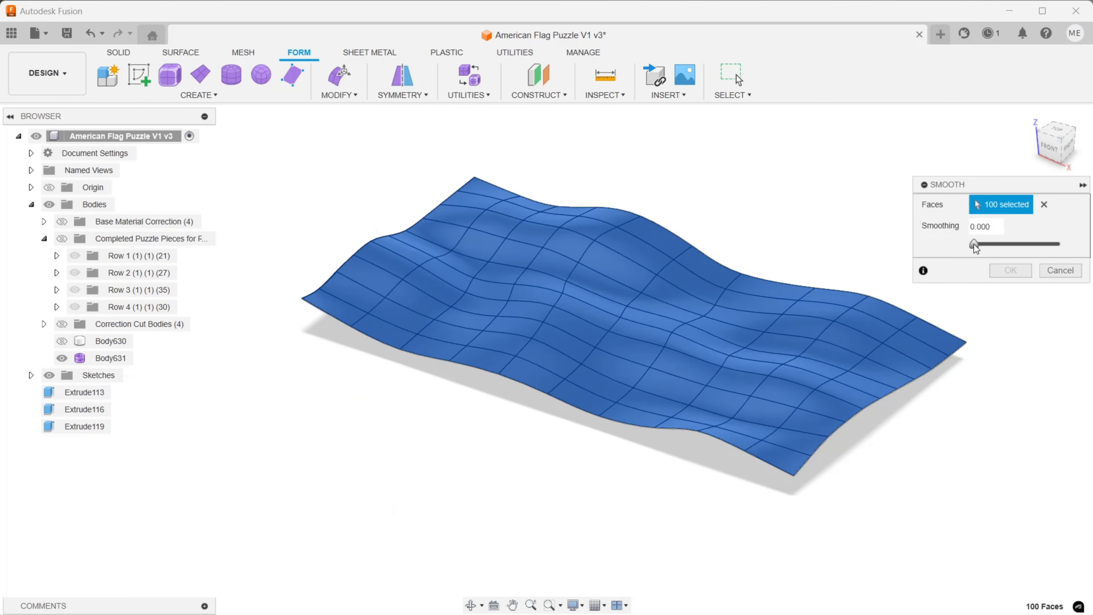
drag(973, 245, 1060, 244)
scroll(654, 295, up, 3)
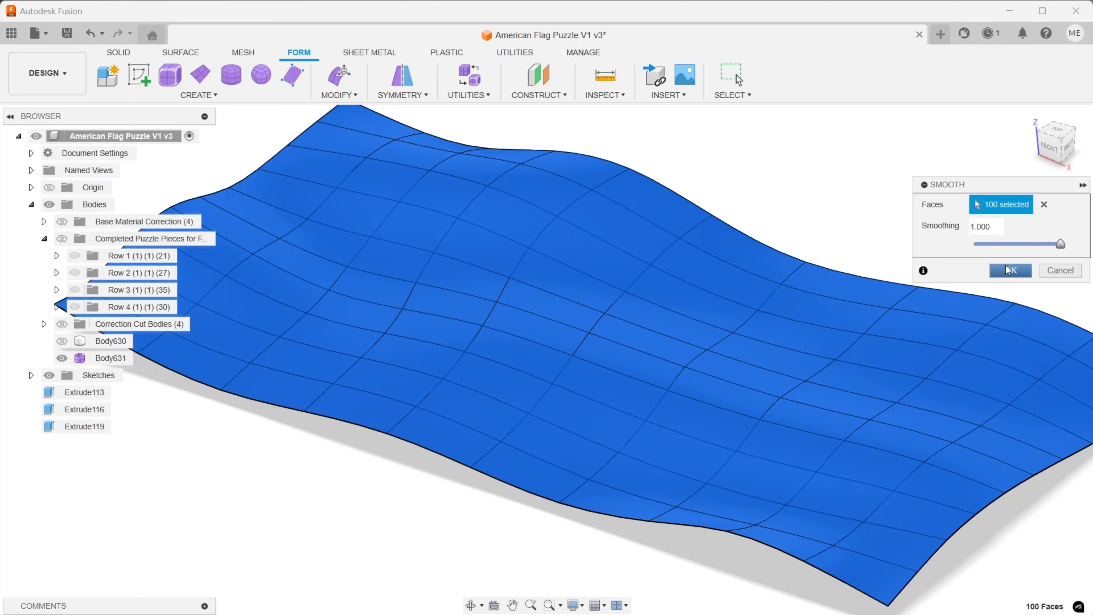
click(1011, 270)
Step: Select all faces of the form surface and apply Smooth again at the maximum smoothing
scroll(831, 231, down, 5)
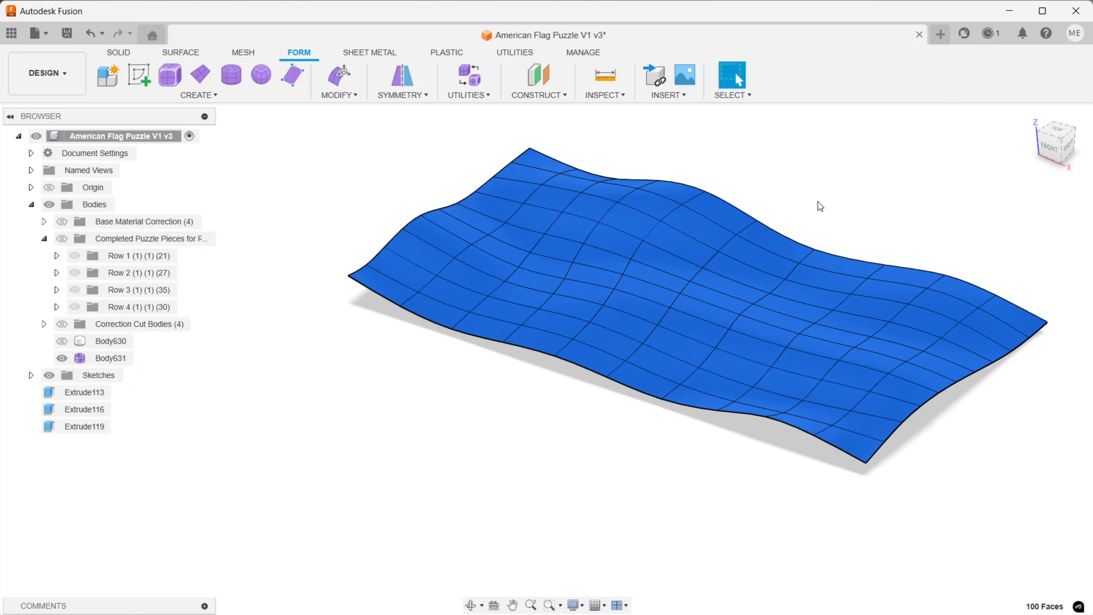
middle_drag(818, 202, 762, 224)
drag(1053, 145, 1024, 160)
click(984, 216)
scroll(445, 244, up, 4)
scroll(537, 211, down, 2)
scroll(538, 210, down, 3)
drag(895, 147, 351, 403)
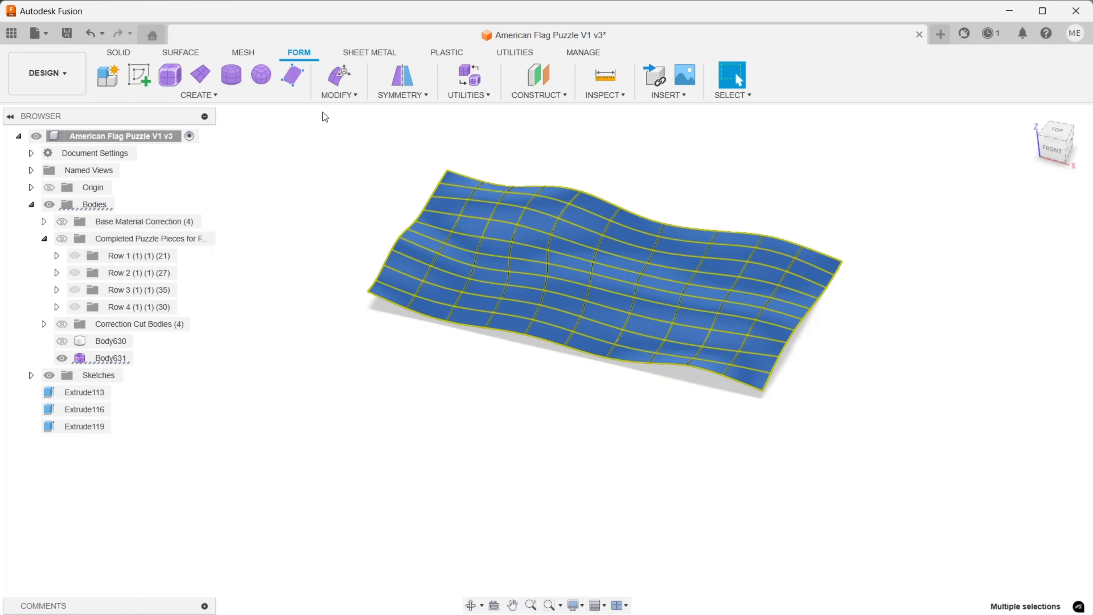
click(354, 98)
click(365, 331)
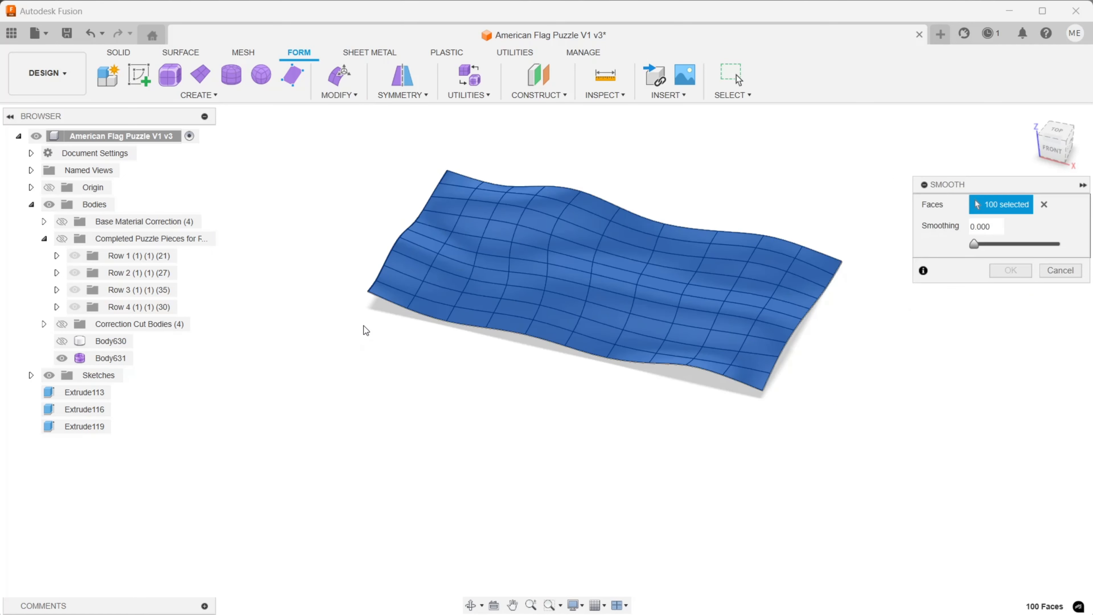
drag(973, 245, 1086, 241)
click(1010, 270)
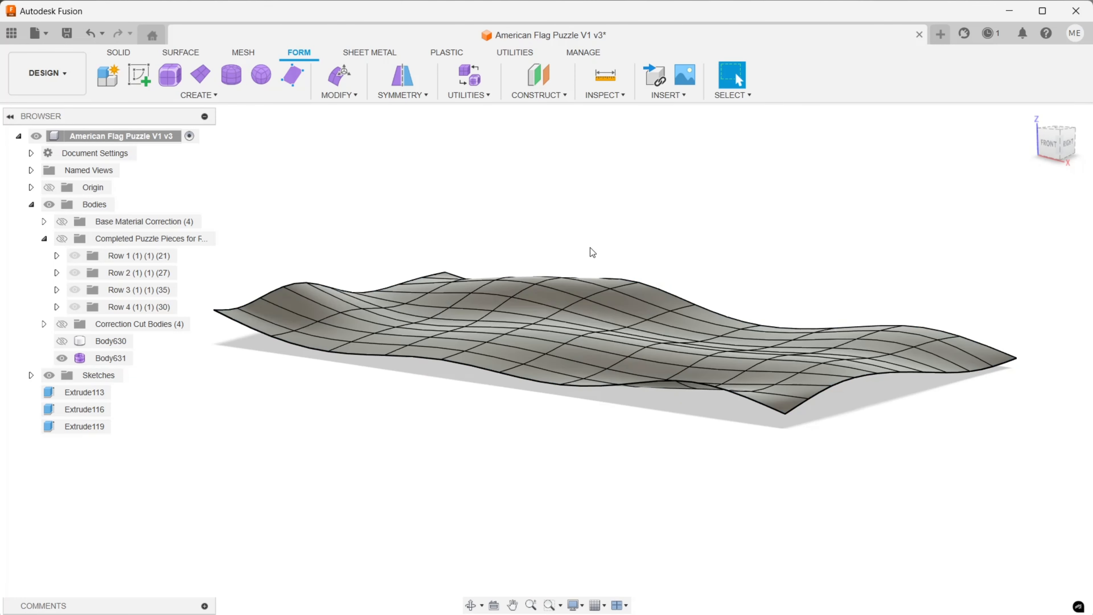
Step: Compare the smoothed surface with the temporarily shown block Body630 in the front view and examine its waves from the back
scroll(590, 248, up, 3)
click(1050, 150)
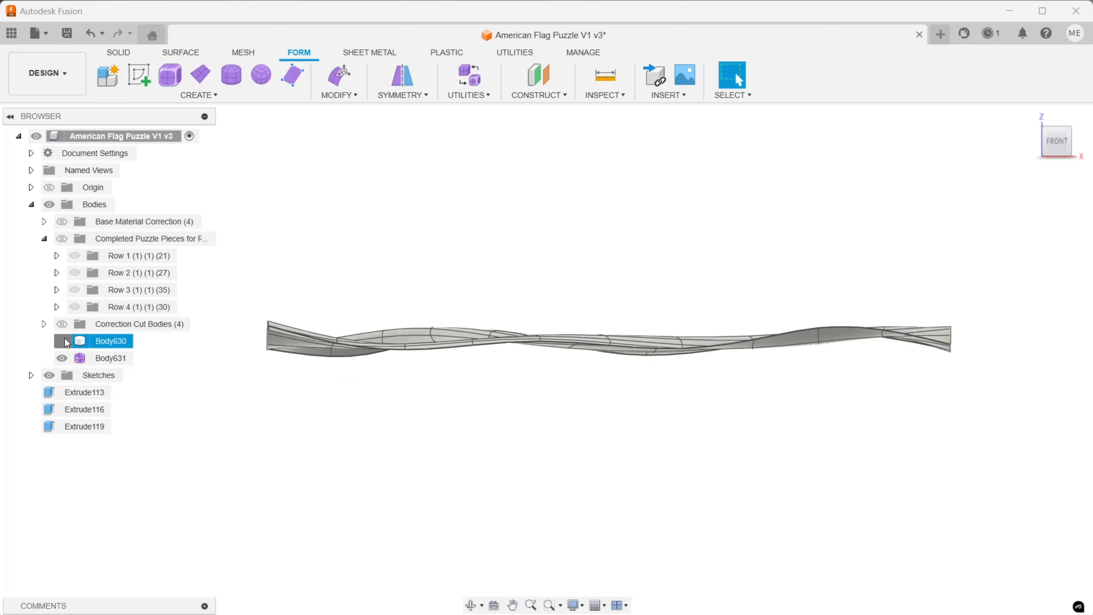
click(61, 341)
scroll(358, 340, up, 3)
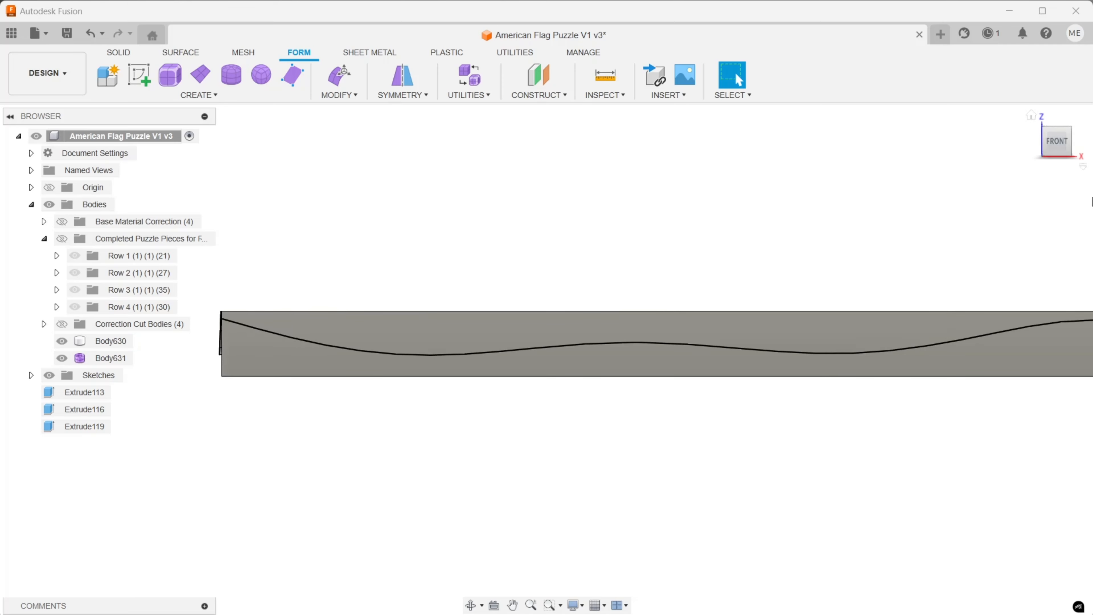
shift+middle_drag(546, 361, 546, 361)
mouse_move(1087, 137)
mouse_down()
mouse_move(1092, 156)
mouse_move(1092, 146)
mouse_up()
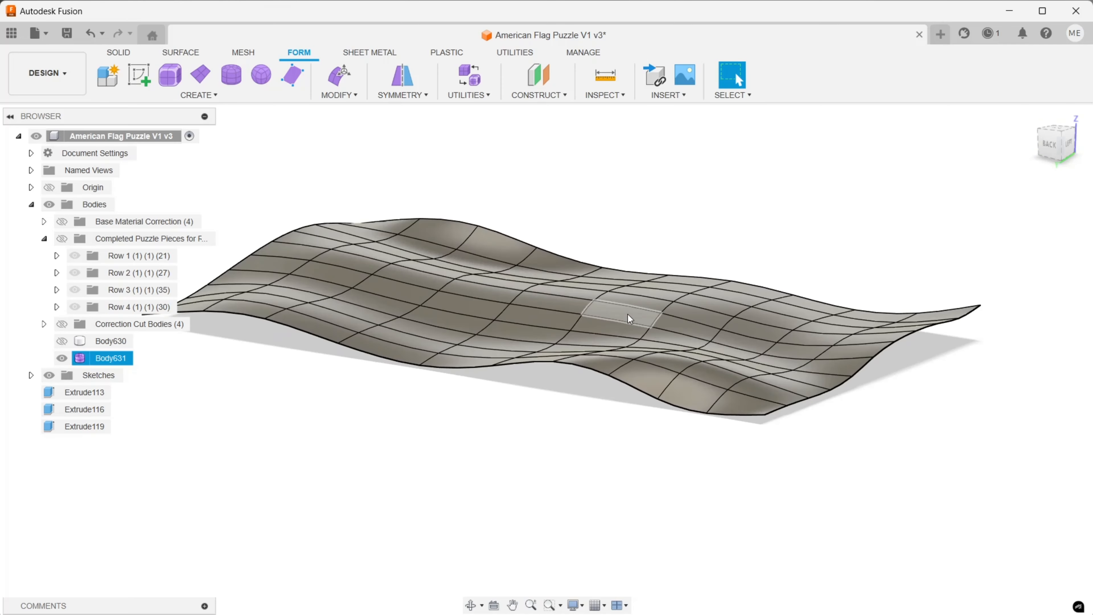
scroll(628, 314, down, 2)
middle_drag(649, 326, 683, 337)
click(587, 171)
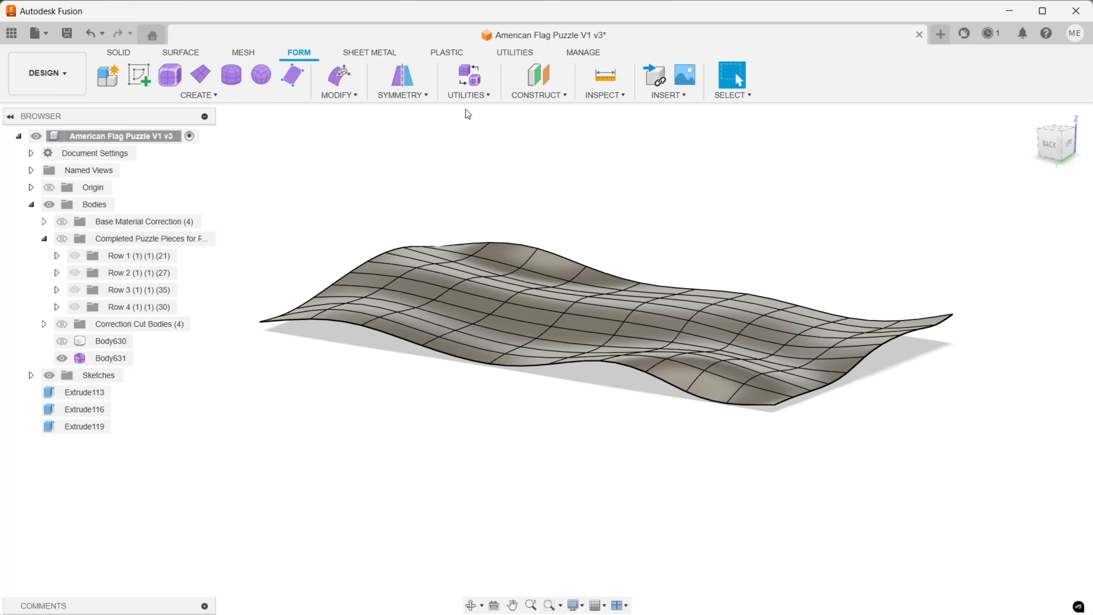
Step: Convert the smoothed form Body631 from T-Splines to BRep as a new body
click(462, 100)
click(495, 150)
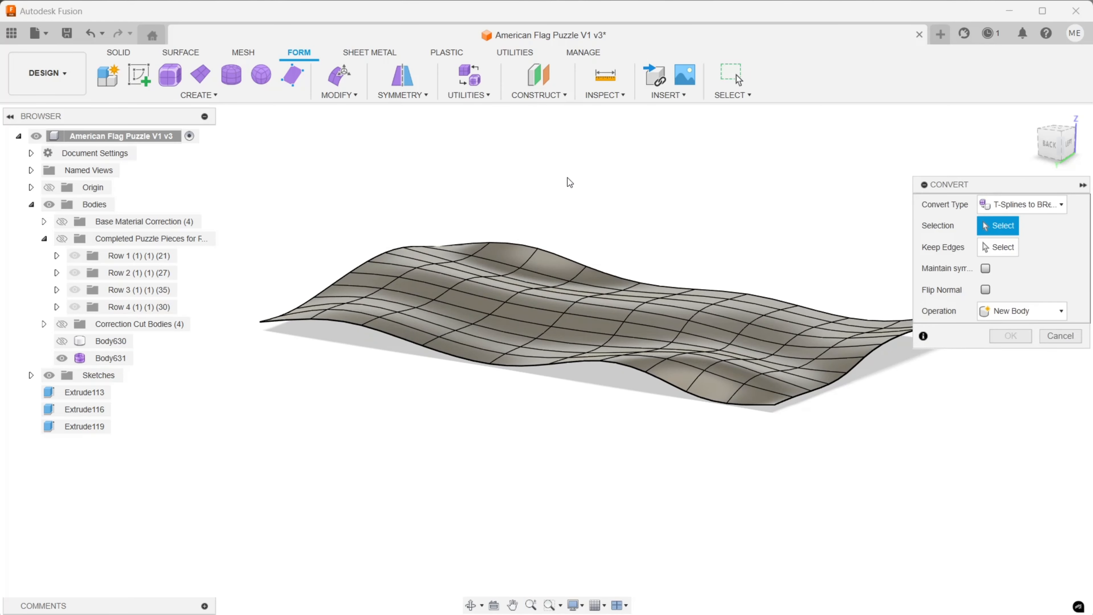
click(655, 335)
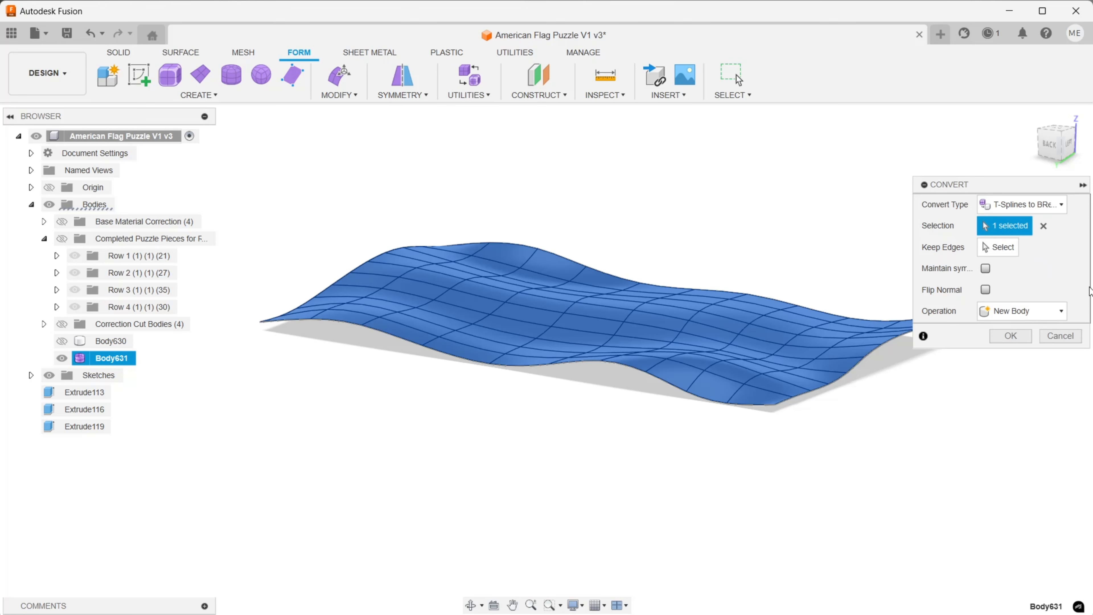
click(1058, 205)
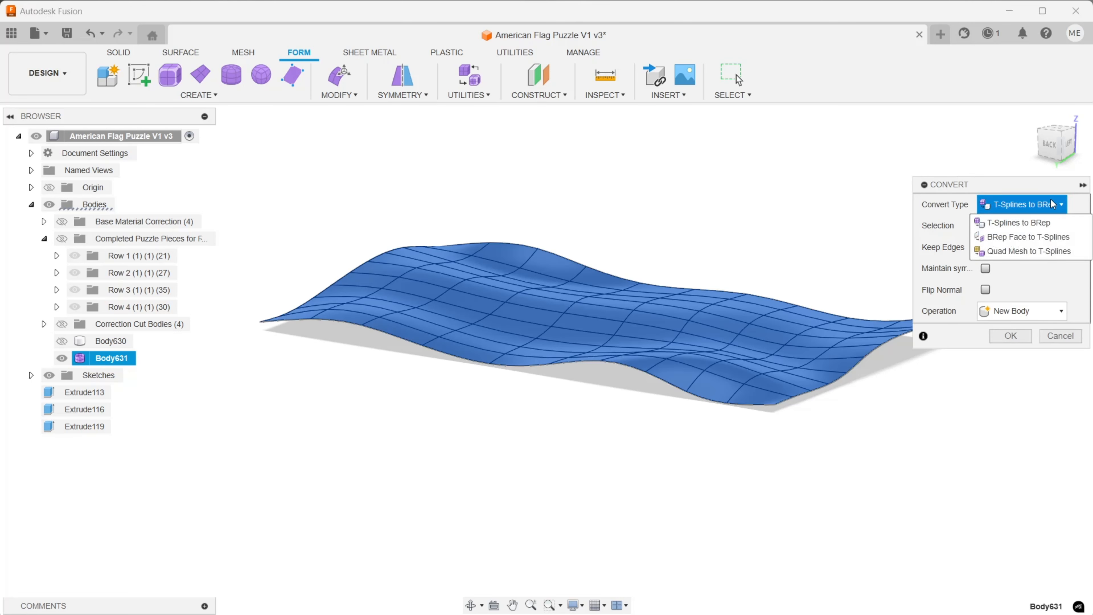
click(1034, 232)
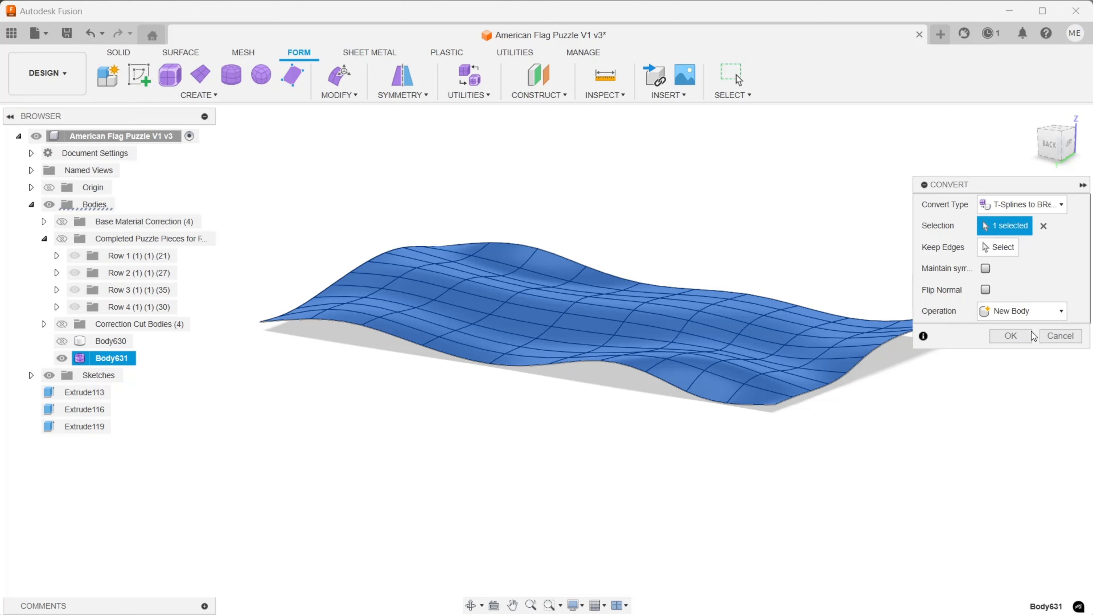
click(1014, 339)
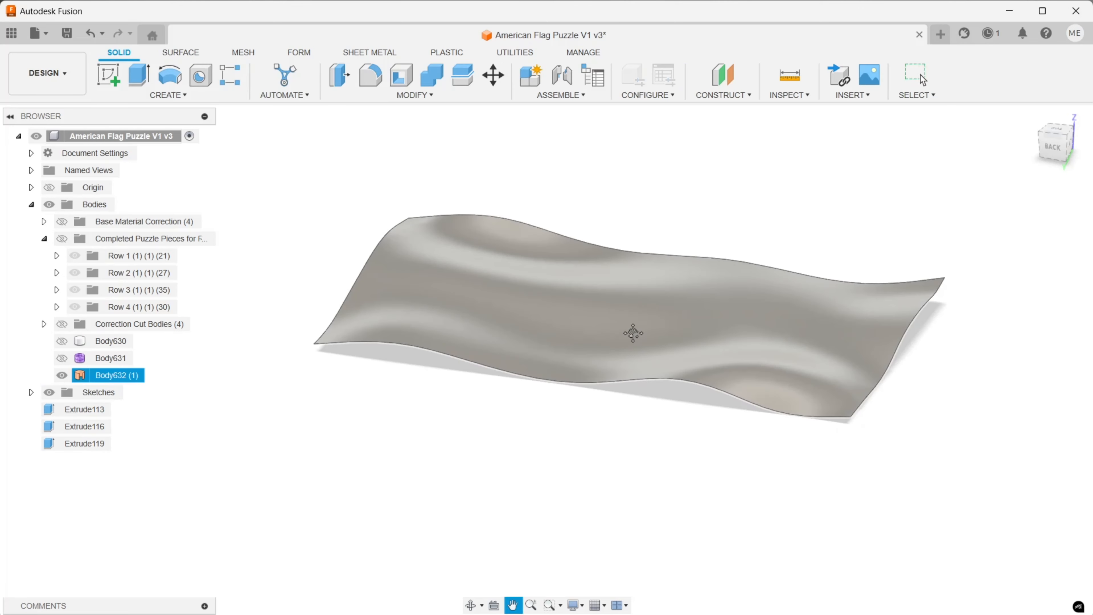
Step: Show Body630 and split it with the converted wavy surface Body632 (1), with Extend Splitting Tool(s) turned off
middle_drag(654, 190, 670, 219)
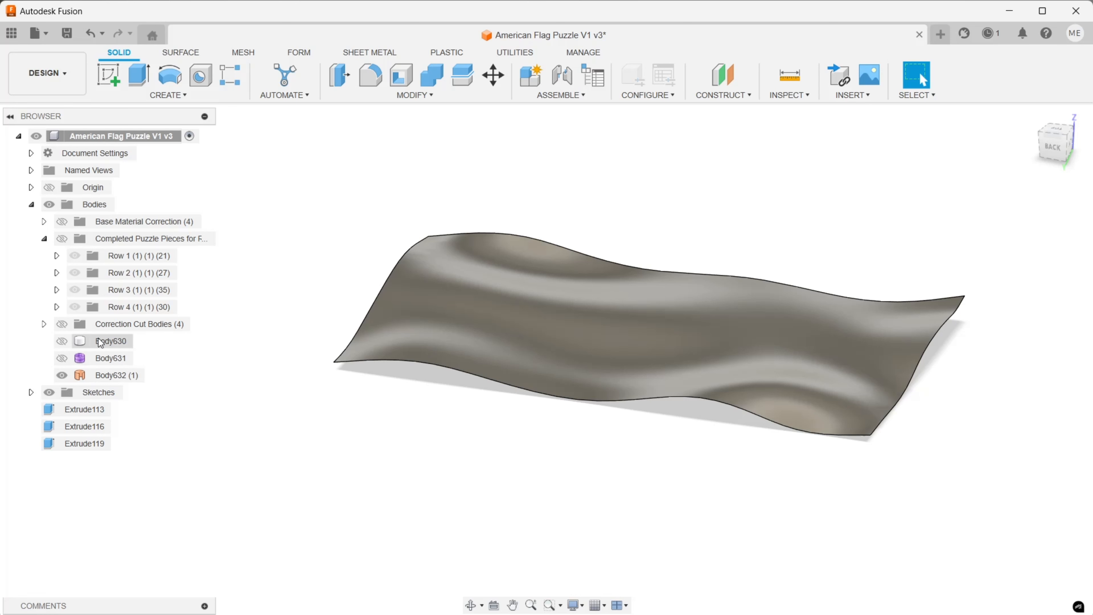
click(62, 341)
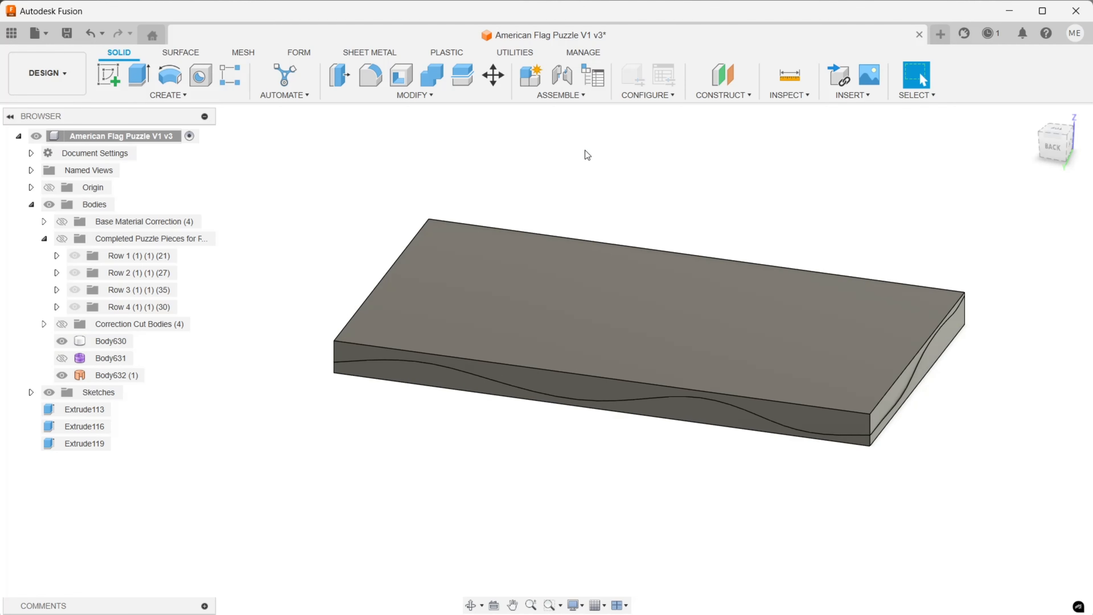
click(461, 78)
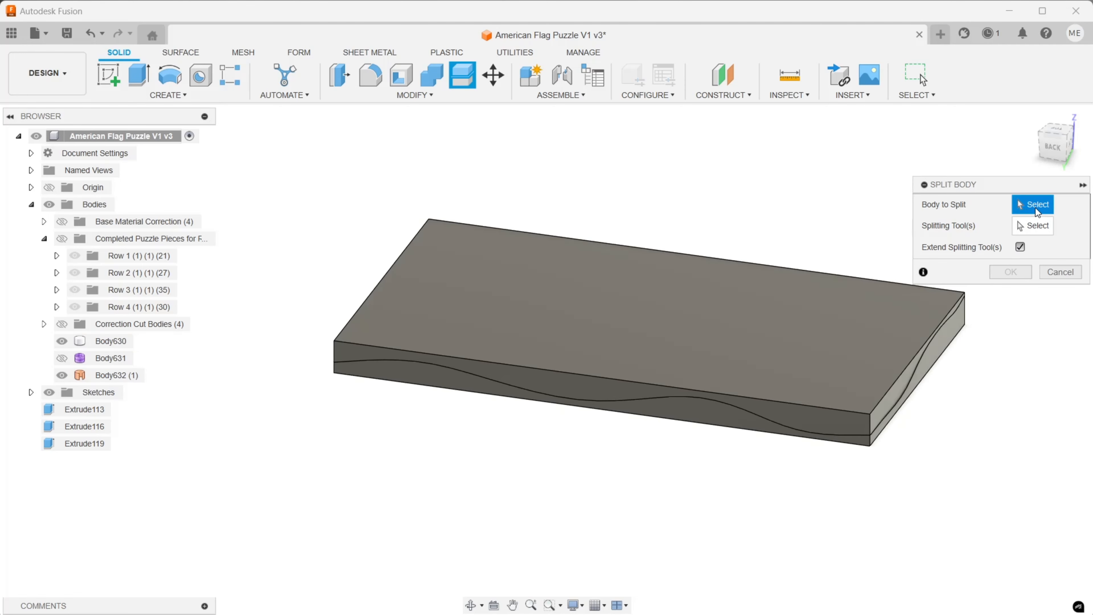
click(87, 342)
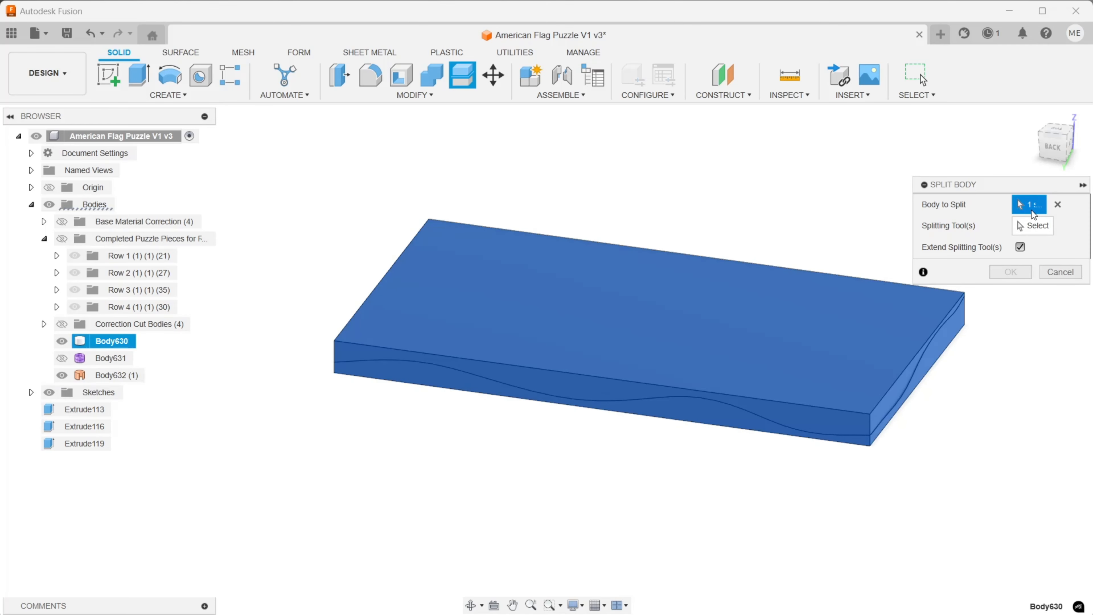
click(1038, 229)
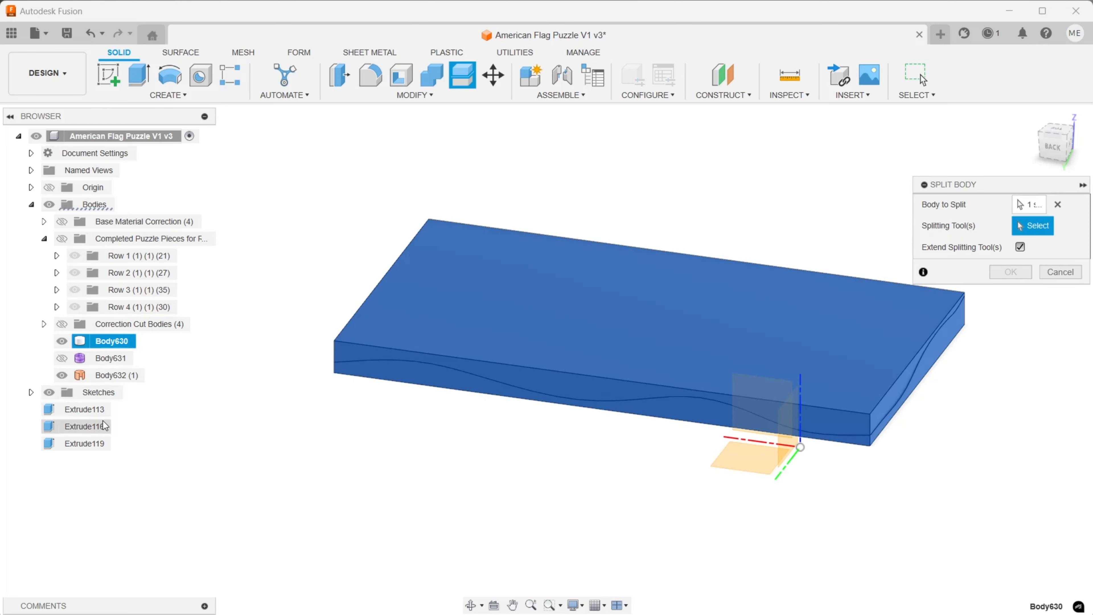
click(85, 375)
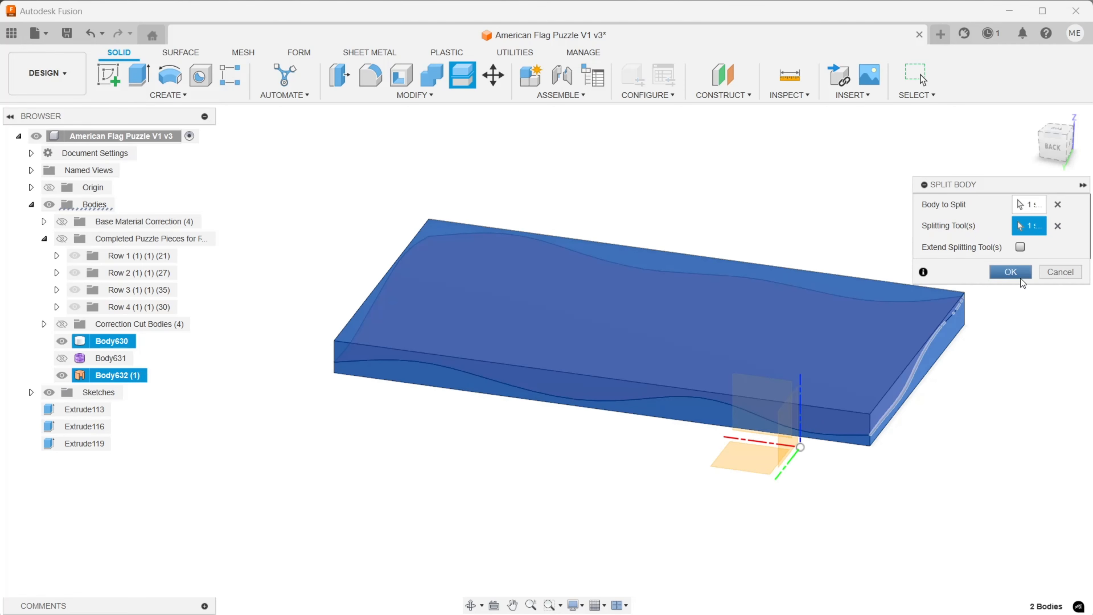
click(1007, 273)
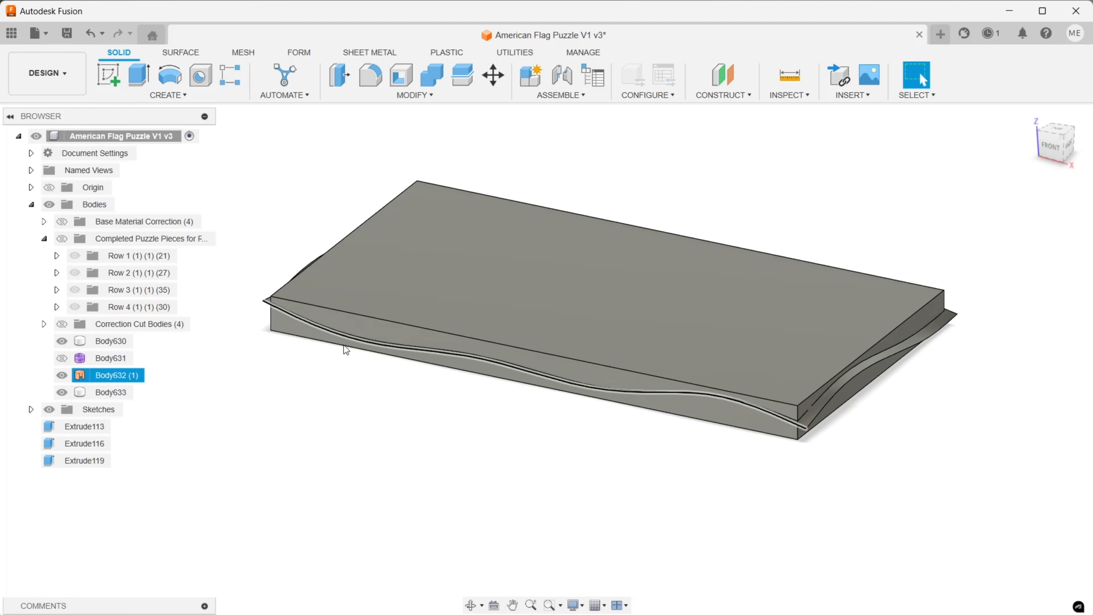
Step: Hide the splitting surface and the upper piece Body633, and examine the wavy top of the isolated lower block
click(62, 375)
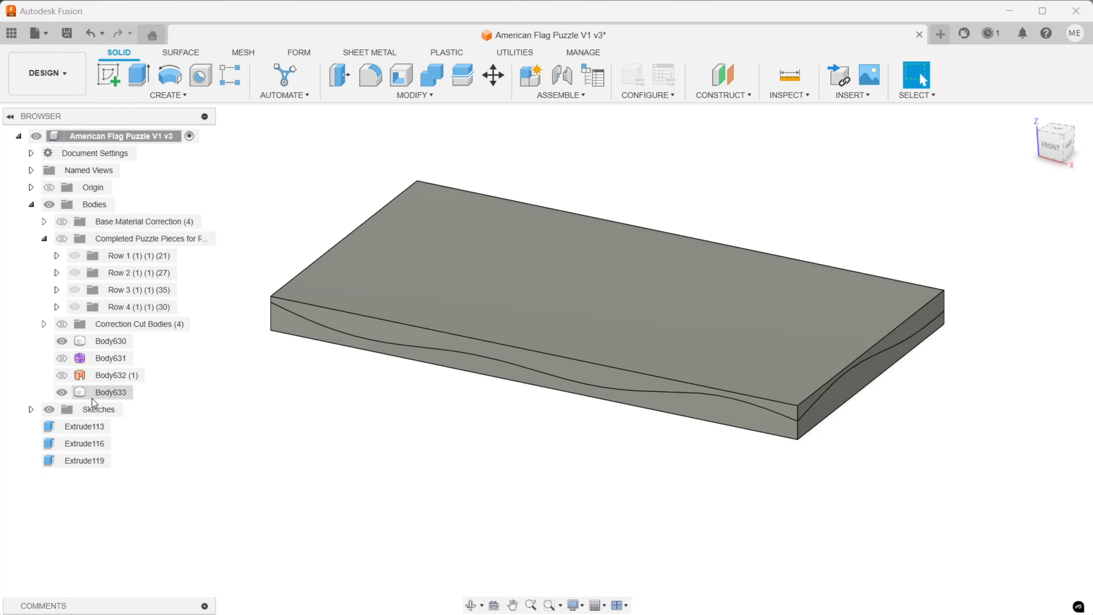
click(60, 345)
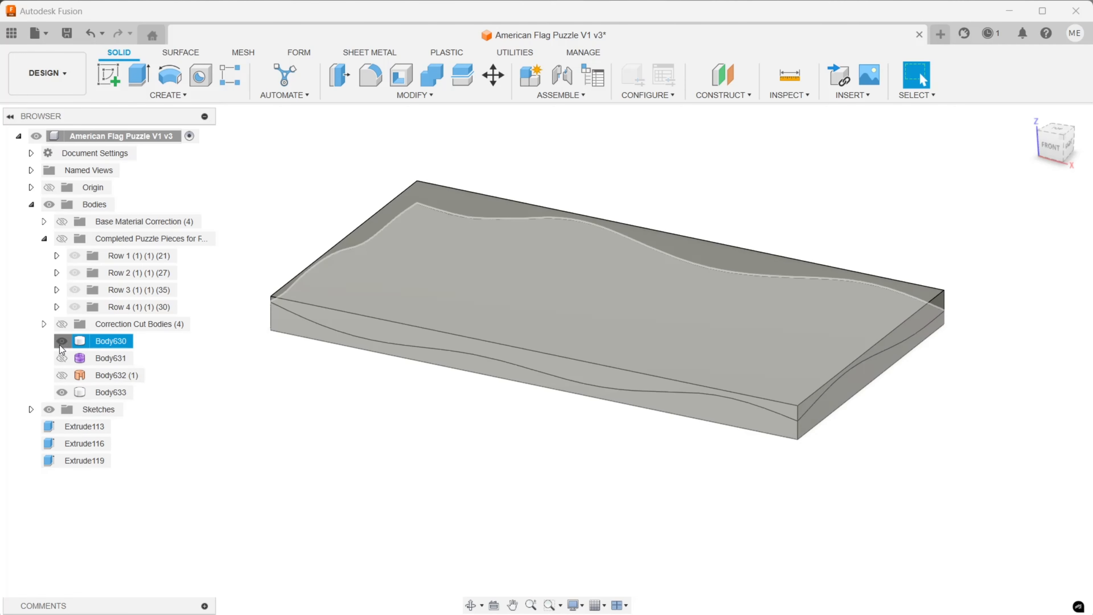
click(60, 345)
click(62, 390)
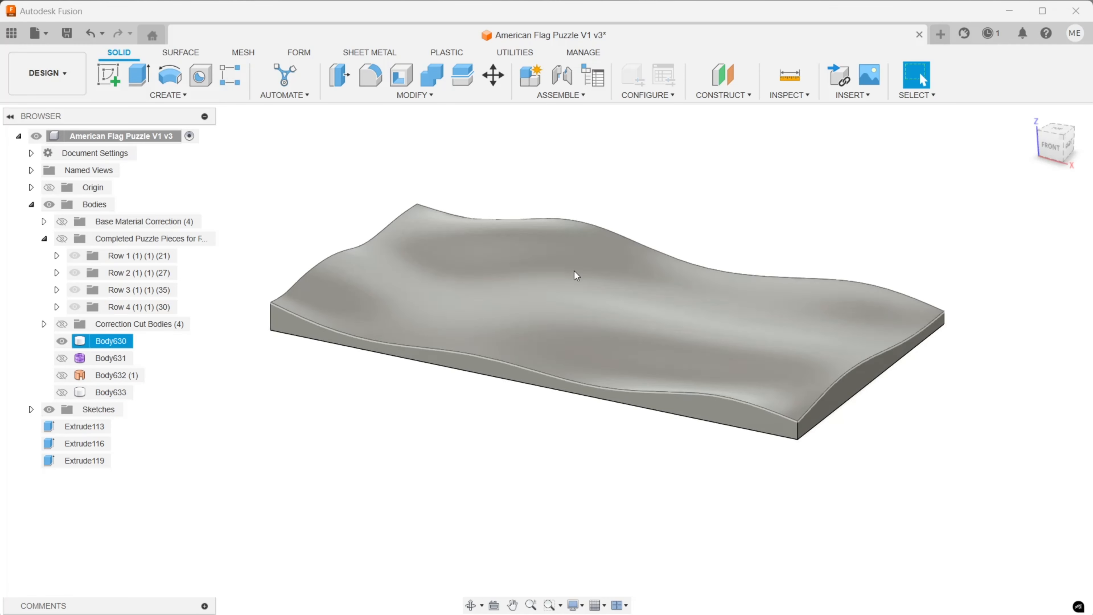
middle_drag(873, 190, 938, 216)
click(921, 75)
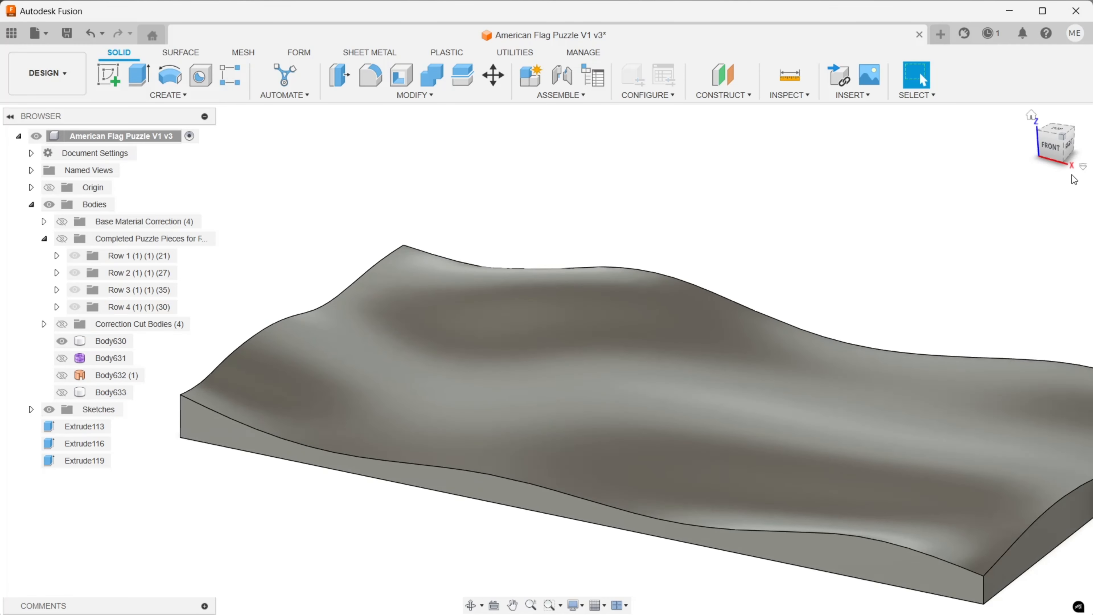
shift+middle_drag(547, 362, 443, 458)
key(F6)
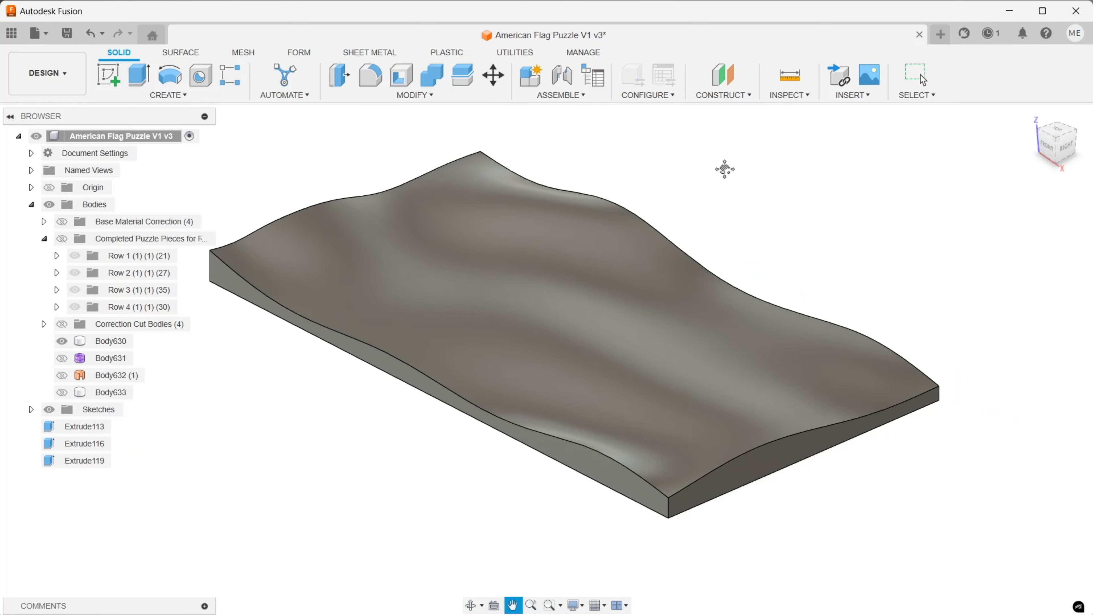
Step: Hide the wavy block Body630 and show the group of completed puzzle pieces
click(61, 346)
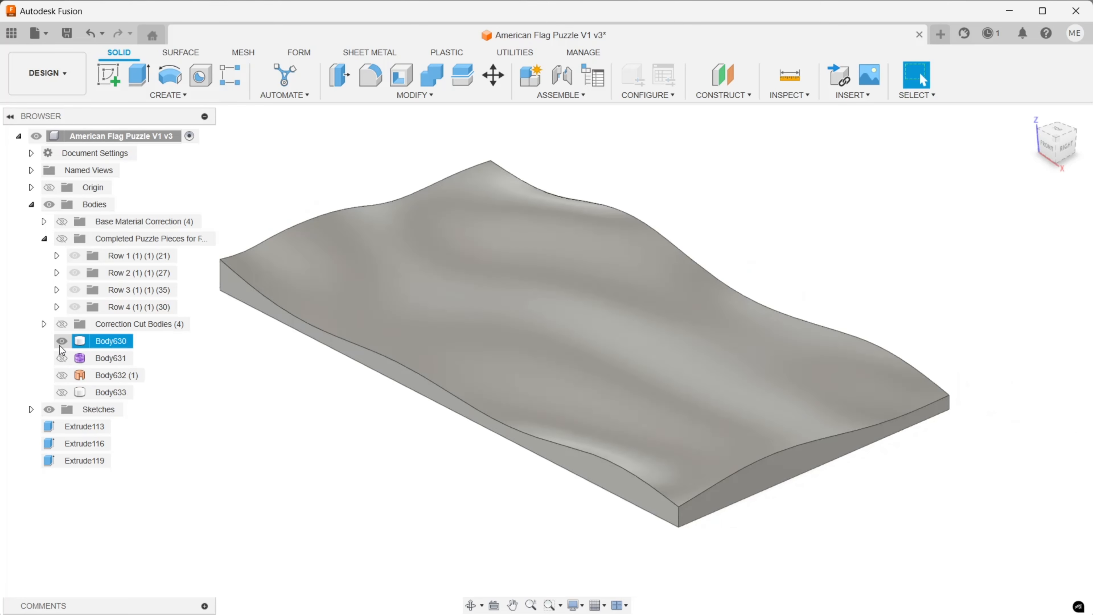
click(60, 344)
click(61, 239)
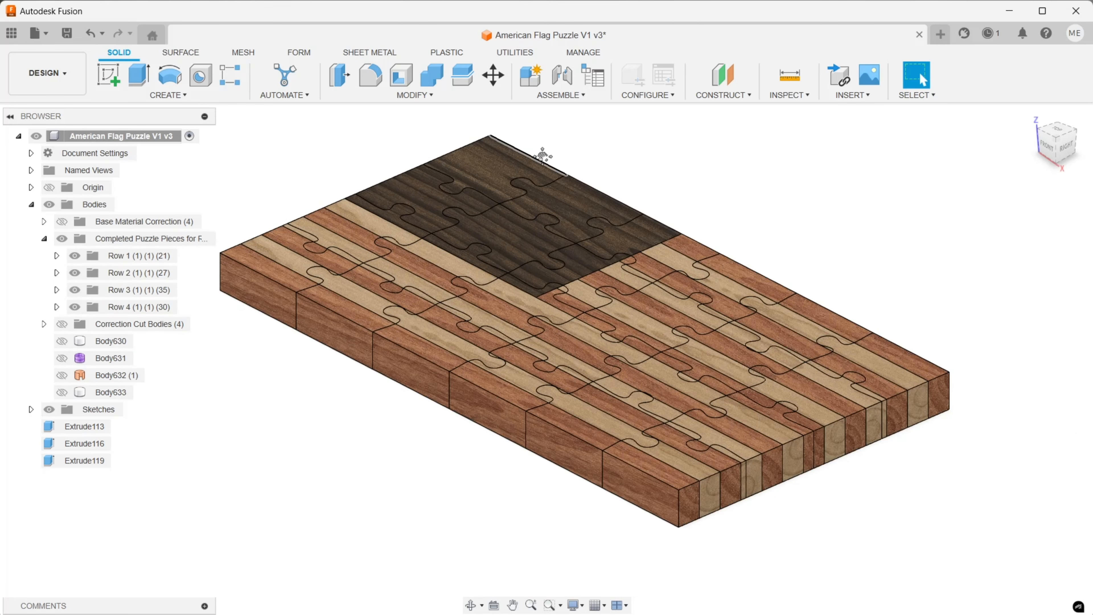
mouse_move(652, 264)
middle_down()
mouse_move(725, 283)
mouse_move(637, 244)
mouse_move(661, 252)
middle_up()
scroll(732, 249, up, 3)
scroll(731, 248, down, 4)
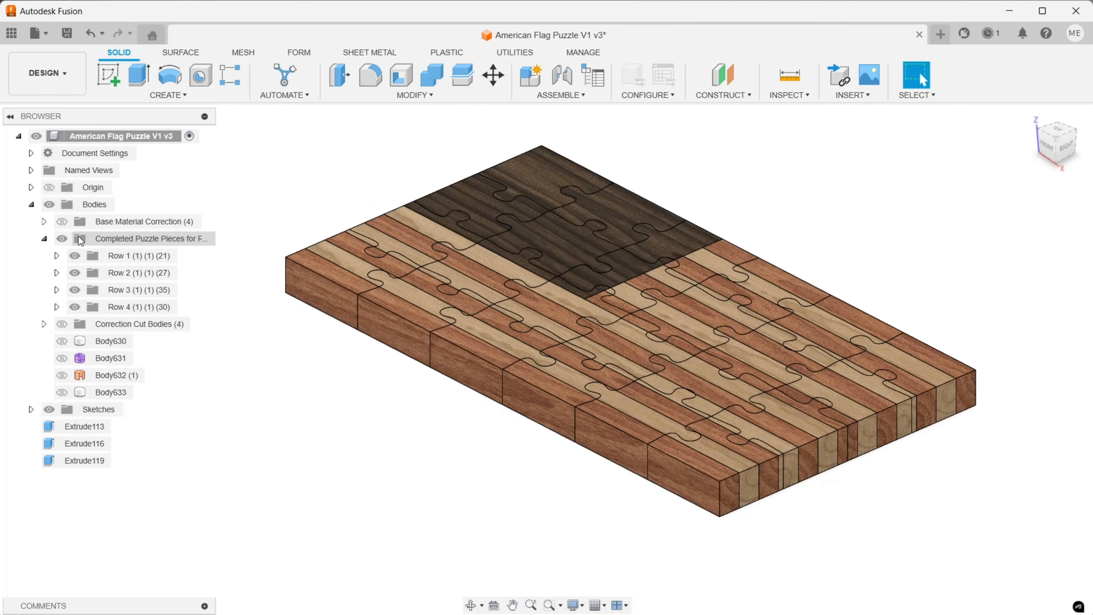
Step: Copy the completed puzzle pieces group, paste it into Bodies without moving it, and hide the original group
click(43, 239)
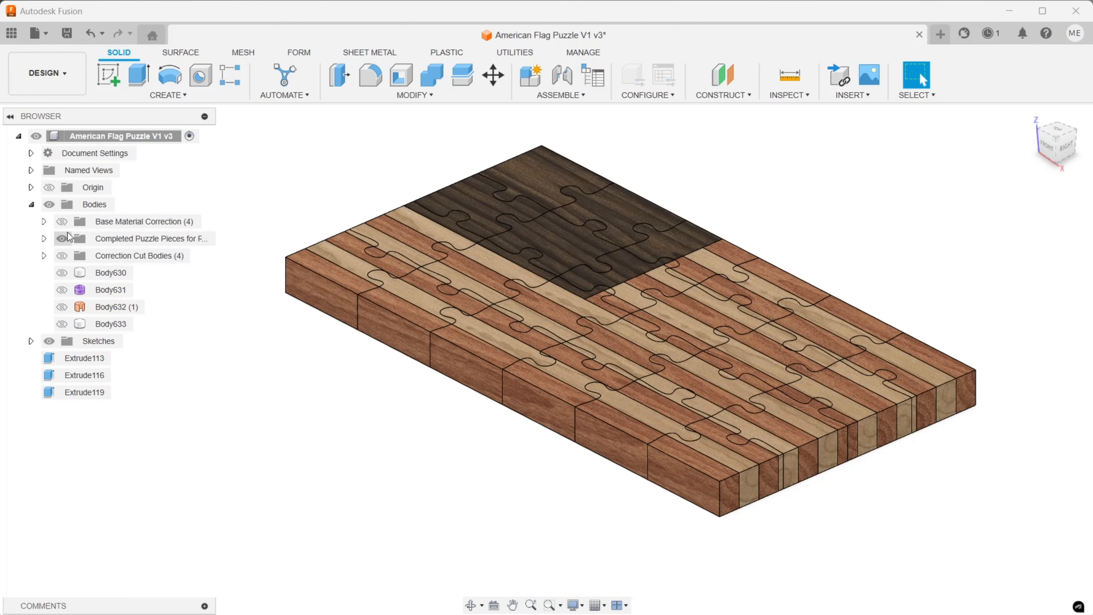
click(82, 237)
right_click(84, 237)
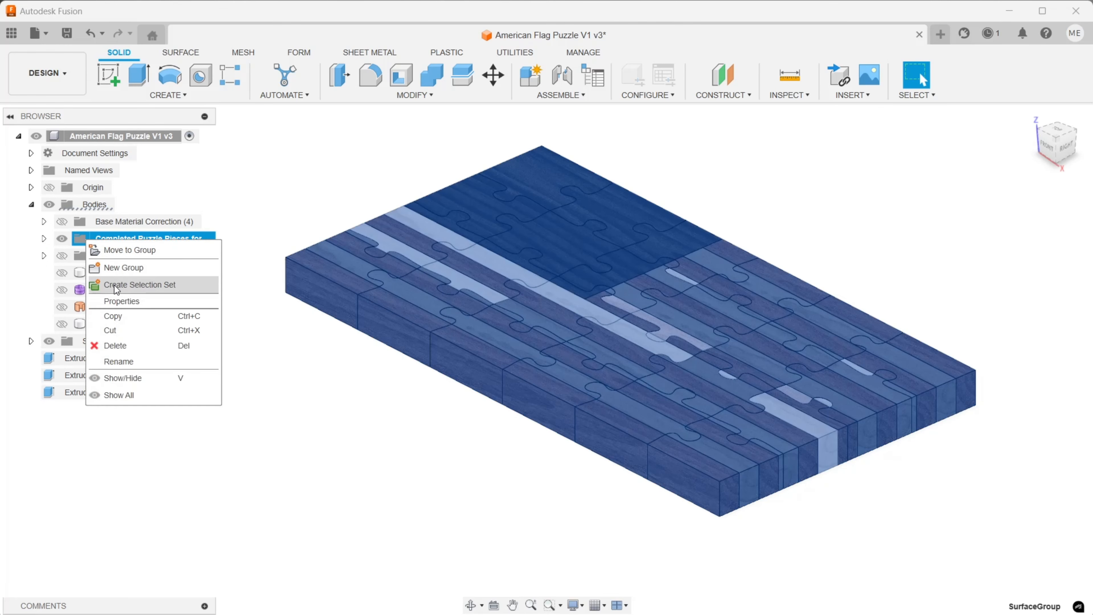
click(123, 318)
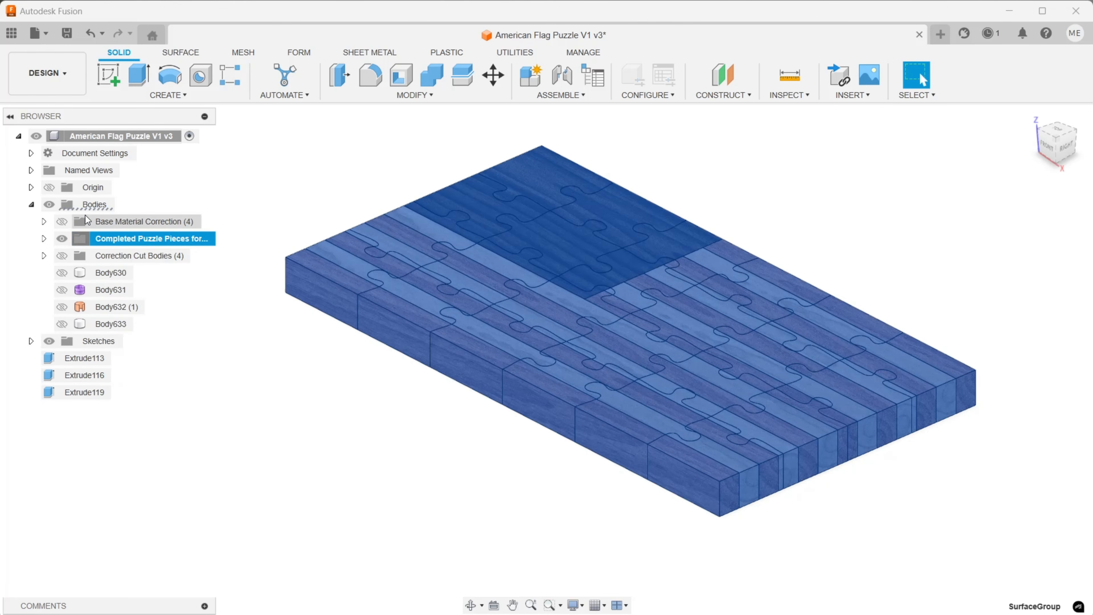
click(82, 205)
right_click(80, 210)
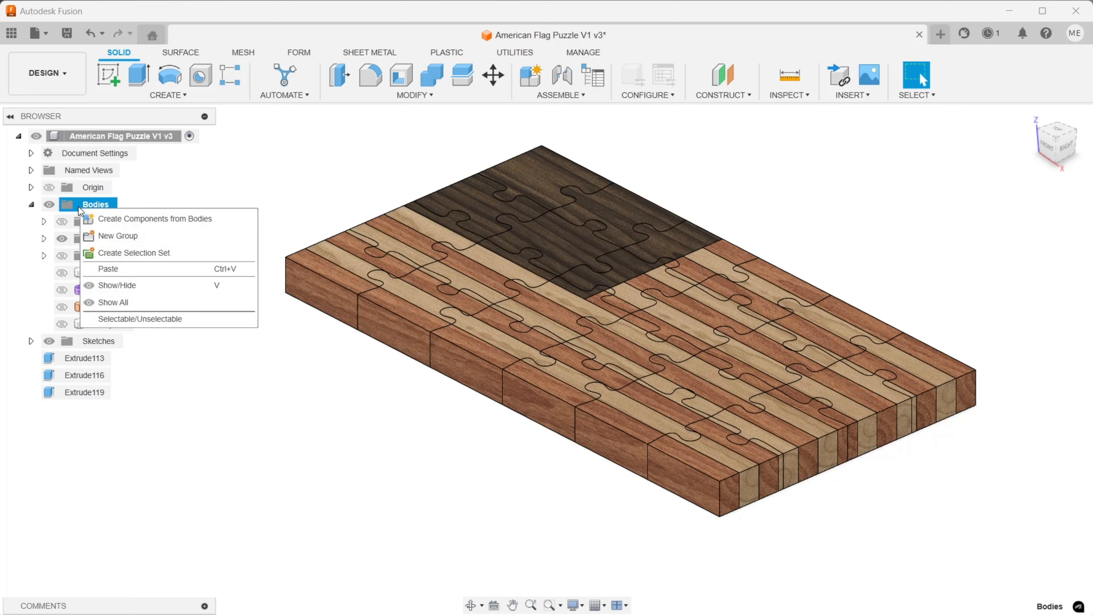
click(109, 270)
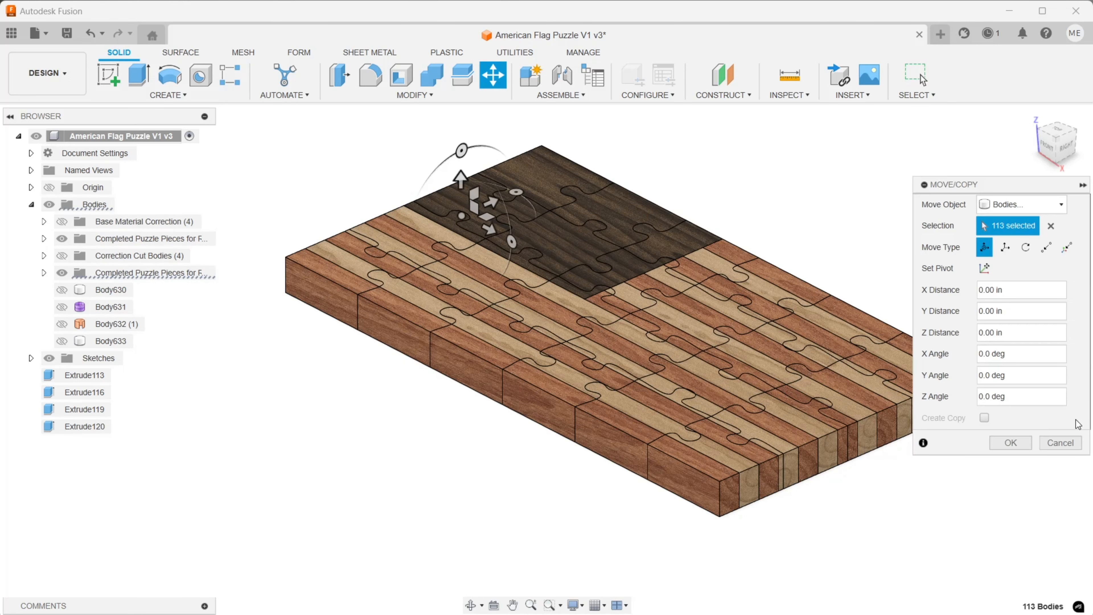
click(1005, 441)
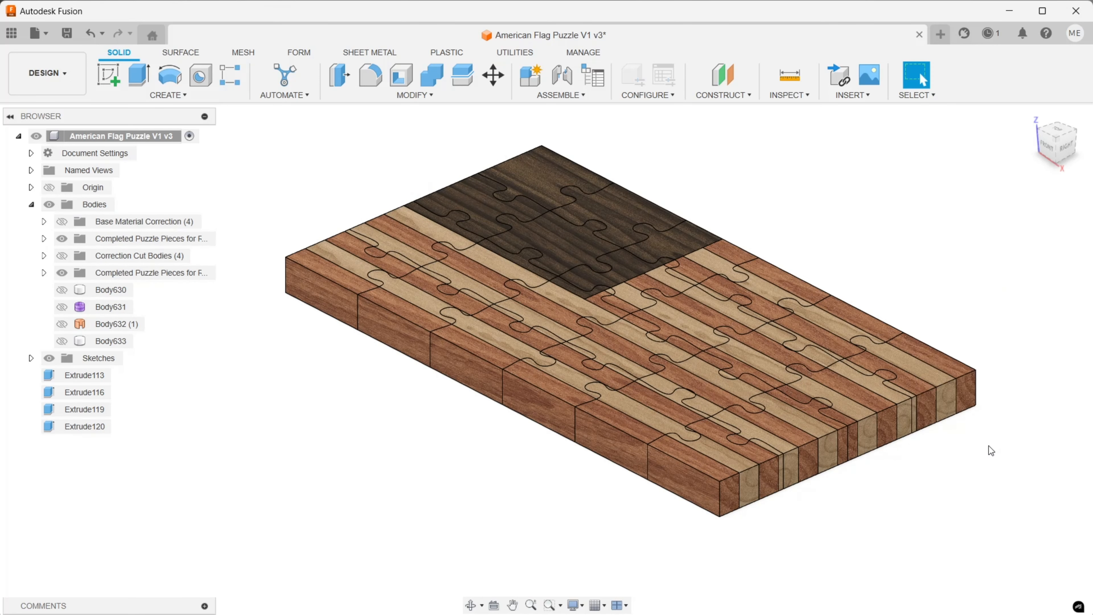
click(62, 238)
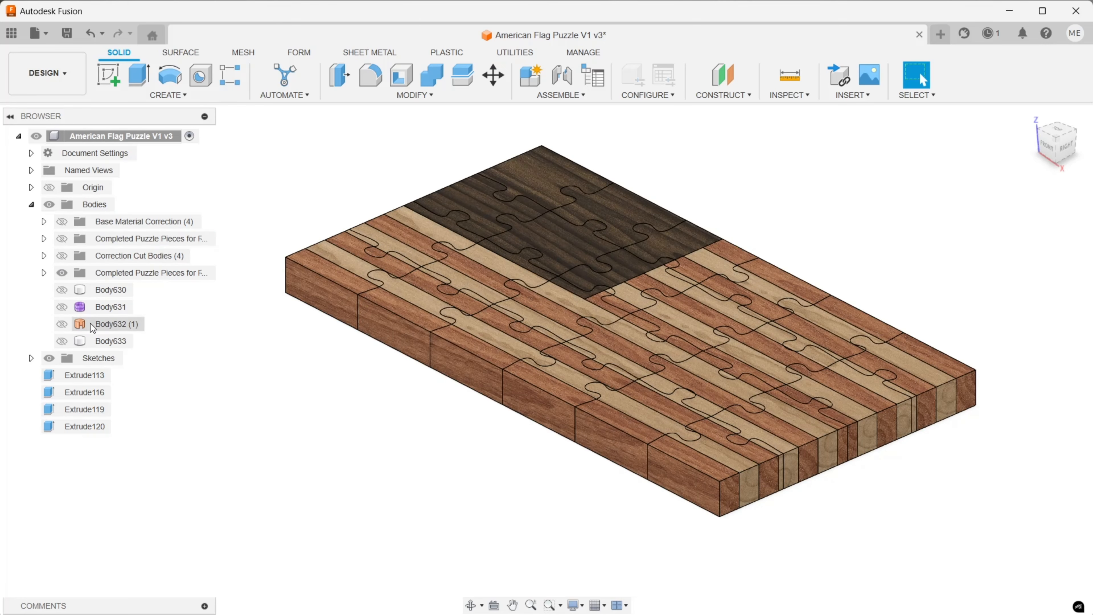
Step: Show the wavy surface Body632 (1) together with the copied puzzle pieces and view it from nearer the front
click(63, 324)
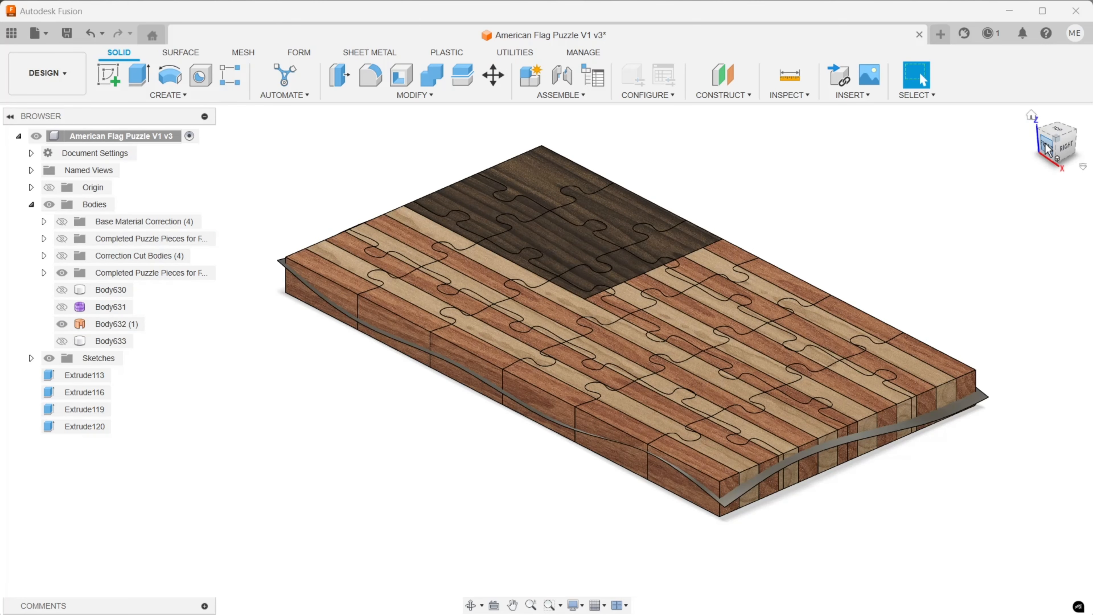
drag(1060, 152, 1050, 148)
Step: Expand the copied puzzle pieces group and its Row 1 to Row 4 subgroups to list the individual piece bodies
click(43, 272)
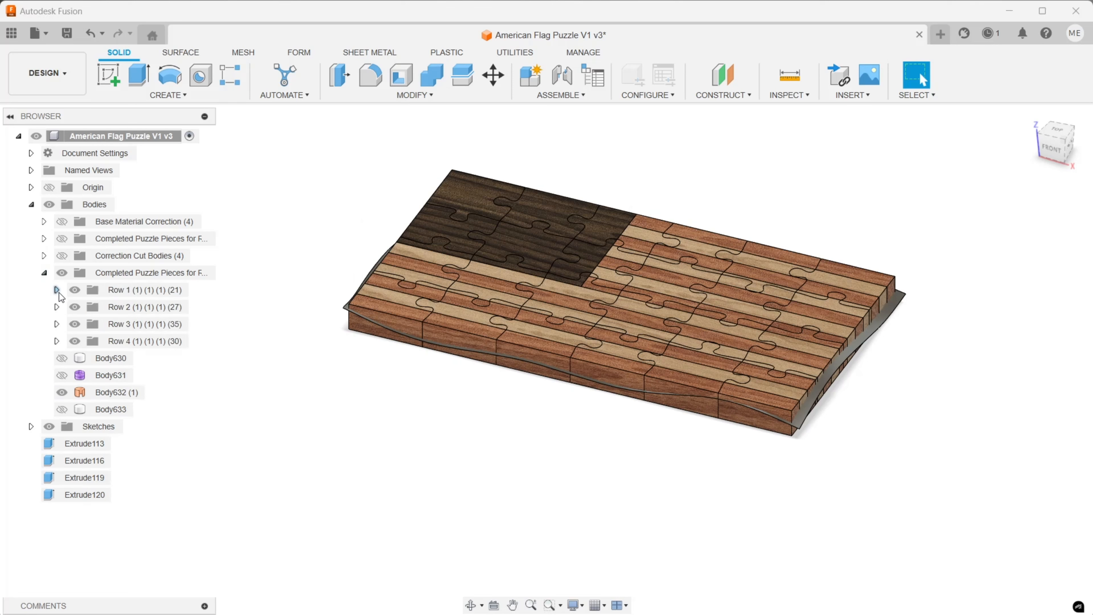
click(56, 290)
click(57, 512)
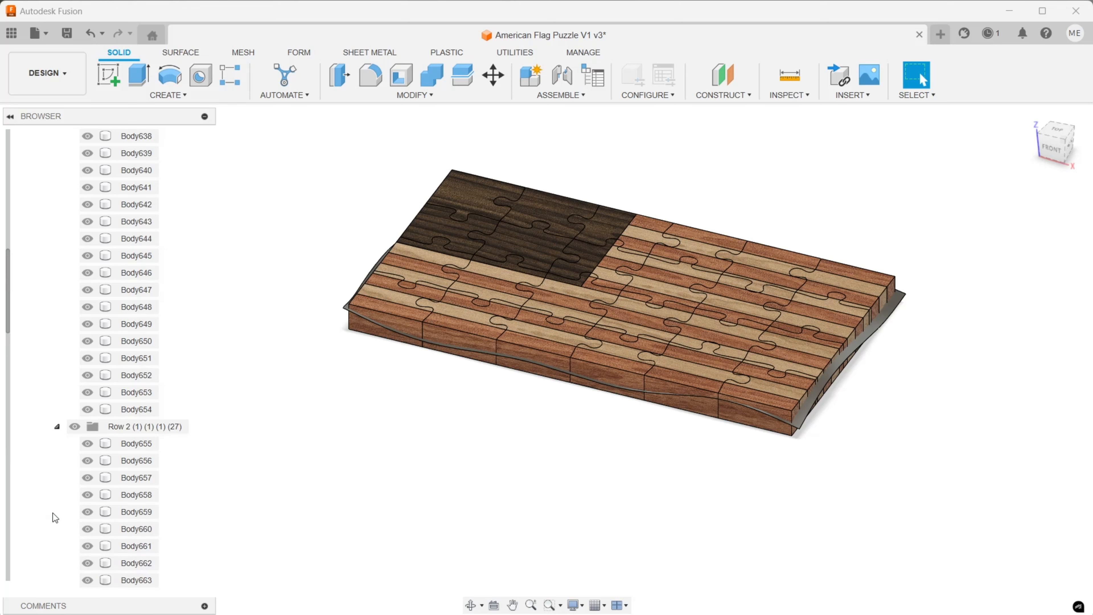
scroll(123, 385, down, 5)
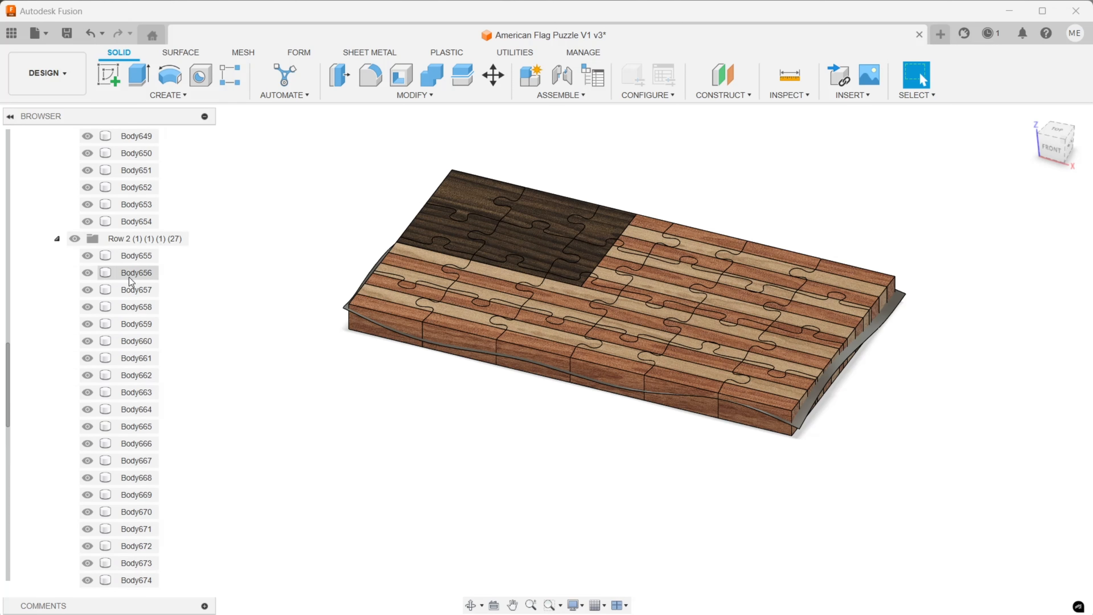
scroll(126, 426, down, 1)
scroll(125, 429, down, 7)
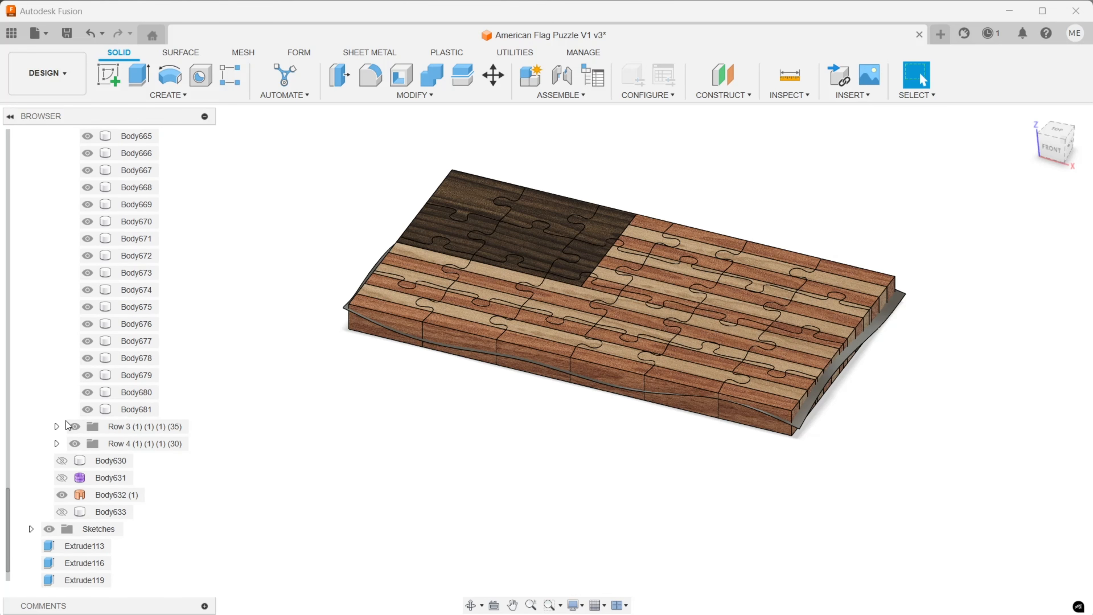
click(58, 426)
scroll(59, 432, down, 10)
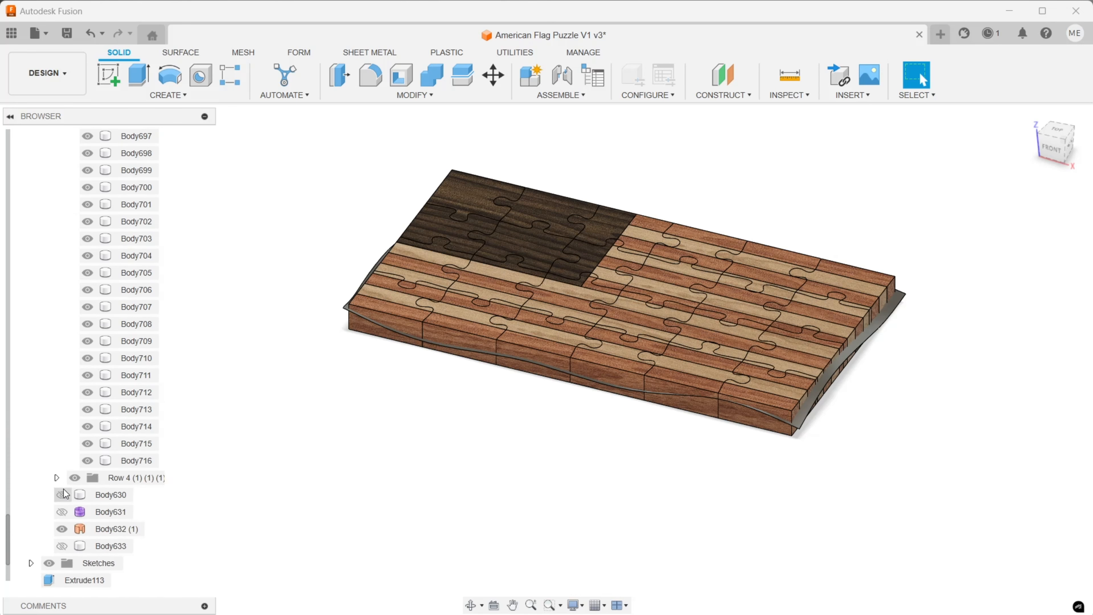
click(55, 478)
scroll(65, 452, down, 11)
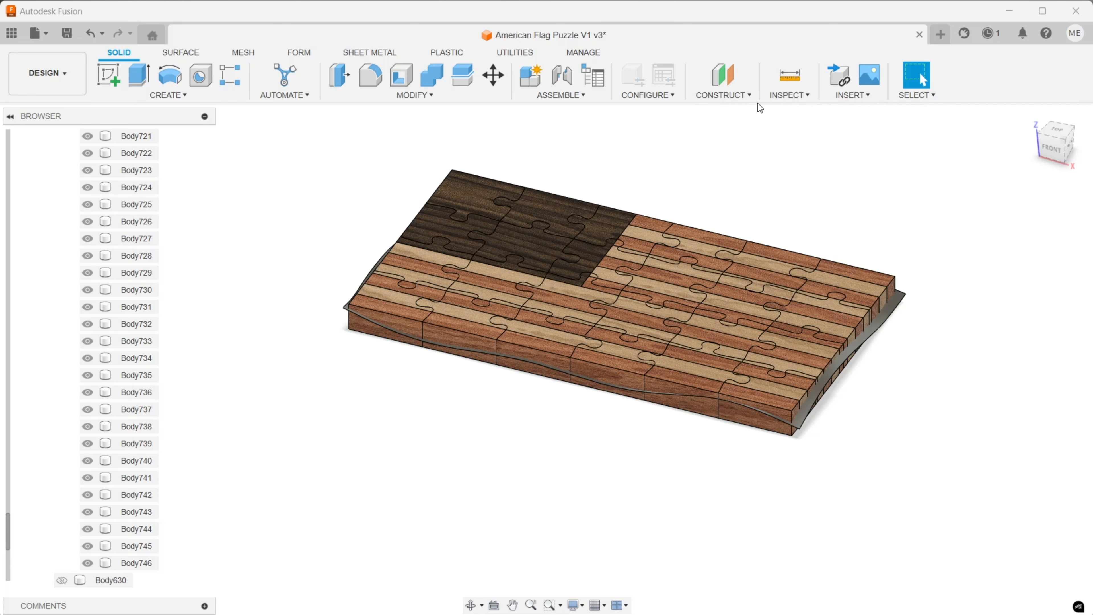
scroll(559, 213, down, 1)
scroll(572, 228, up, 4)
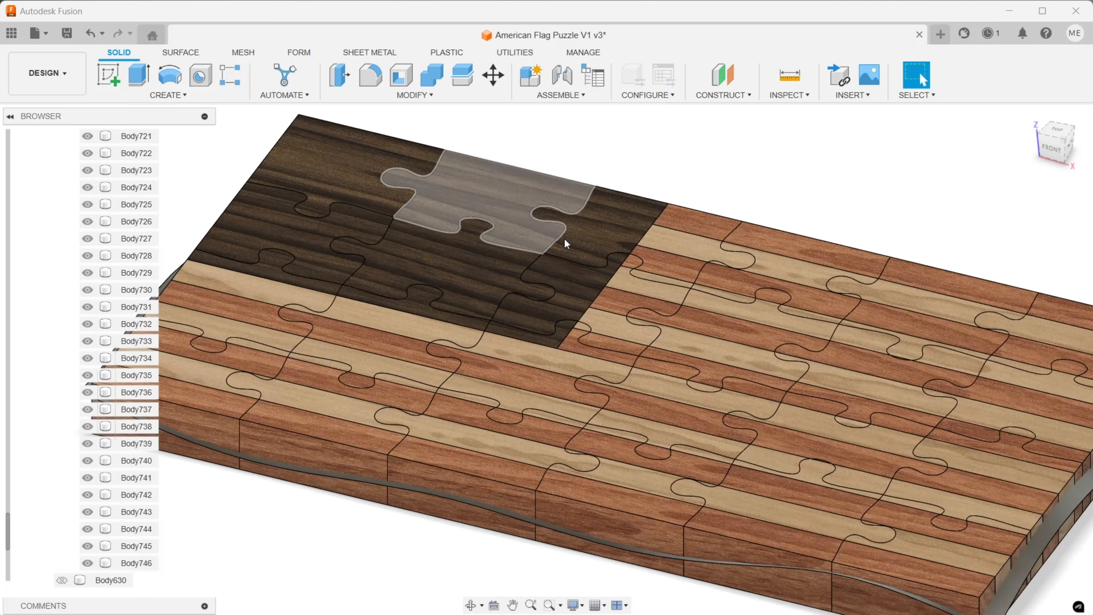
scroll(603, 238, down, 3)
scroll(624, 240, down, 2)
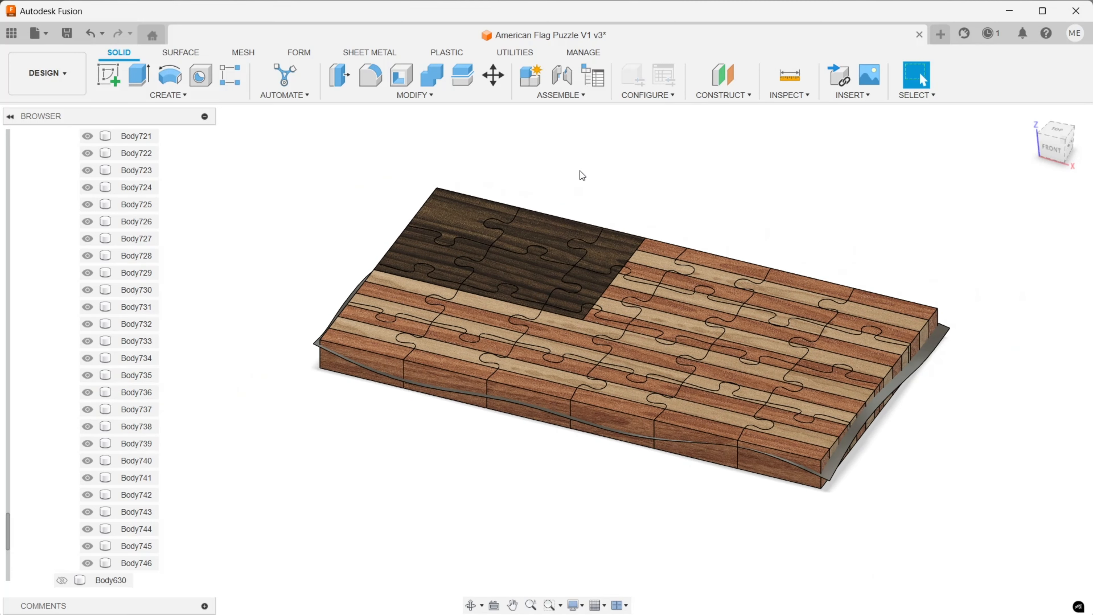
scroll(125, 525, down, 3)
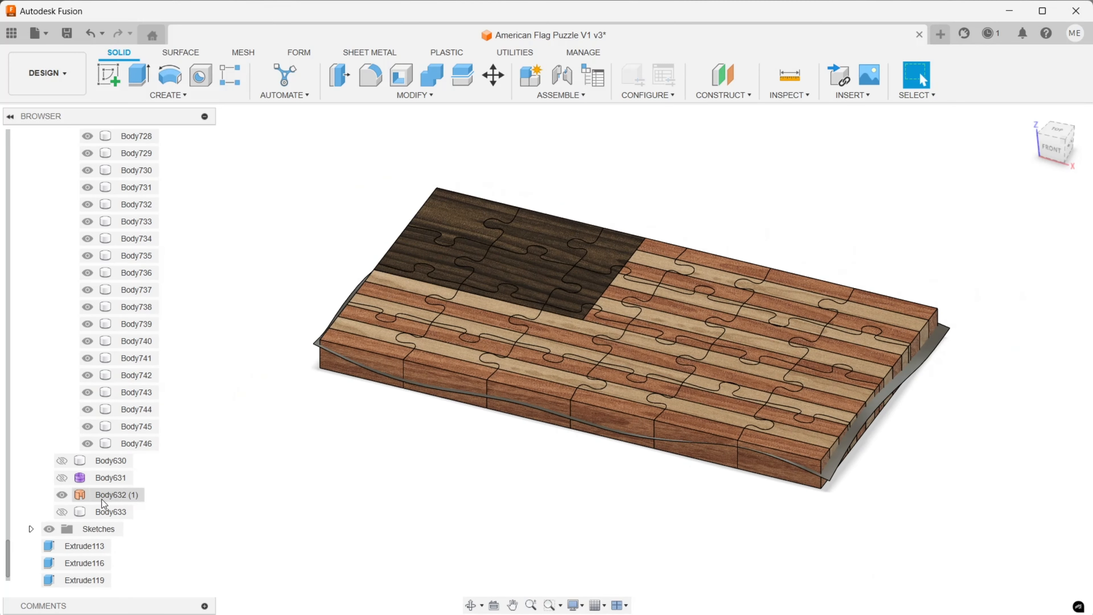
Step: Split Row 1 bodies Body634 through Body654 with the surface Body632 (1), Extend Splitting Tool(s) off, and collapse Row 1
click(462, 75)
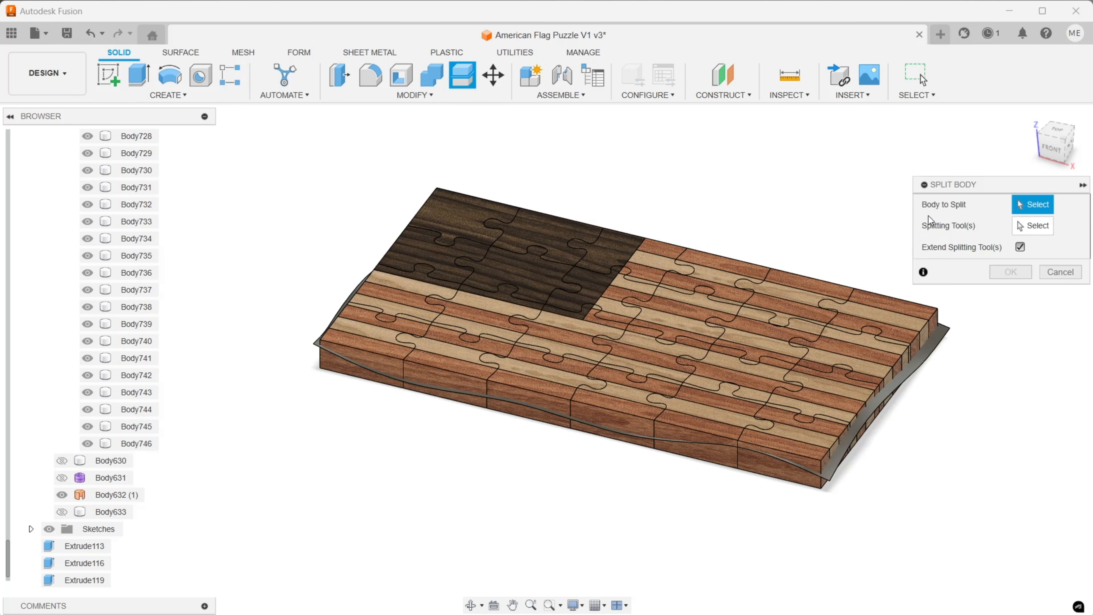
scroll(748, 203, down, 2)
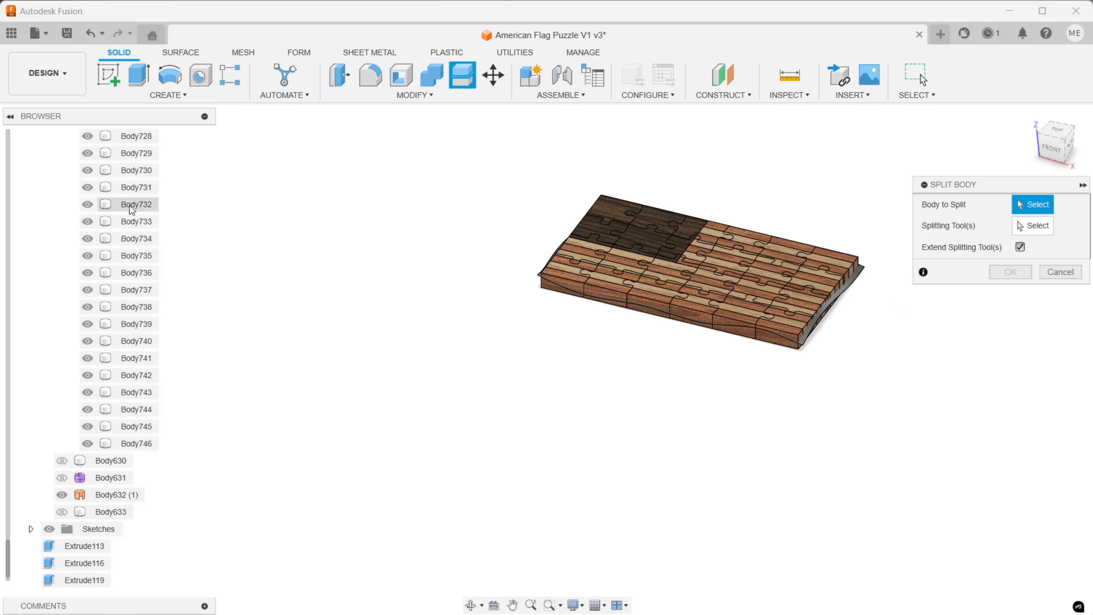
scroll(125, 228, up, 2)
scroll(125, 228, up, 15)
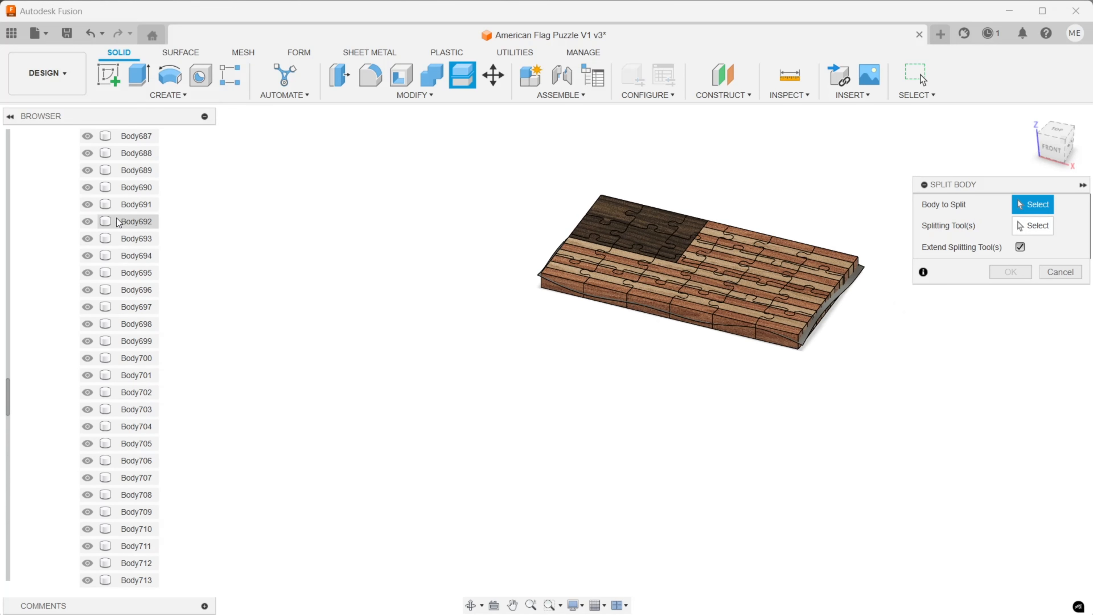
scroll(126, 270, up, 15)
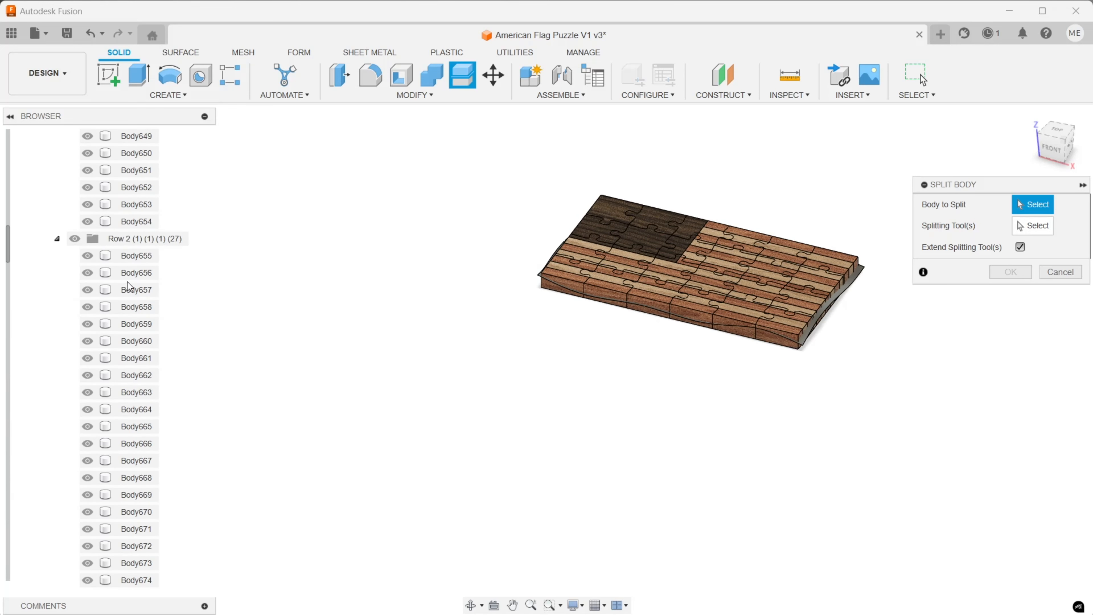
scroll(146, 285, up, 10)
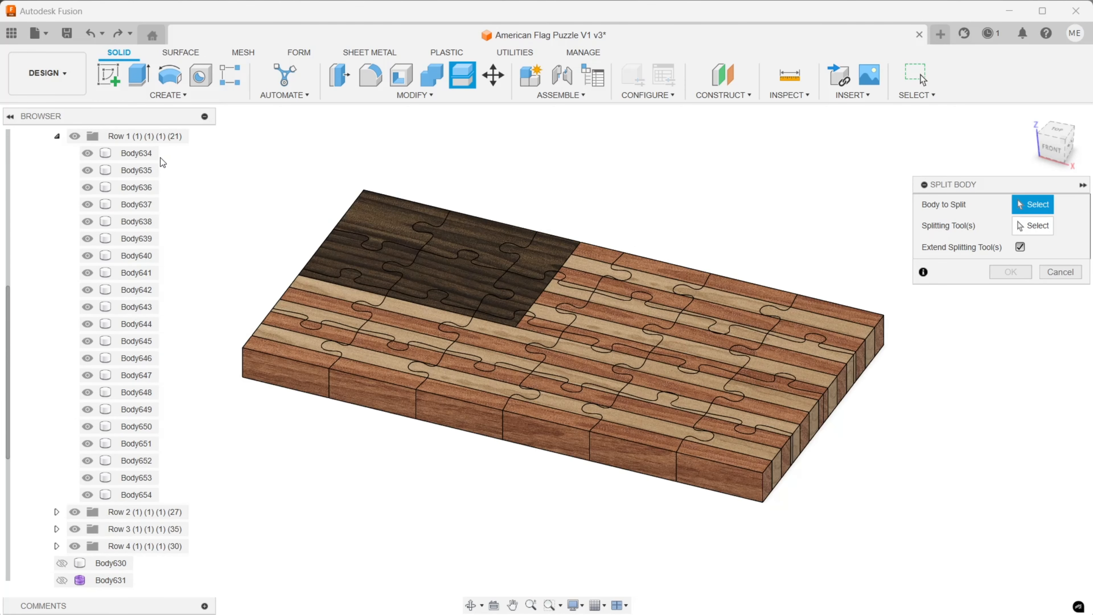
click(137, 153)
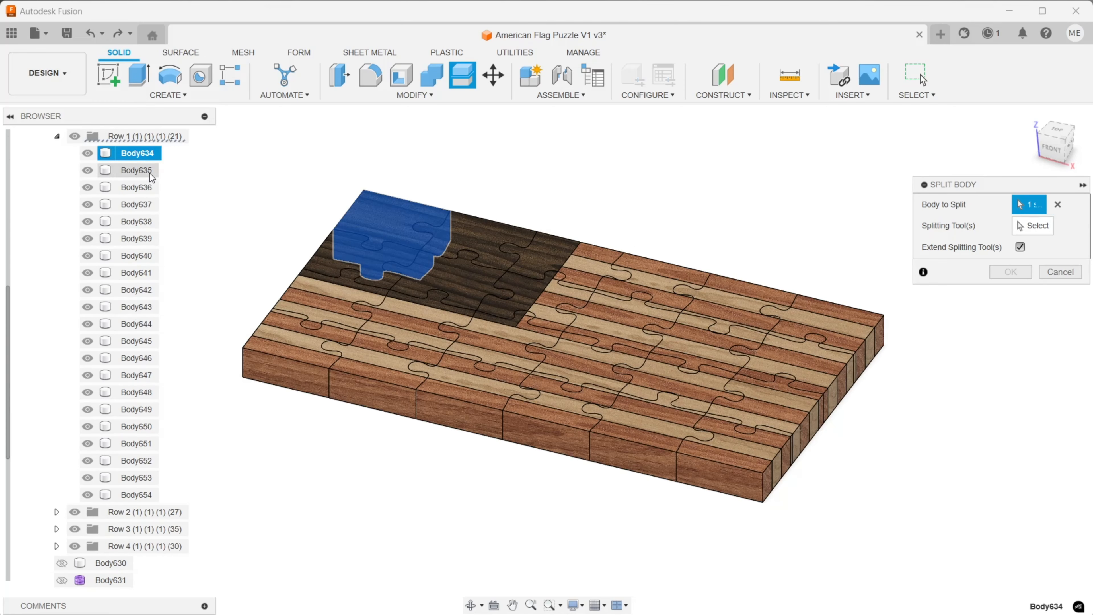
shift+click(137, 495)
click(1029, 225)
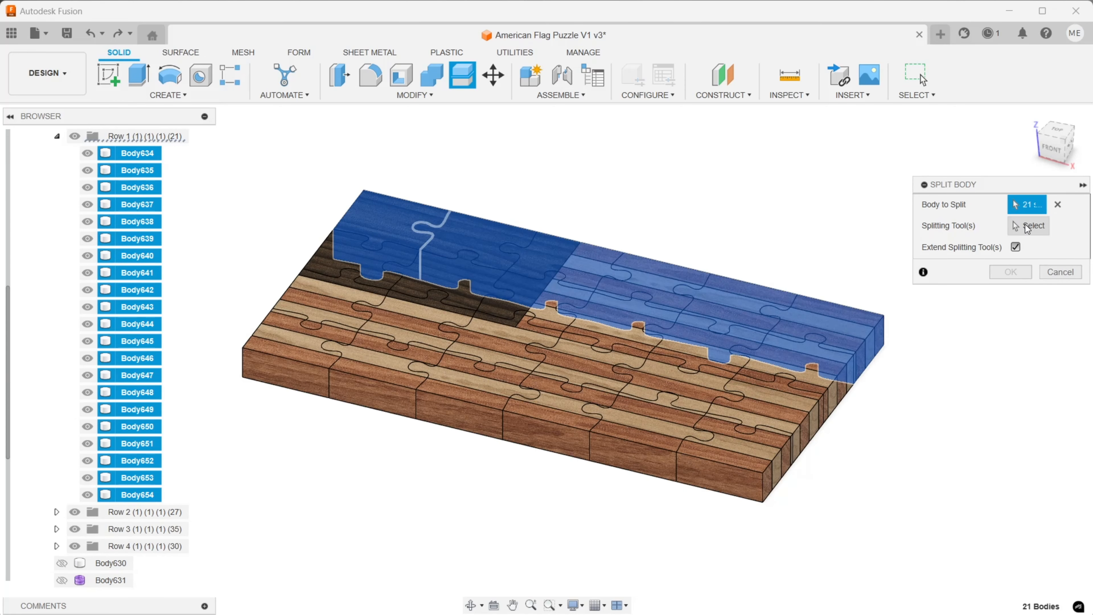
scroll(92, 316, down, 3)
click(118, 495)
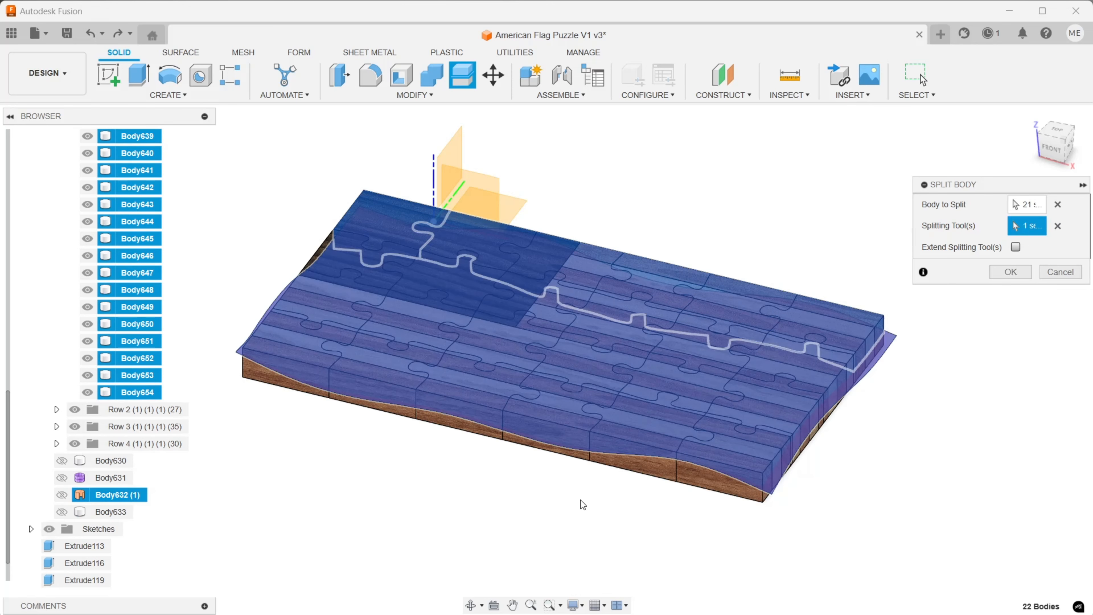
click(1010, 272)
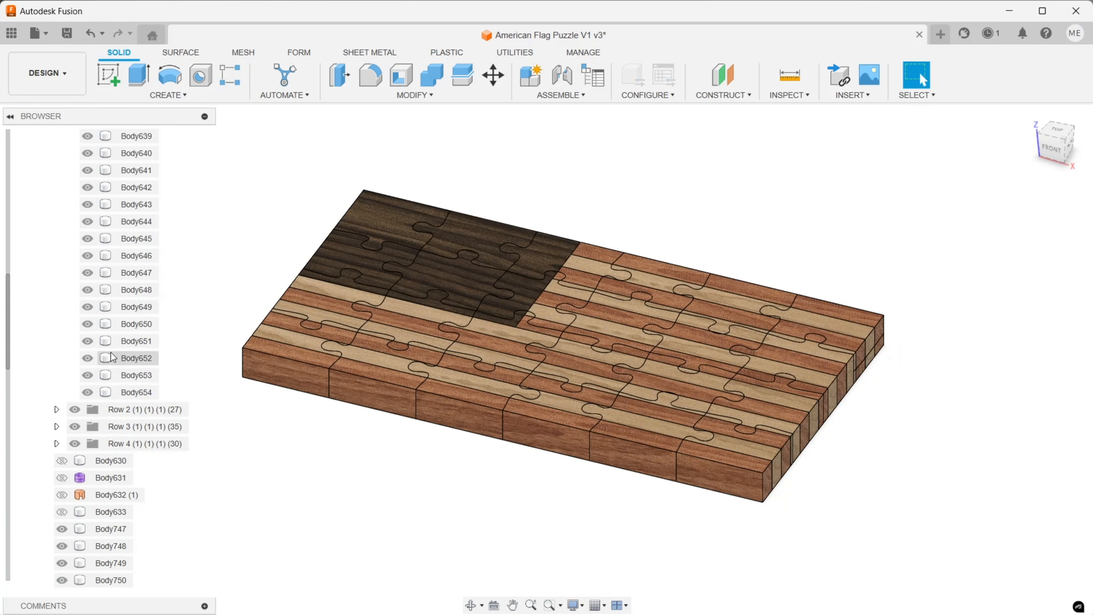
scroll(111, 338, up, 3)
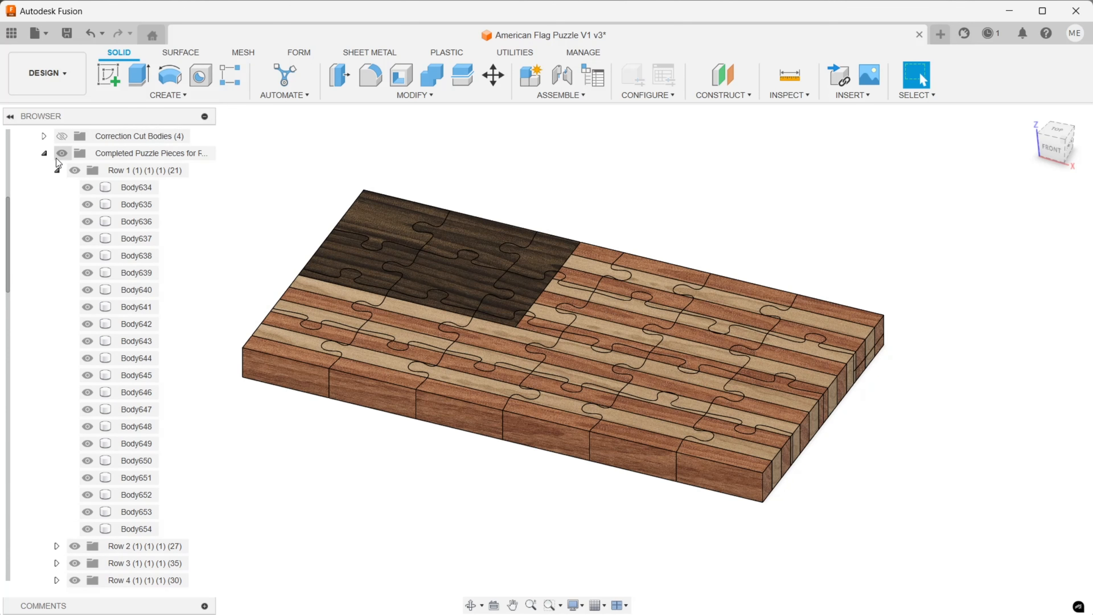
click(57, 171)
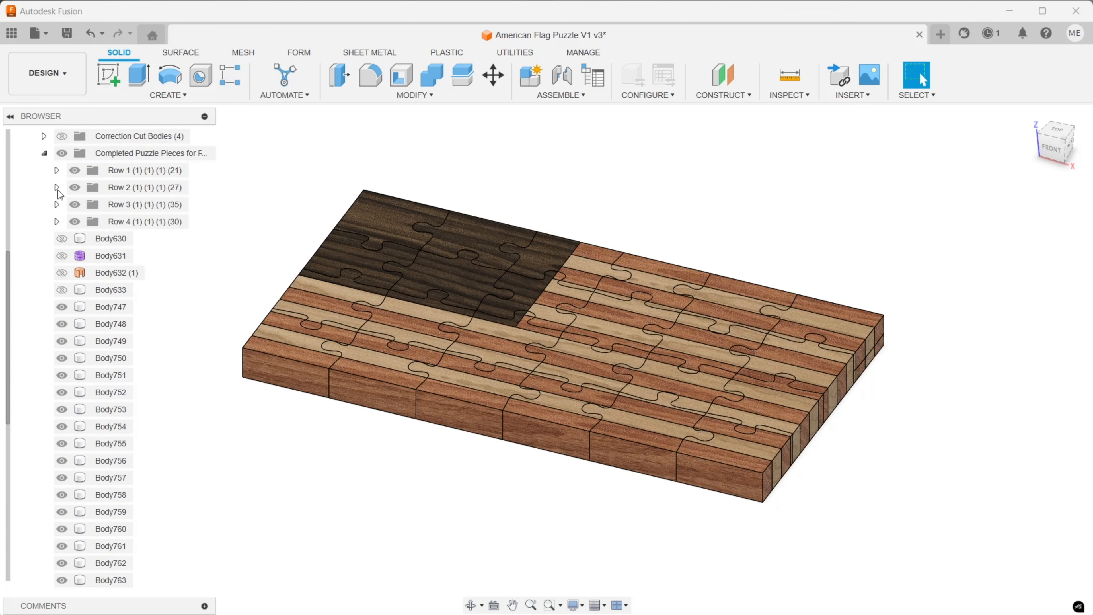
Step: Split Row 2 bodies Body655 through Body681 with the surface Body632 (1), Extend Splitting Tool(s) off, and collapse Row 2
click(57, 187)
scroll(137, 176, down, 1)
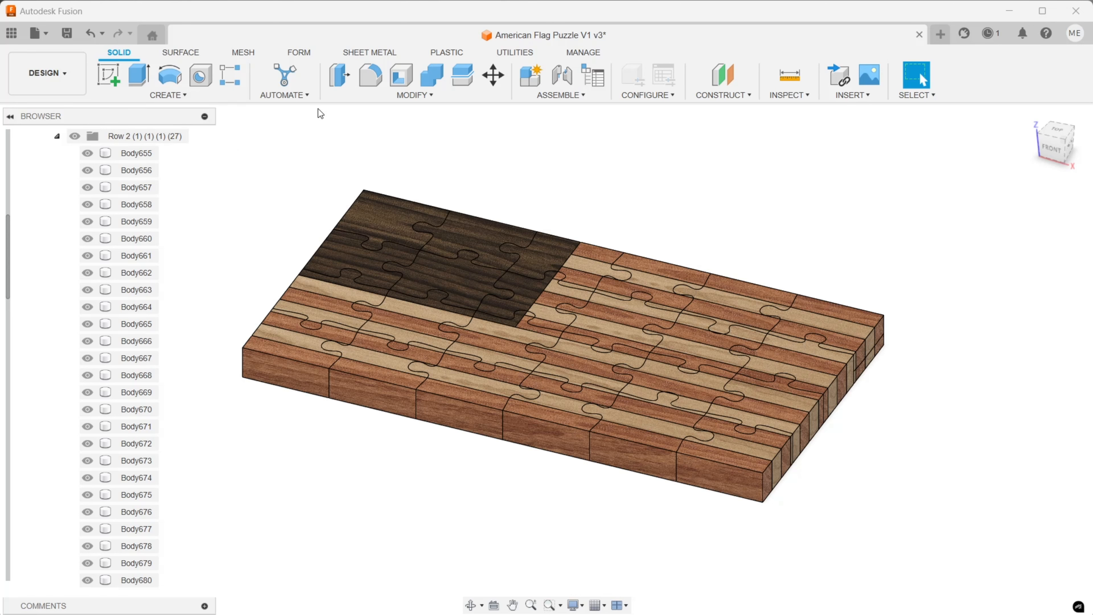
click(457, 82)
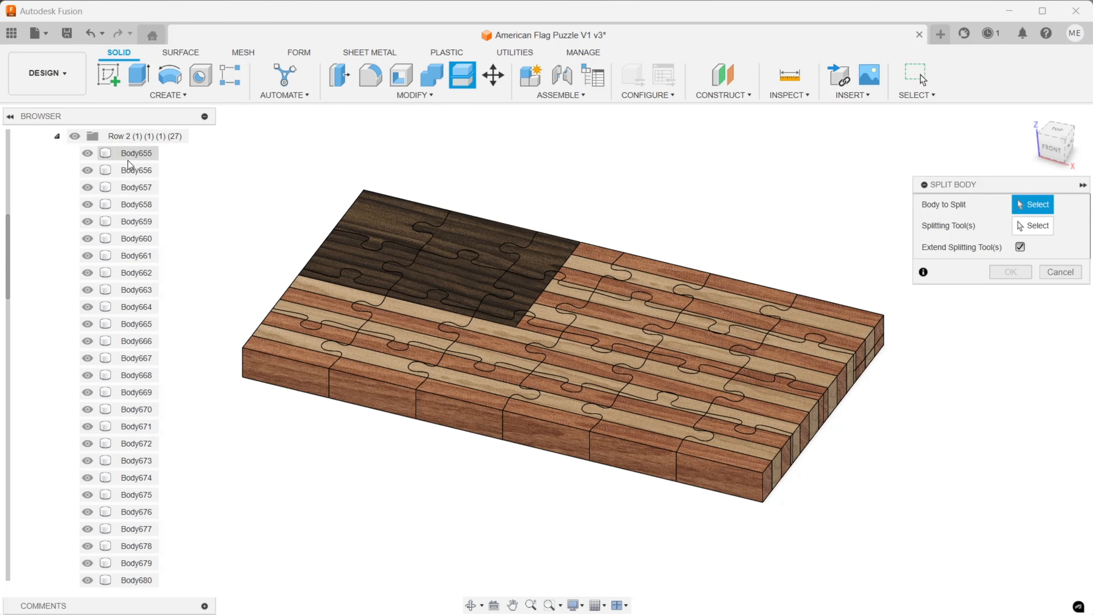
click(128, 159)
scroll(164, 405, down, 2)
shift+click(137, 563)
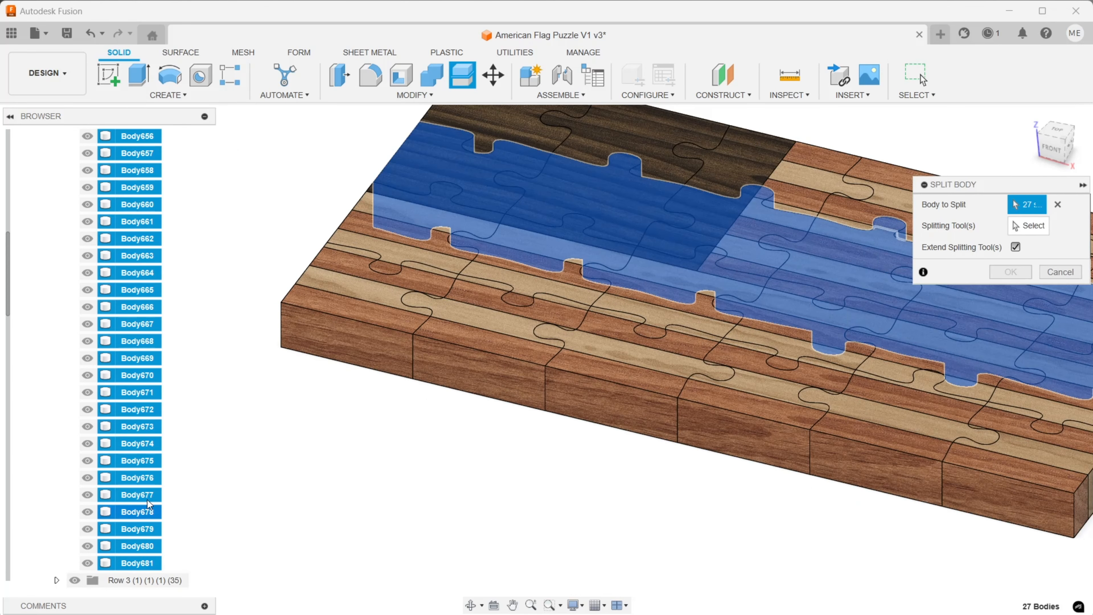
click(1029, 225)
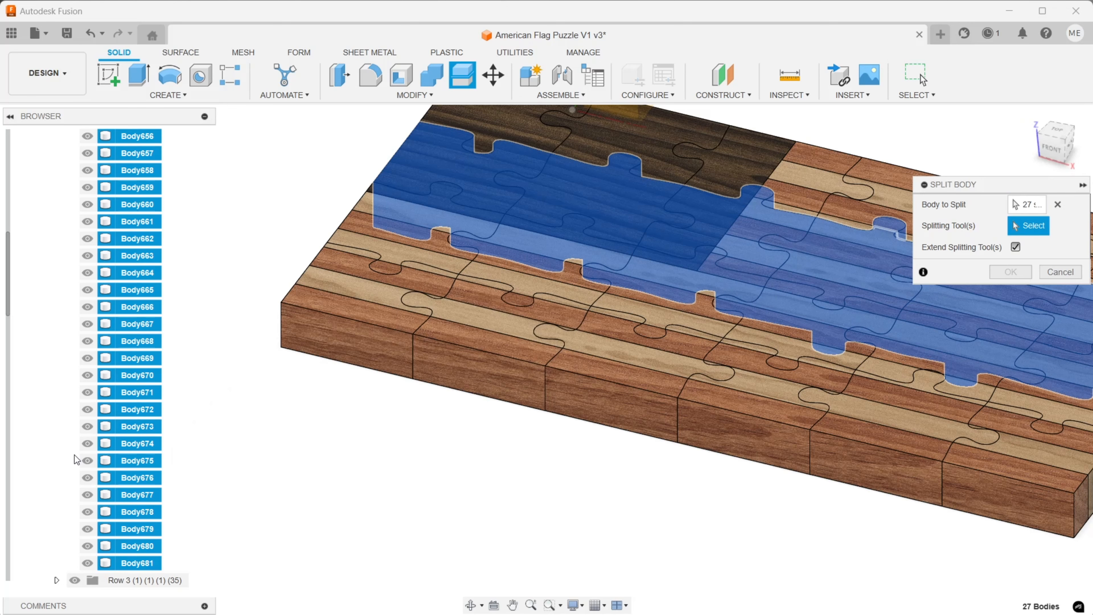
scroll(111, 534, down, 4)
click(111, 528)
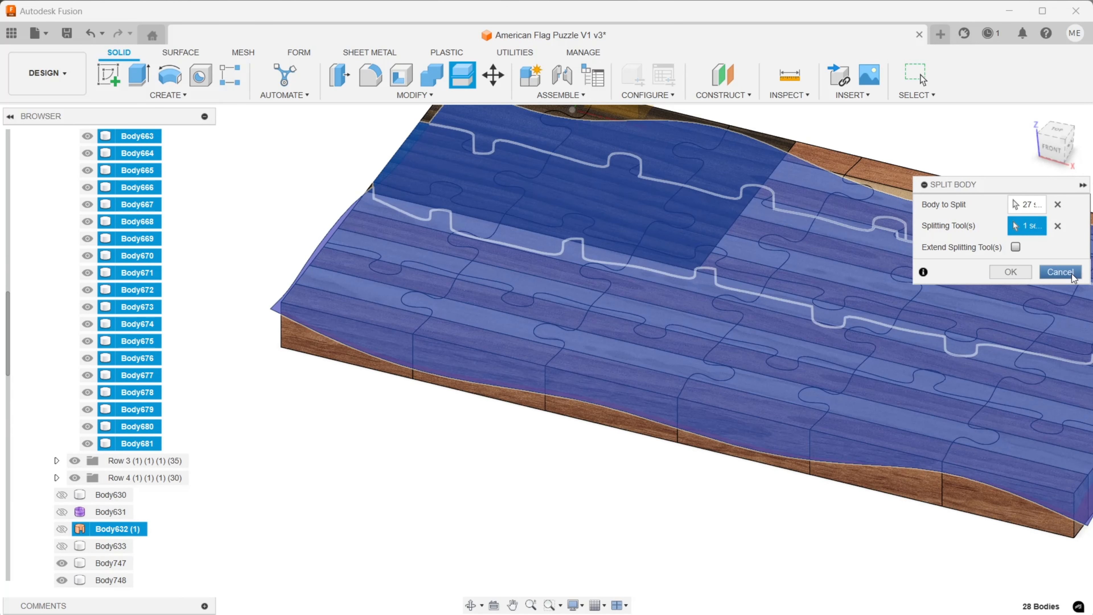
click(1011, 272)
scroll(265, 361, down, 5)
scroll(125, 422, up, 3)
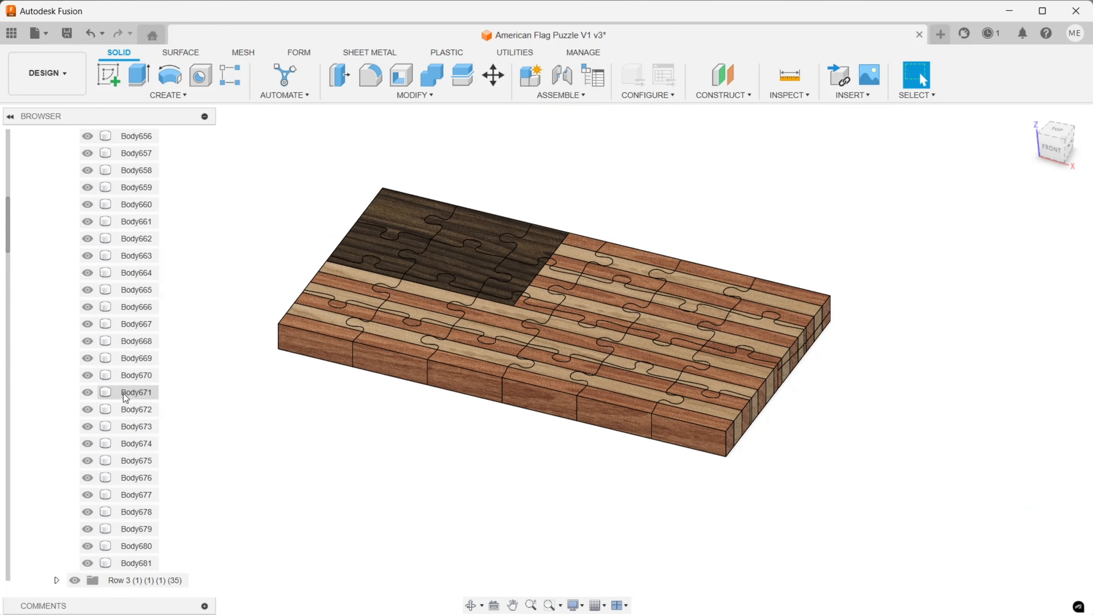
scroll(125, 398, up, 2)
click(57, 170)
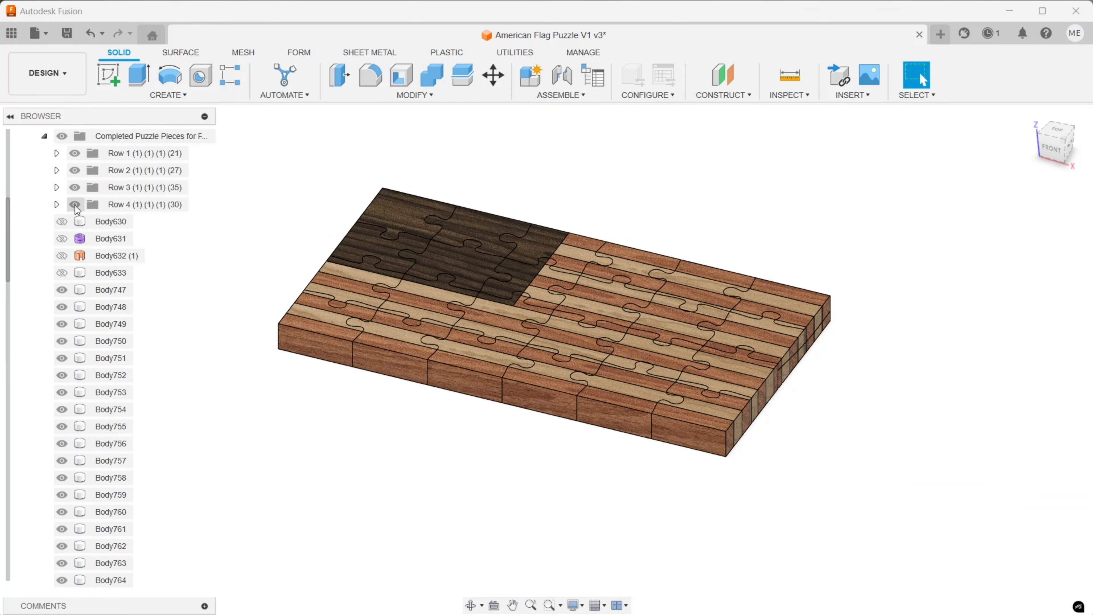
Step: Split Row 3 bodies Body682 through Body716 with the surface Body632 (1), Extend Splitting Tool(s) off, and collapse Row 3
click(57, 187)
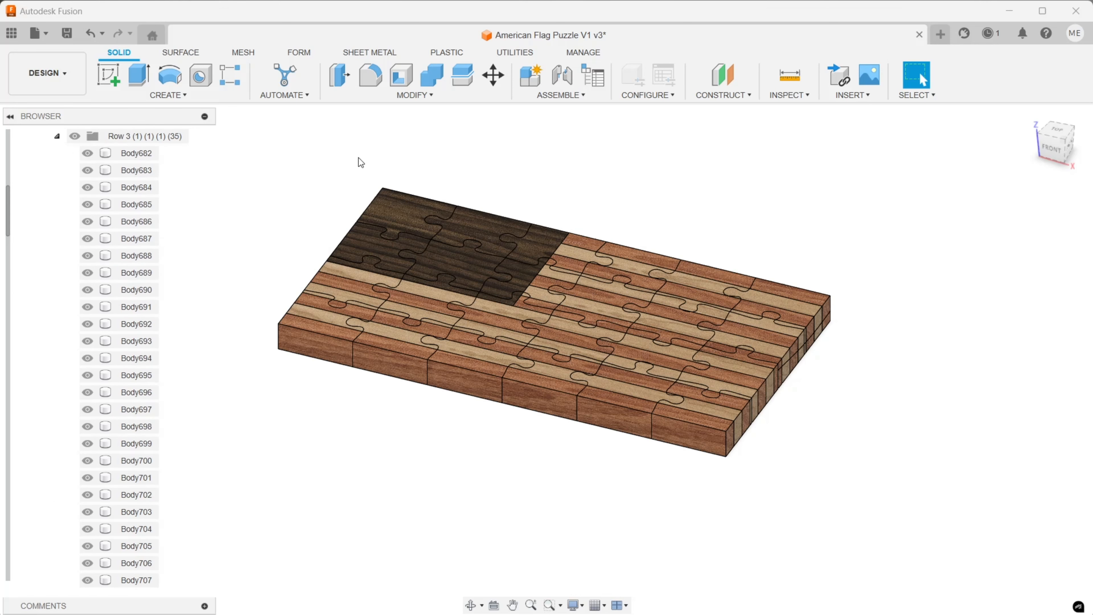
click(462, 74)
click(133, 153)
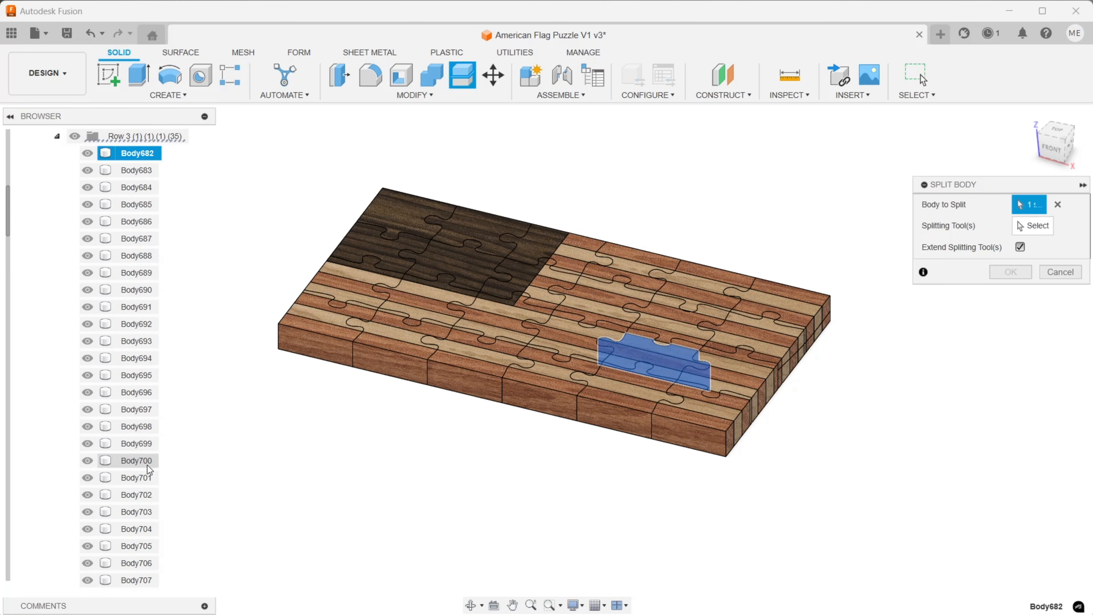
scroll(125, 504, down, 4)
scroll(124, 506, down, 1)
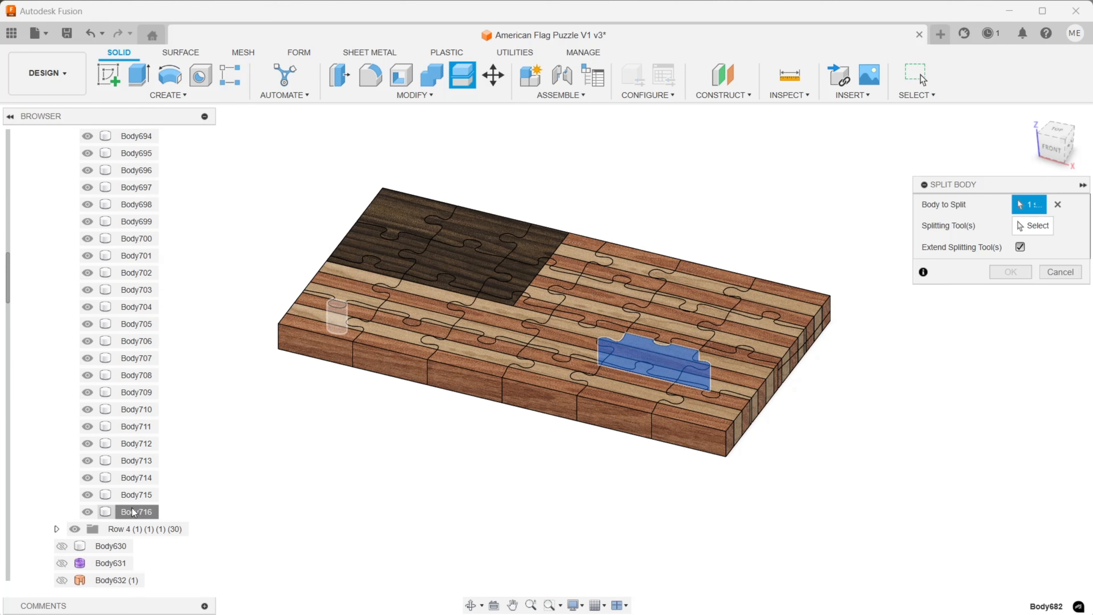
shift+click(129, 512)
click(1015, 225)
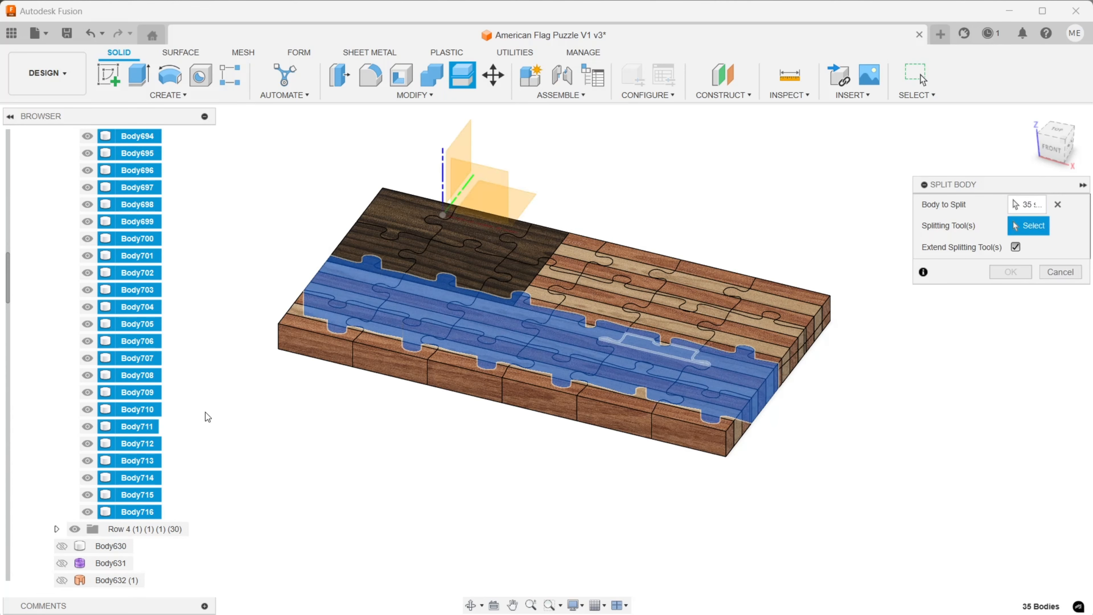
scroll(102, 538, down, 2)
click(113, 545)
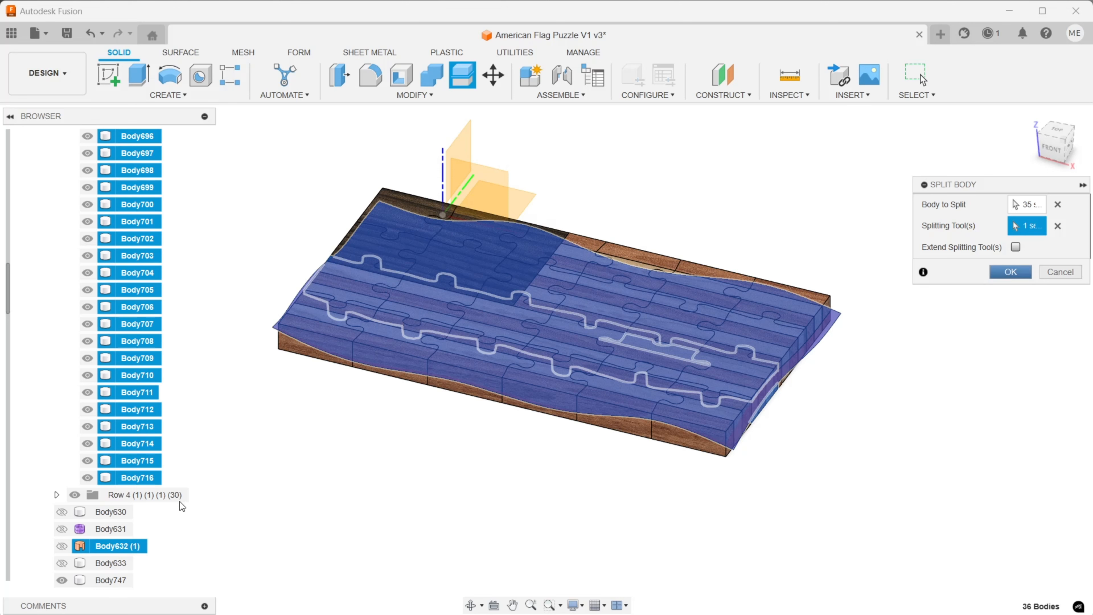
scroll(122, 352, up, 5)
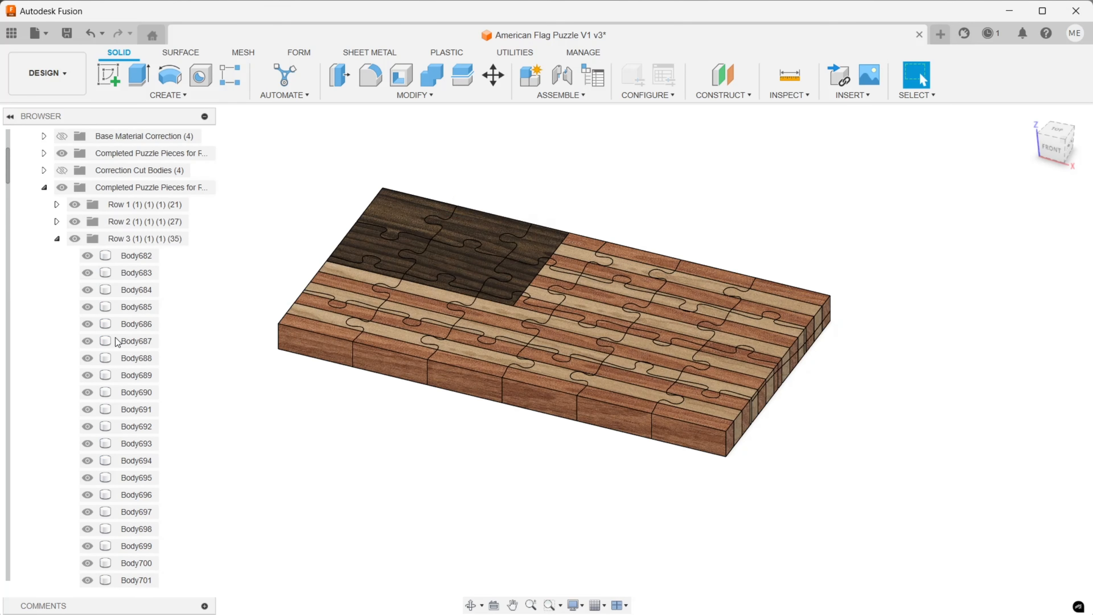
click(56, 238)
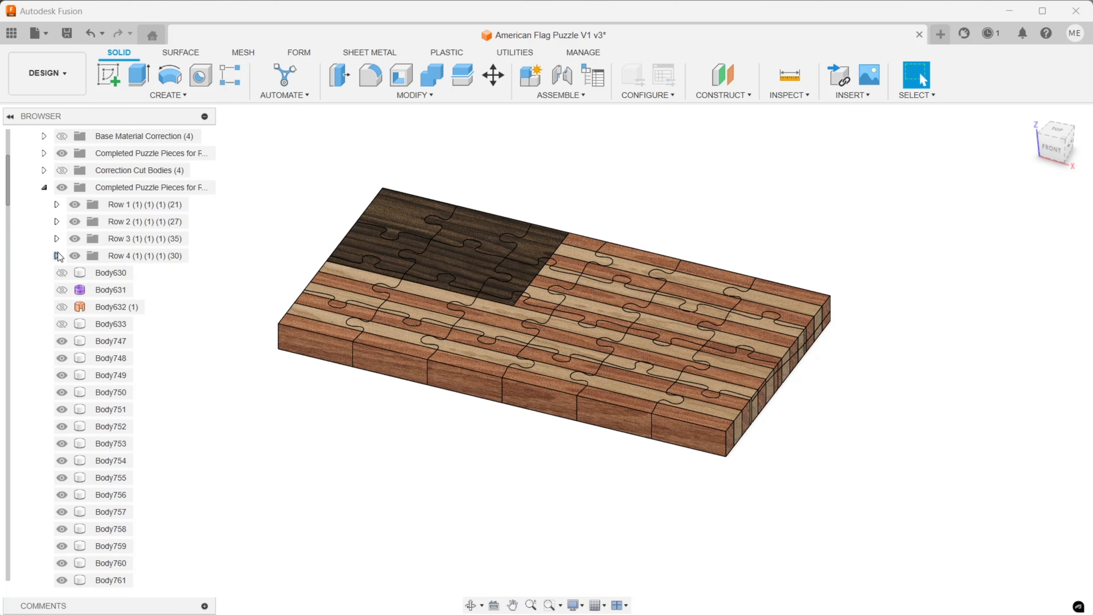
Step: Split Row 4 bodies Body717 through Body746 with the surface Body632 (1), and collapse the copied puzzle pieces group
click(56, 256)
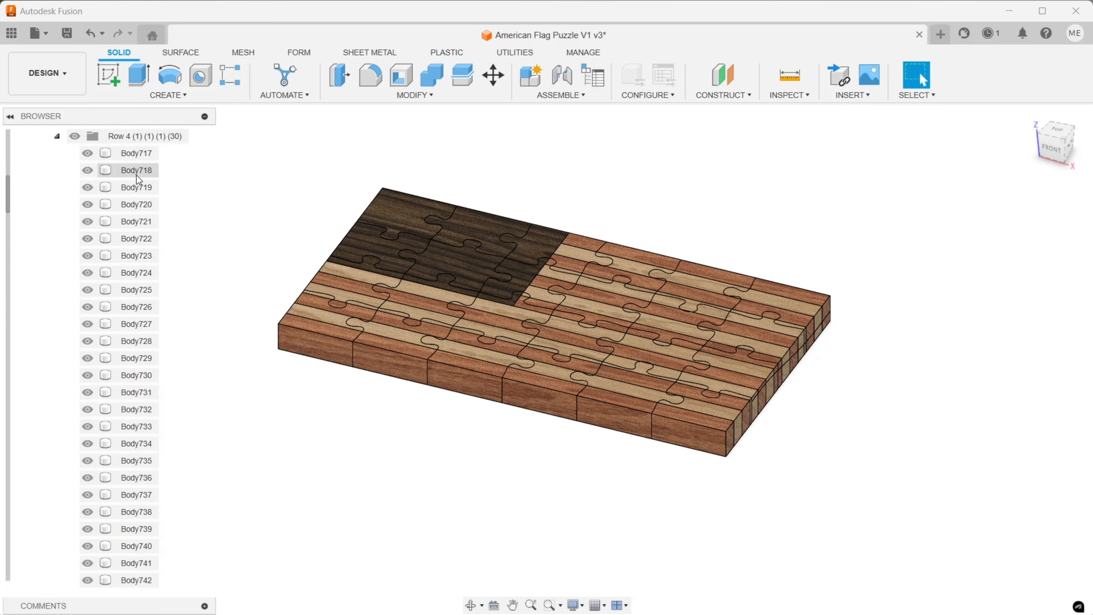
click(136, 156)
scroll(147, 547, down, 2)
shift+click(136, 528)
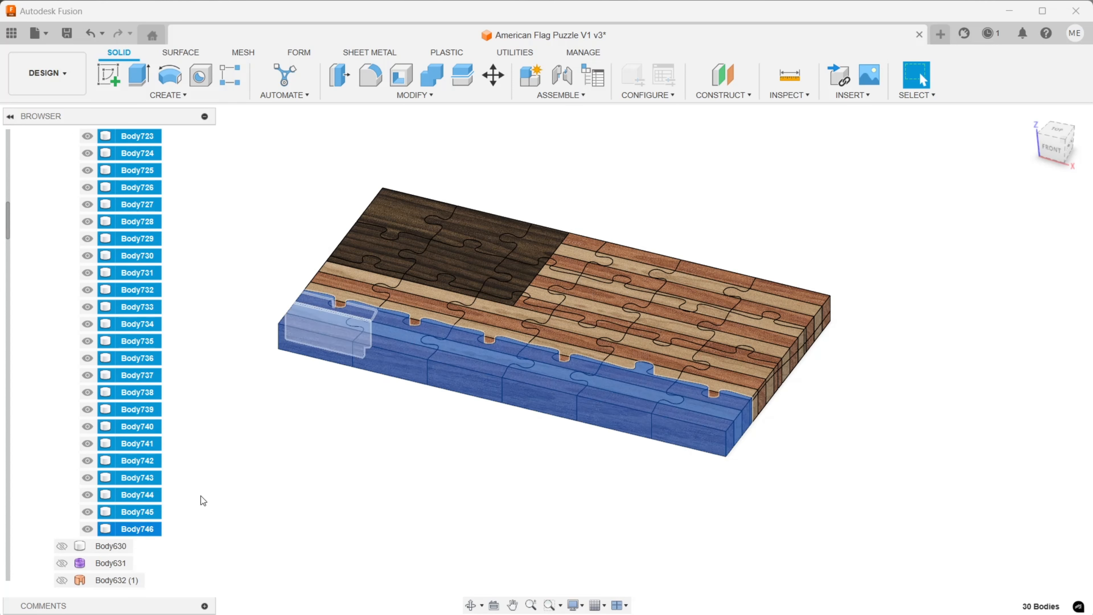
click(459, 77)
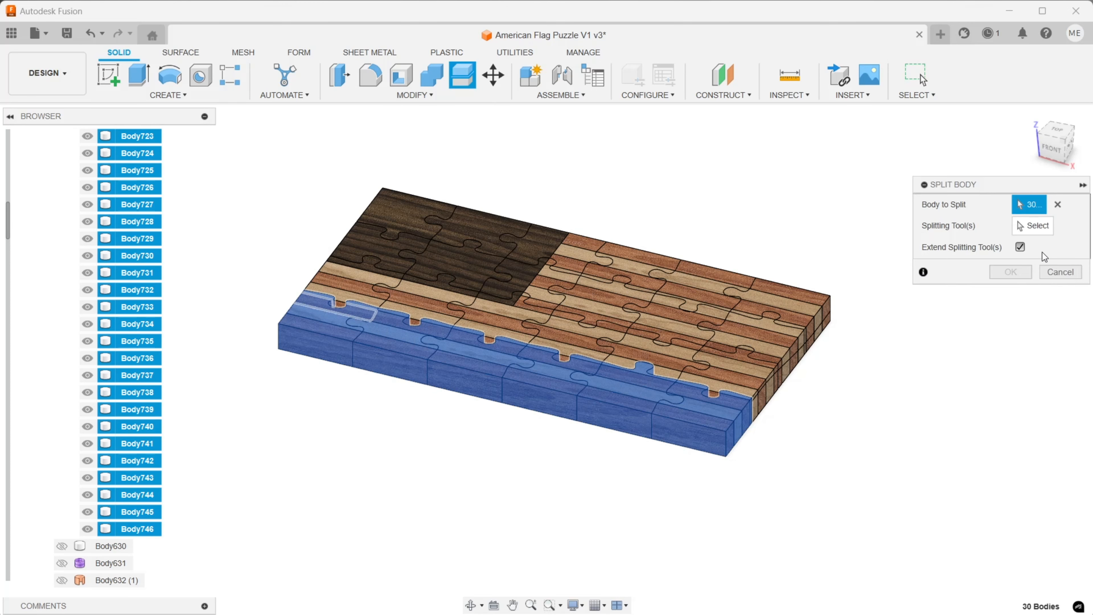
click(1033, 225)
scroll(120, 525, down, 1)
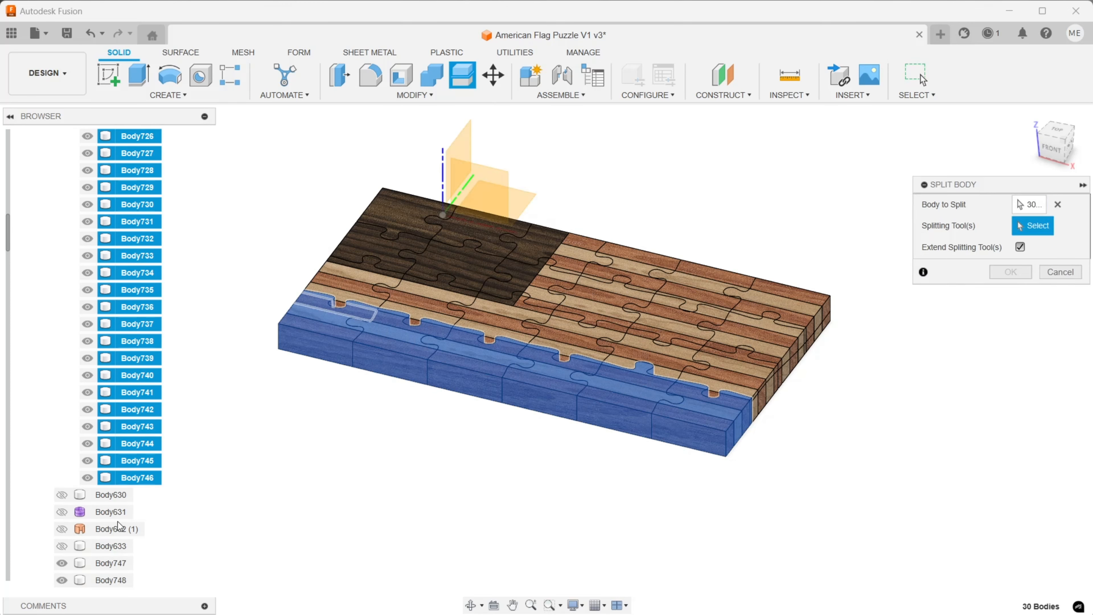
click(119, 528)
click(1009, 272)
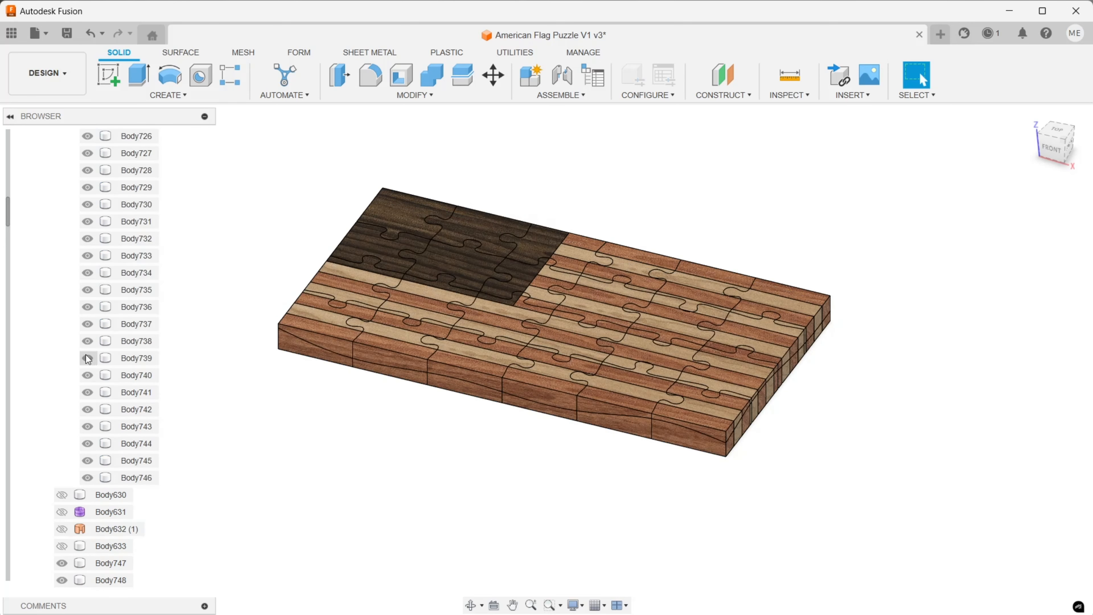
scroll(86, 335, up, 6)
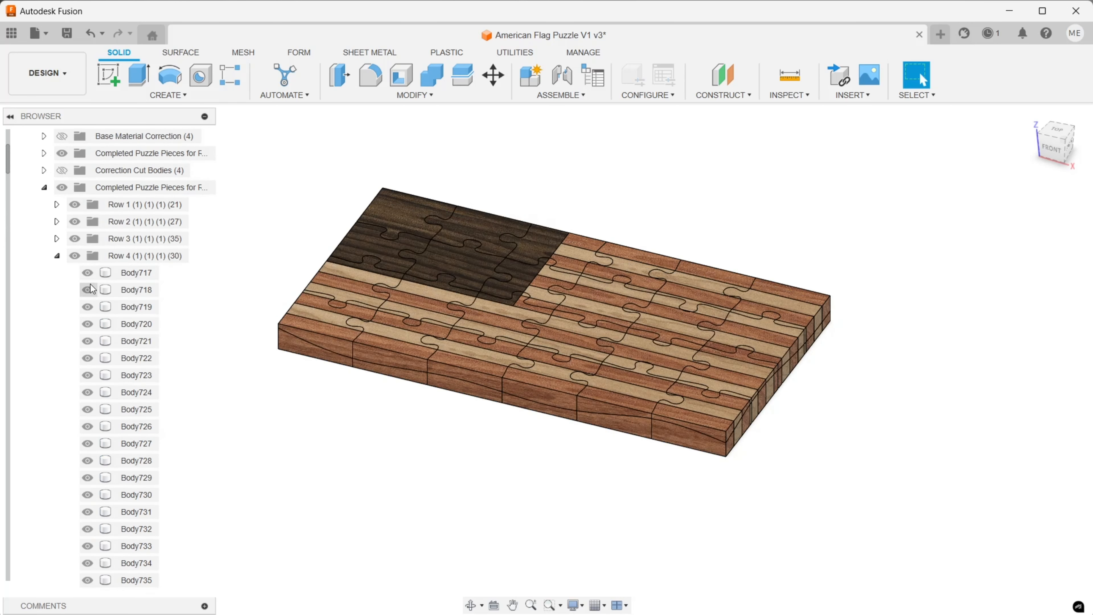
click(43, 187)
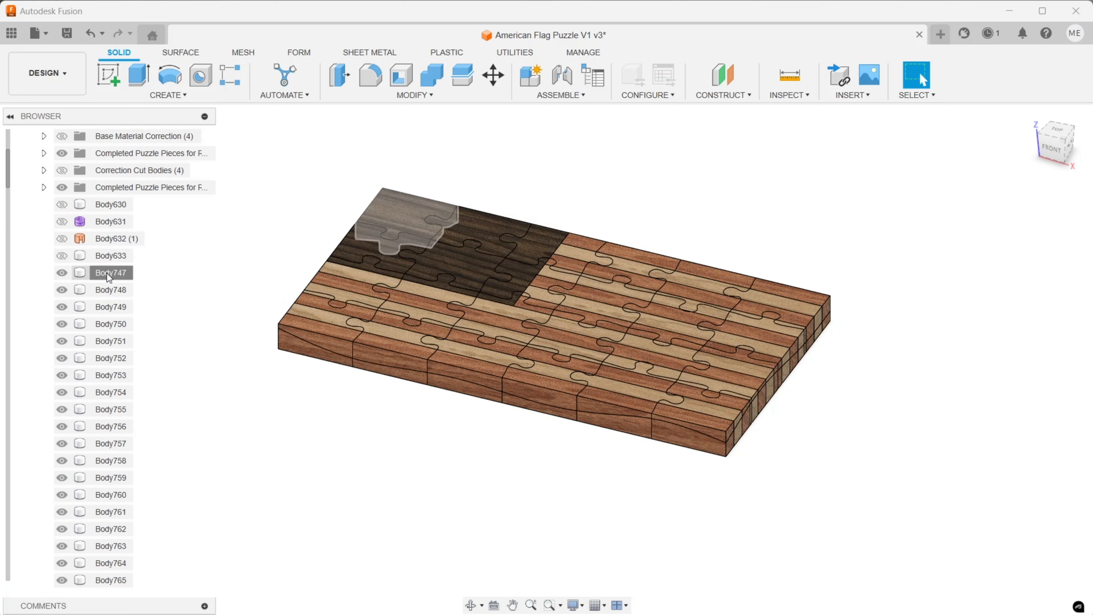
Step: Delete the leftover split bodies Body747 through Body859
click(95, 274)
scroll(108, 387, down, 7)
scroll(112, 493, down, 15)
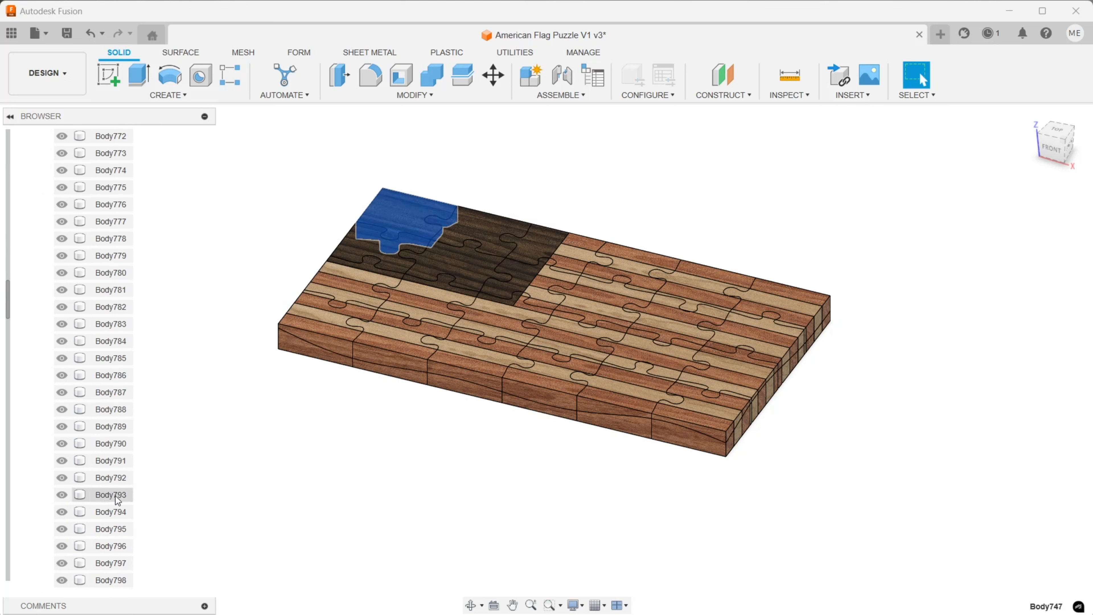
scroll(114, 500, down, 7)
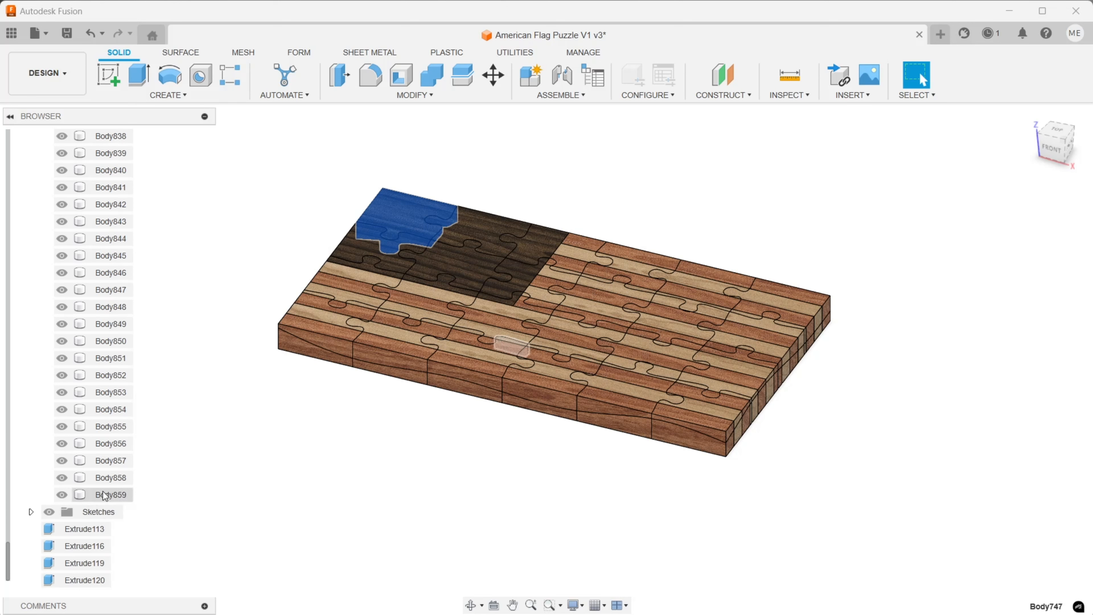
shift+click(108, 495)
key(Delete)
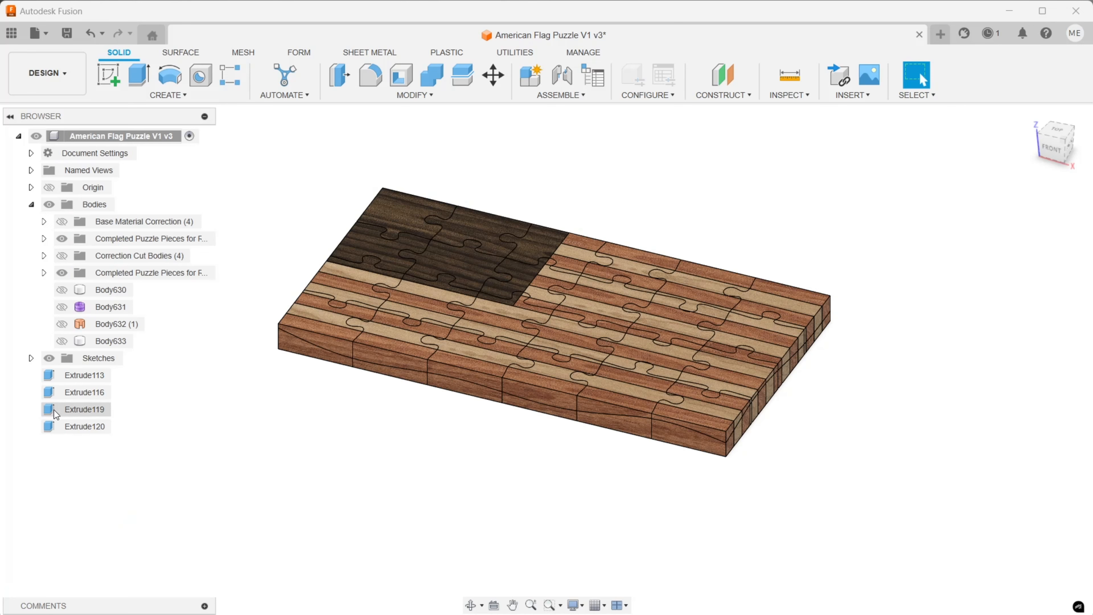
Step: Hide the original completed puzzle pieces group so only the wavy copy is displayed
scroll(508, 393, up, 2)
scroll(508, 392, up, 2)
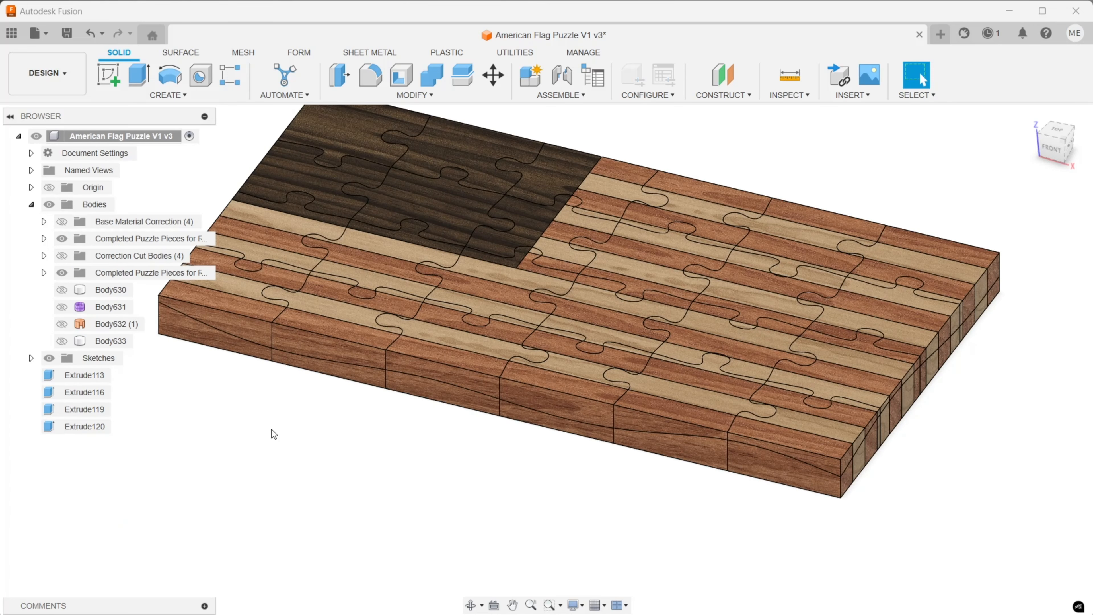
scroll(198, 411, down, 2)
middle_drag(198, 408, 297, 401)
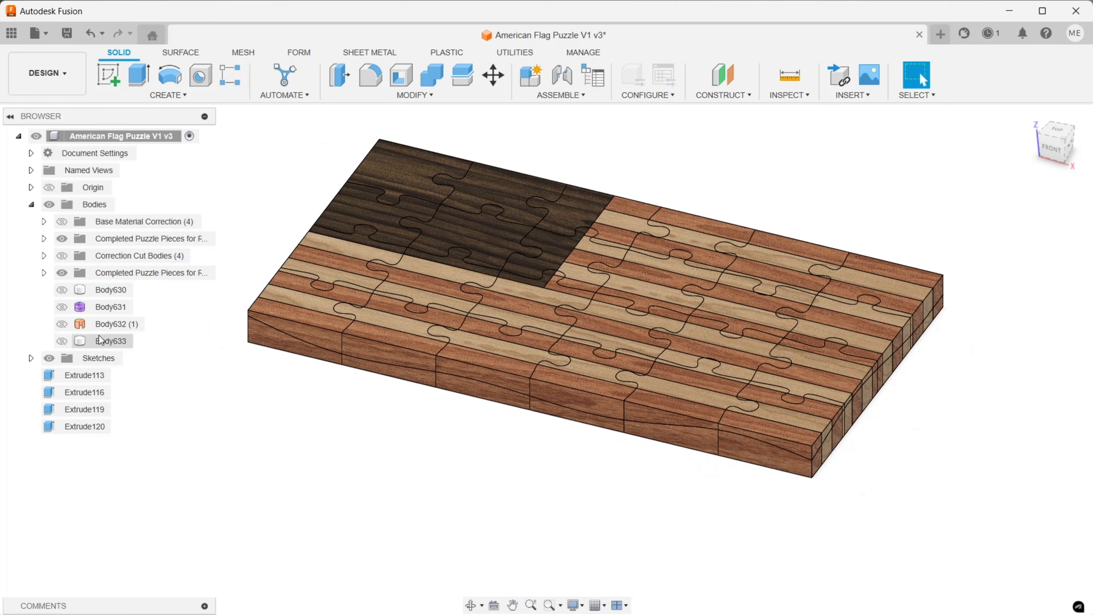
click(62, 239)
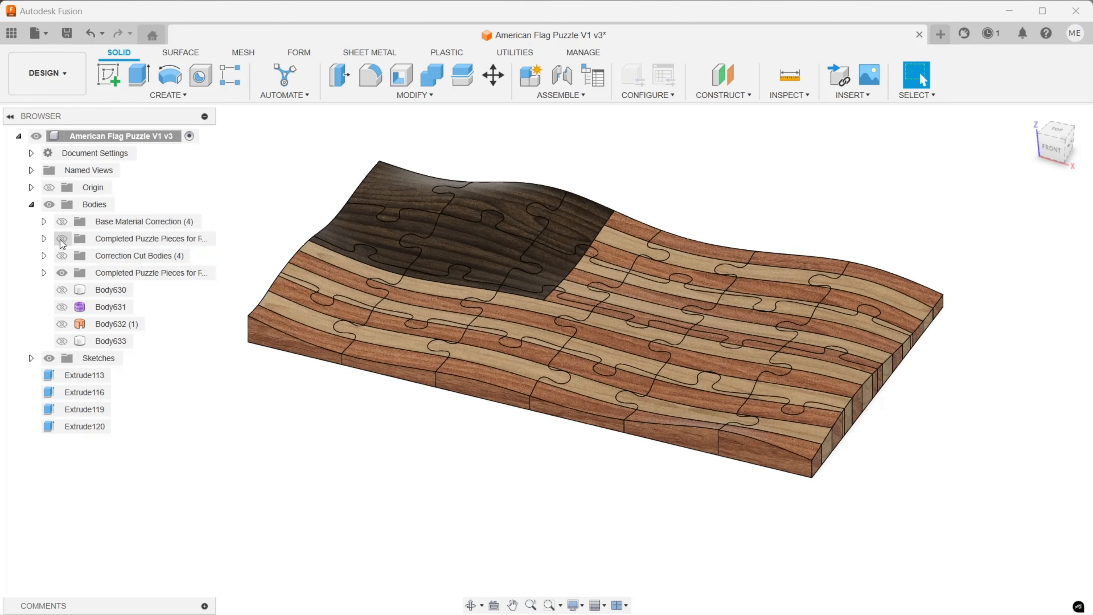
scroll(418, 435, down, 1)
Step: Measure the length of the vertical edge at the wavy flag's striped front corner
middle_drag(416, 461, 429, 458)
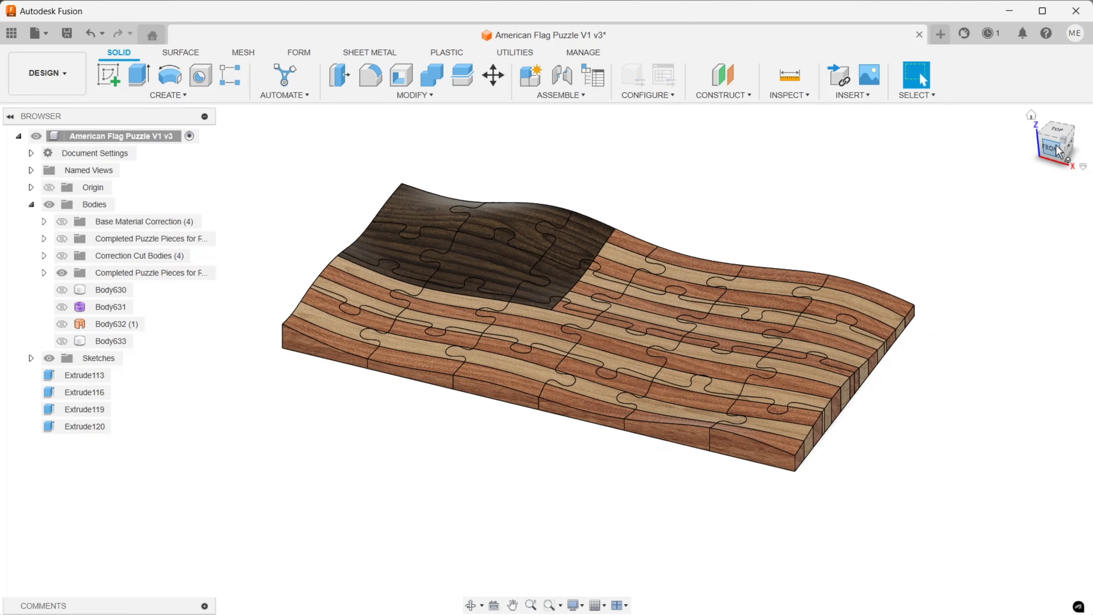
mouse_move(1062, 143)
mouse_down()
mouse_move(1027, 131)
mouse_move(1018, 153)
mouse_move(992, 123)
mouse_move(985, 135)
mouse_move(1018, 161)
mouse_move(1019, 146)
mouse_up()
scroll(665, 482, up, 5)
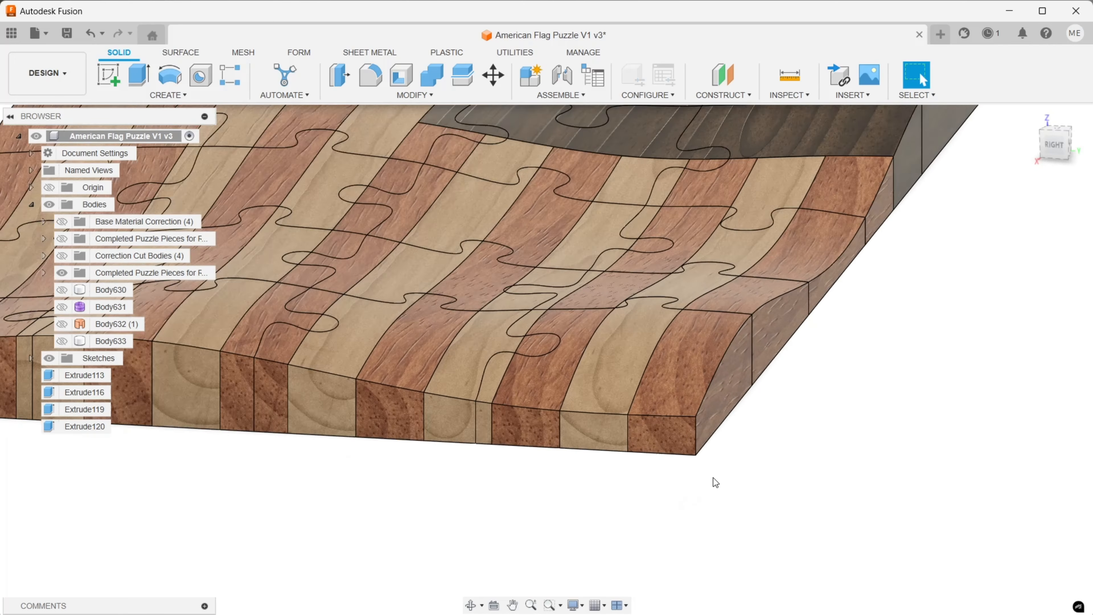
click(693, 422)
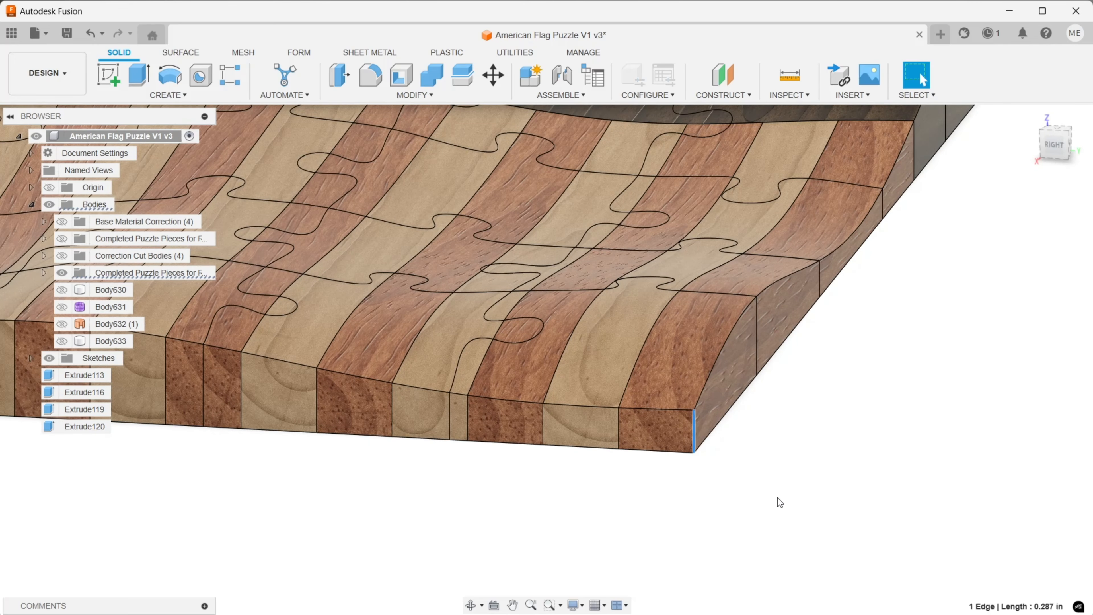
scroll(688, 426, down, 4)
scroll(685, 439, down, 2)
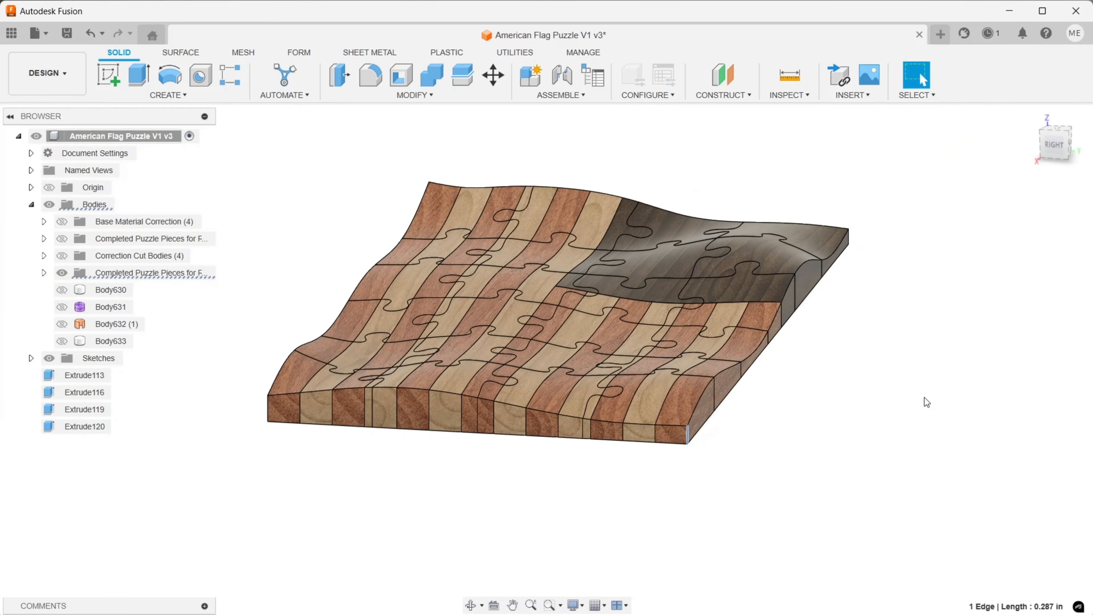
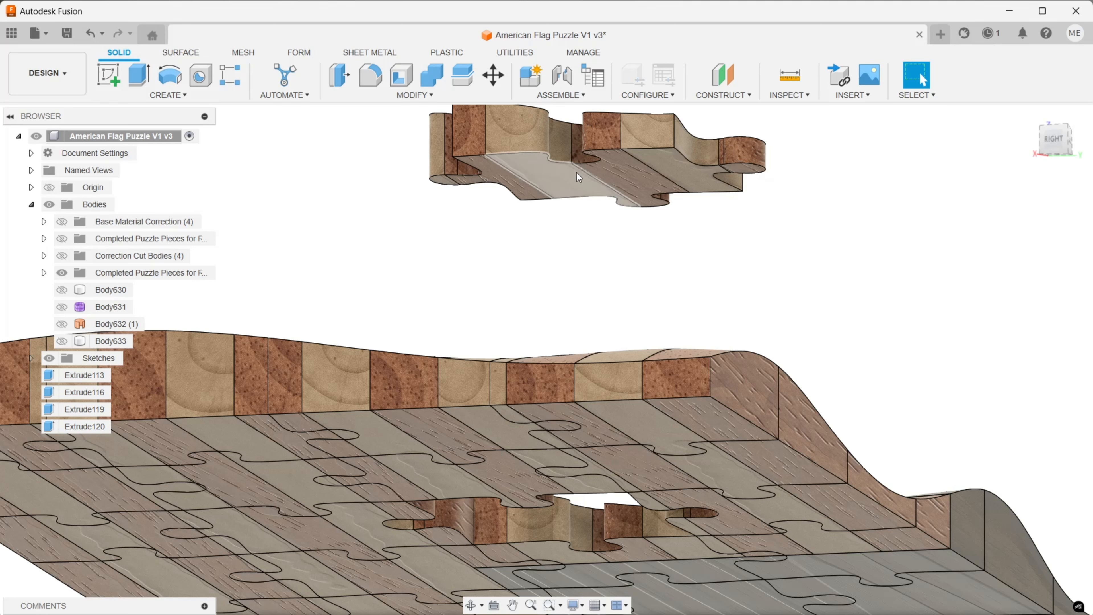
Step: Examine the raised puzzle piece and its gap, and undo the move that lifted it out of the wavy flag
middle_drag(830, 314, 825, 312)
drag(1054, 139, 1069, 170)
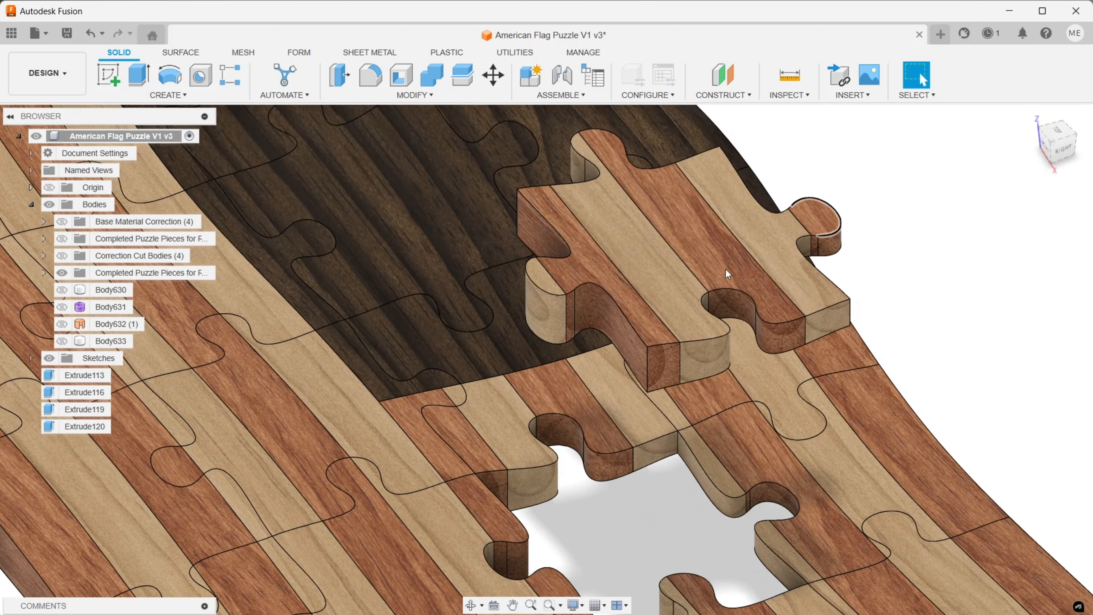
scroll(495, 366, up, 2)
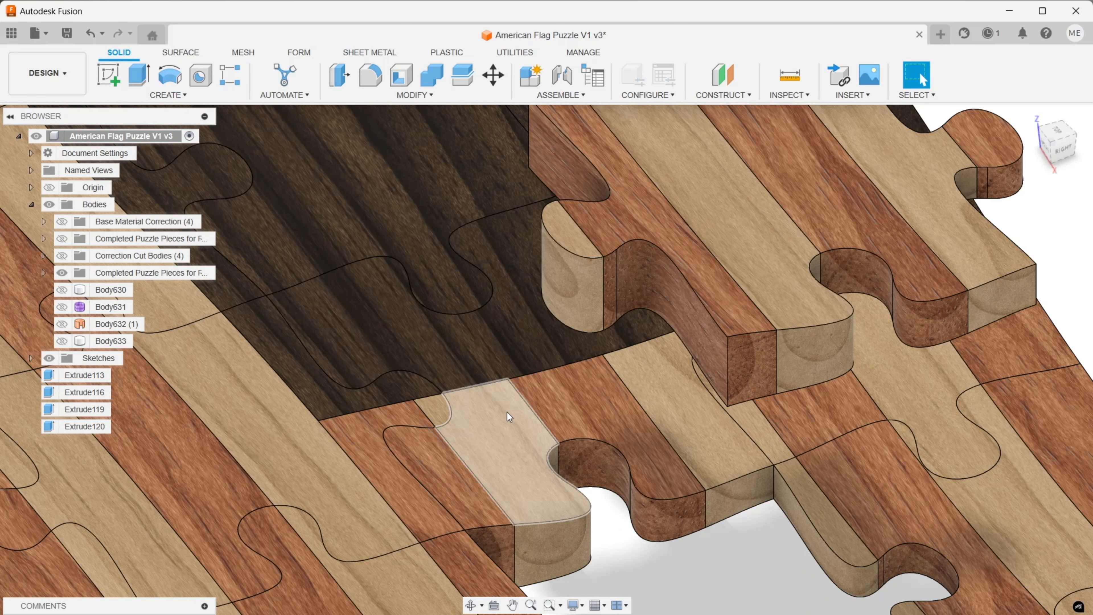
scroll(510, 355, down, 1)
mouse_move(482, 383)
middle_down()
mouse_move(603, 313)
mouse_move(538, 327)
mouse_move(562, 333)
mouse_move(546, 361)
mouse_move(645, 353)
middle_up()
scroll(546, 318, down, 4)
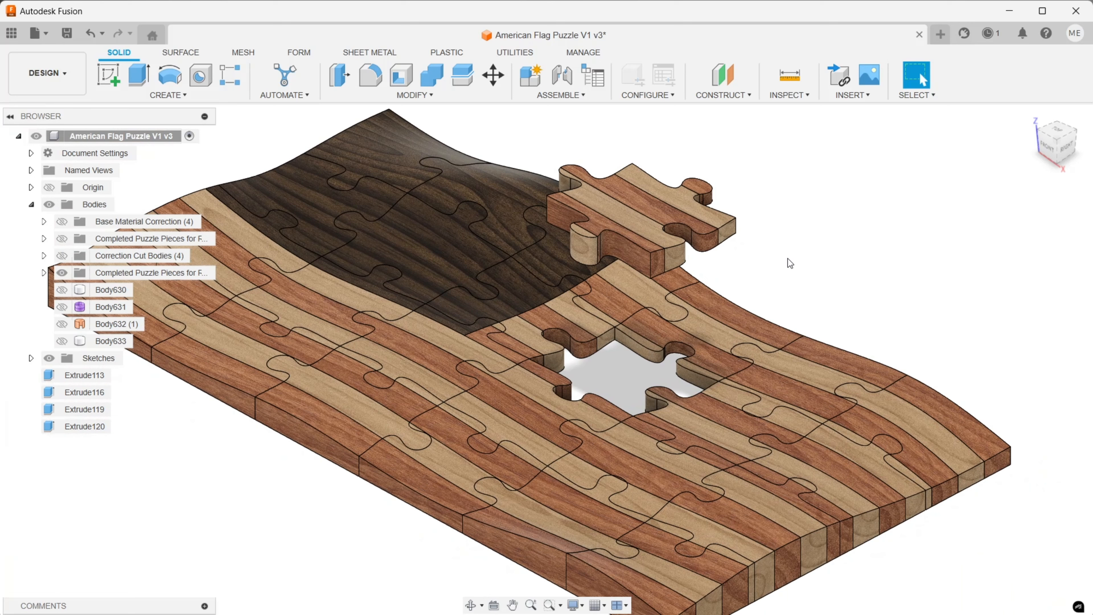
click(88, 34)
click(1053, 151)
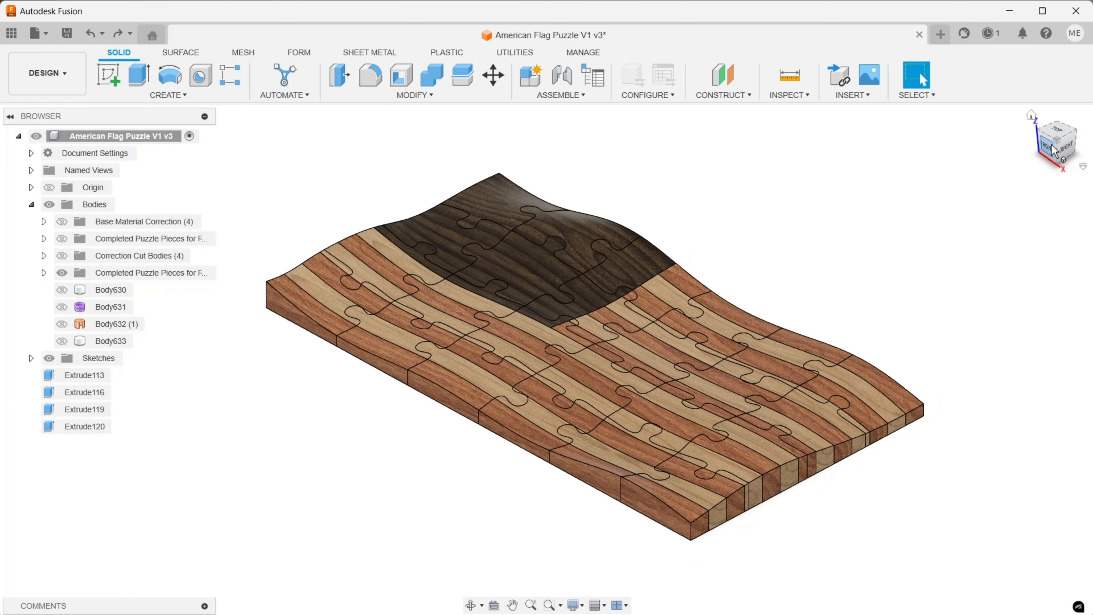
shift+middle_drag(486, 350, 580, 227)
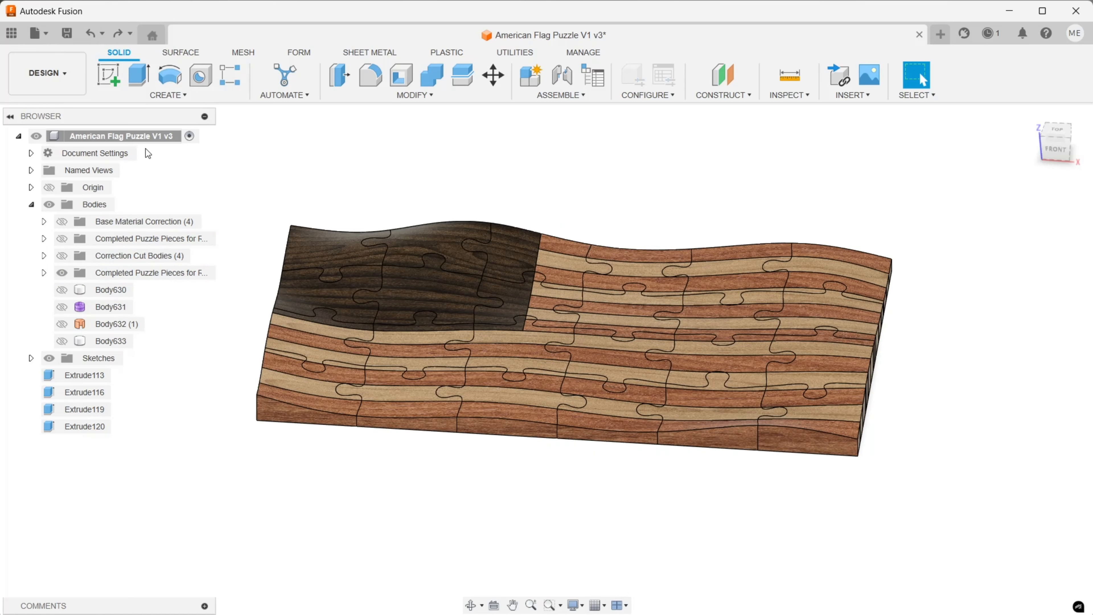
Step: Show the solid wavy body Body630 and hide the wavy puzzle pieces group
click(81, 75)
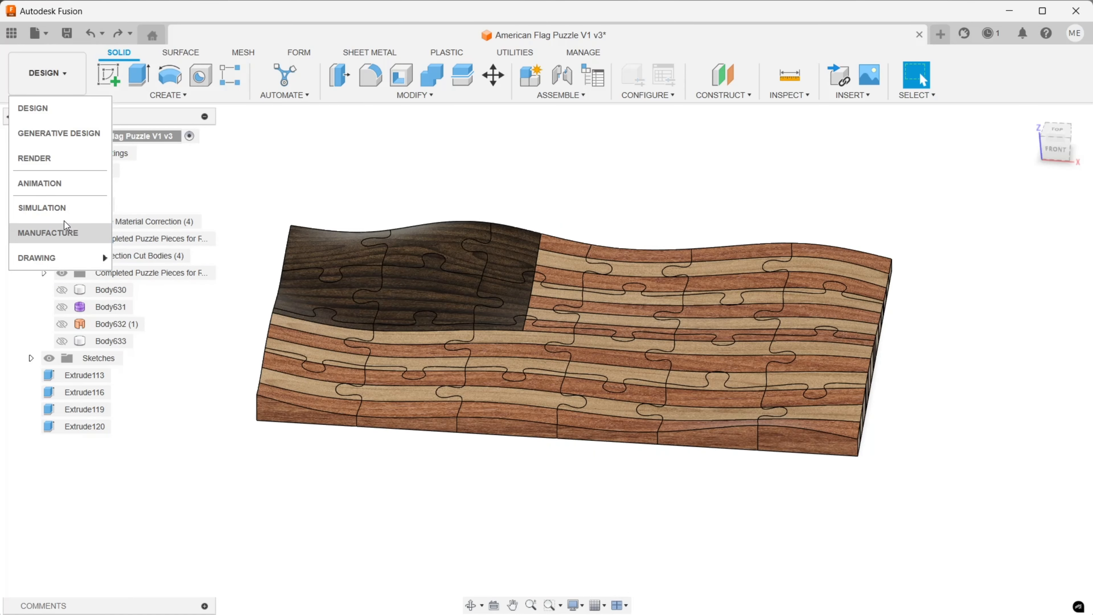
middle_drag(419, 183, 503, 168)
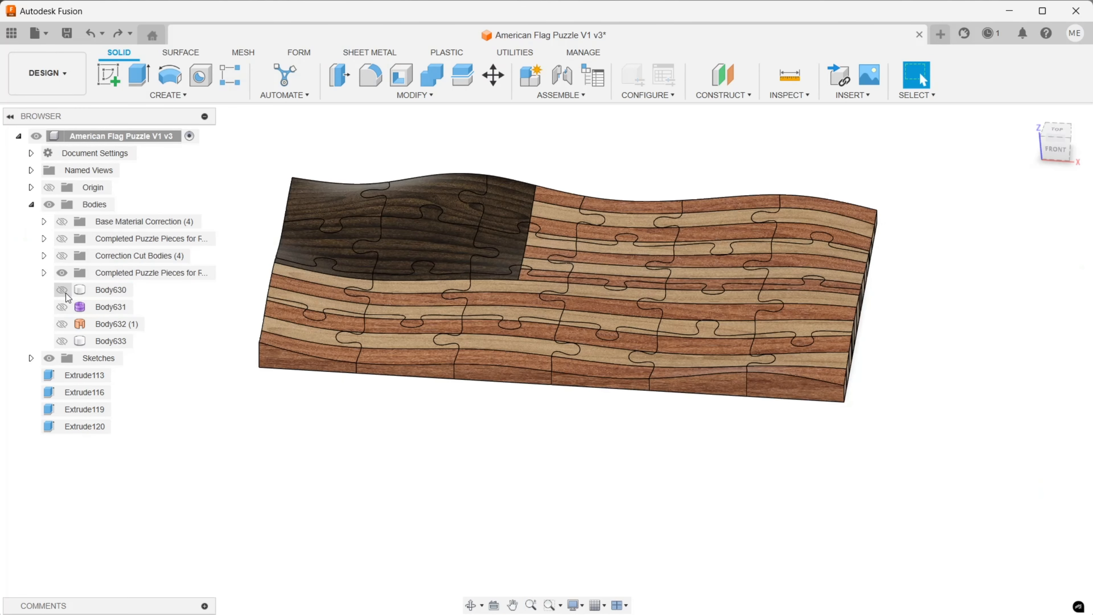
click(62, 291)
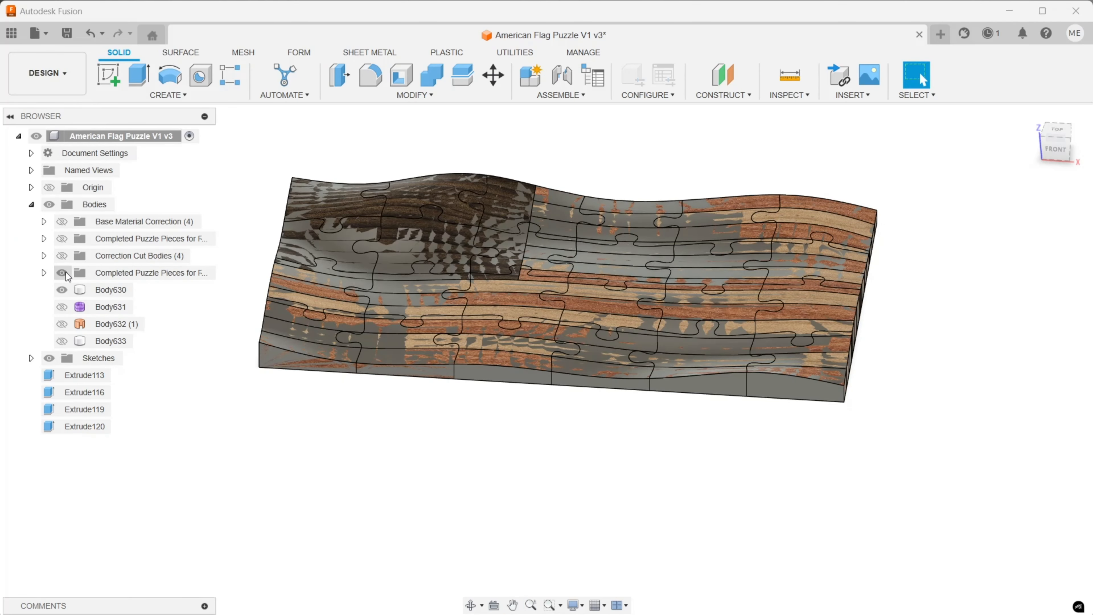
click(62, 273)
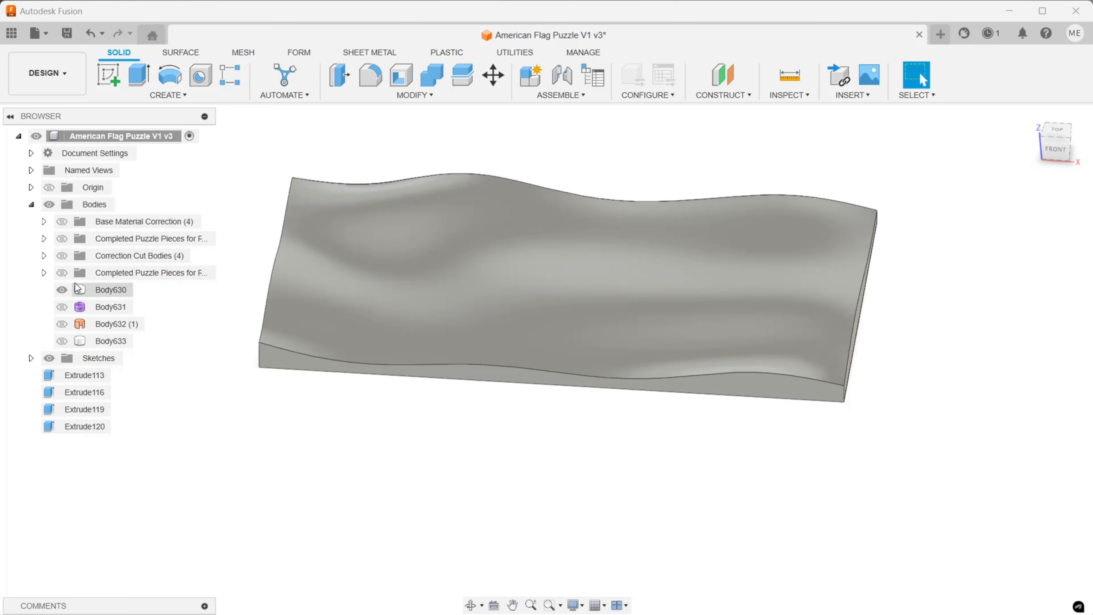
click(64, 288)
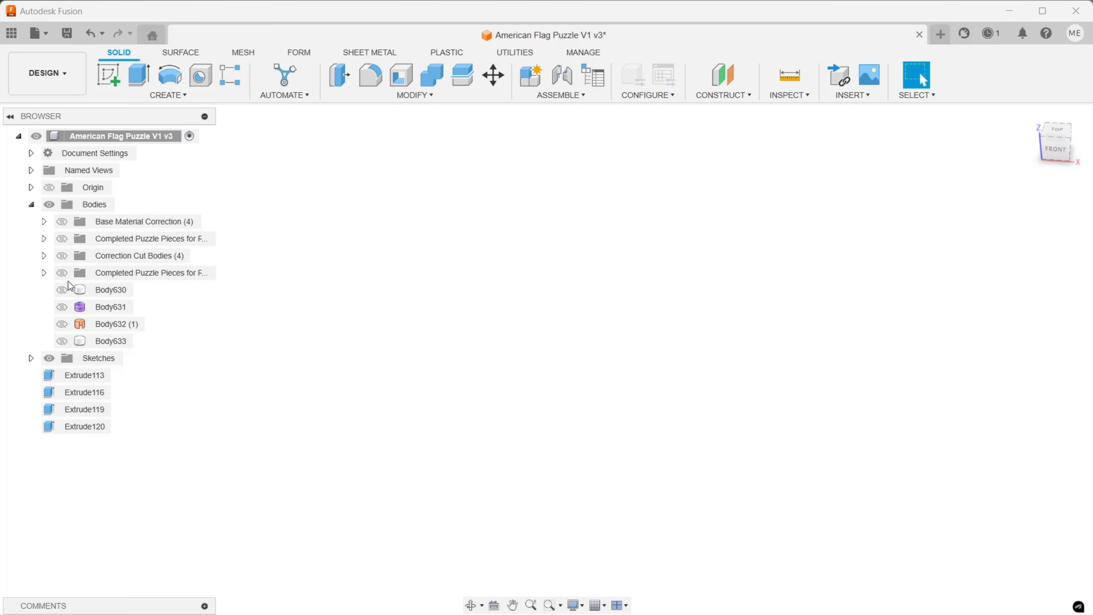
click(63, 273)
click(62, 289)
click(63, 273)
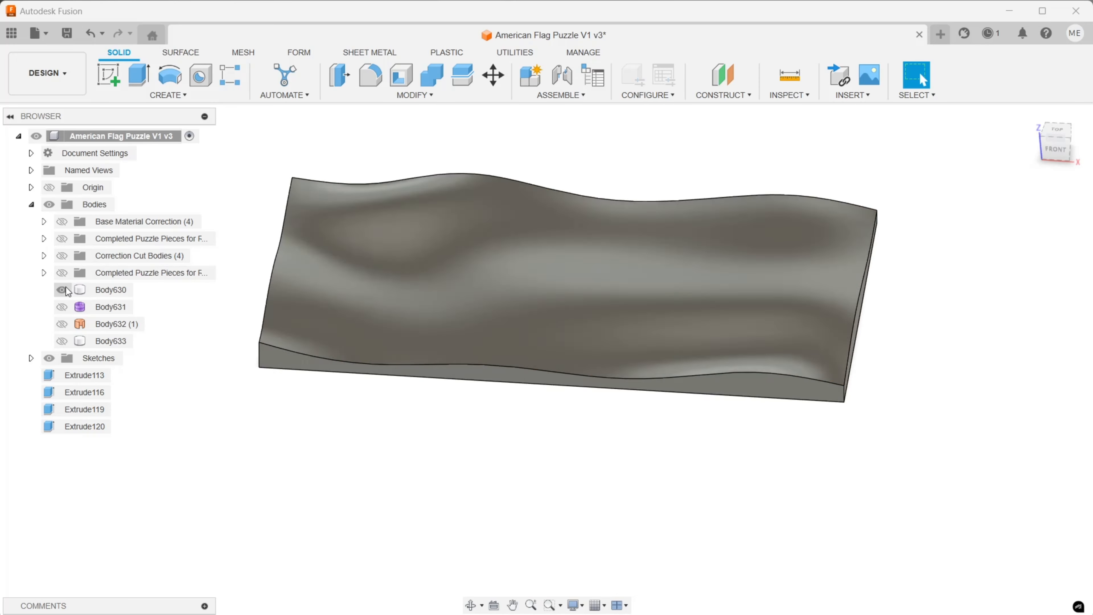
Step: Switch to the Manufacture workspace with the wavy Body630 displayed
middle_drag(532, 268, 617, 300)
scroll(598, 256, up, 3)
scroll(614, 291, down, 4)
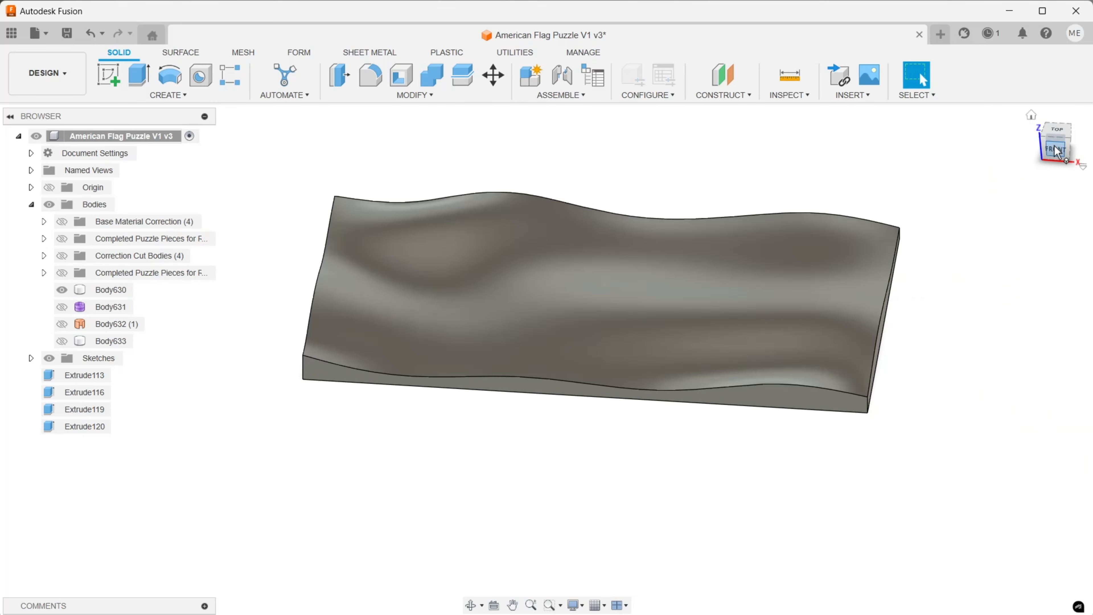
shift+middle_drag(547, 359, 547, 361)
scroll(529, 201, down, 1)
middle_drag(528, 201, 434, 176)
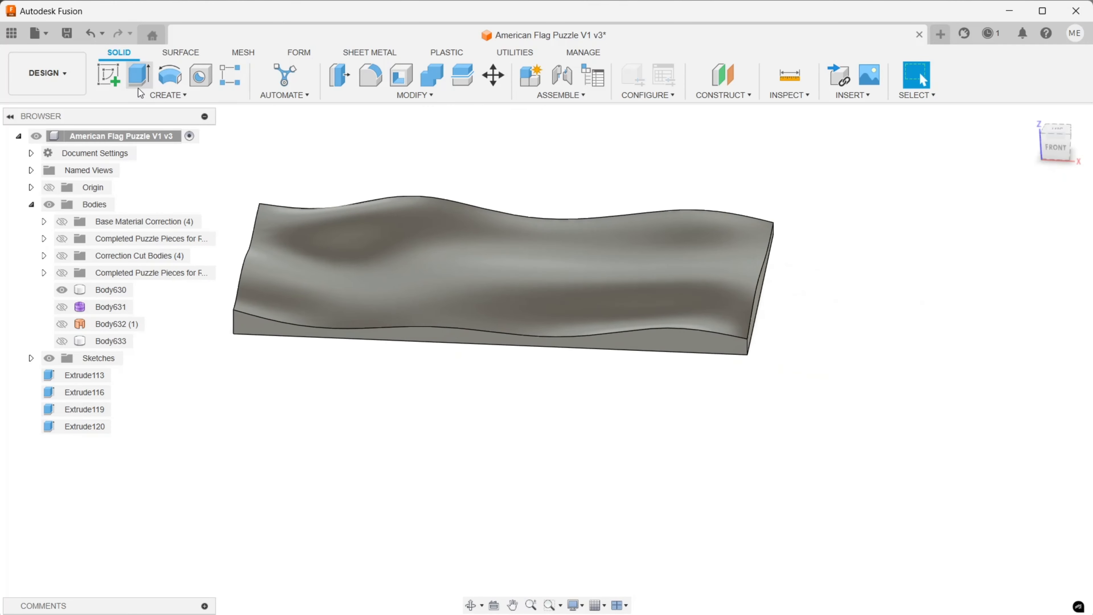
click(50, 73)
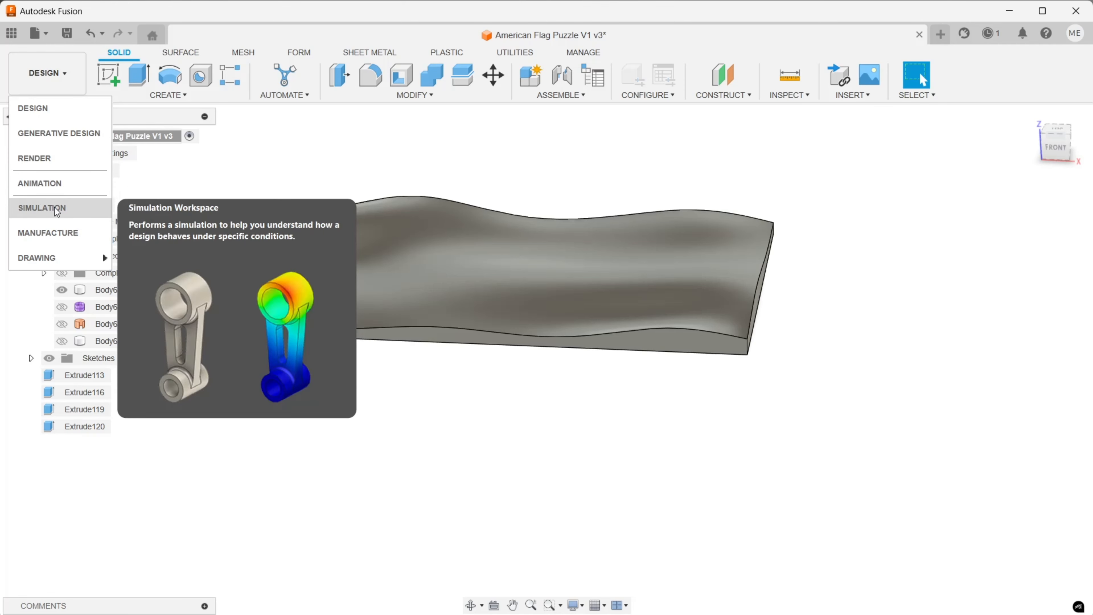
click(61, 233)
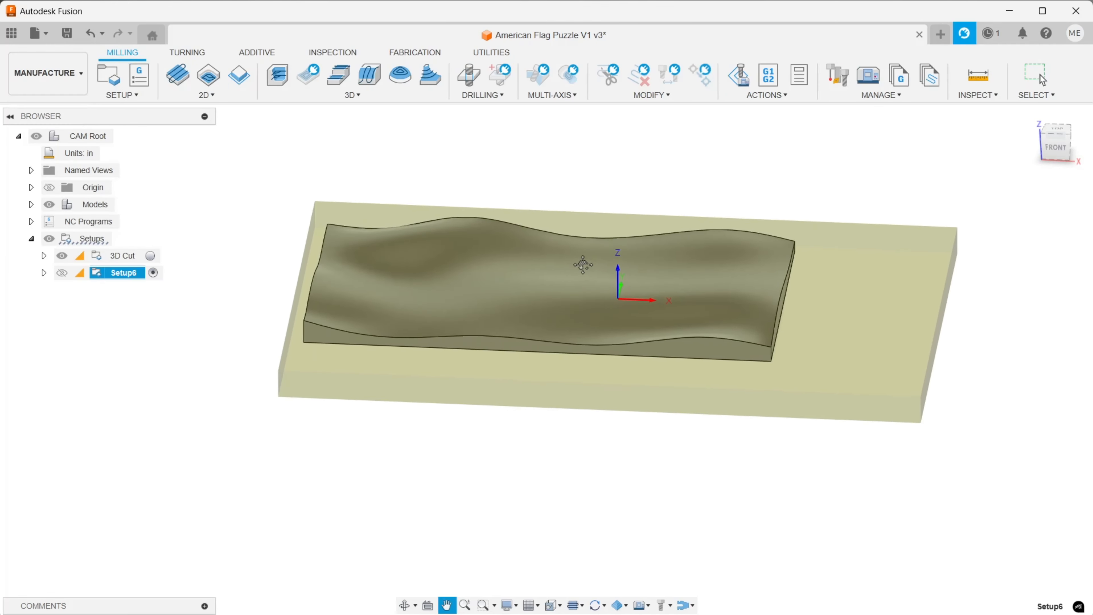
Step: Create a new milling setup and select the solid wavy body Body630 as its model
click(300, 229)
click(206, 95)
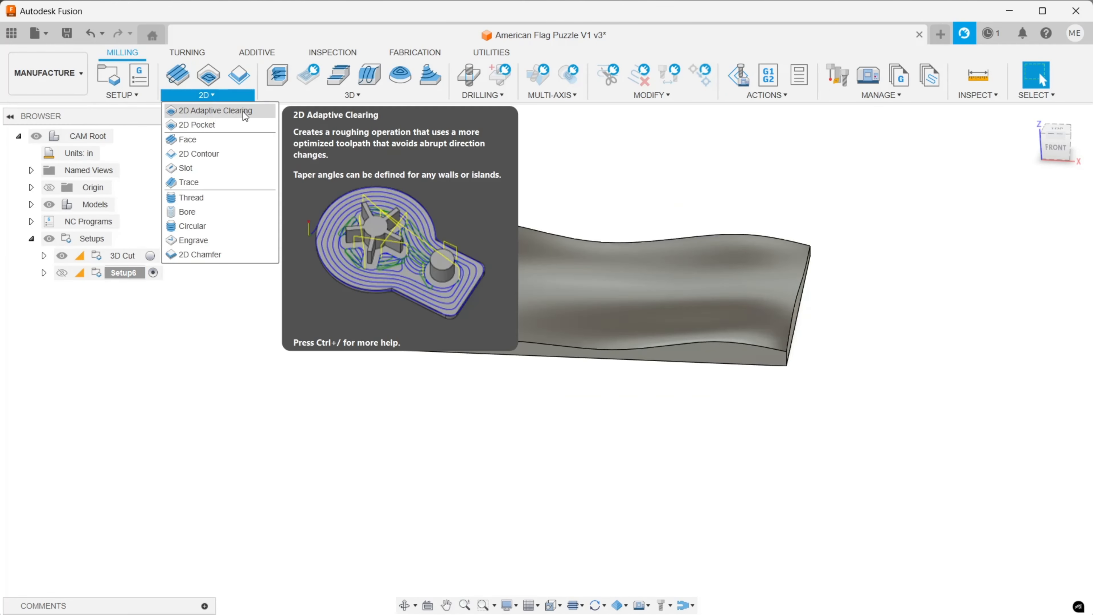
click(122, 95)
click(118, 110)
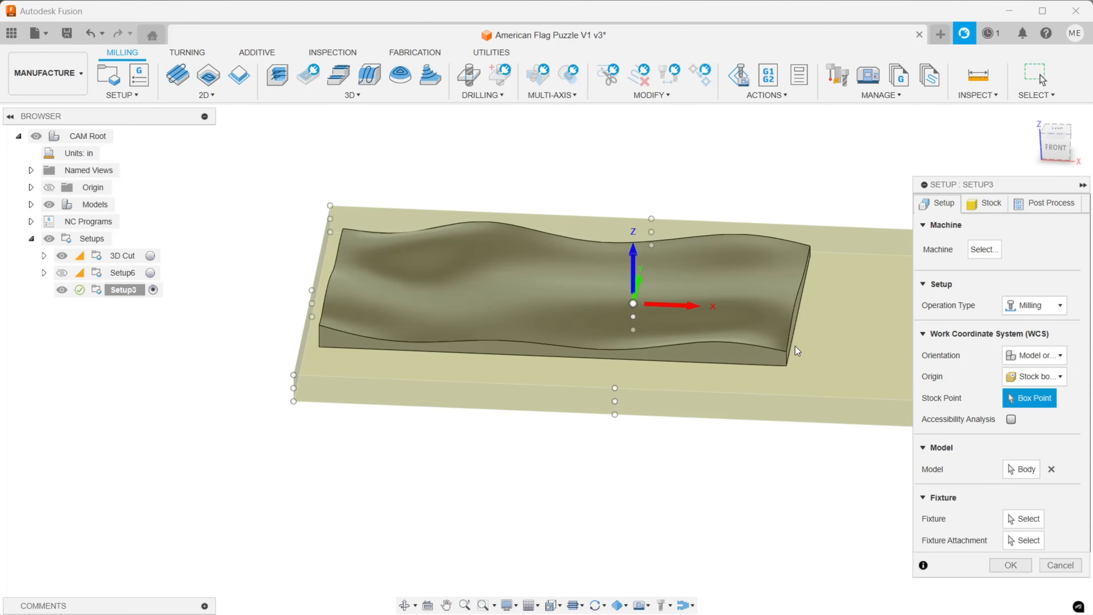
click(1021, 469)
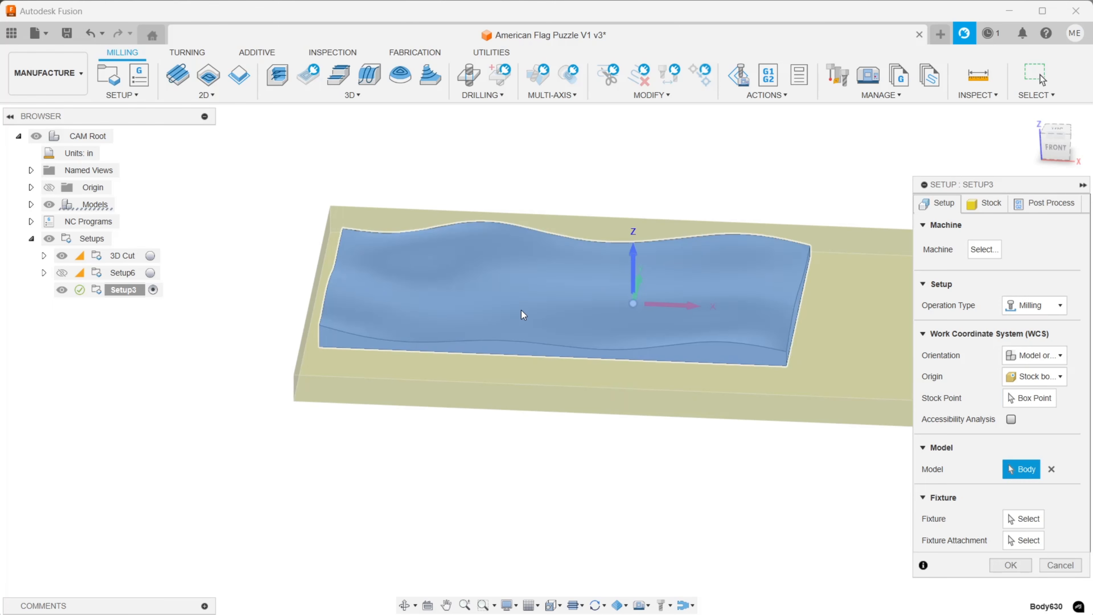
click(640, 314)
click(595, 278)
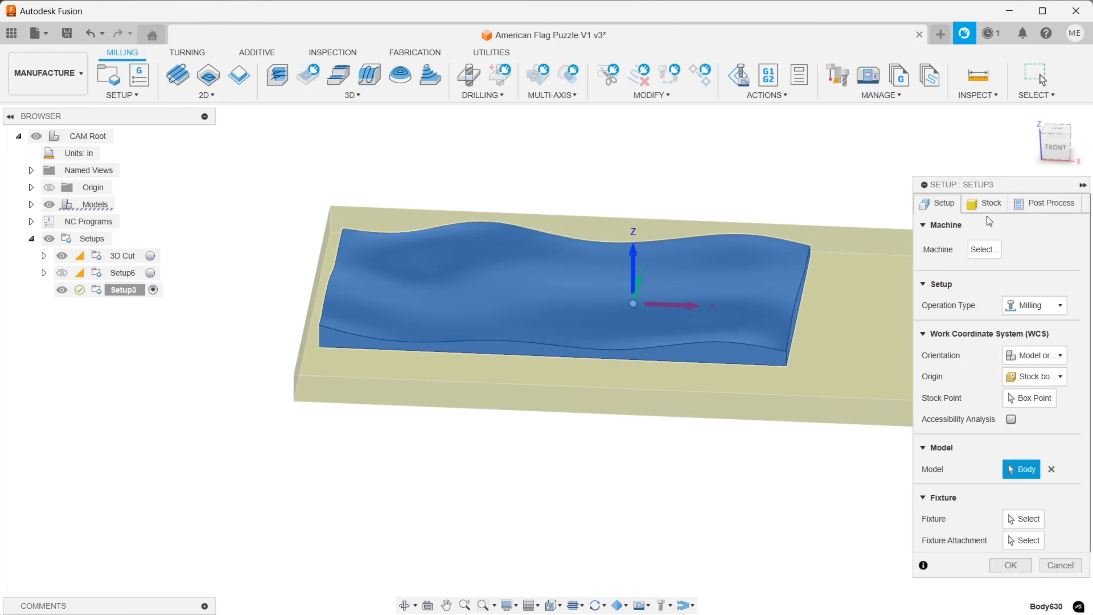
Step: Define the stock as a relative size box with 0 in side offset and 0 in top offset
click(986, 204)
click(1035, 249)
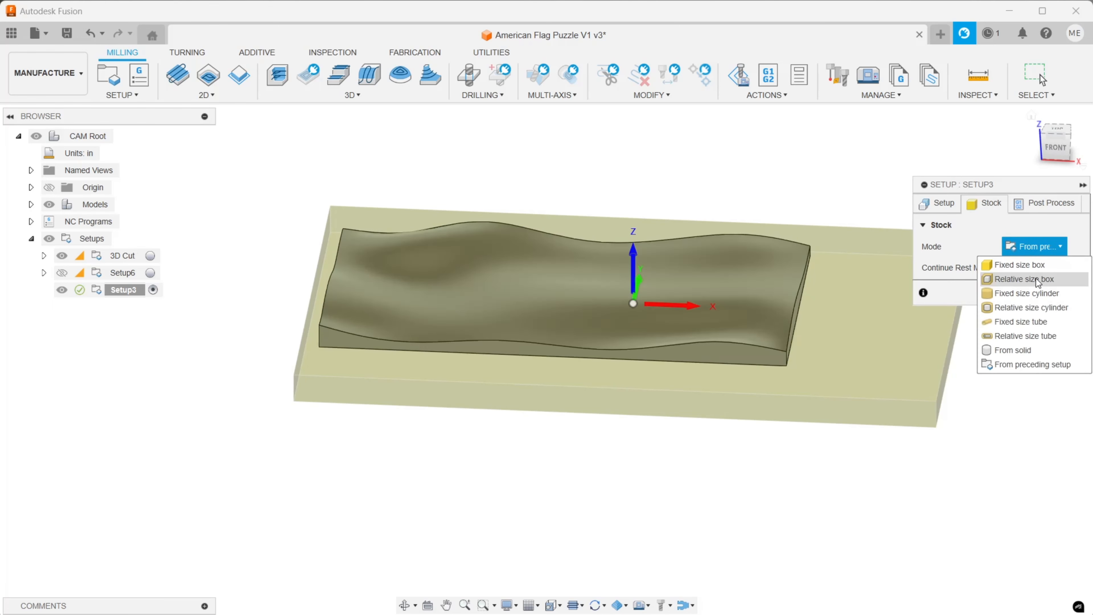
click(1039, 279)
click(1026, 289)
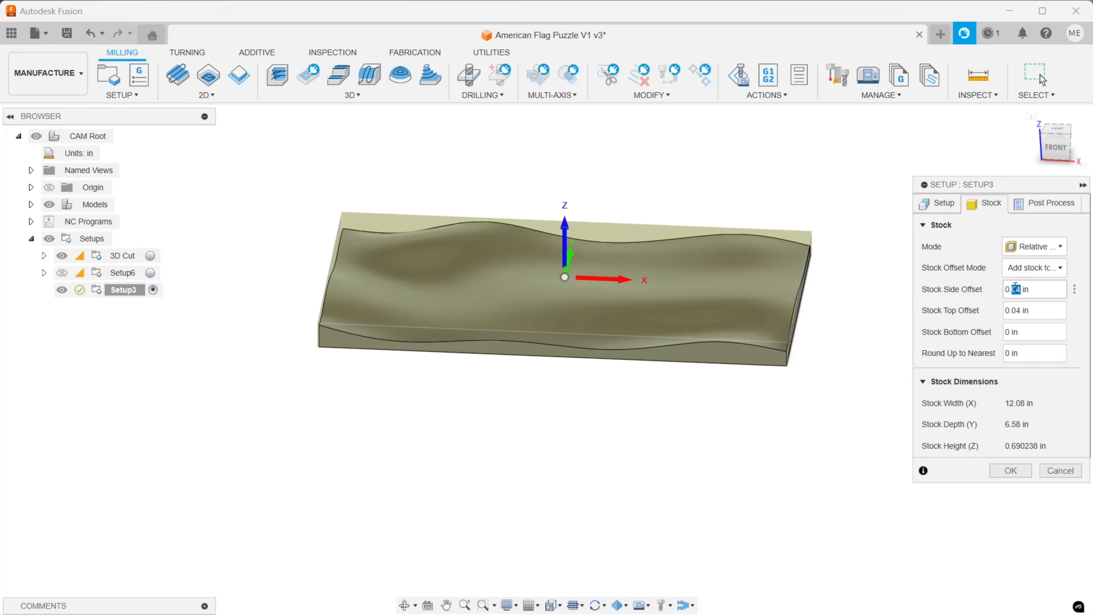
text(0)
click(1022, 309)
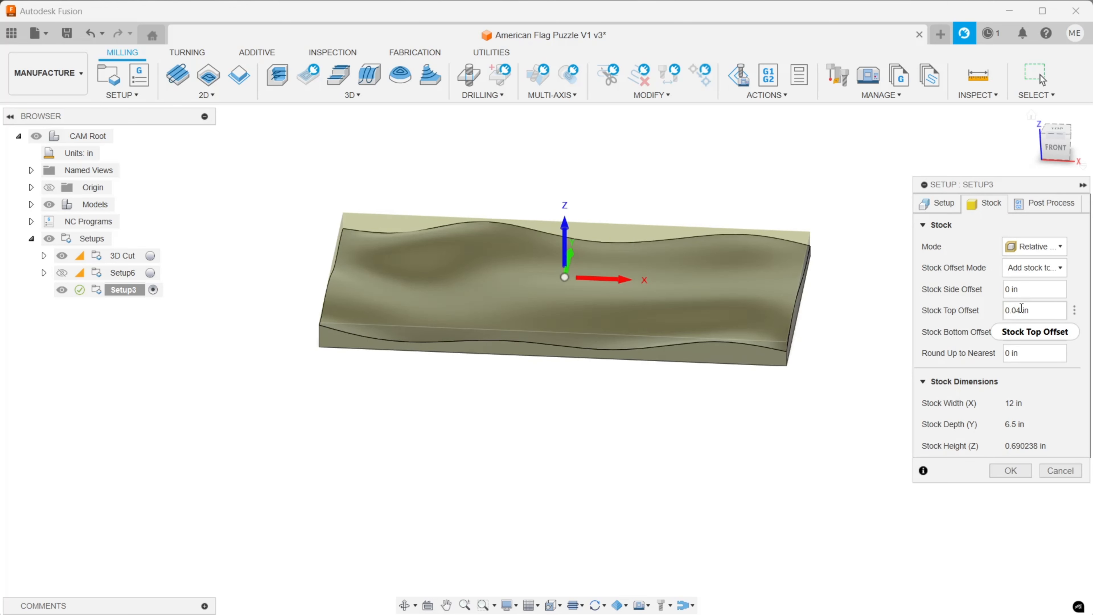
double_click(1022, 309)
text(0)
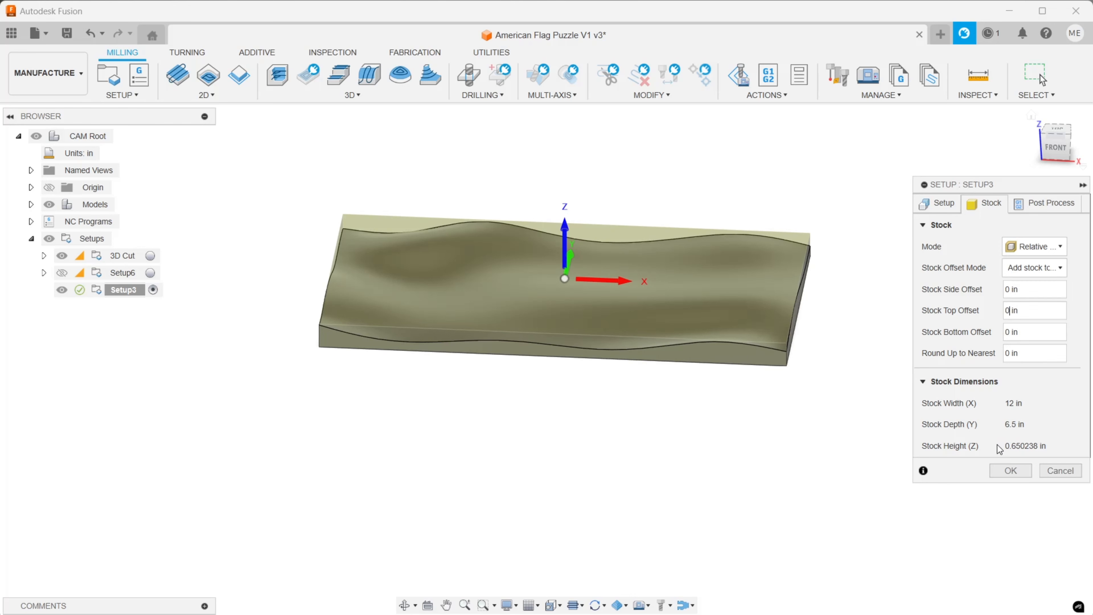
scroll(598, 285, up, 3)
scroll(611, 280, down, 3)
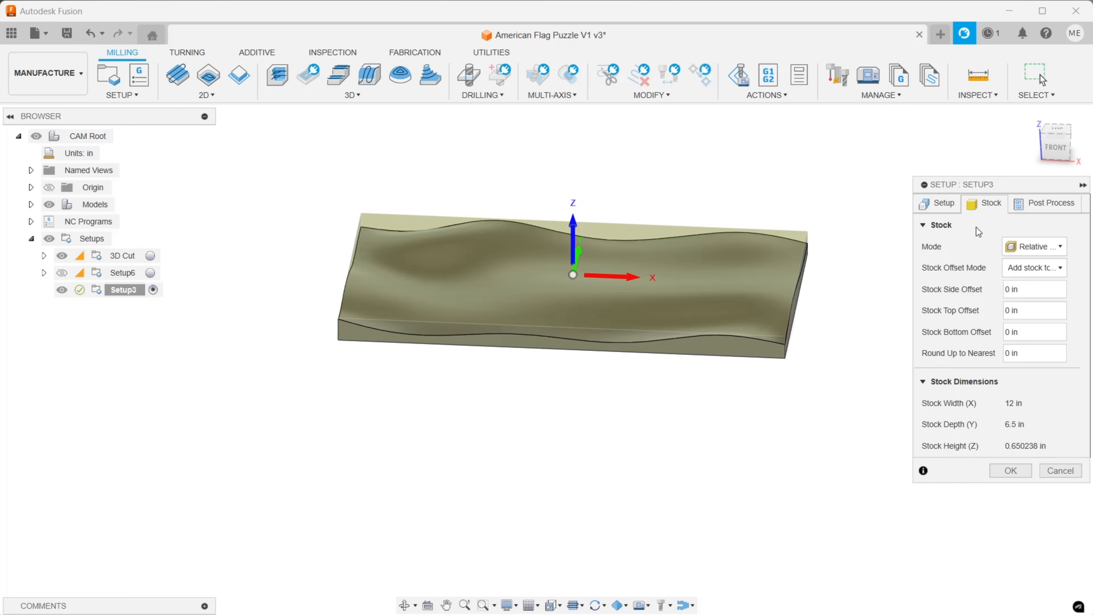
Step: Place the work coordinate origin at the stock's top centre box point and accept the new setup
click(933, 205)
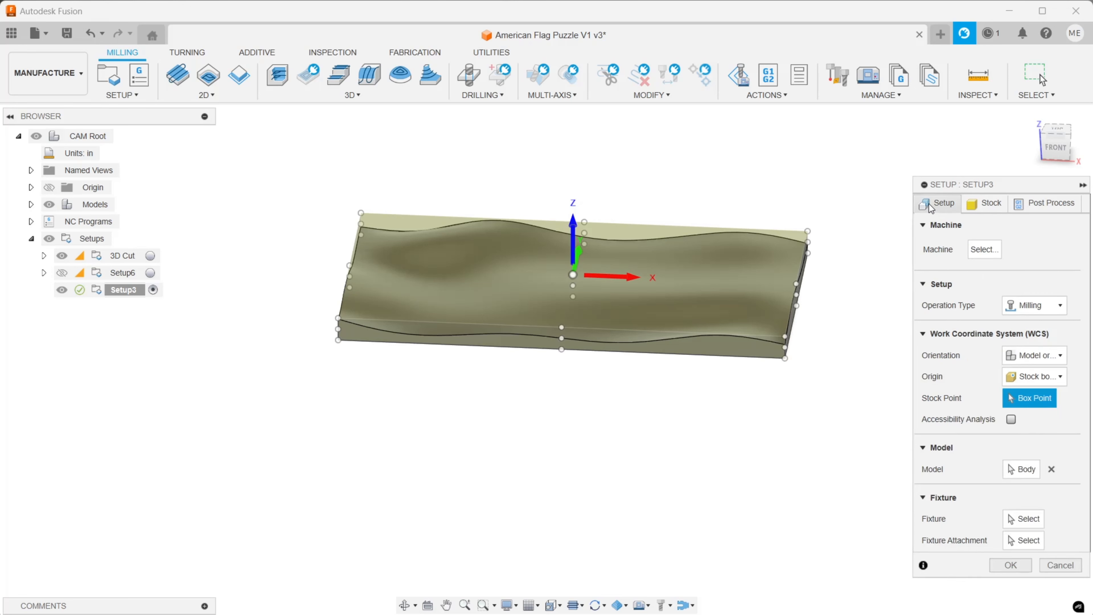
click(339, 319)
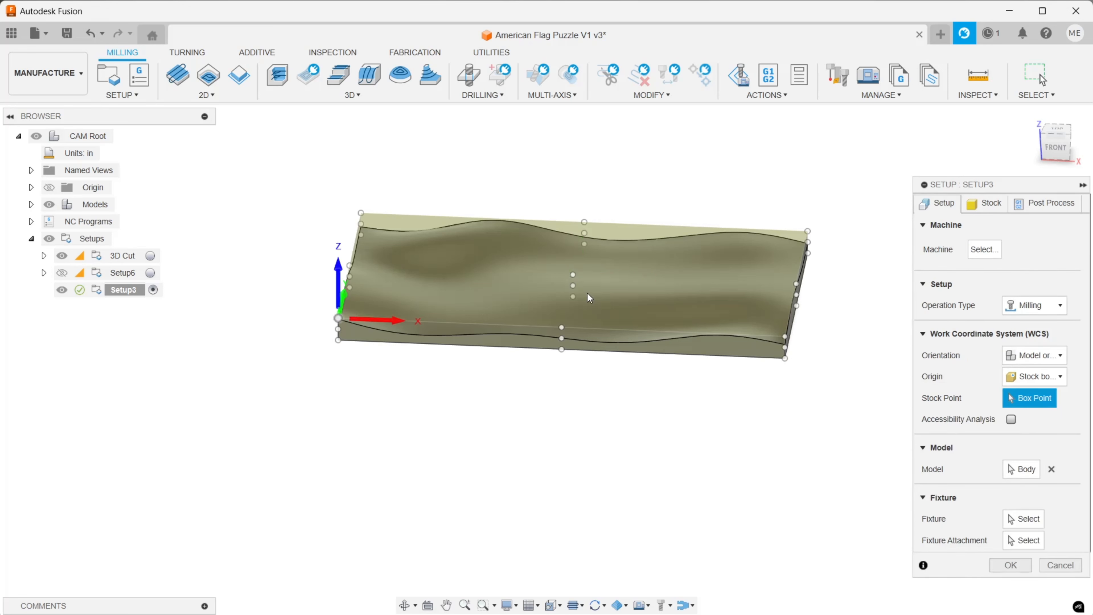
click(573, 275)
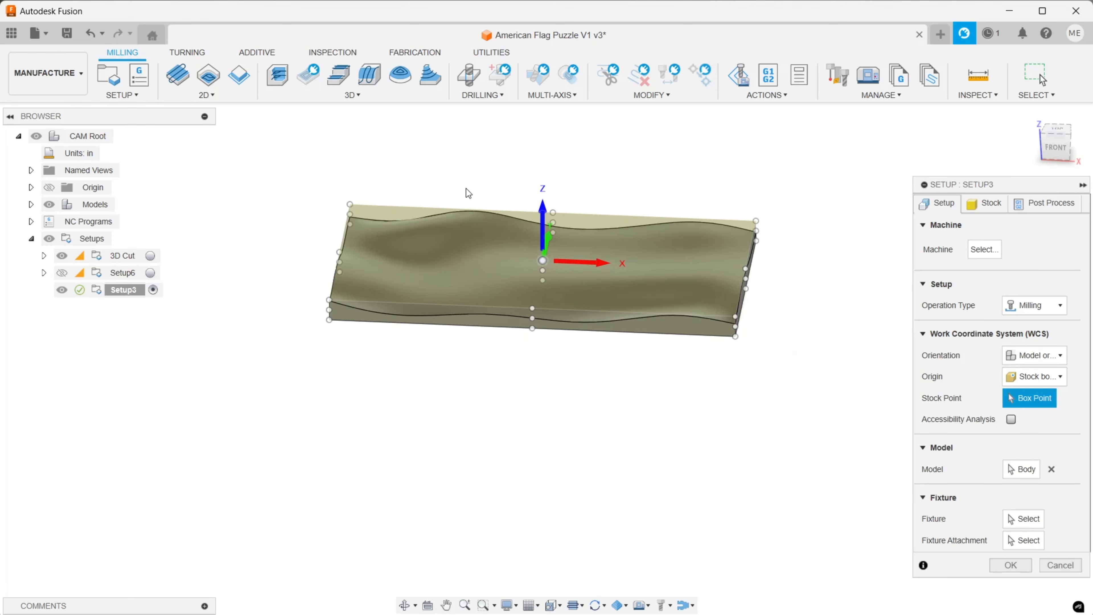
scroll(555, 256, up, 4)
scroll(555, 282, down, 4)
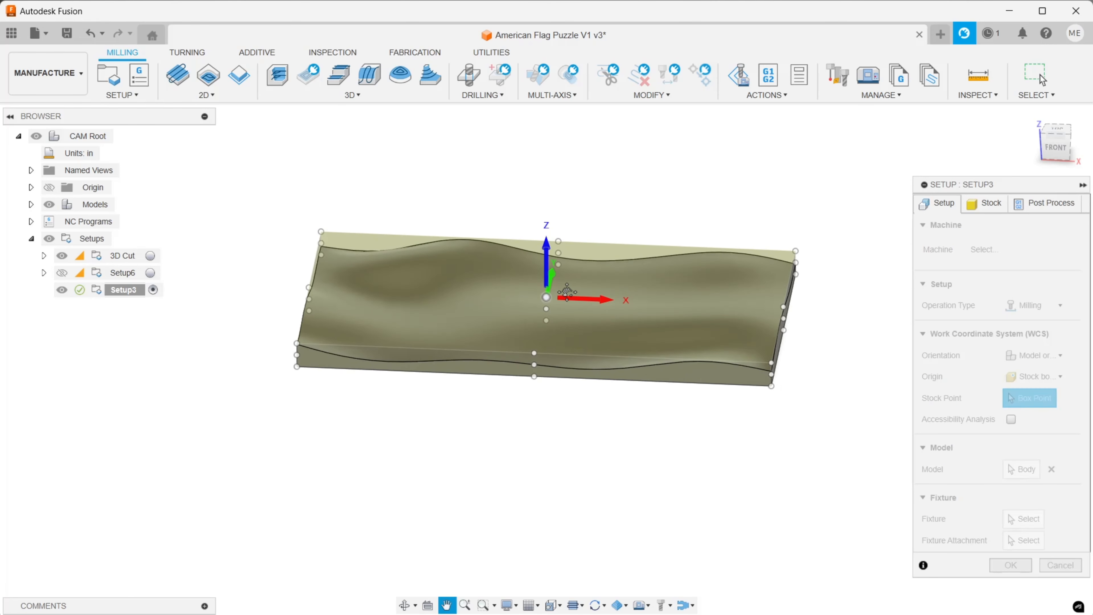
drag(1044, 149, 1049, 160)
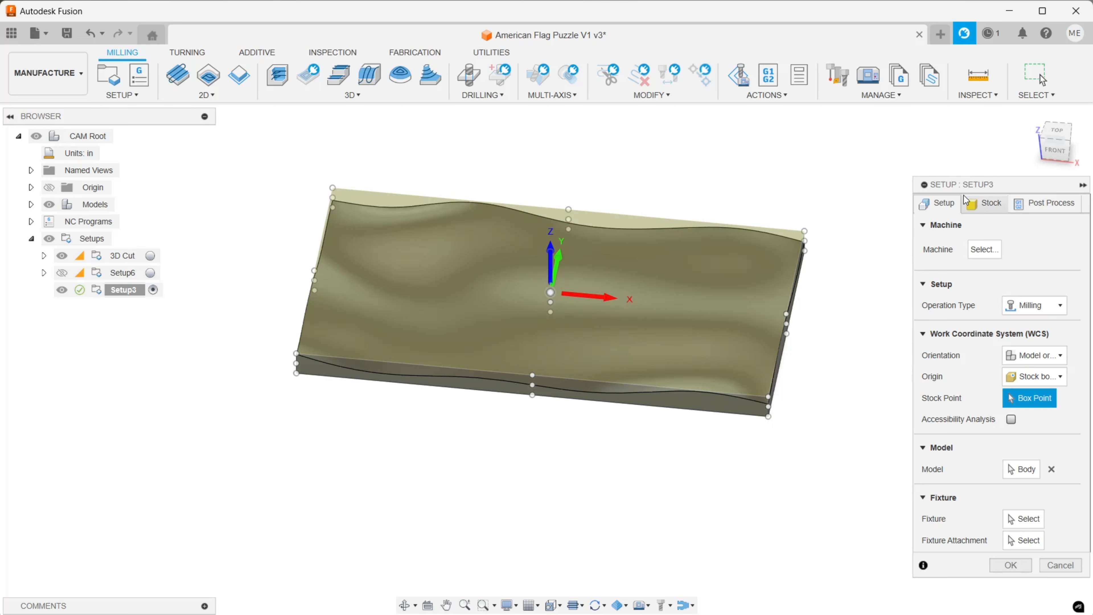
click(986, 203)
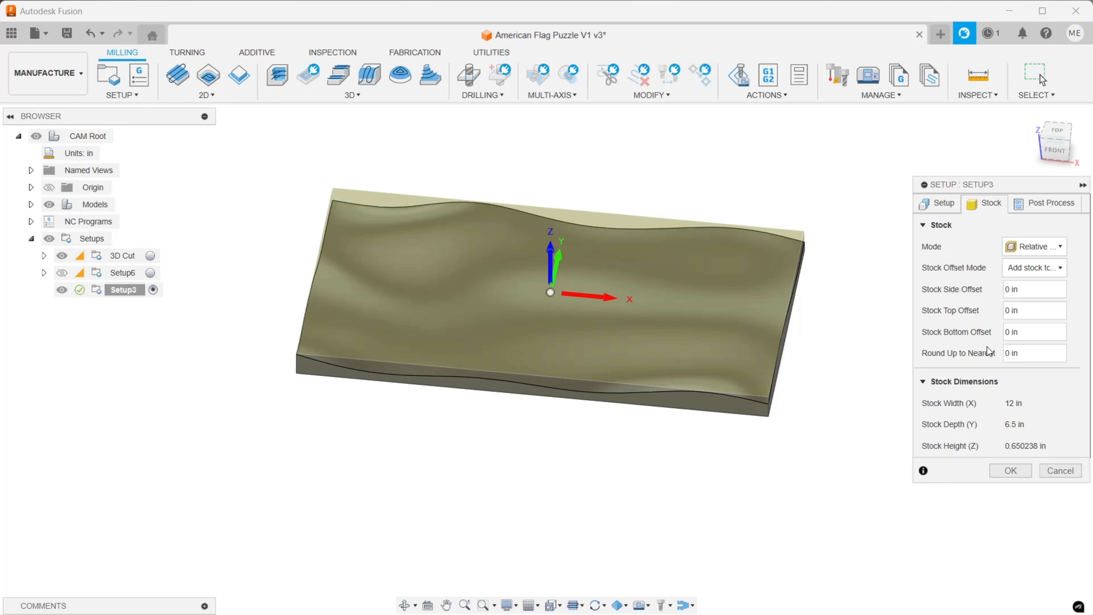
click(1010, 471)
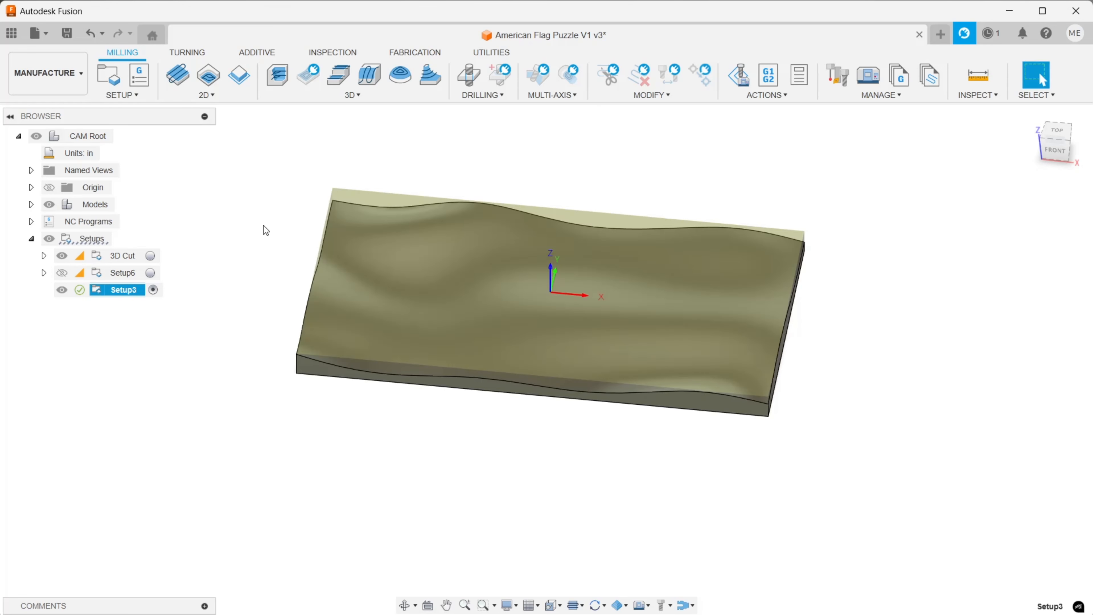
Step: Examine the available 3D milling strategies and the curvature of the body's wavy top surface
click(362, 96)
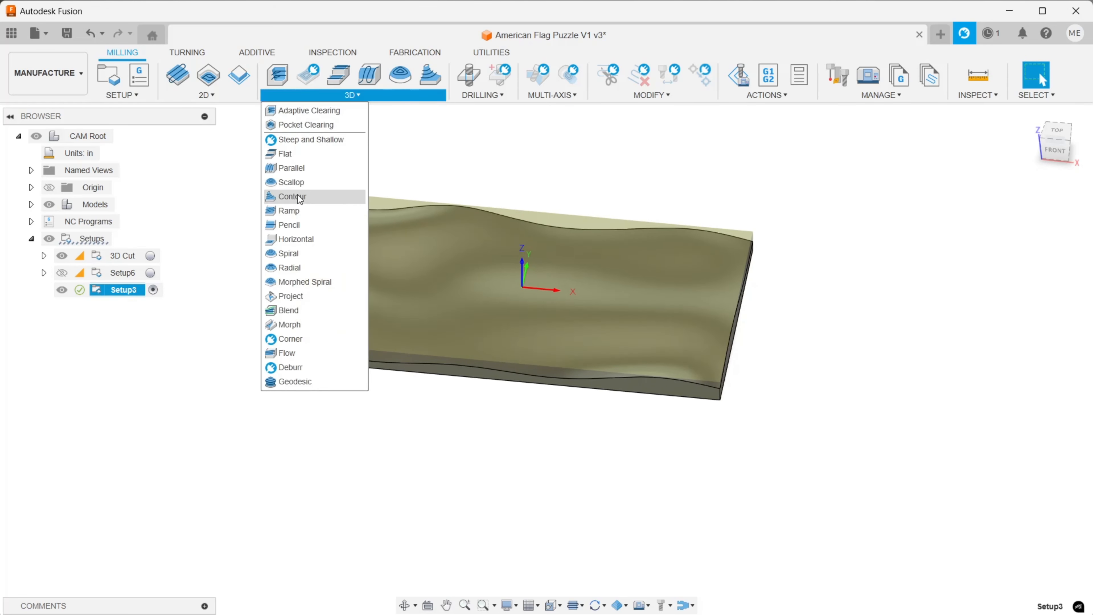
click(517, 132)
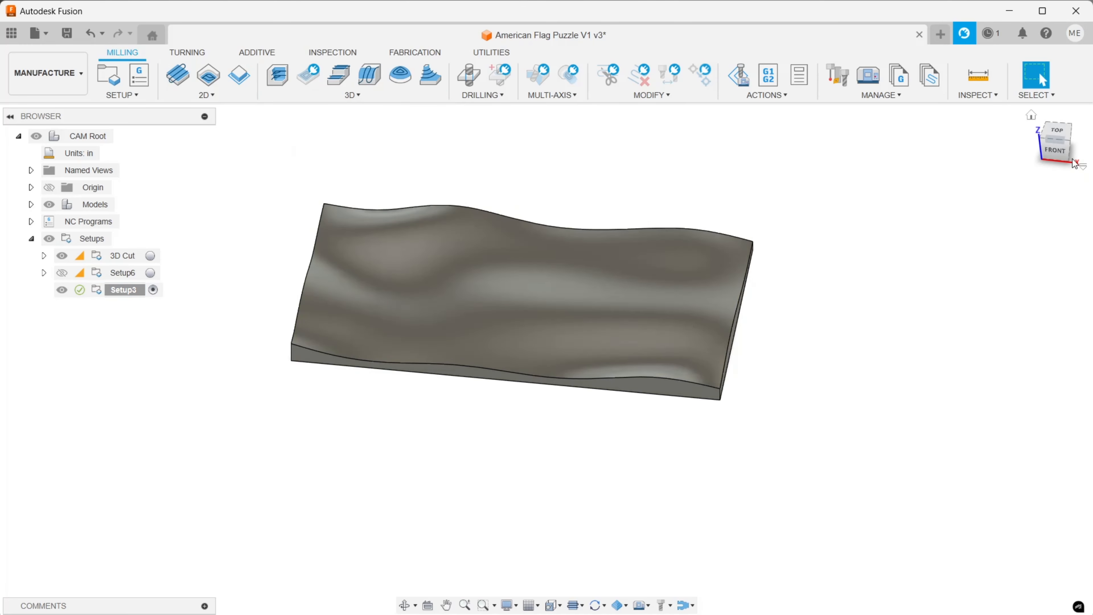
mouse_move(1065, 159)
mouse_down()
mouse_move(1051, 122)
mouse_move(1061, 142)
mouse_up()
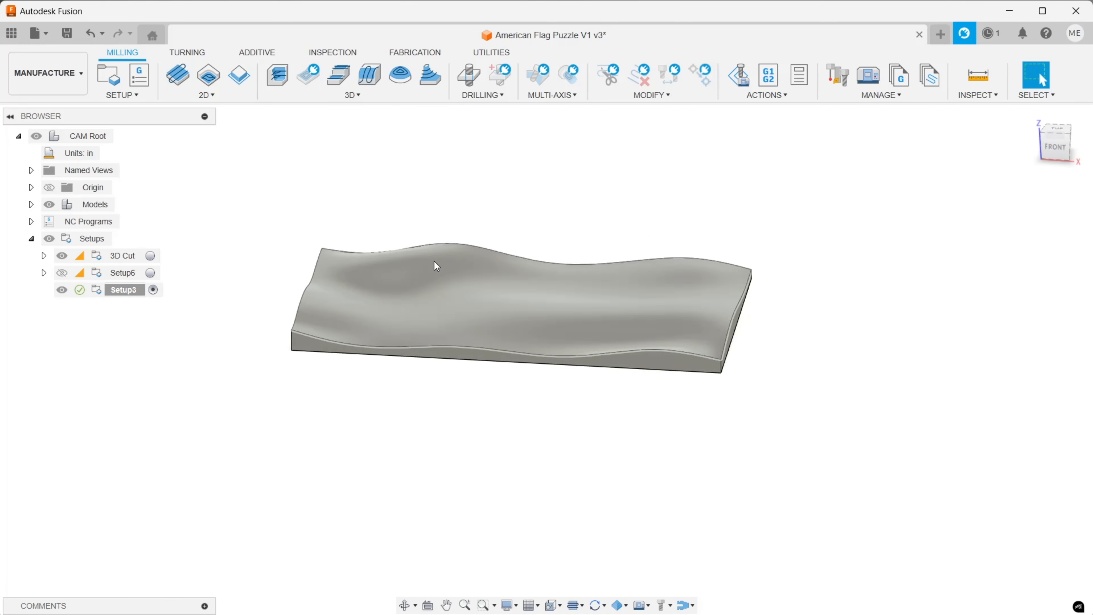
scroll(435, 265, up, 3)
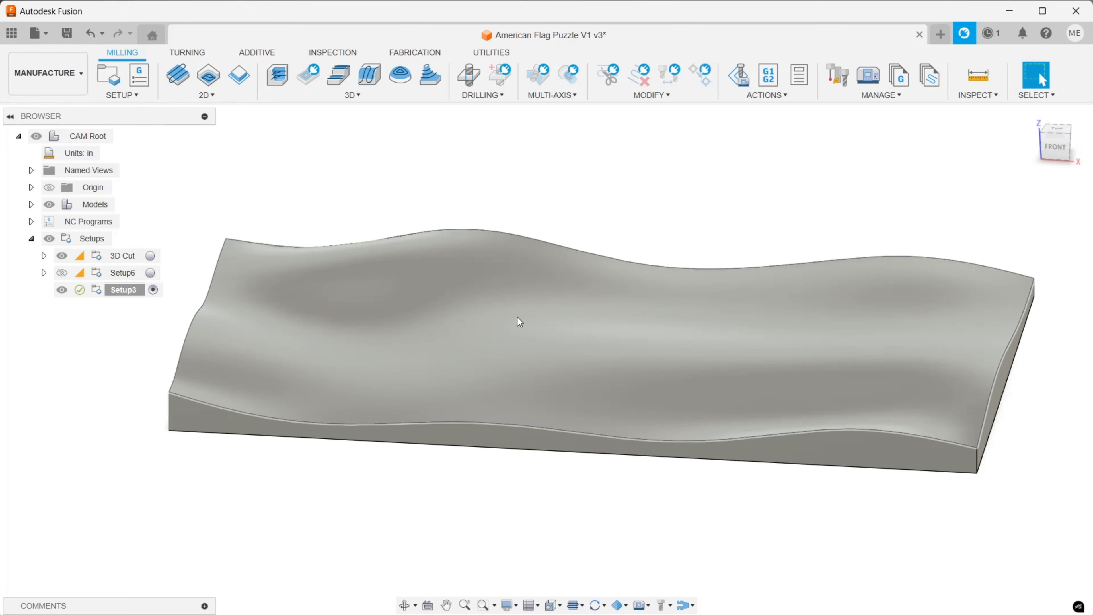
scroll(692, 297, down, 3)
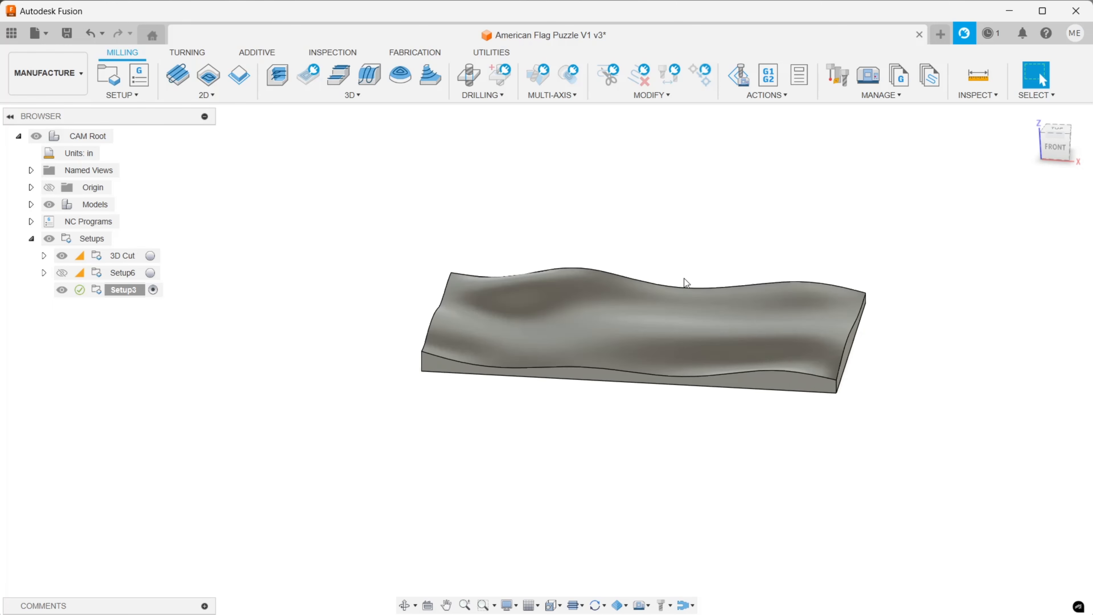
mouse_move(684, 279)
middle_down()
mouse_move(586, 212)
mouse_move(470, 176)
middle_up()
scroll(477, 257, up, 1)
scroll(489, 228, up, 5)
scroll(529, 220, down, 1)
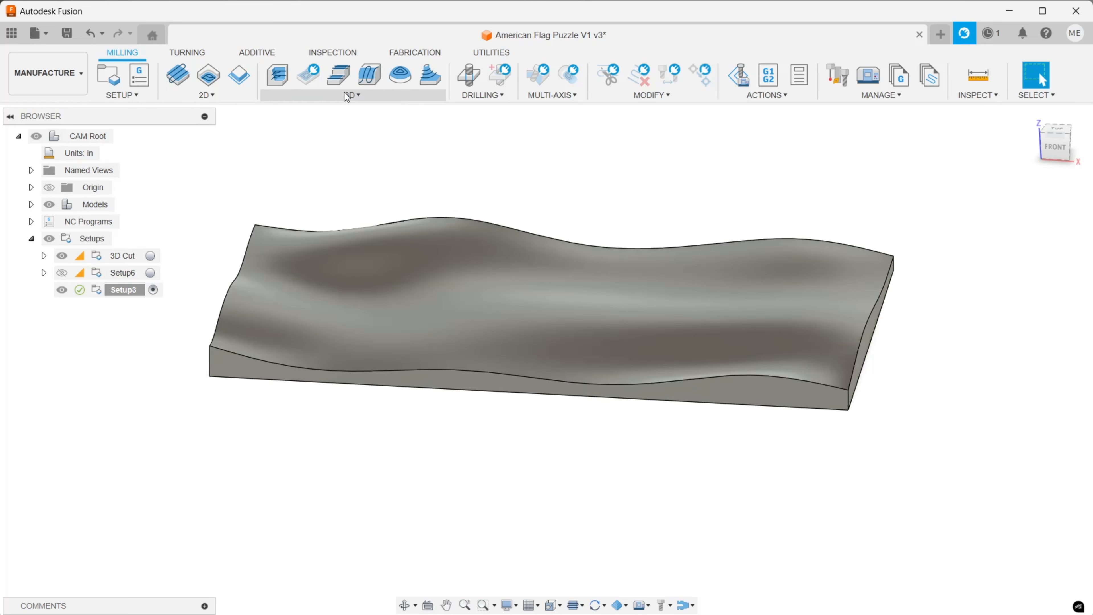
Step: Start a 3D Parallel operation using the 46286 tapered ball-tip mill with 1/16" radius and the default cutting preset
click(352, 95)
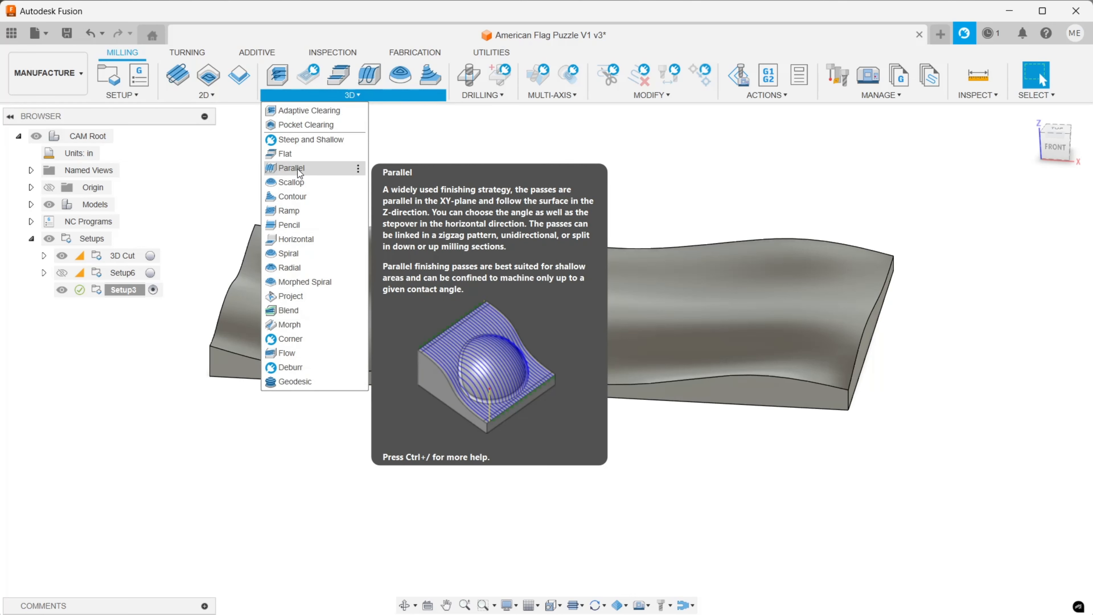
click(300, 169)
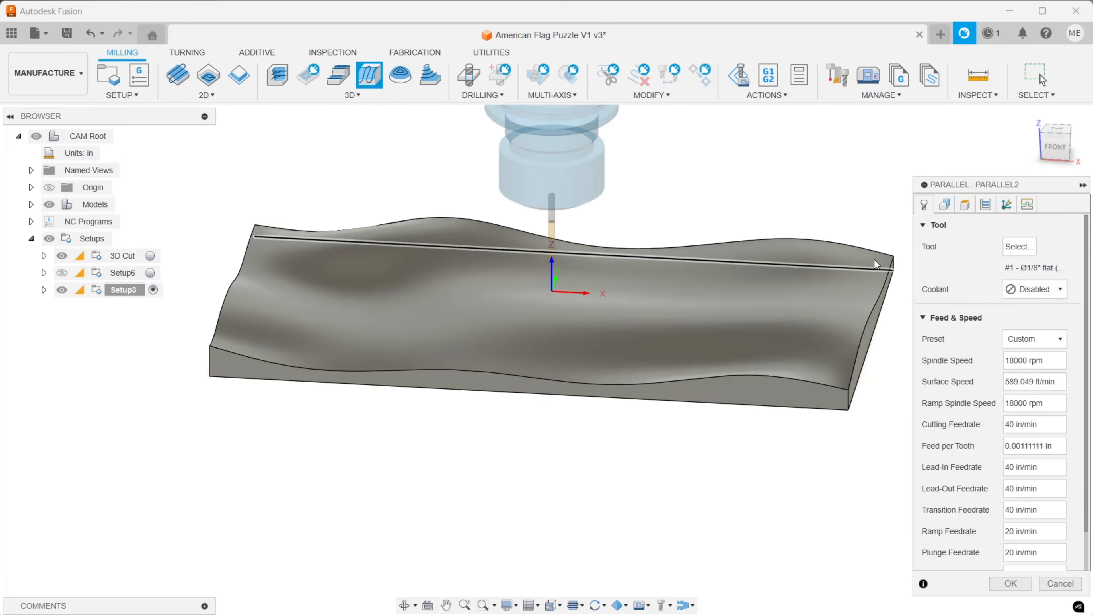
drag(956, 185, 910, 135)
click(370, 98)
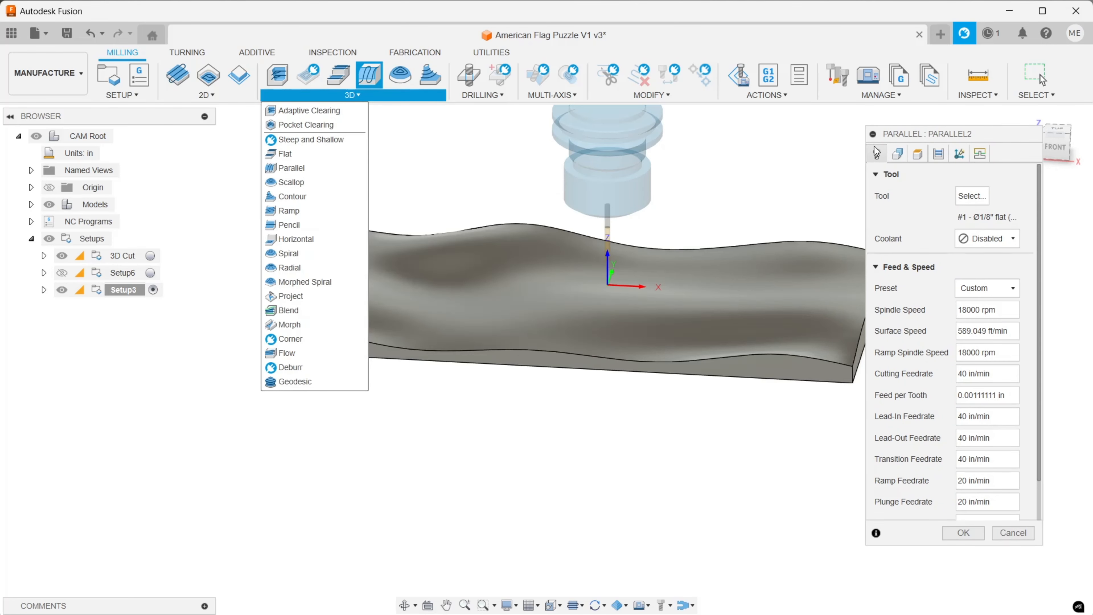
drag(946, 138, 894, 140)
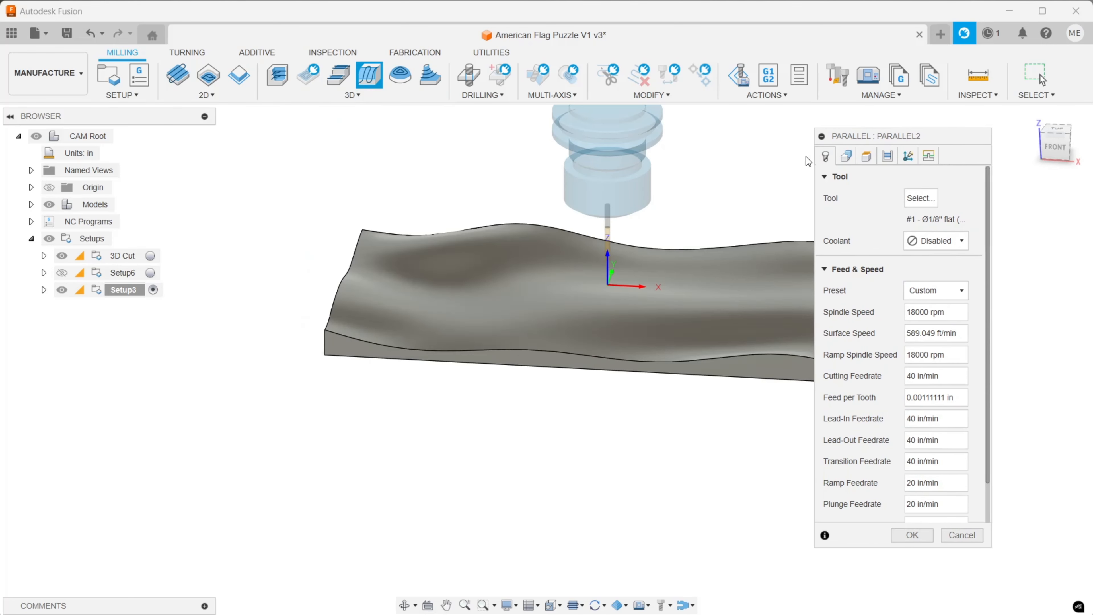
click(921, 198)
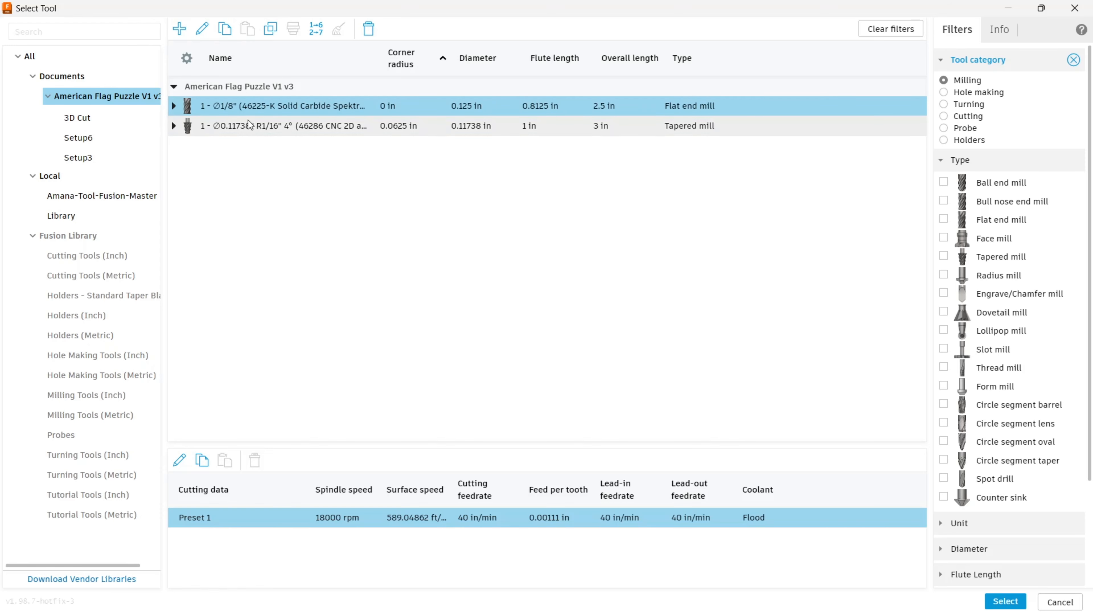
click(265, 125)
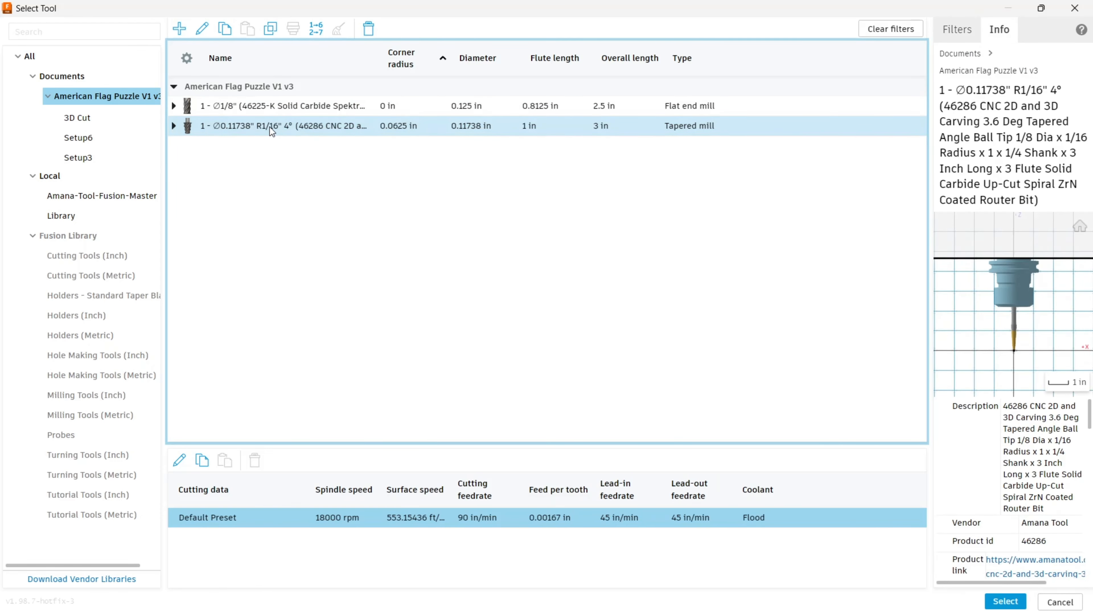
double_click(270, 127)
scroll(546, 186, up, 10)
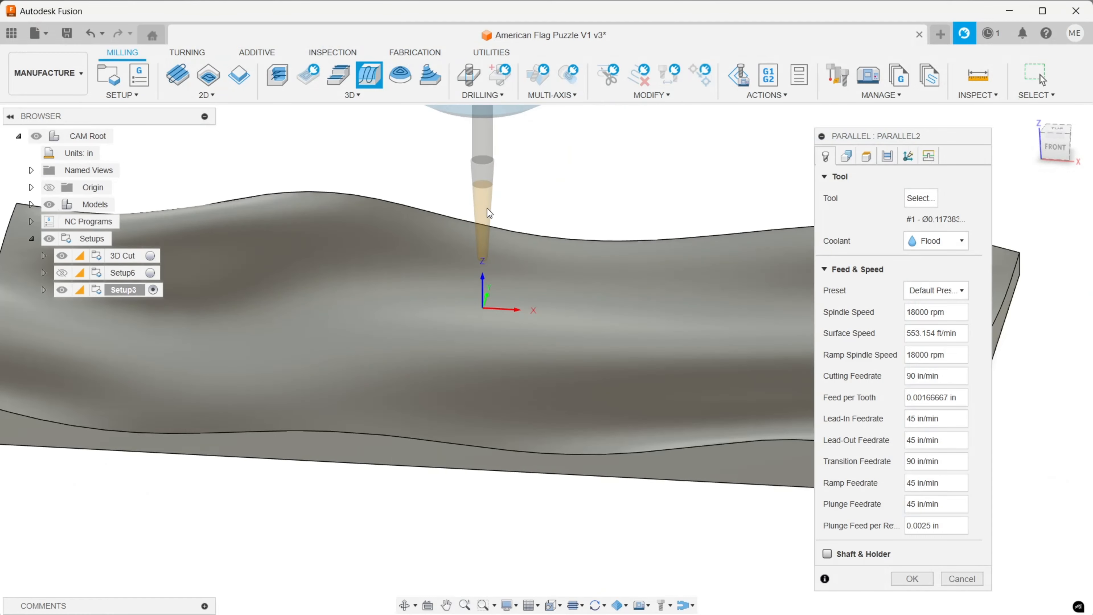
scroll(545, 232, down, 8)
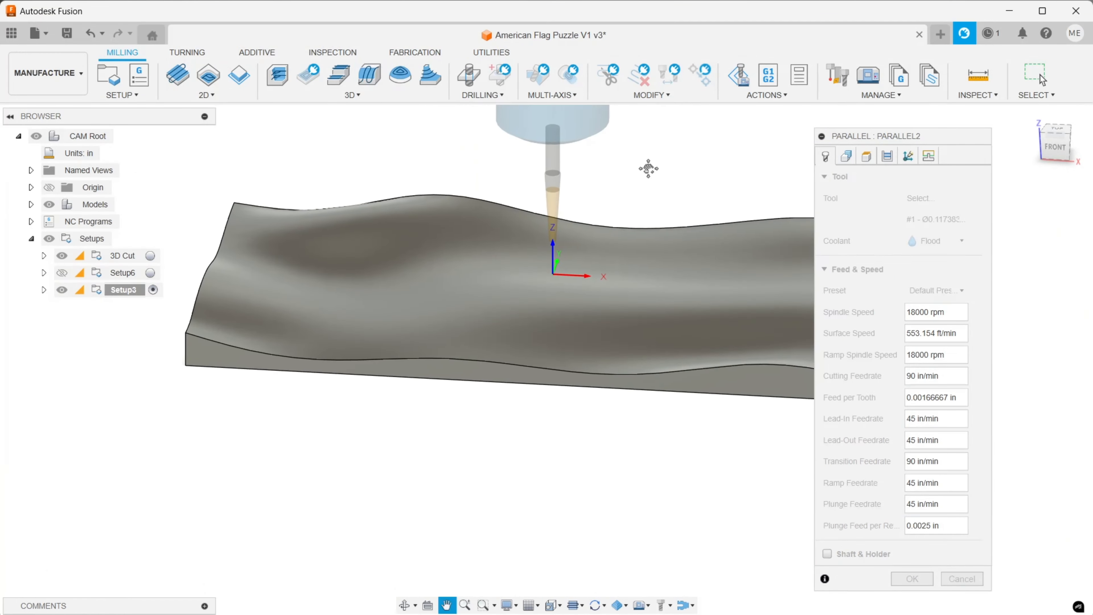
Step: Disable the Parallel operation's coolant and set its cutting feedrate to 180 in/min
click(929, 241)
click(925, 259)
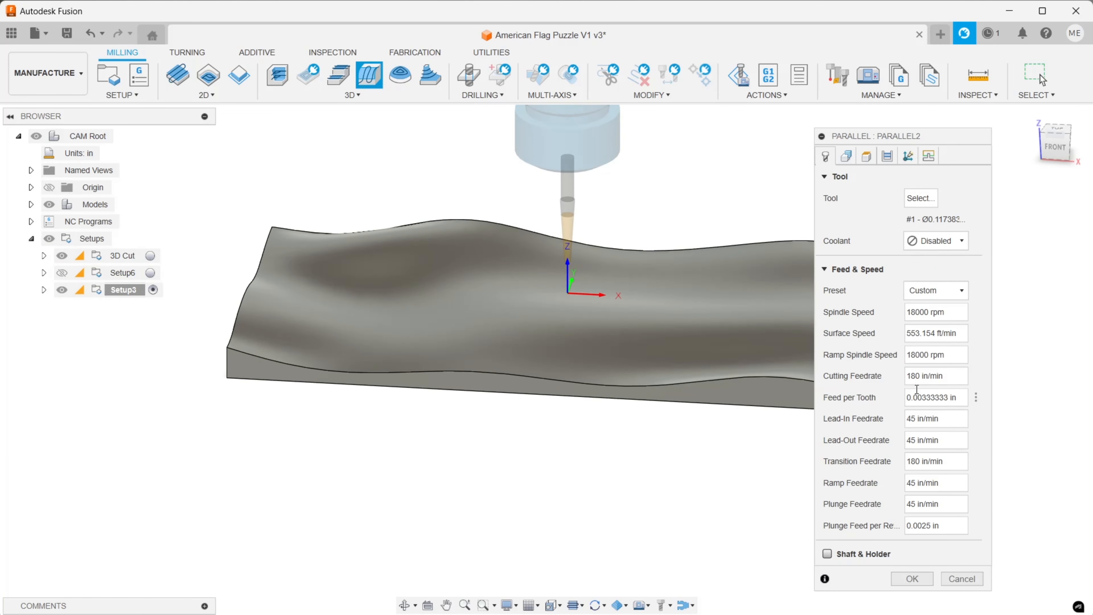
mouse_move(918, 371)
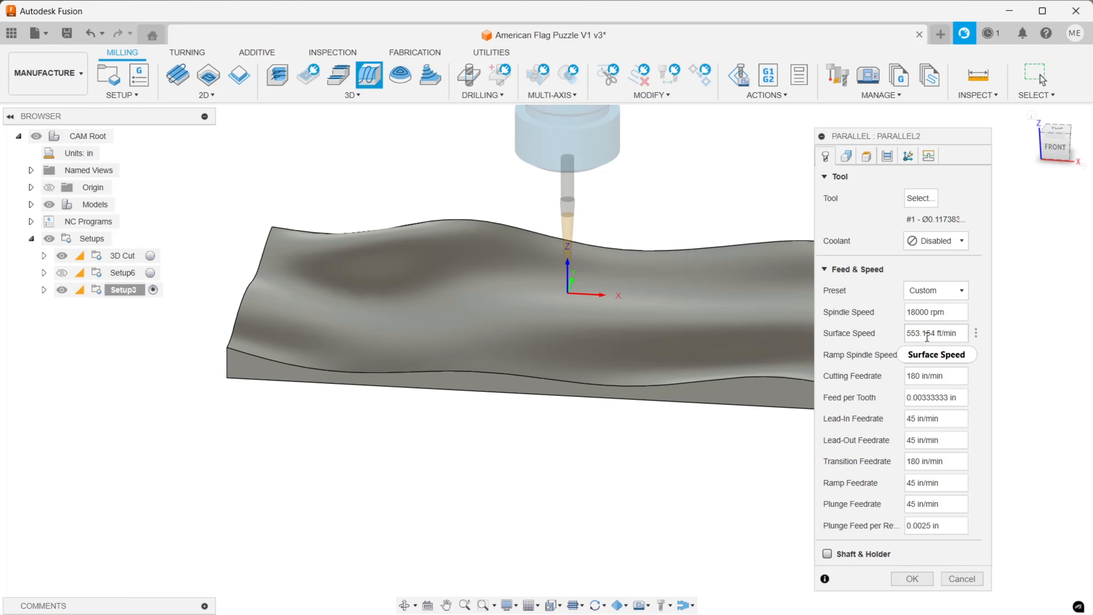
Step: Set the Parallel operation's machining boundary to a selection of the closed edge chain around the wavy body's bottom face
click(846, 156)
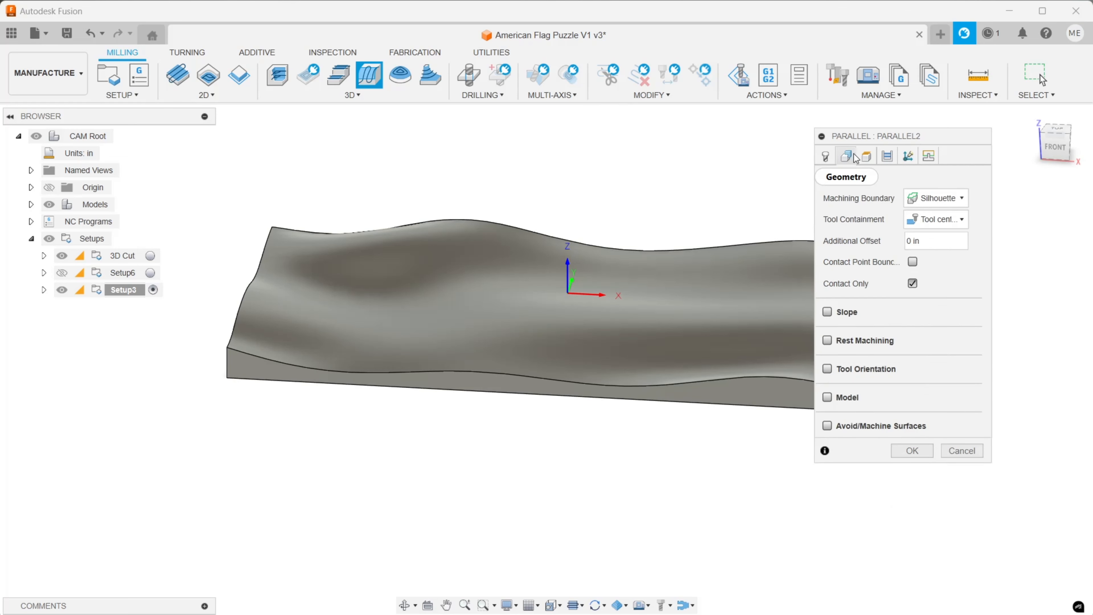
drag(1060, 151, 1058, 129)
click(931, 199)
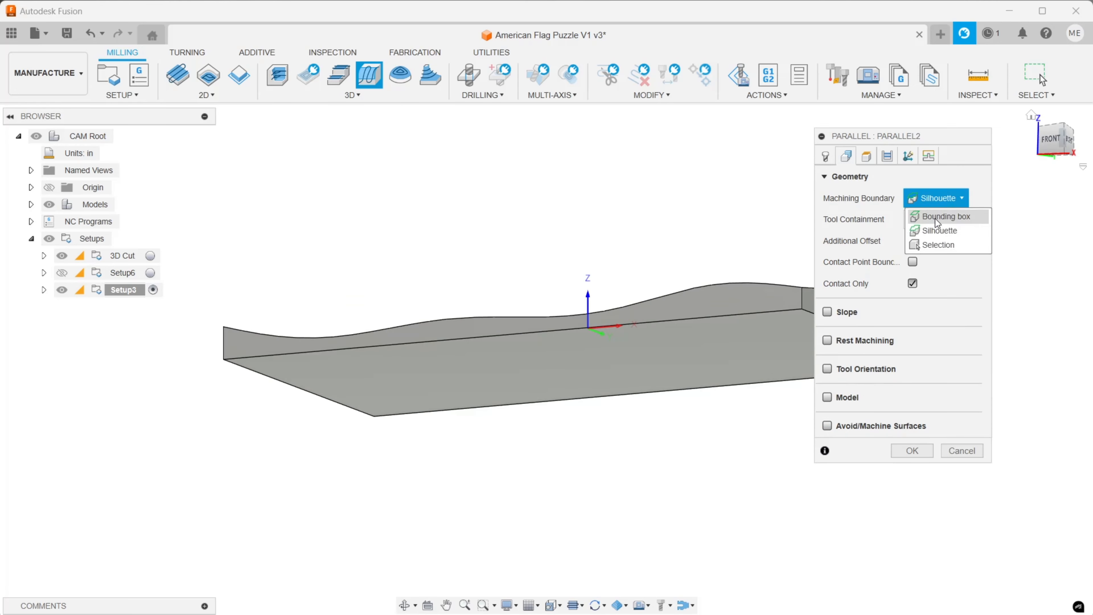
click(935, 242)
scroll(687, 291, up, 3)
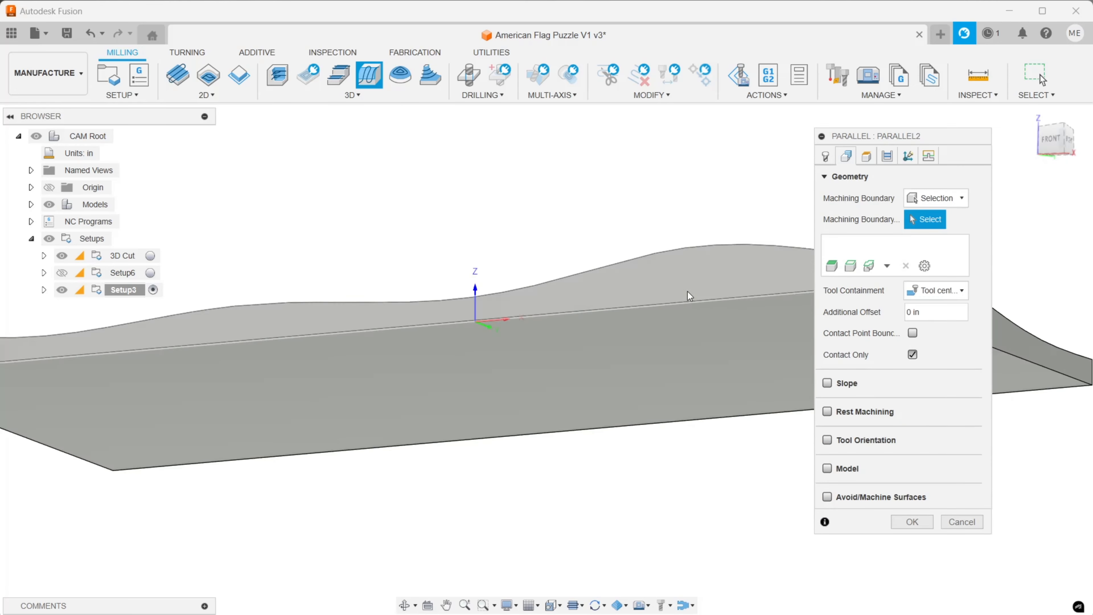
click(695, 301)
scroll(645, 244, down, 2)
middle_drag(611, 208, 504, 215)
click(1053, 145)
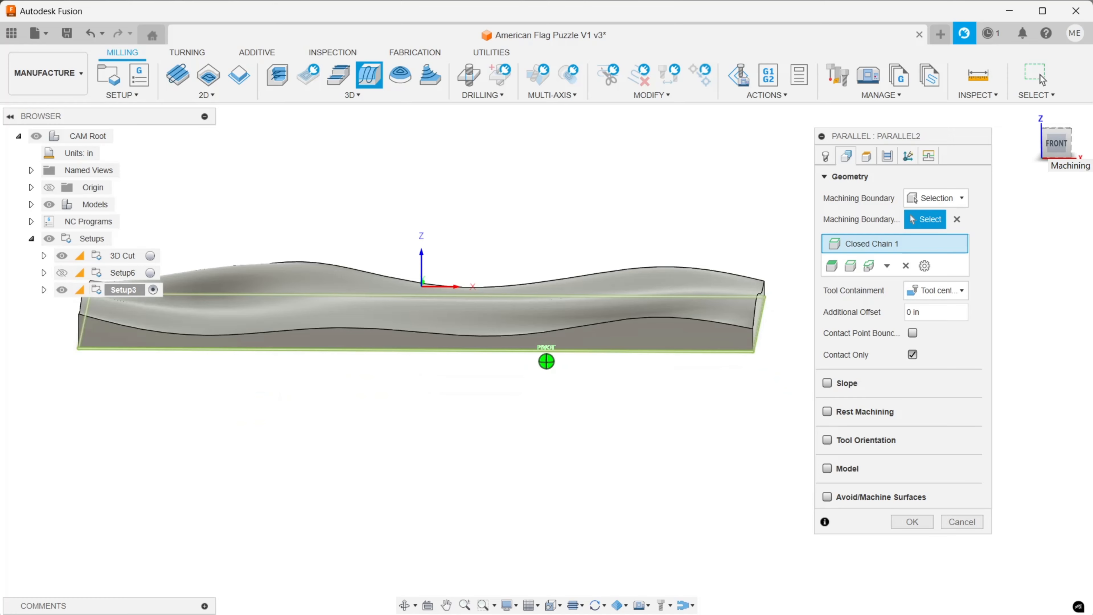
drag(1050, 149, 1027, 153)
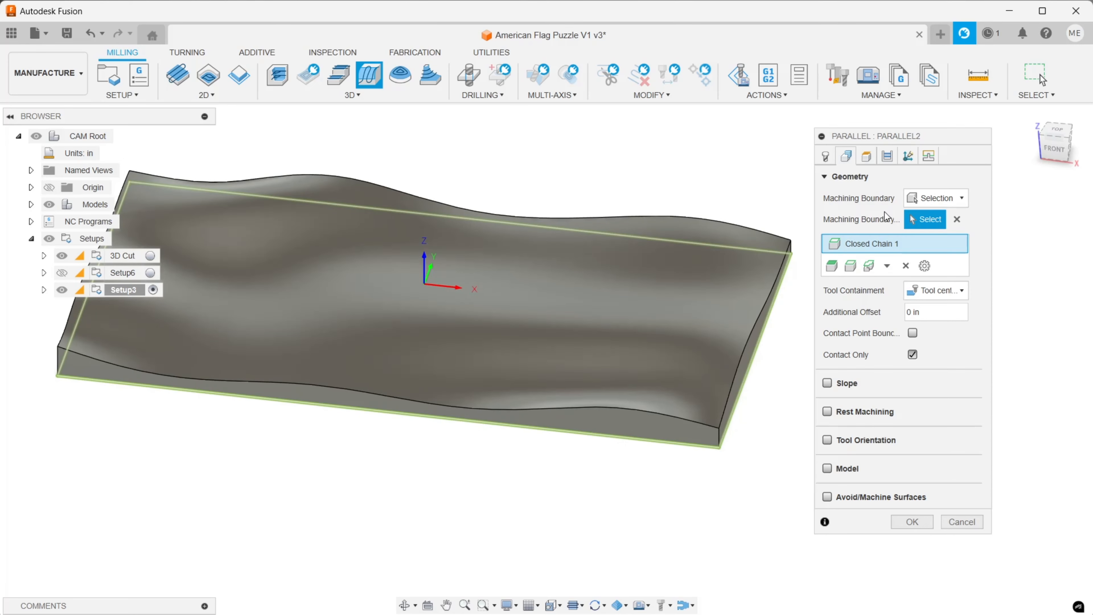
Step: Review the Parallel operation's heights, stepover and linking settings, keep their defaults, and generate the toolpath
click(866, 156)
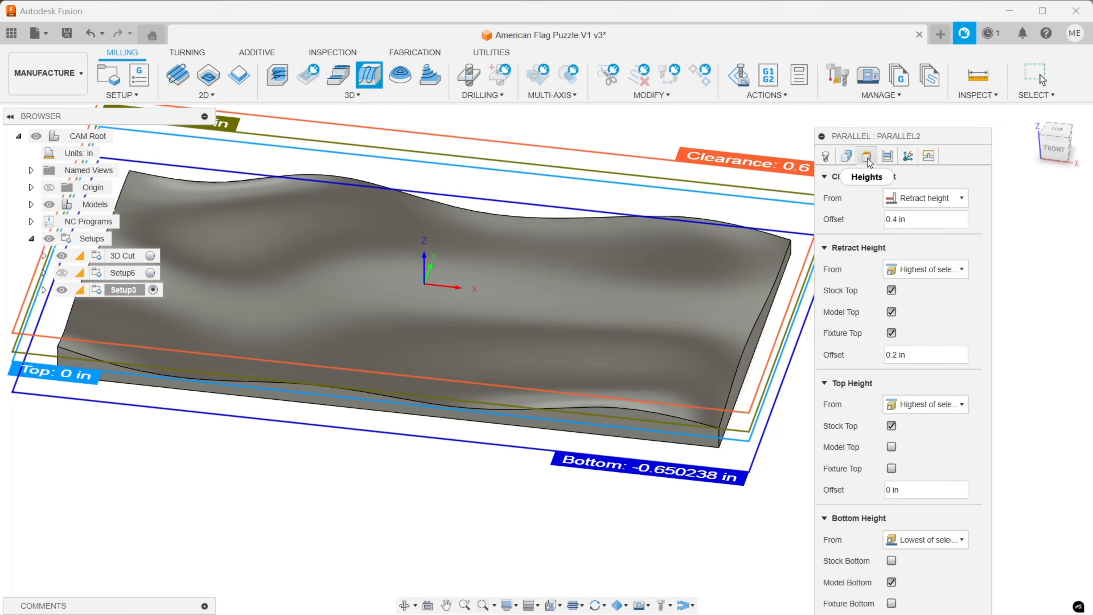
click(886, 158)
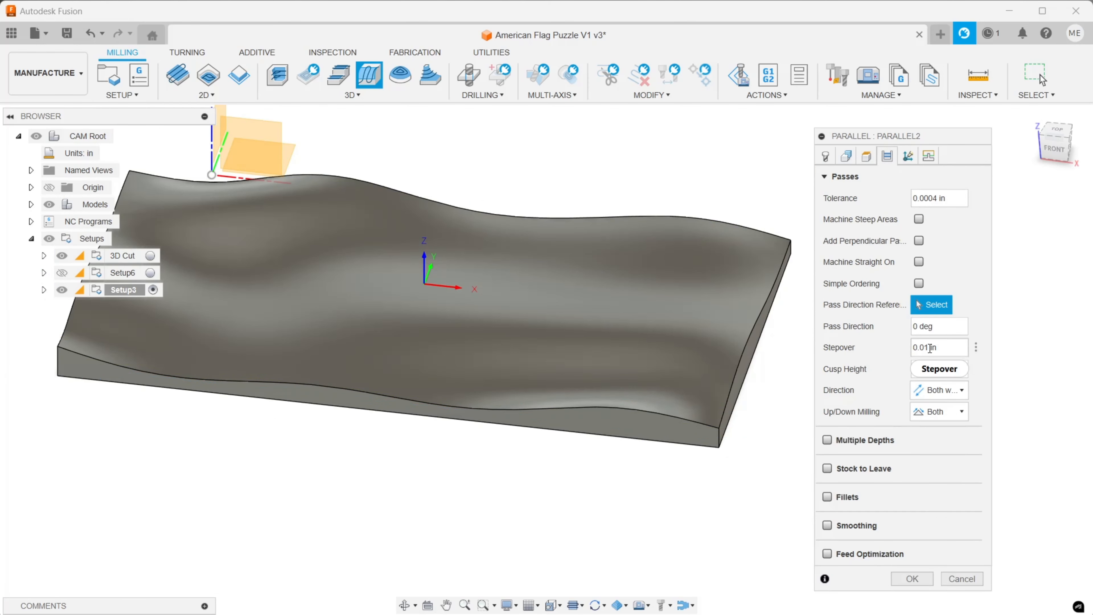
drag(930, 348, 925, 348)
click(932, 156)
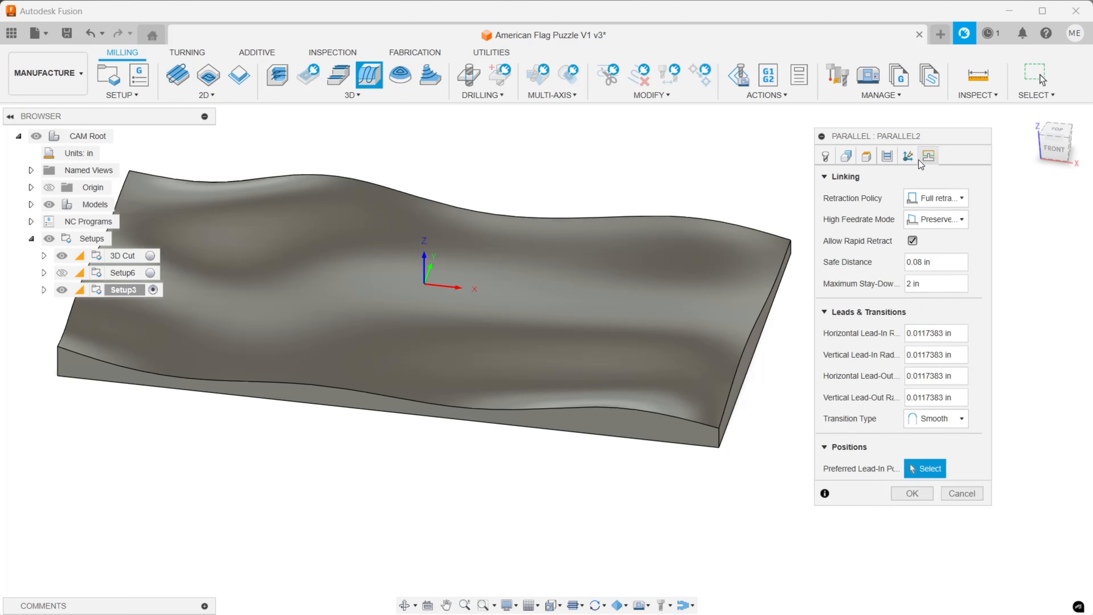
click(912, 493)
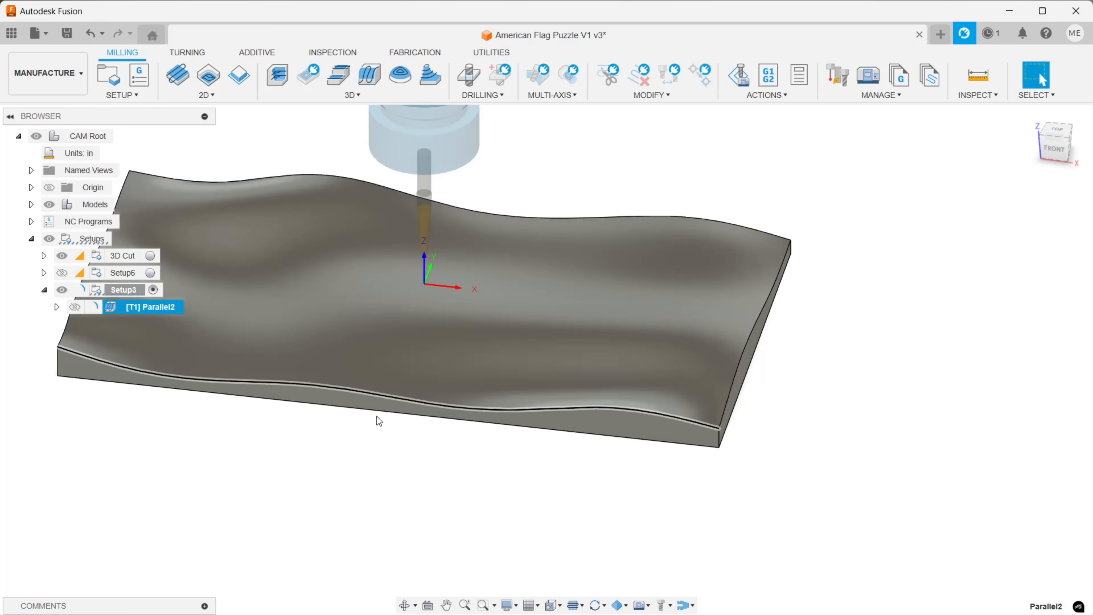
Step: Examine the generated Parallel toolpath's coverage of the wavy surface and its machining time
middle_drag(398, 376, 681, 374)
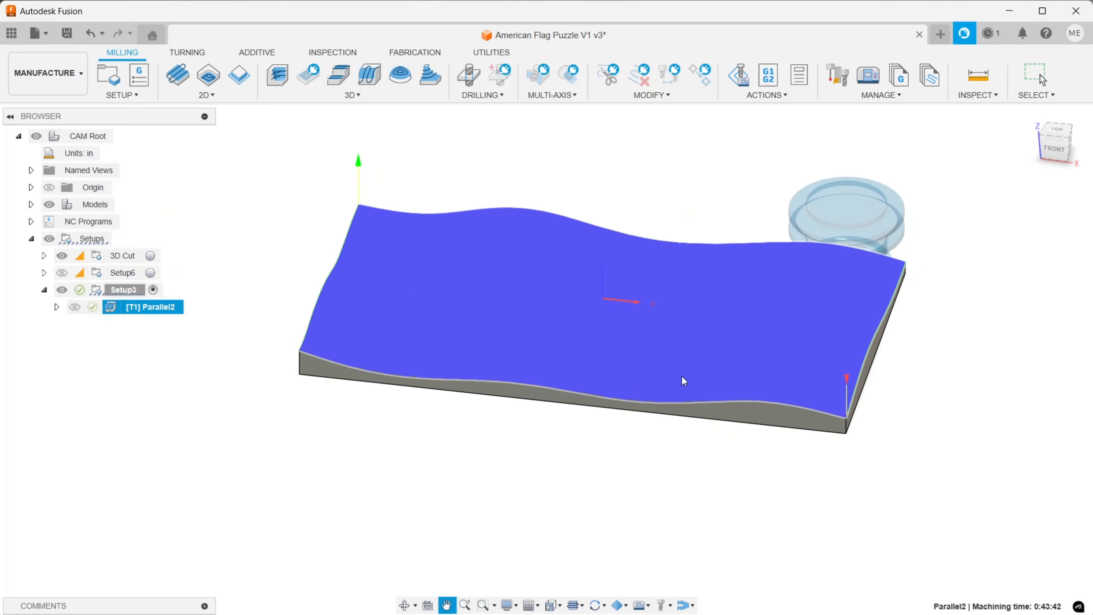
scroll(876, 412, up, 5)
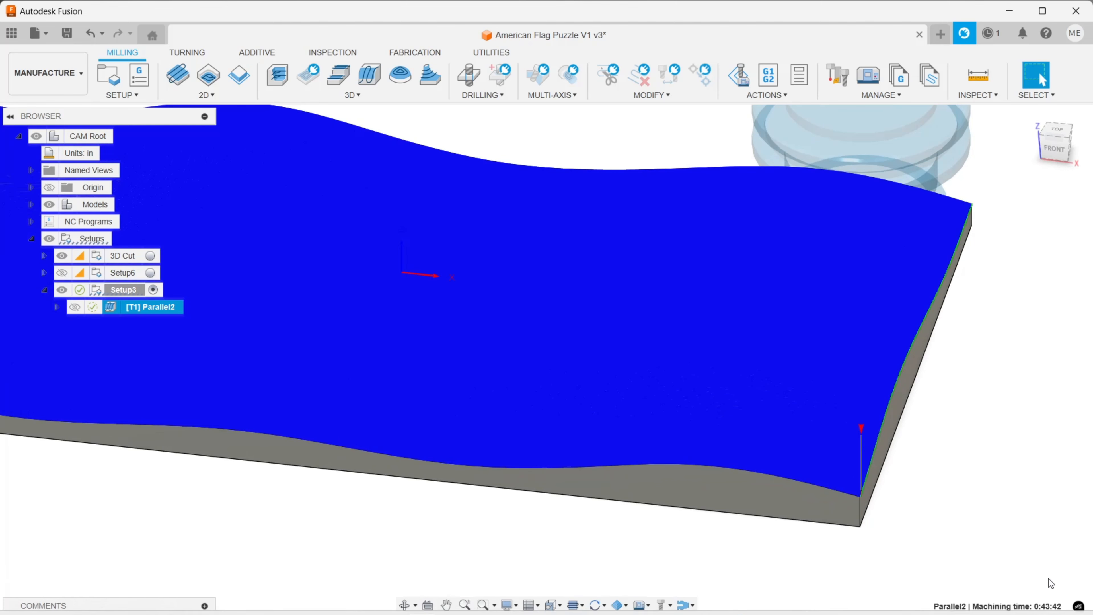
scroll(905, 522, down, 5)
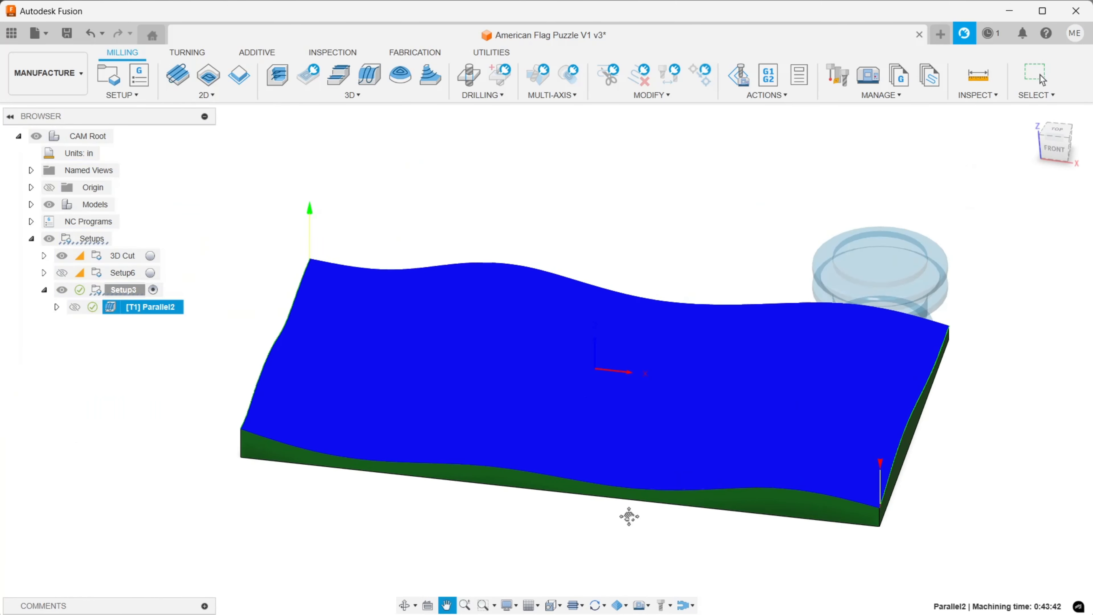
click(1053, 150)
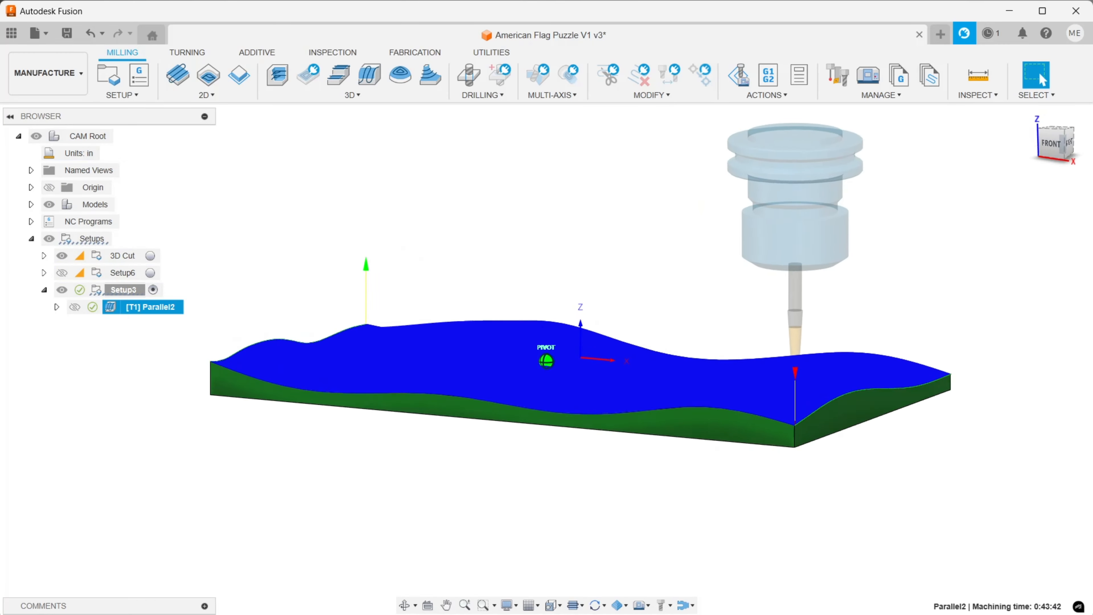
scroll(368, 344, up, 3)
scroll(368, 344, down, 4)
middle_drag(534, 287, 525, 259)
Step: Start a simulation of the Parallel toolpath without the machine and show the stock at an angle from above
click(758, 97)
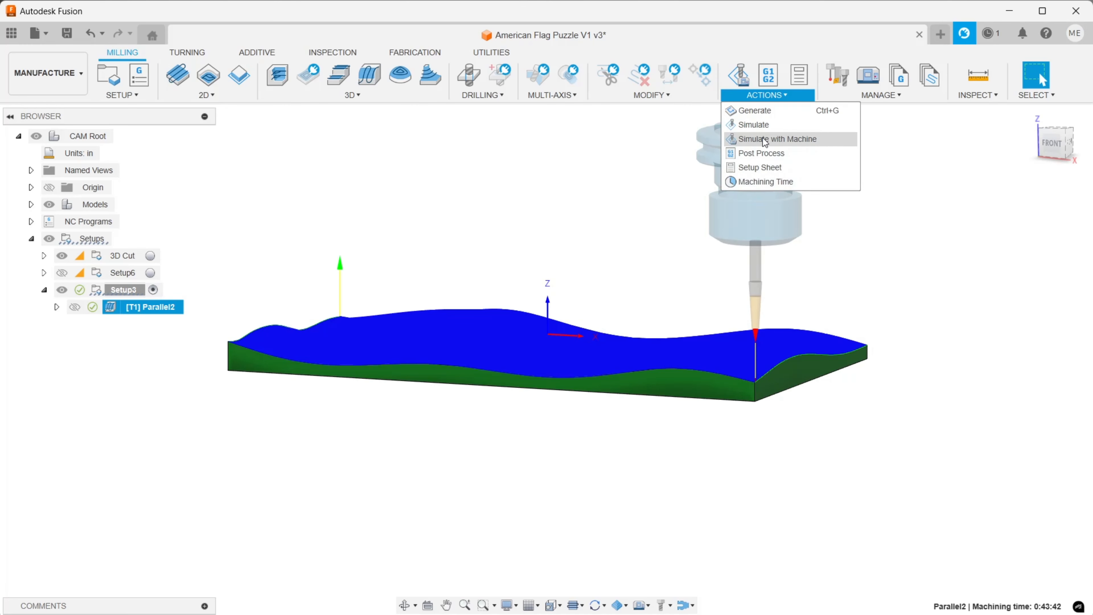
click(761, 124)
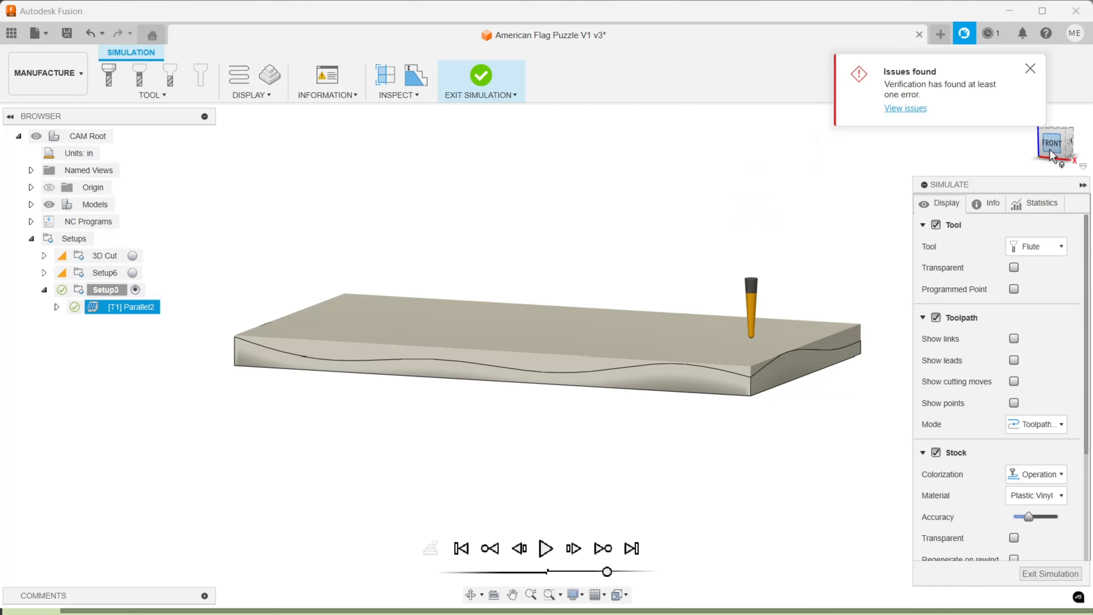
drag(1054, 150, 1034, 150)
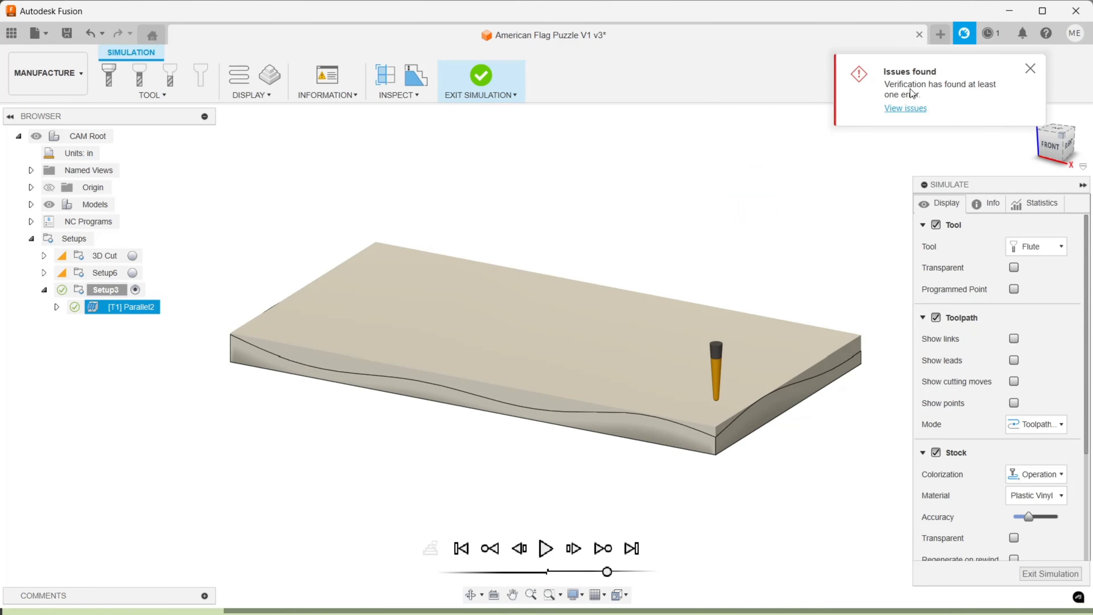
Step: Review the simulation's verification issues for the Parallel operation around the tool's entry corner, and dismiss the issue list and notification
click(910, 108)
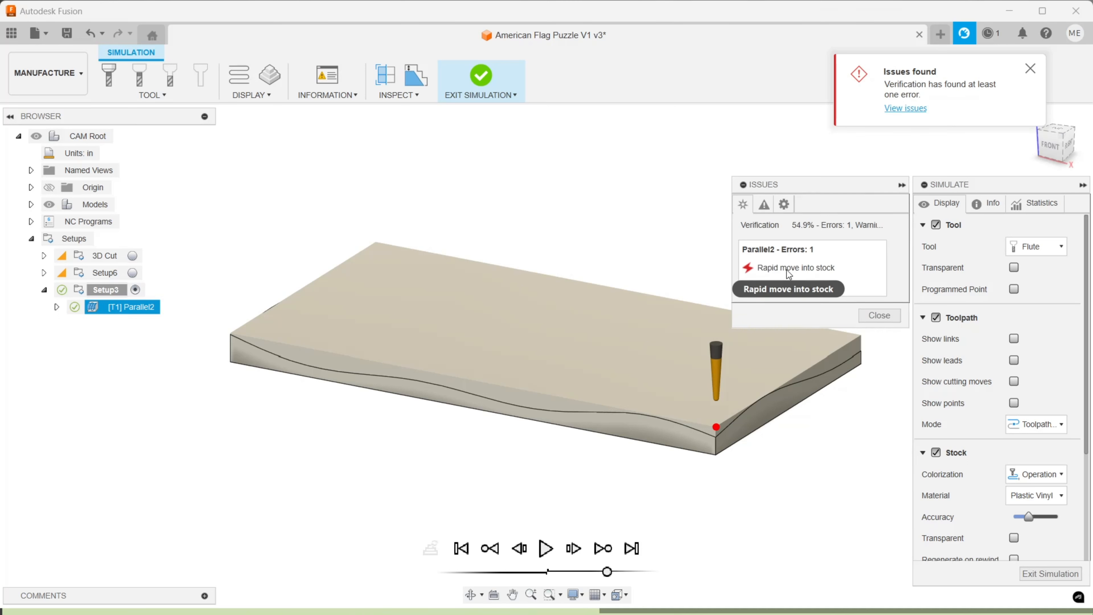
scroll(698, 434, up, 3)
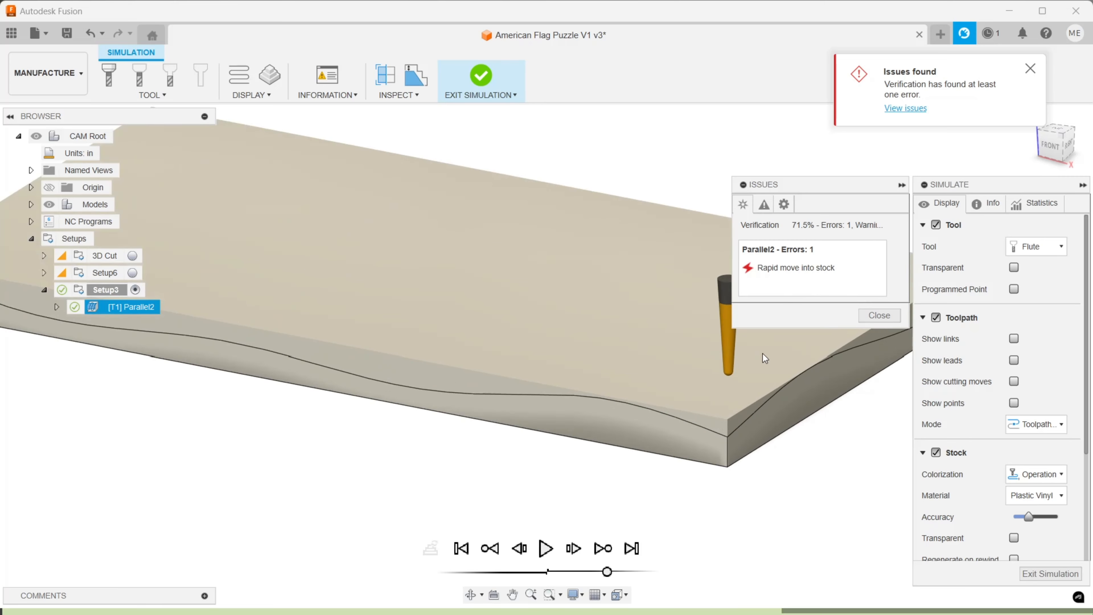
scroll(696, 432, up, 3)
scroll(738, 357, down, 3)
scroll(761, 337, down, 3)
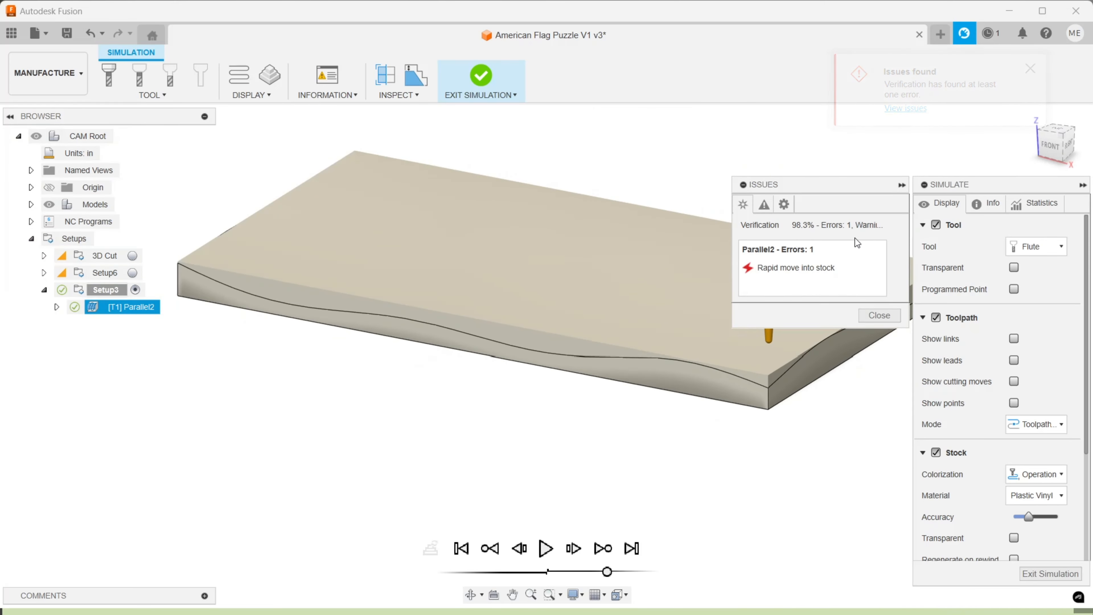
click(880, 316)
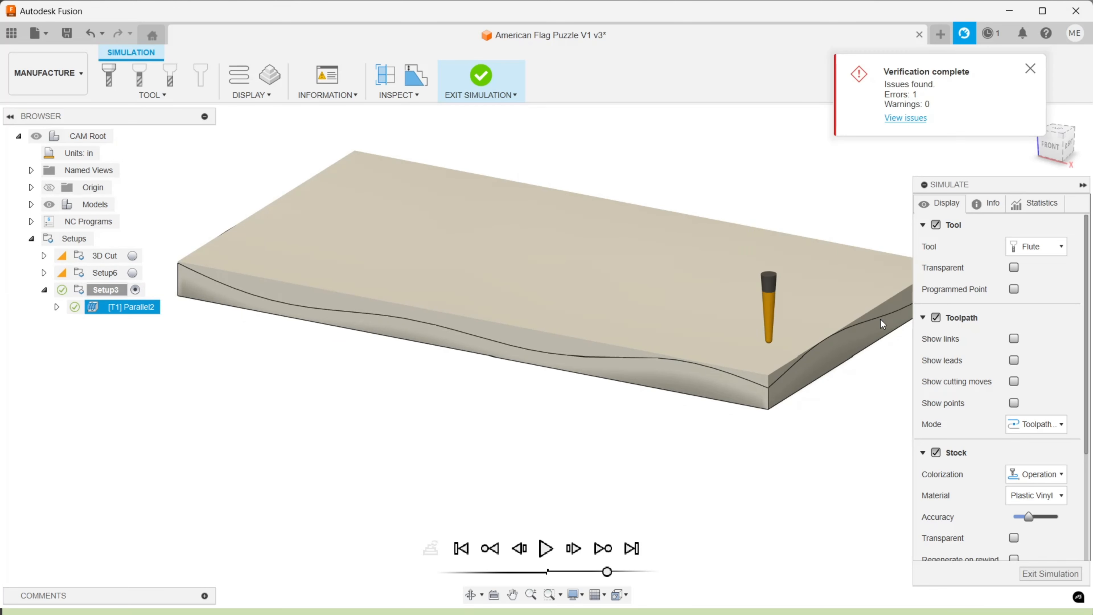
middle_drag(761, 171, 722, 175)
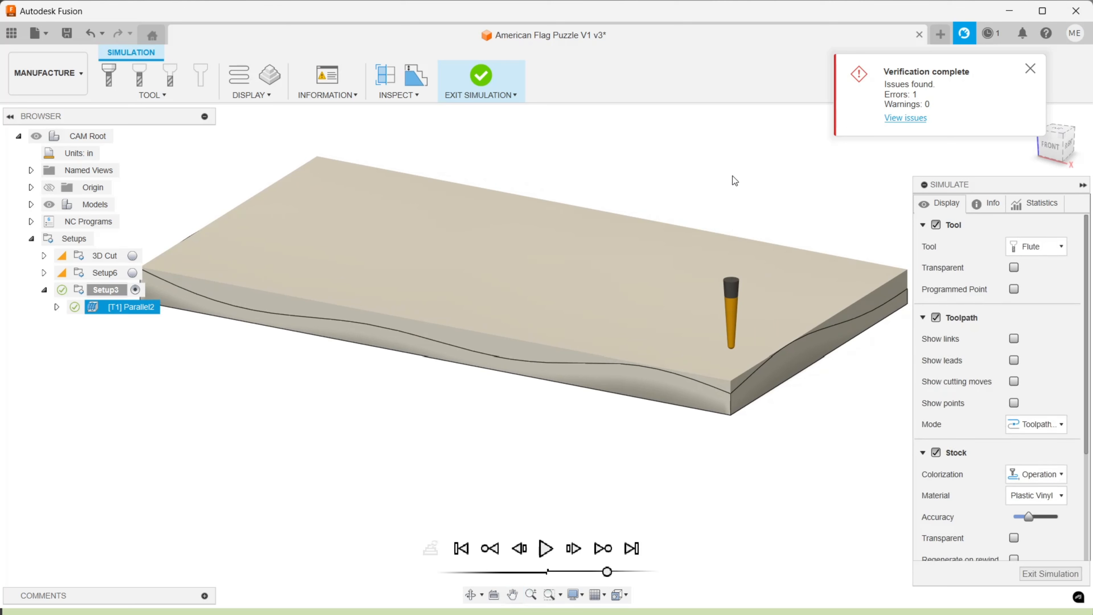
click(1029, 68)
Step: Move the simulation settings clear of the model and play the toolpath simulation at a reduced speed
drag(995, 193, 983, 154)
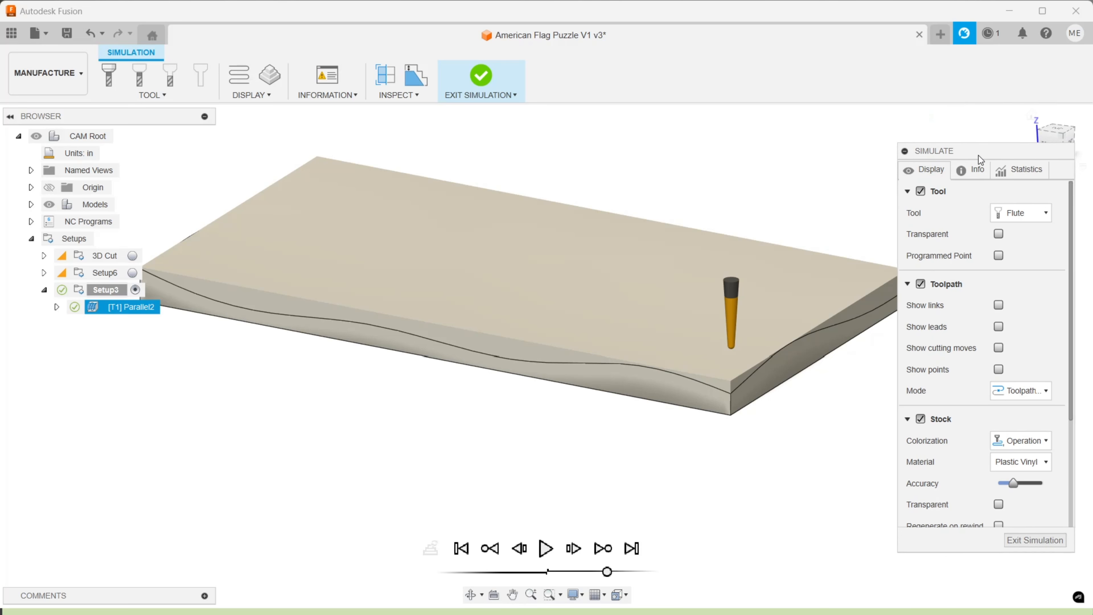
scroll(974, 380, down, 3)
scroll(975, 379, up, 3)
click(545, 548)
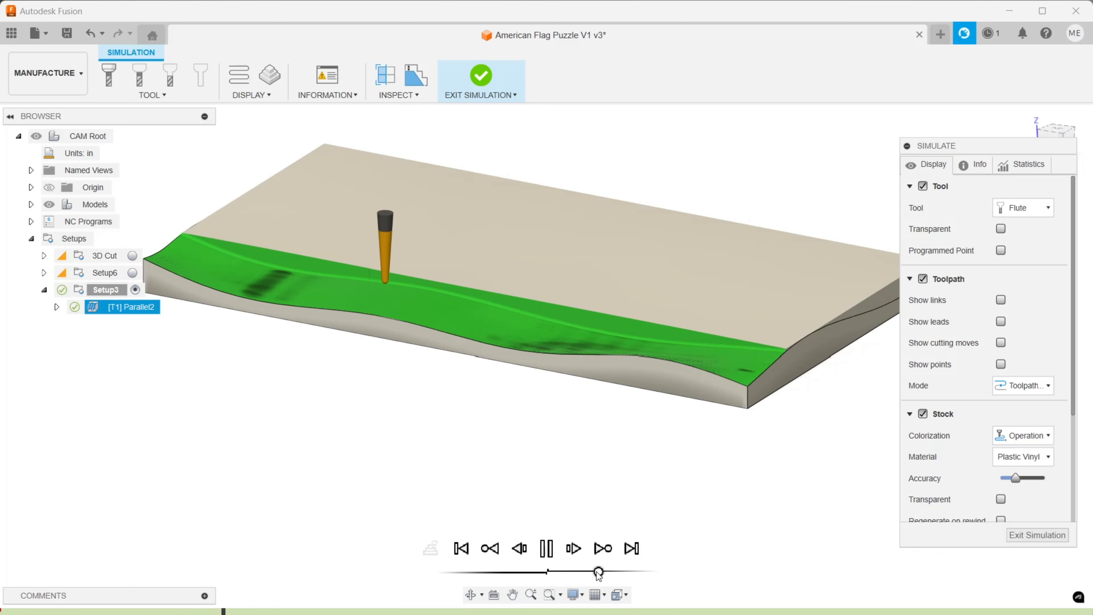
drag(598, 576, 592, 577)
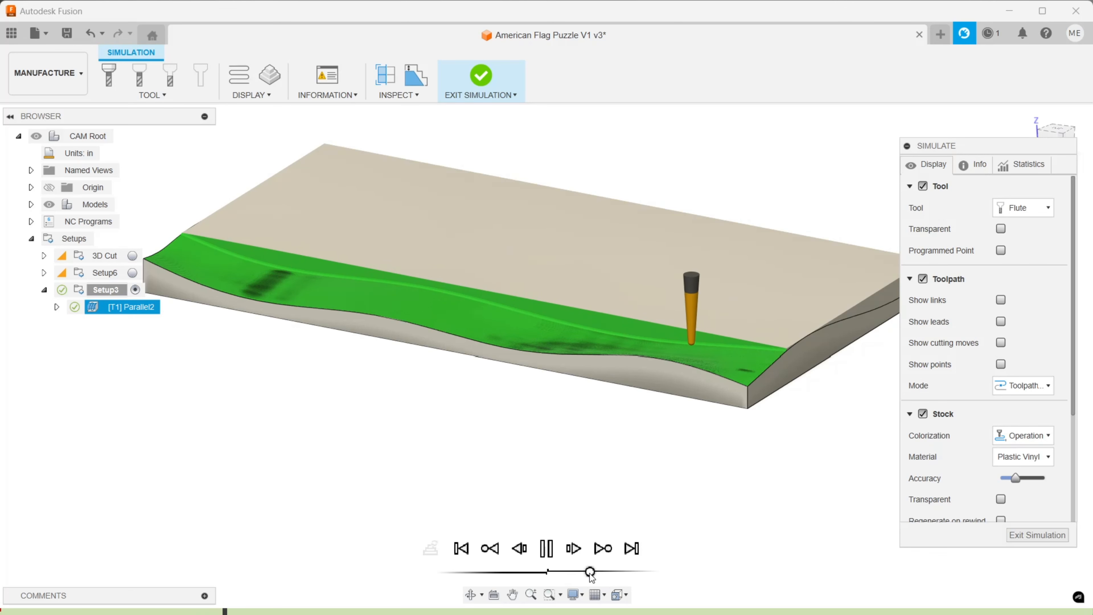
Step: Examine the tapered ball-tip tool's cutting motion and the surface it leaves along the stock's front portion
scroll(799, 303, up, 3)
middle_drag(769, 358, 623, 328)
scroll(610, 374, up, 3)
scroll(412, 452, up, 2)
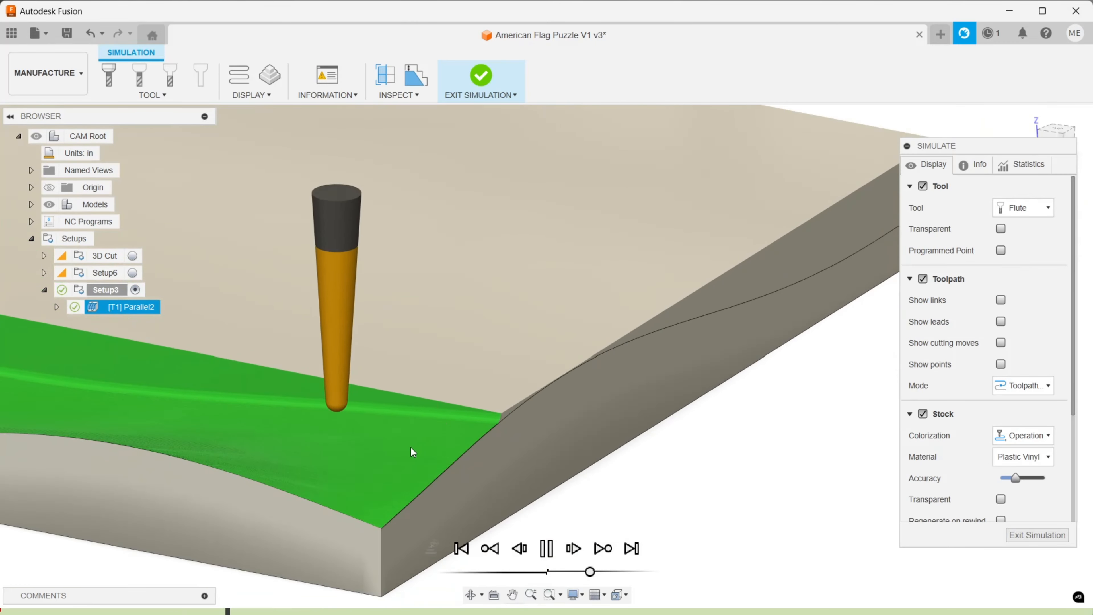
scroll(411, 447, down, 1)
middle_drag(411, 447, 625, 421)
scroll(514, 415, up, 3)
scroll(314, 431, up, 2)
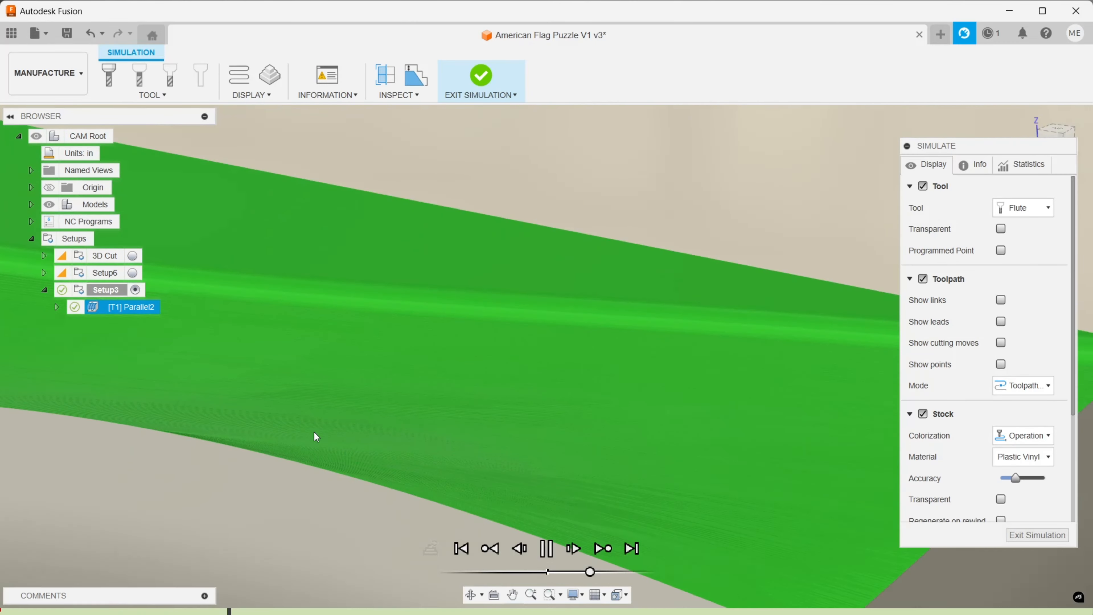
scroll(485, 385, down, 4)
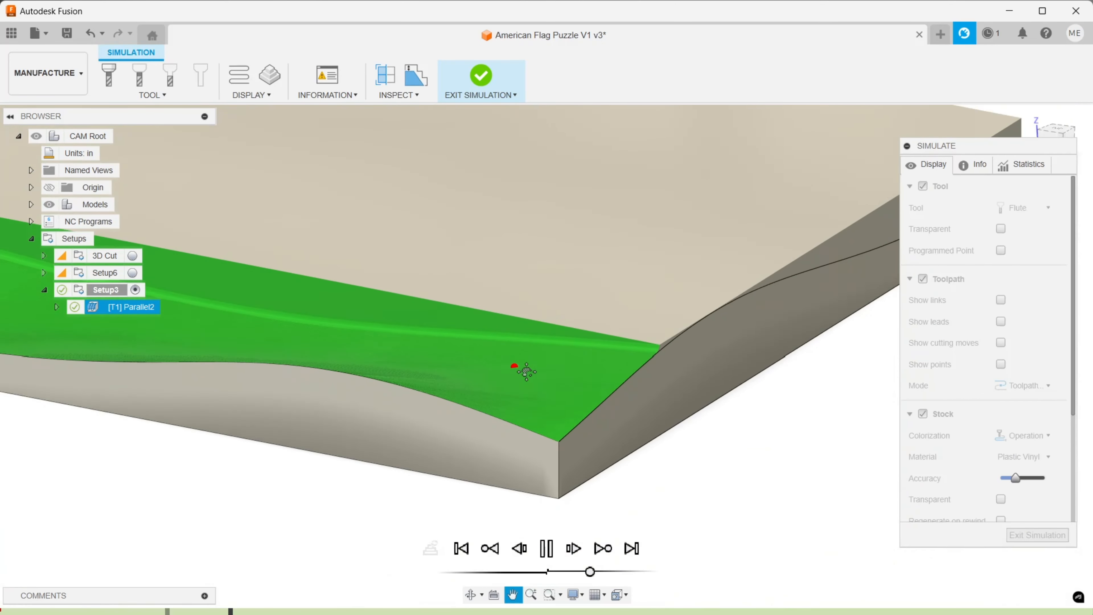
scroll(713, 418, up, 2)
scroll(713, 417, down, 2)
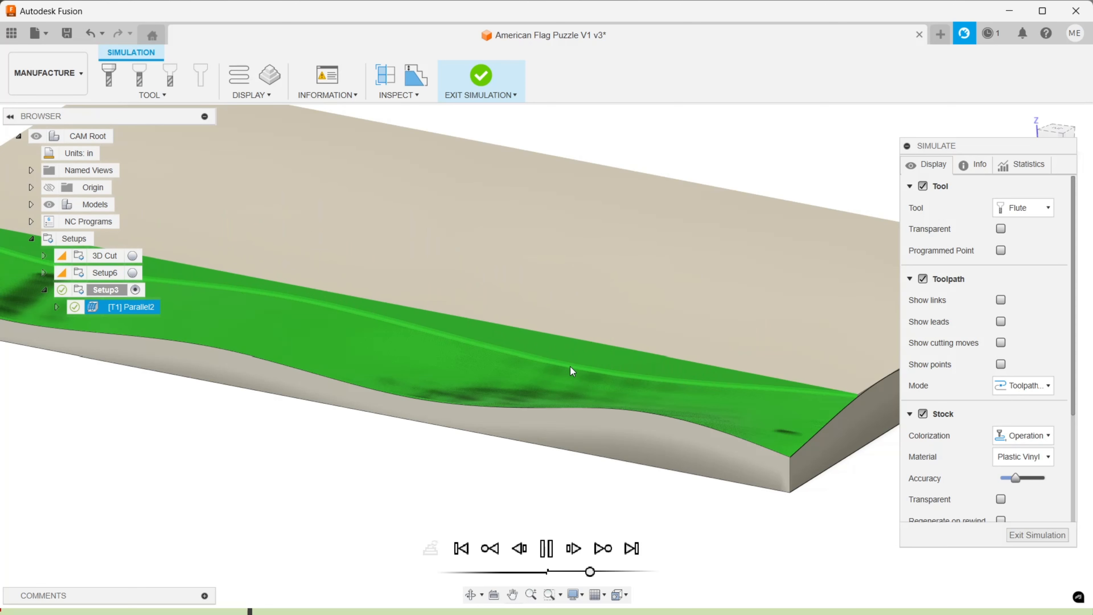
scroll(571, 366, down, 5)
middle_drag(571, 369, 531, 364)
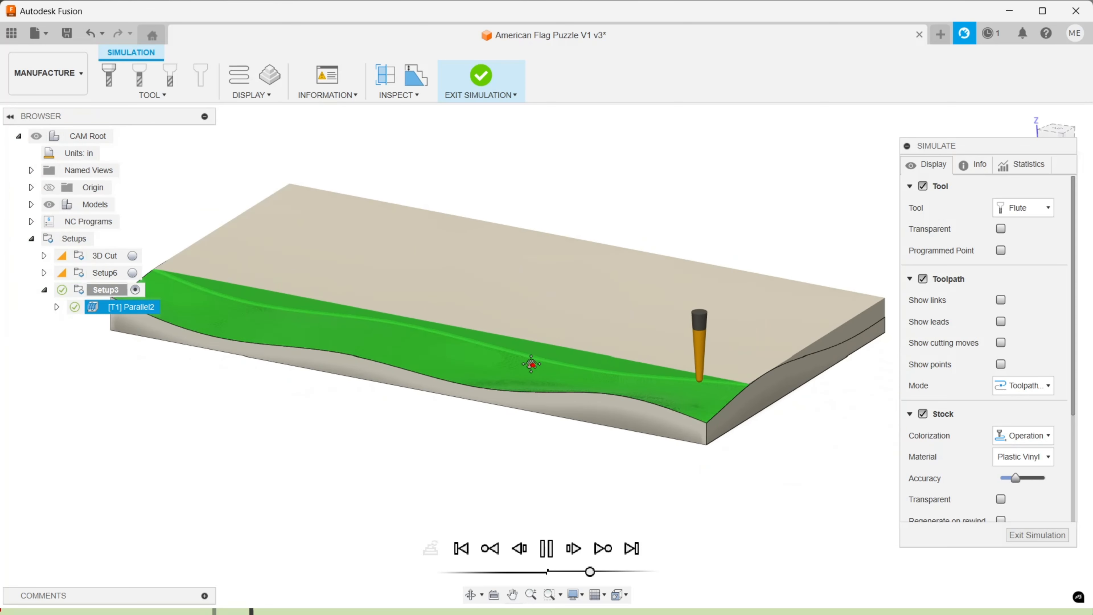
scroll(577, 347, up, 3)
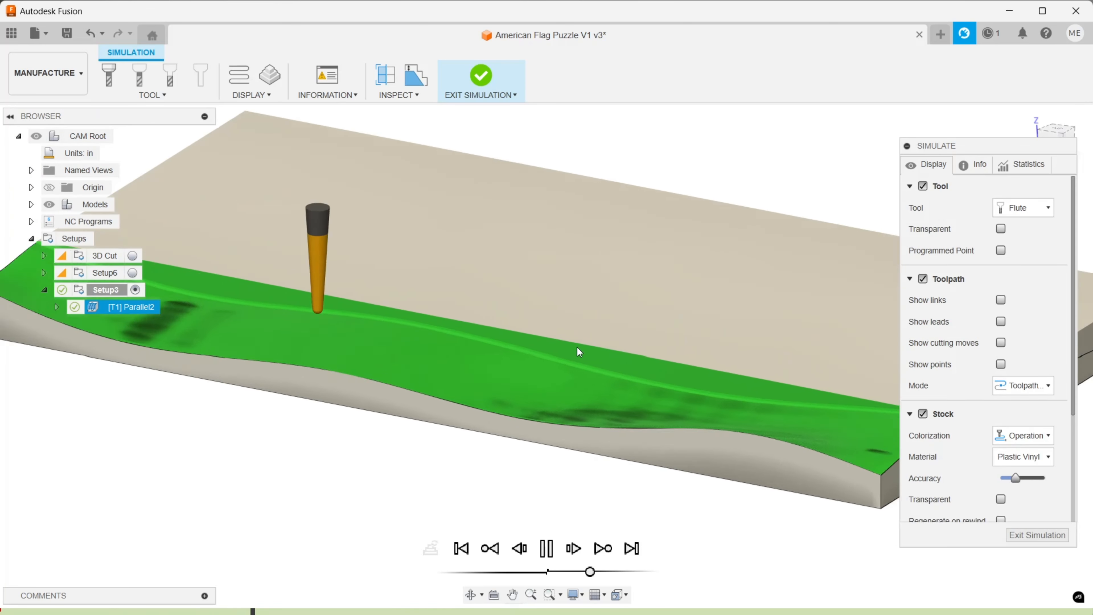
scroll(577, 347, up, 2)
scroll(656, 383, down, 5)
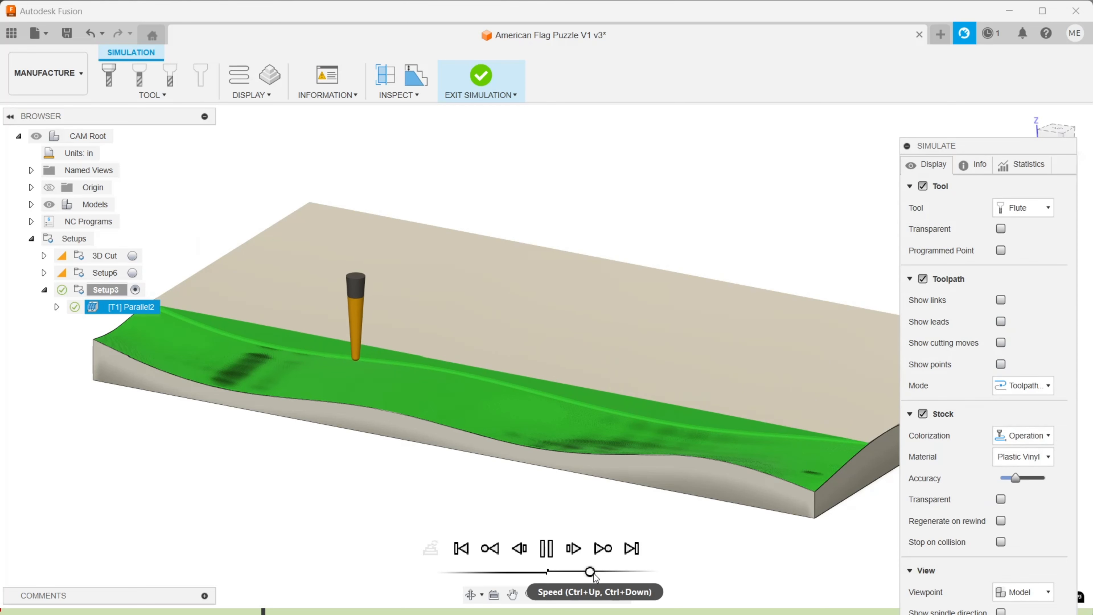
Step: Raise the simulation playback to its maximum speed and inspect the machined waves at the stock's corner
drag(593, 573, 617, 573)
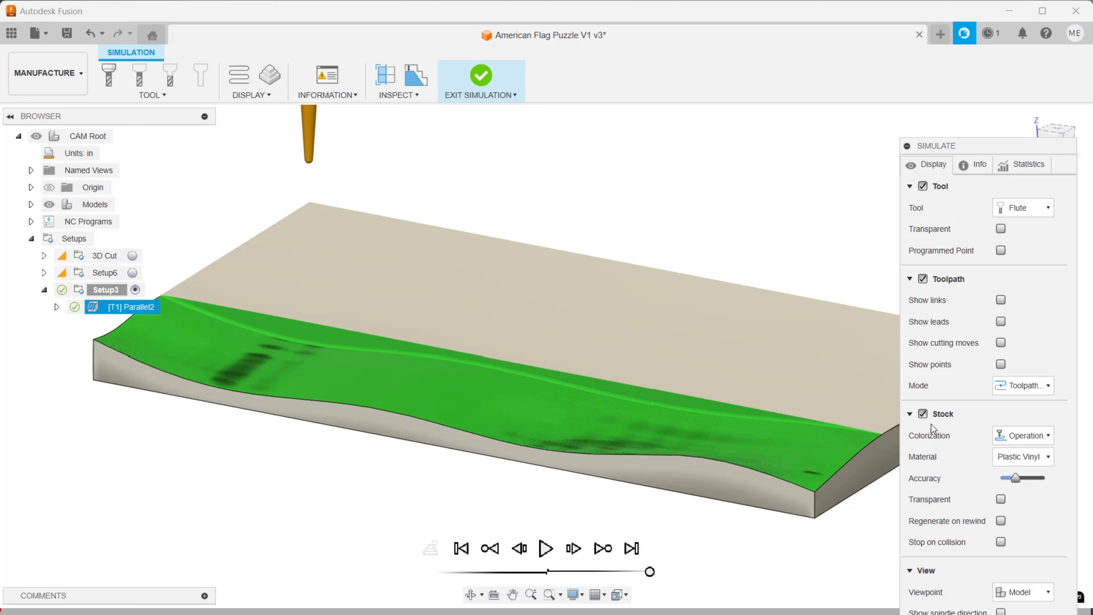
drag(988, 147, 963, 12)
scroll(532, 422, up, 2)
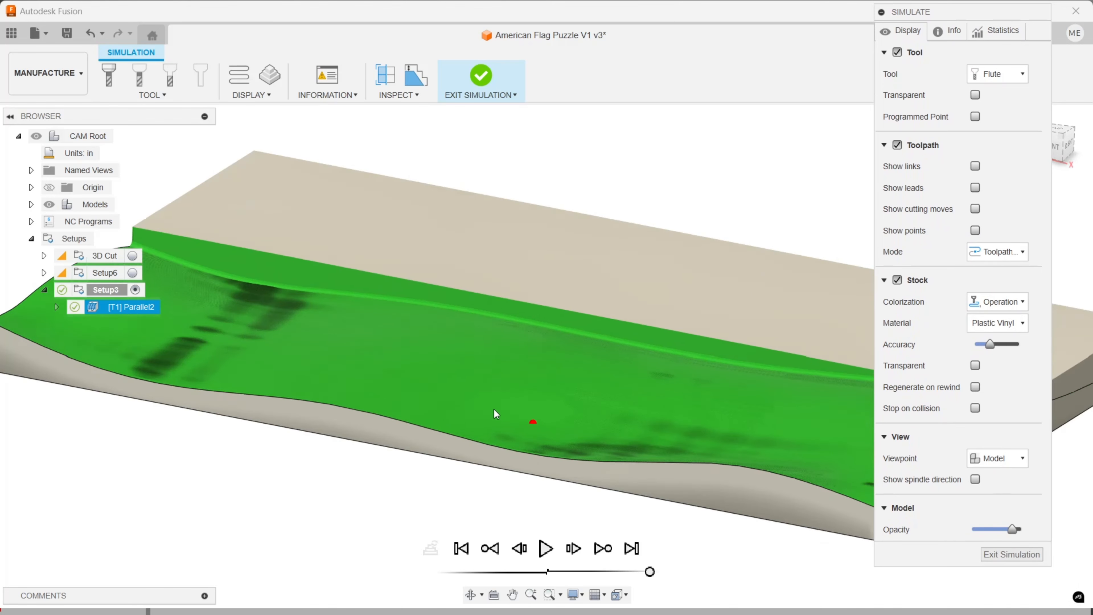
scroll(463, 364, down, 2)
middle_drag(368, 304, 573, 382)
scroll(403, 361, up, 5)
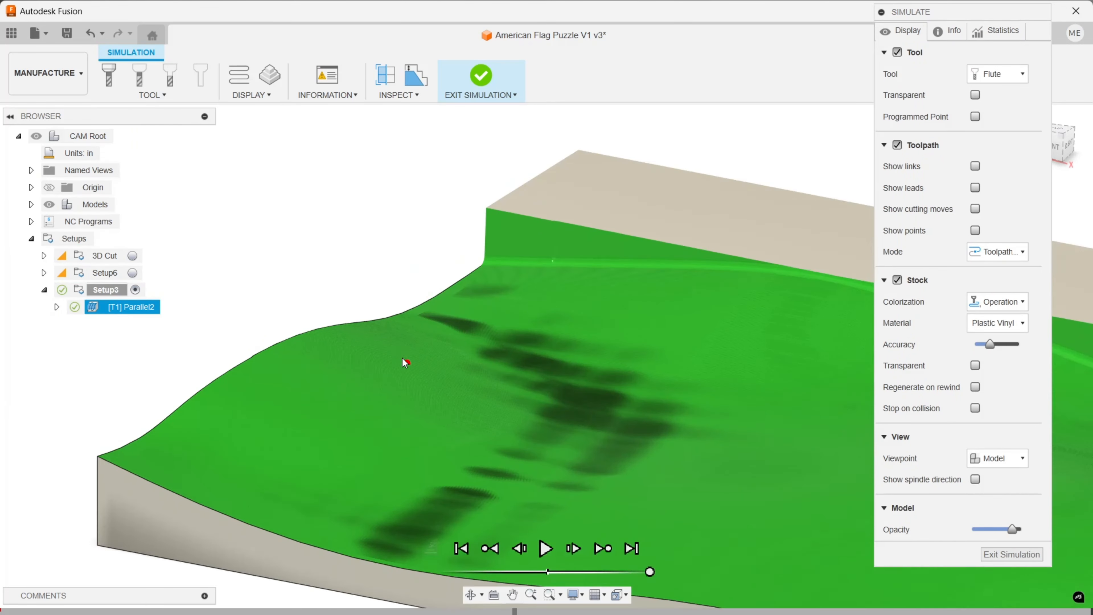
scroll(457, 330, down, 1)
scroll(459, 335, down, 5)
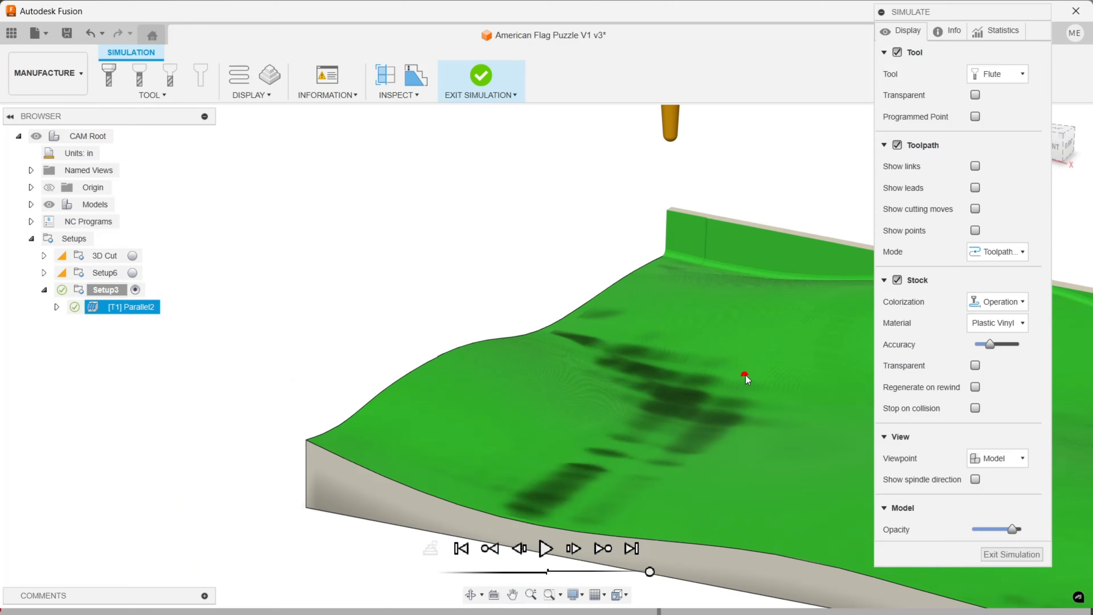
Step: Examine the simulated machined waves around the stock's corner and along its side faces
middle_drag(747, 379, 275, 314)
scroll(429, 330, up, 2)
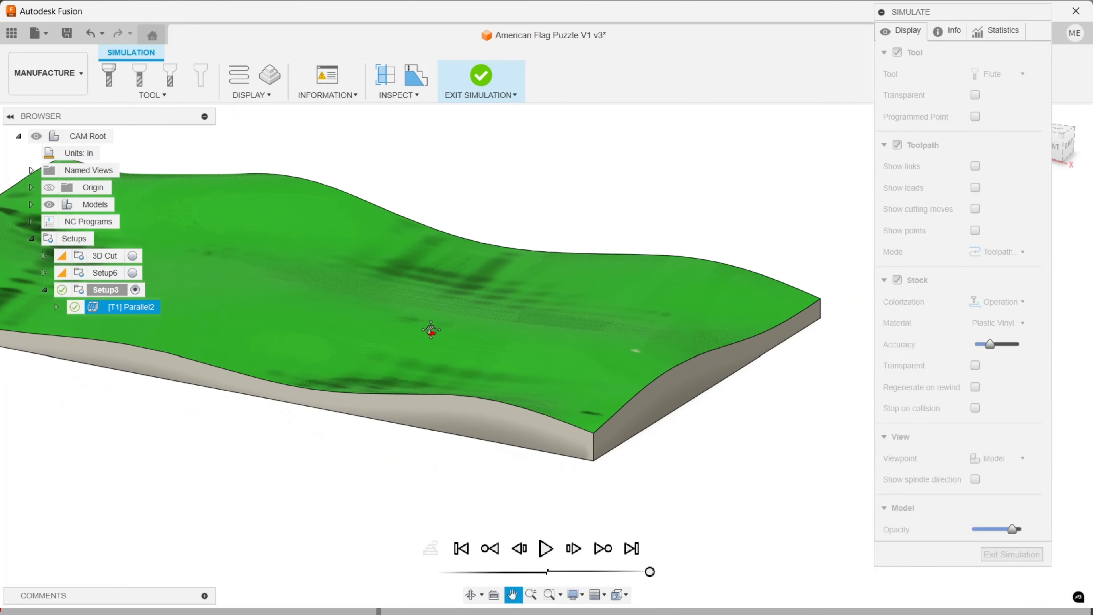
scroll(586, 423, up, 4)
scroll(564, 387, down, 6)
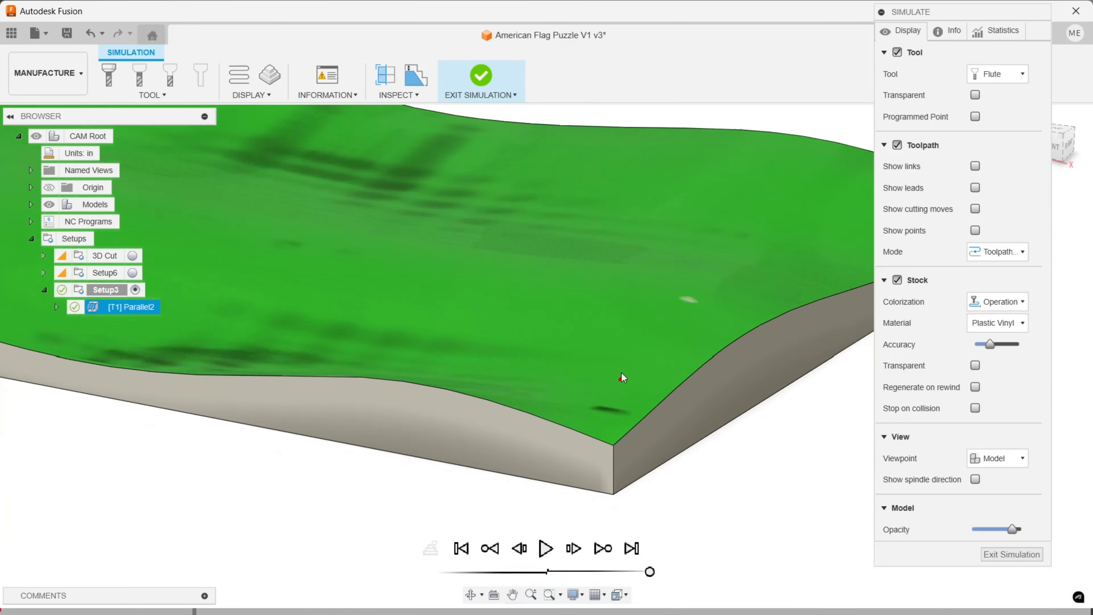
click(1063, 156)
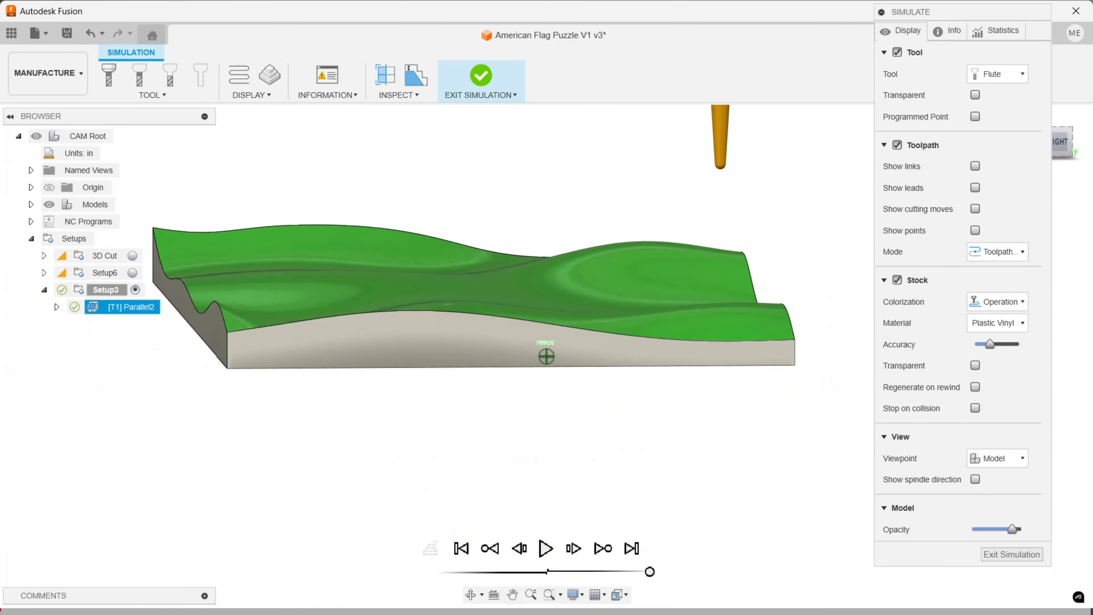
mouse_move(1062, 142)
mouse_down()
mouse_move(1062, 160)
mouse_move(1031, 138)
mouse_move(1036, 156)
mouse_up()
scroll(774, 232, down, 4)
middle_drag(774, 232, 587, 251)
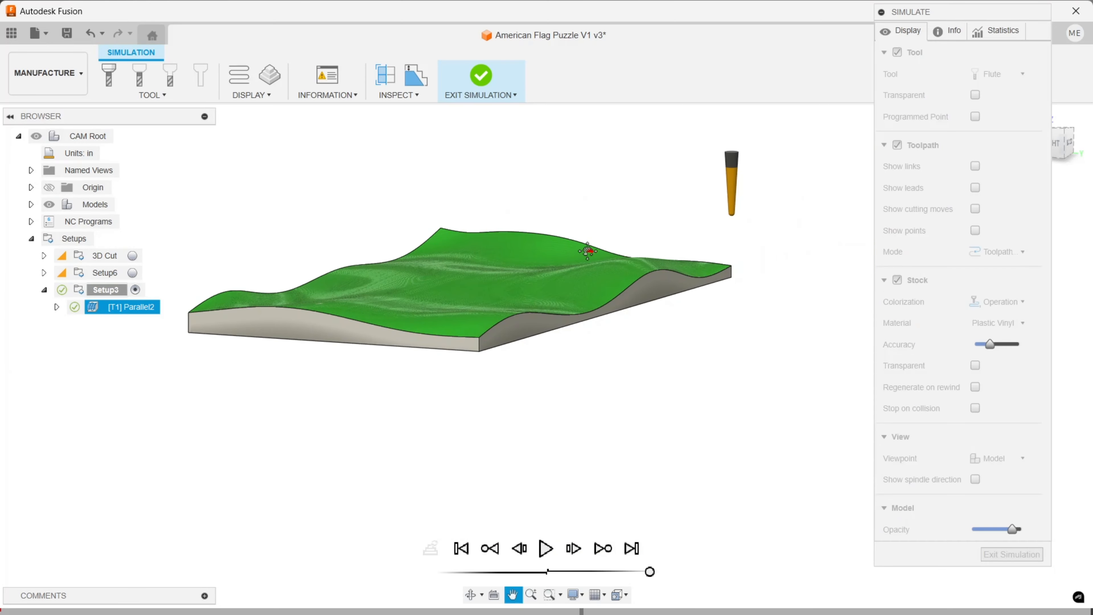
scroll(603, 189, up, 3)
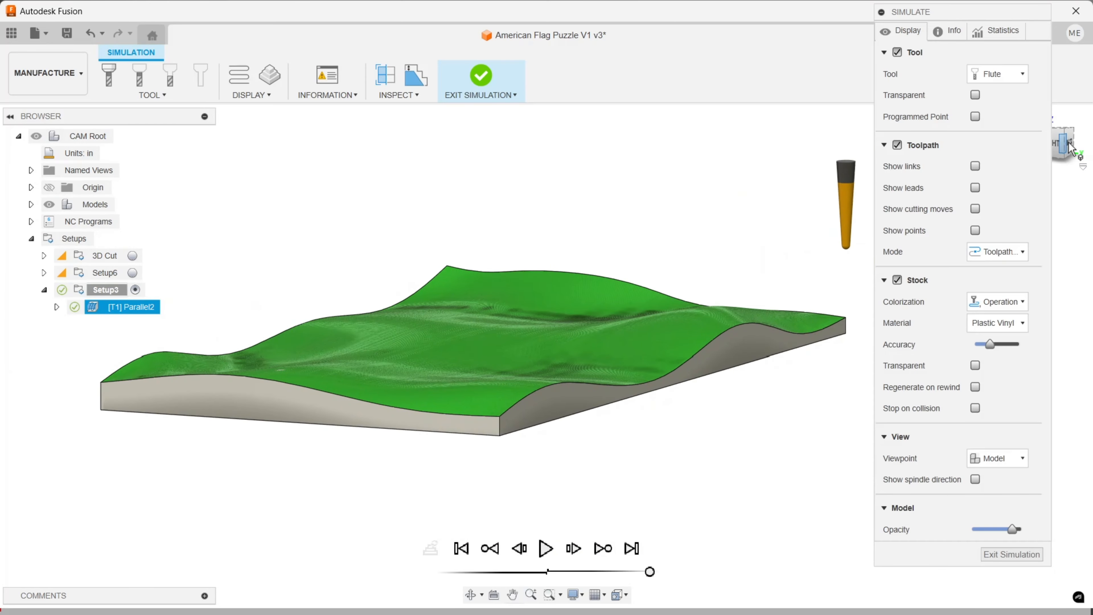
mouse_move(1059, 146)
mouse_down()
mouse_move(1036, 147)
mouse_move(1035, 169)
mouse_move(1023, 147)
mouse_up()
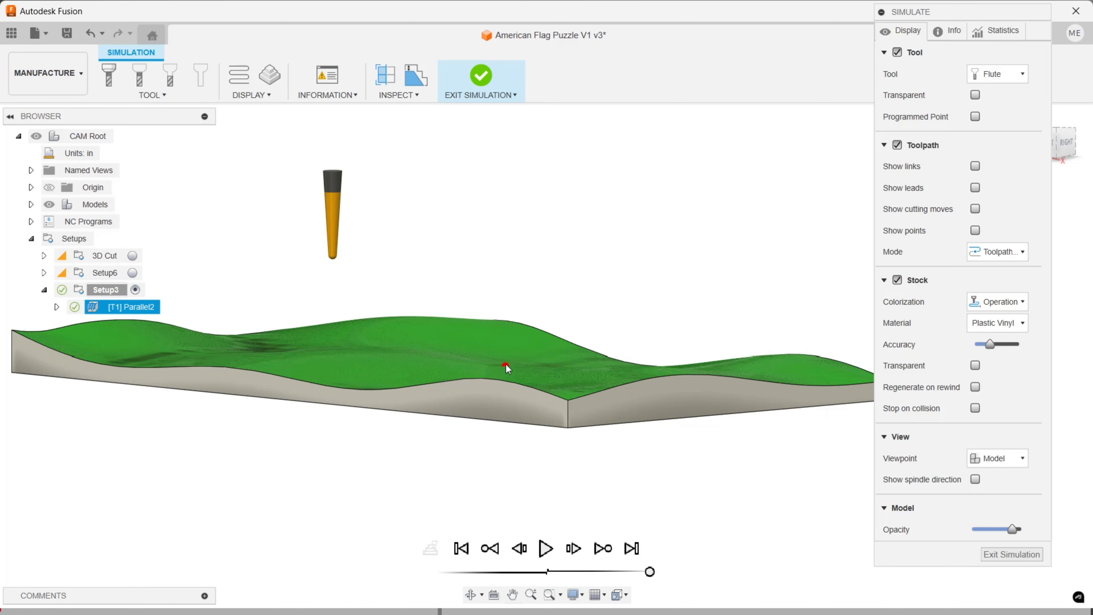
Step: Inspect the complete machined surface of the stock from a low side view and from above
scroll(505, 365, down, 2)
middle_drag(506, 365, 634, 372)
mouse_move(1066, 146)
mouse_down()
mouse_move(1087, 144)
mouse_move(1091, 156)
mouse_up()
mouse_move(546, 356)
shift+middle_down()
mouse_move(413, 362)
mouse_move(387, 405)
mouse_move(412, 391)
shift+middle_up()
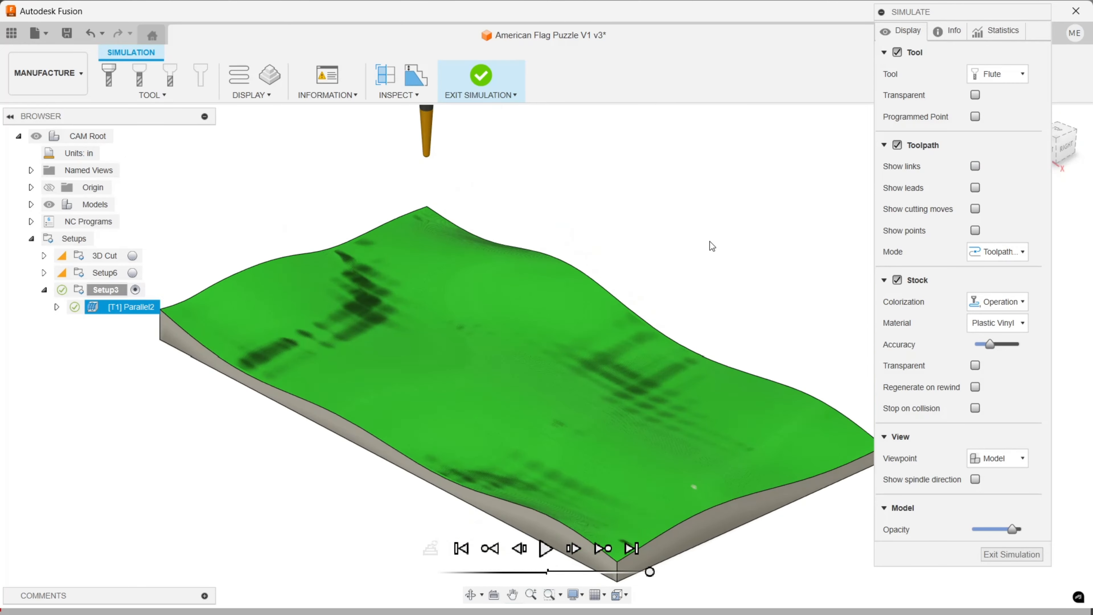
scroll(710, 246, down, 2)
middle_drag(709, 246, 654, 201)
click(1066, 149)
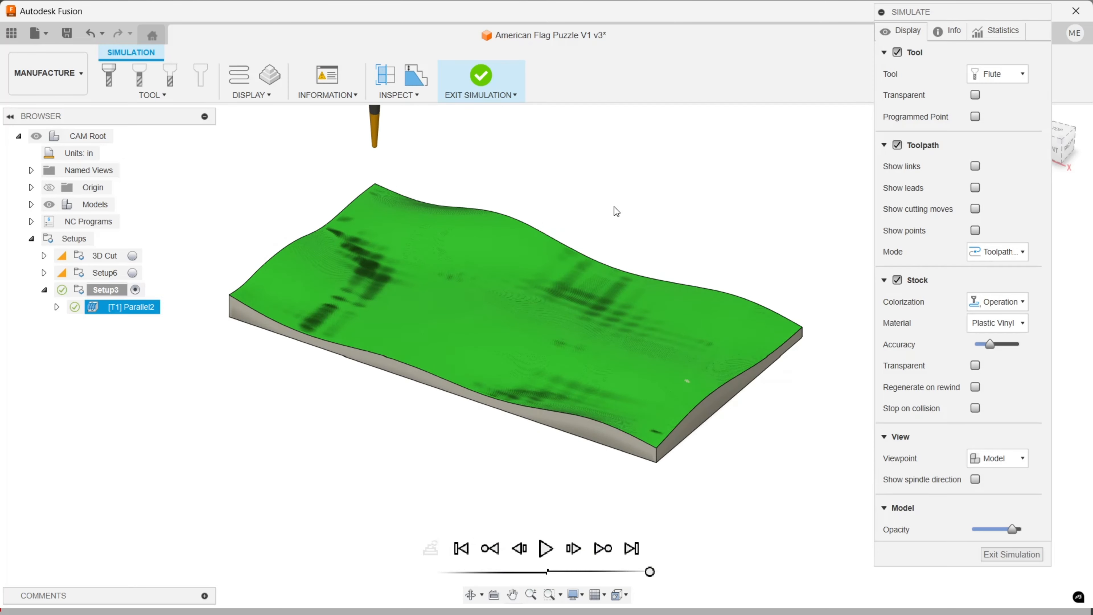
Step: Exit the toolpath simulation and switch to the Design workspace
click(1015, 554)
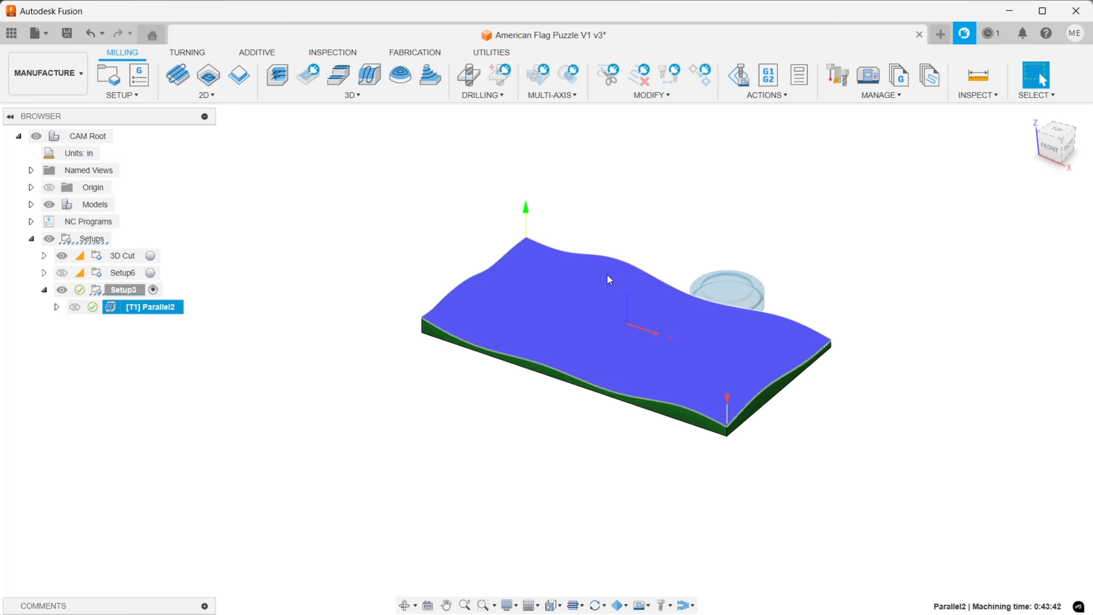
scroll(477, 311, up, 3)
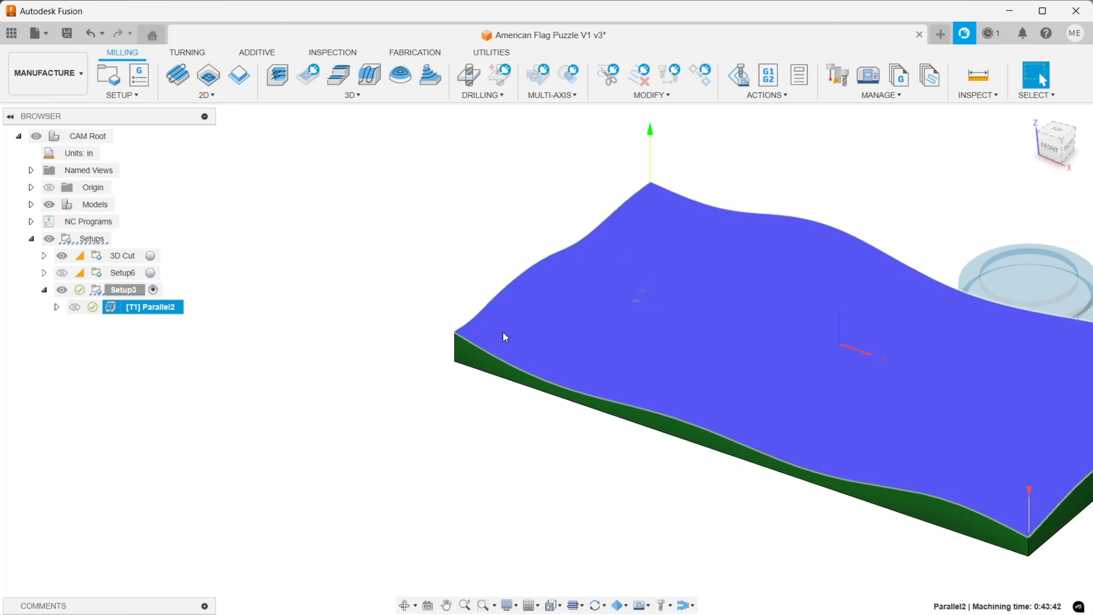
click(49, 78)
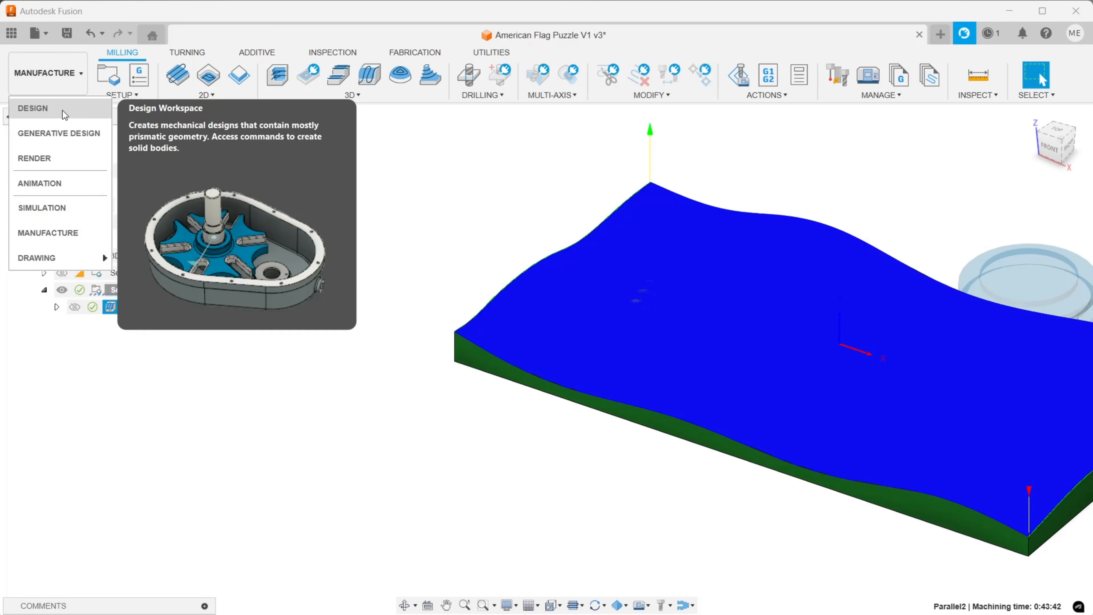
click(63, 110)
Step: Hide Body630 and briefly show the copied puzzle pieces that were shaped into waves
click(64, 291)
click(63, 290)
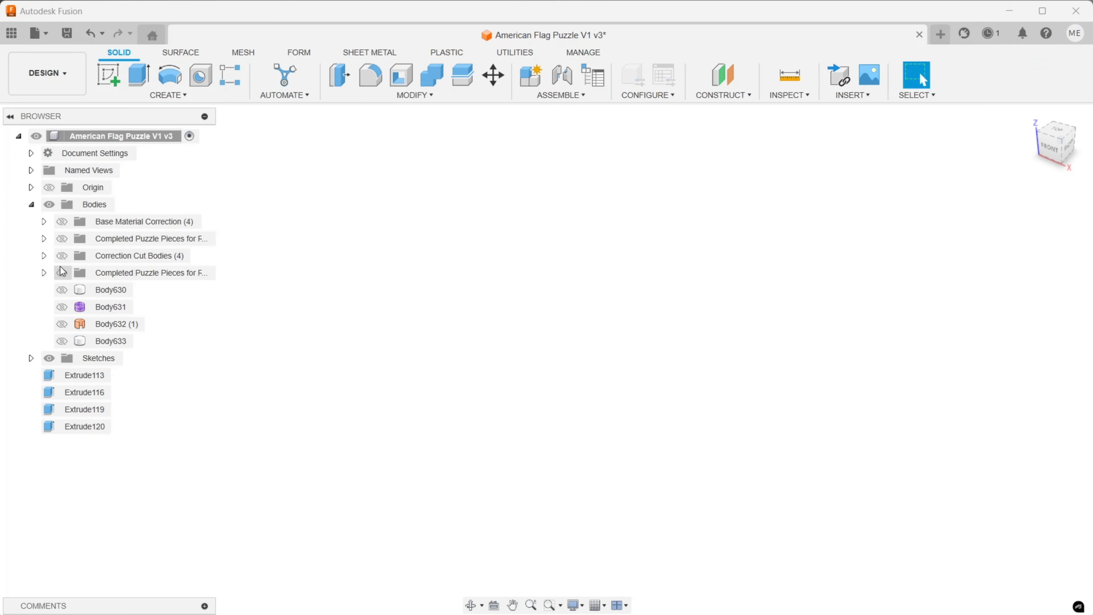
click(62, 272)
scroll(687, 328, down, 2)
middle_drag(496, 298, 301, 264)
click(62, 272)
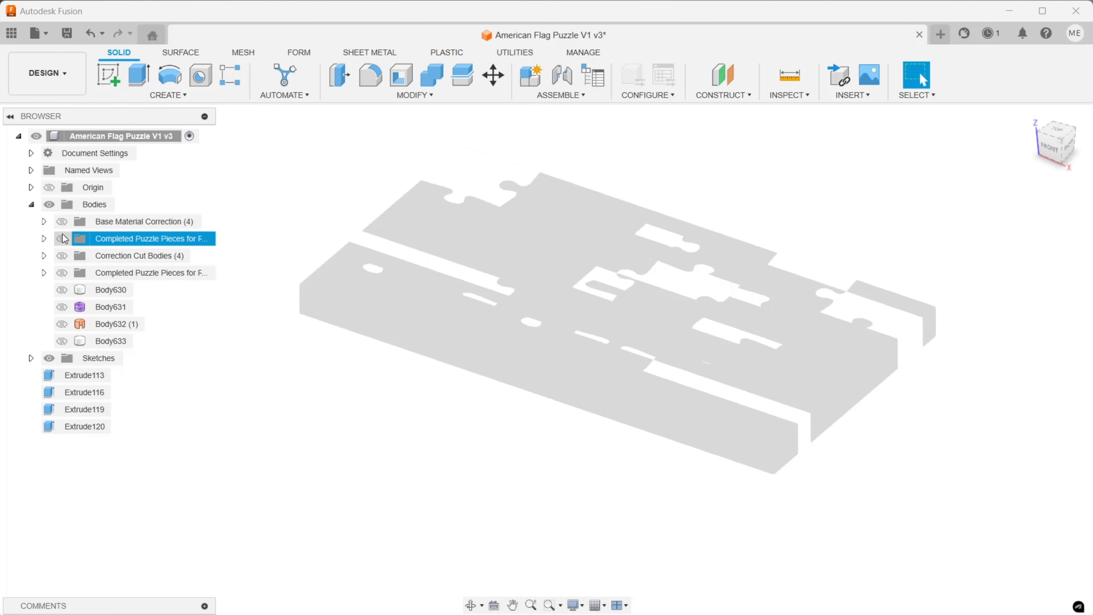
Step: View the Base Material Correction bodies from the top with the Correction Cut Bodies overlaid, and hide both folders
click(62, 221)
middle_drag(618, 279, 664, 268)
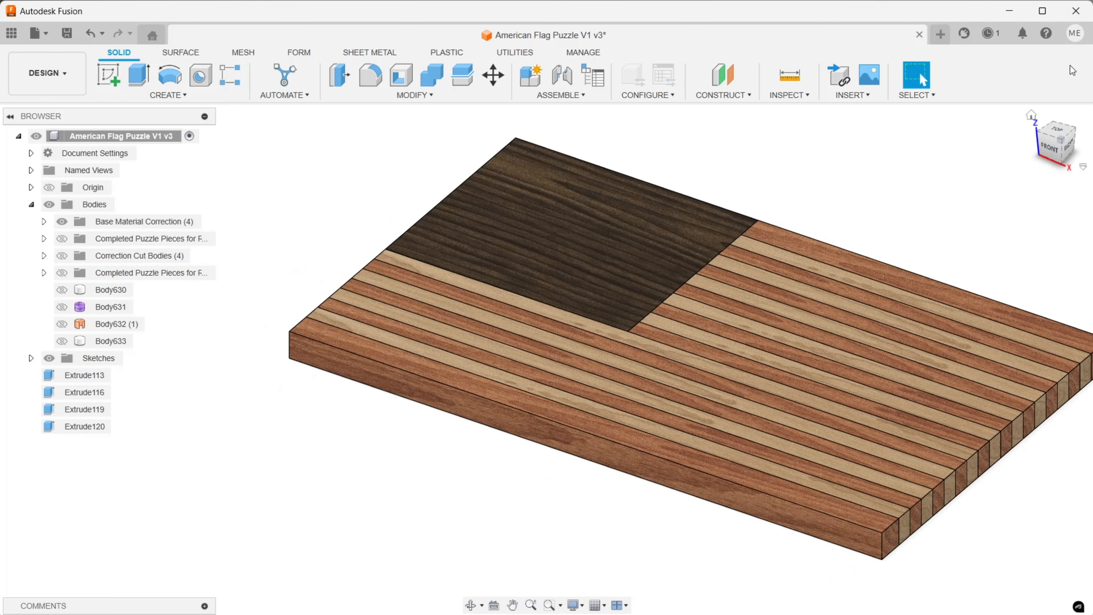
click(1057, 130)
click(62, 255)
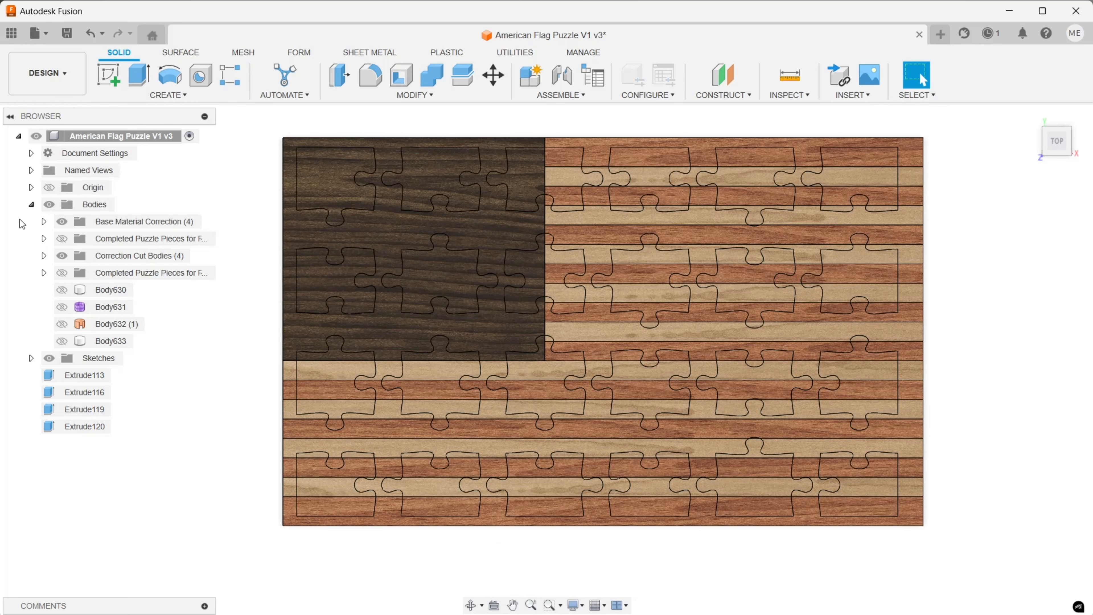
click(62, 255)
click(62, 221)
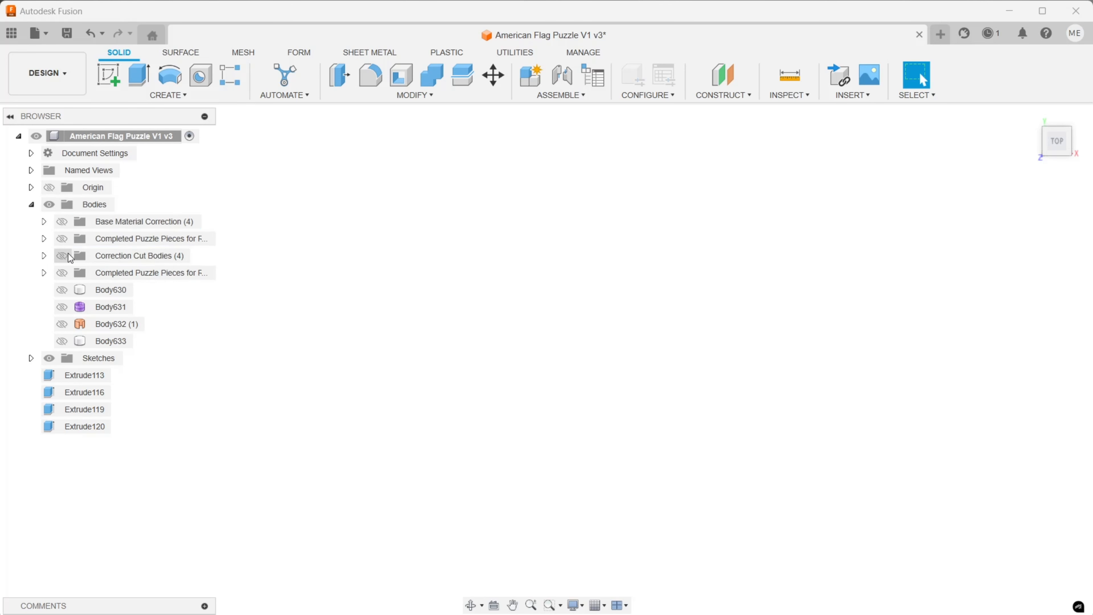
Step: Review the flat completed puzzle pieces from the top and at an angle, and display the wavy pieces in their place
click(62, 238)
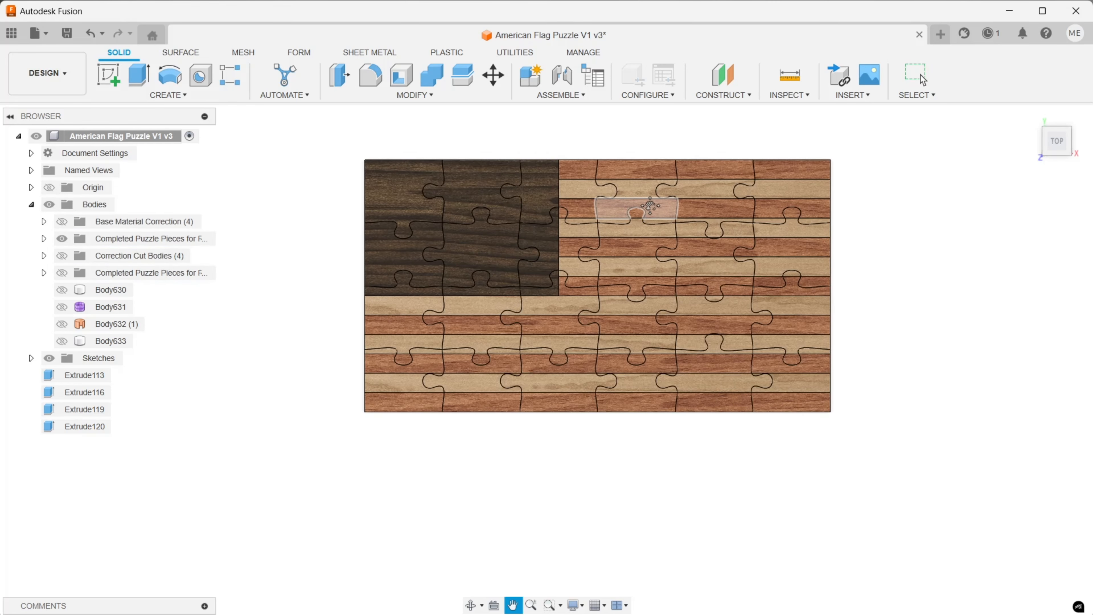
click(1070, 154)
shift+middle_drag(546, 360, 546, 310)
click(63, 242)
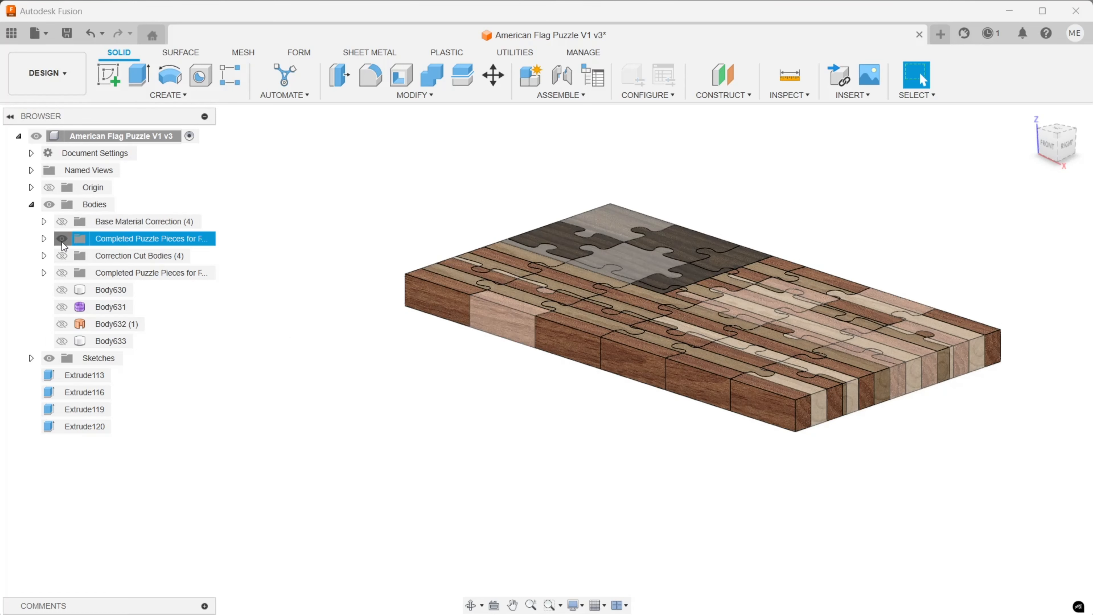
click(62, 238)
click(62, 273)
middle_drag(673, 270, 522, 257)
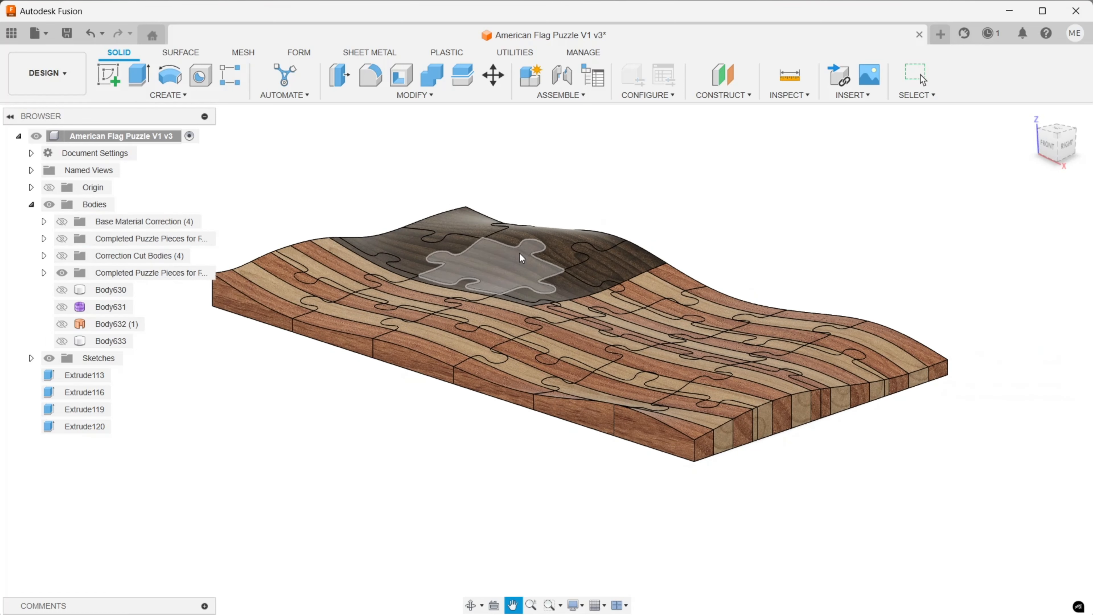
Step: Switch to the Manufacture workspace and select the Parallel2 operation in Setup3
click(59, 85)
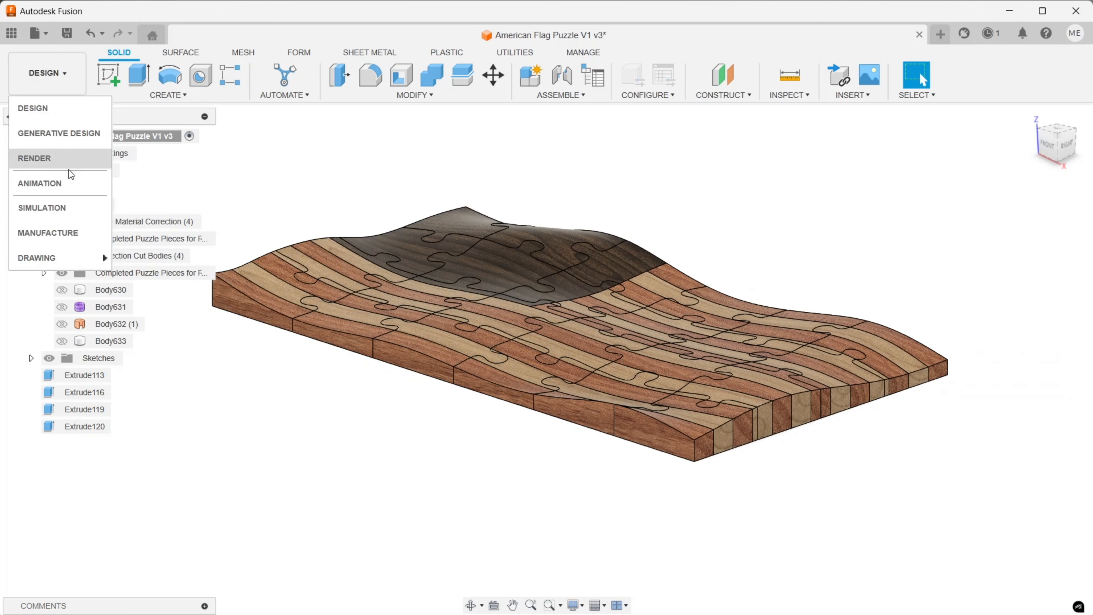
click(64, 233)
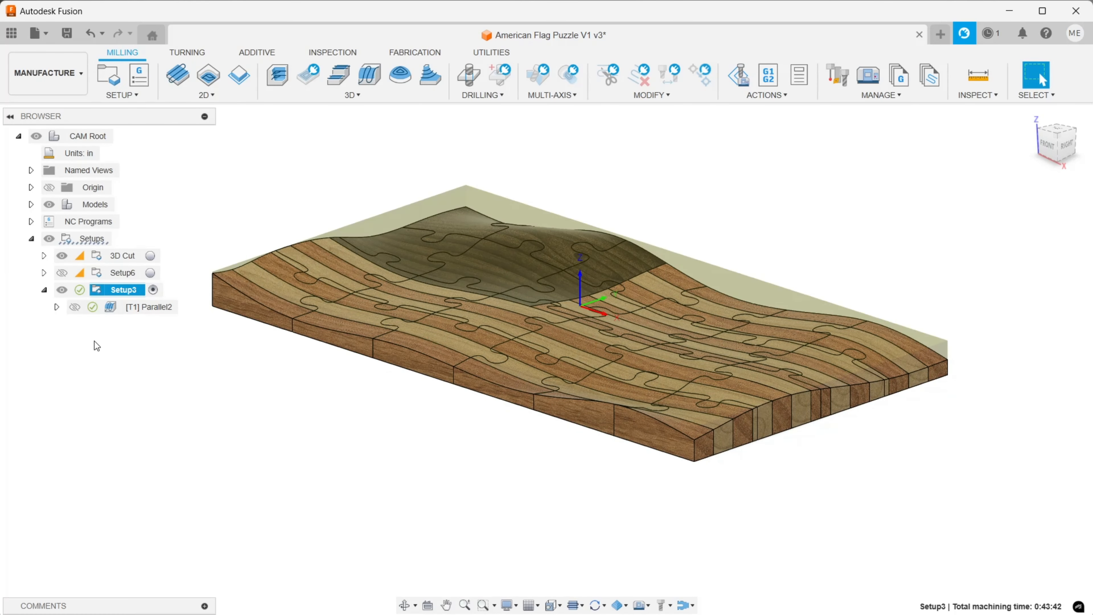
click(127, 306)
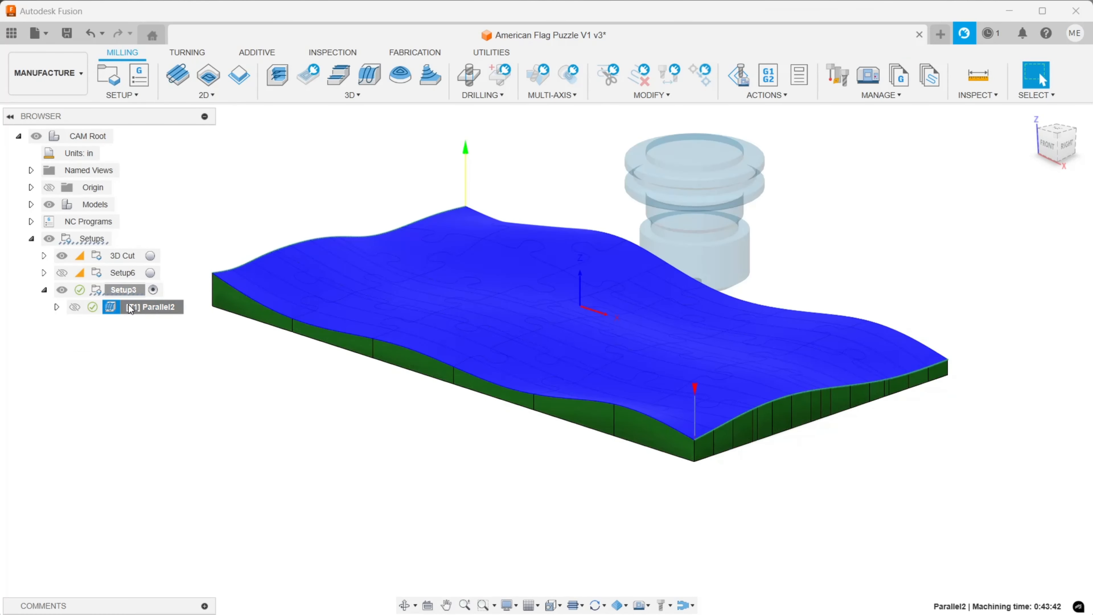
Step: Examine the Parallel2 toolpath's coverage of the wavy puzzle surface from angled views and from the top
scroll(537, 248, up, 4)
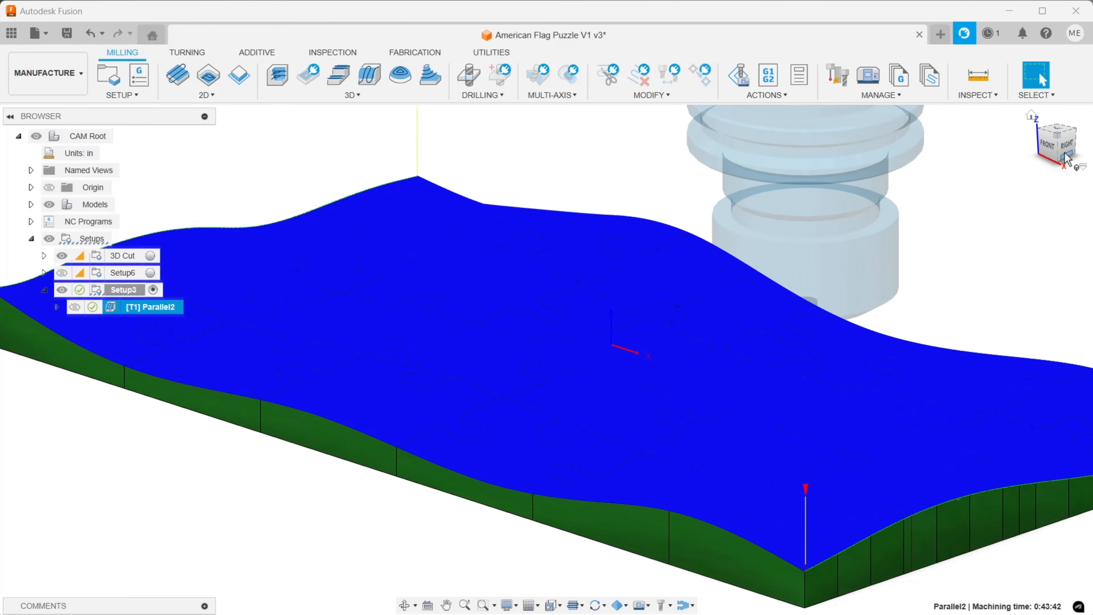
click(1066, 158)
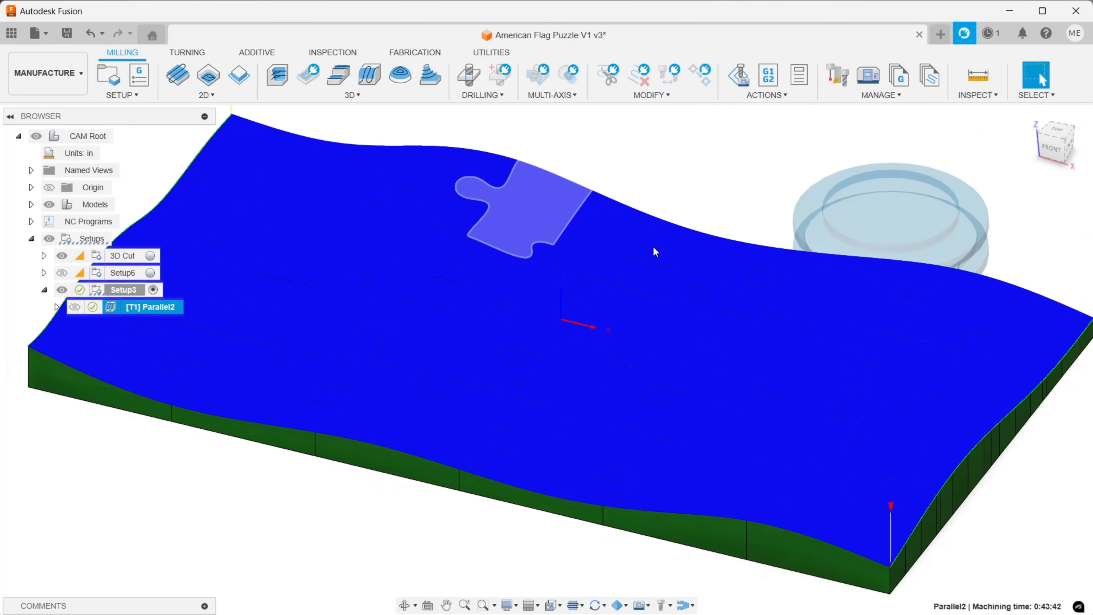
click(1055, 133)
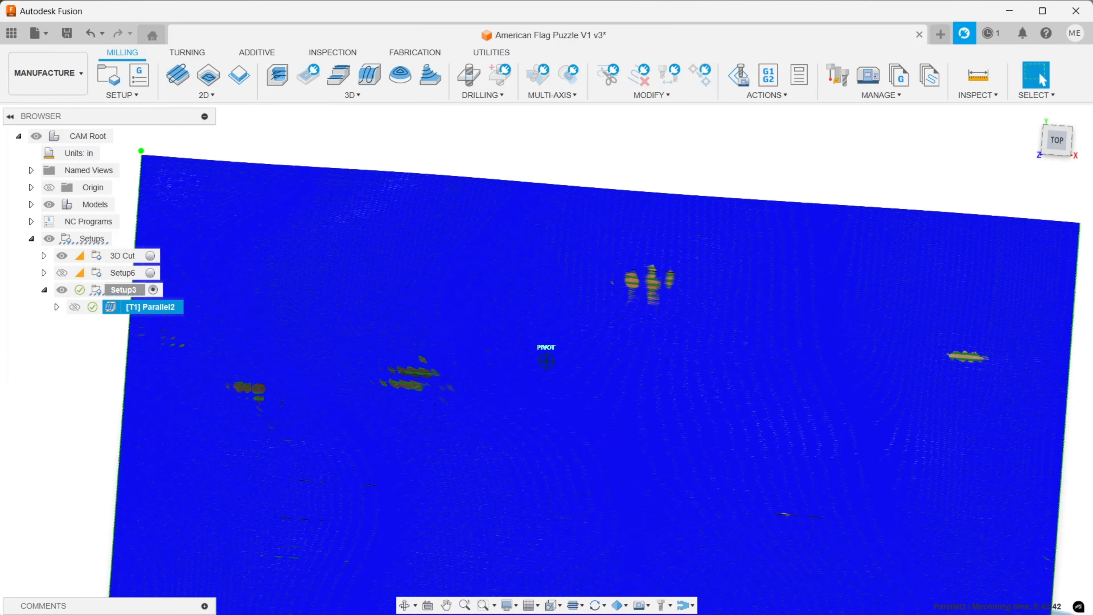
drag(1055, 132, 1026, 105)
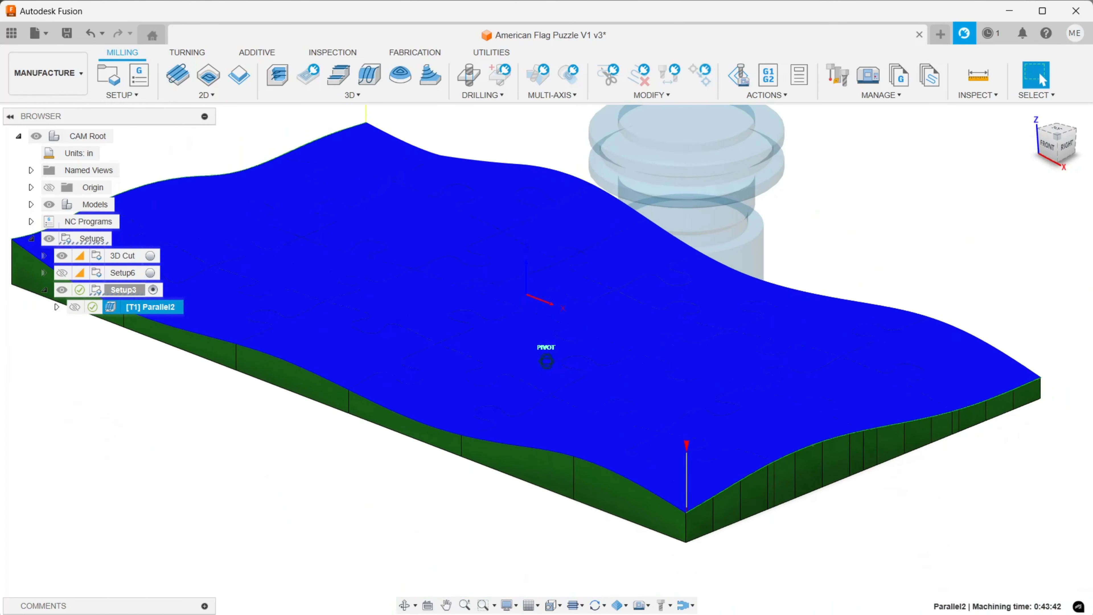
scroll(704, 331, down, 5)
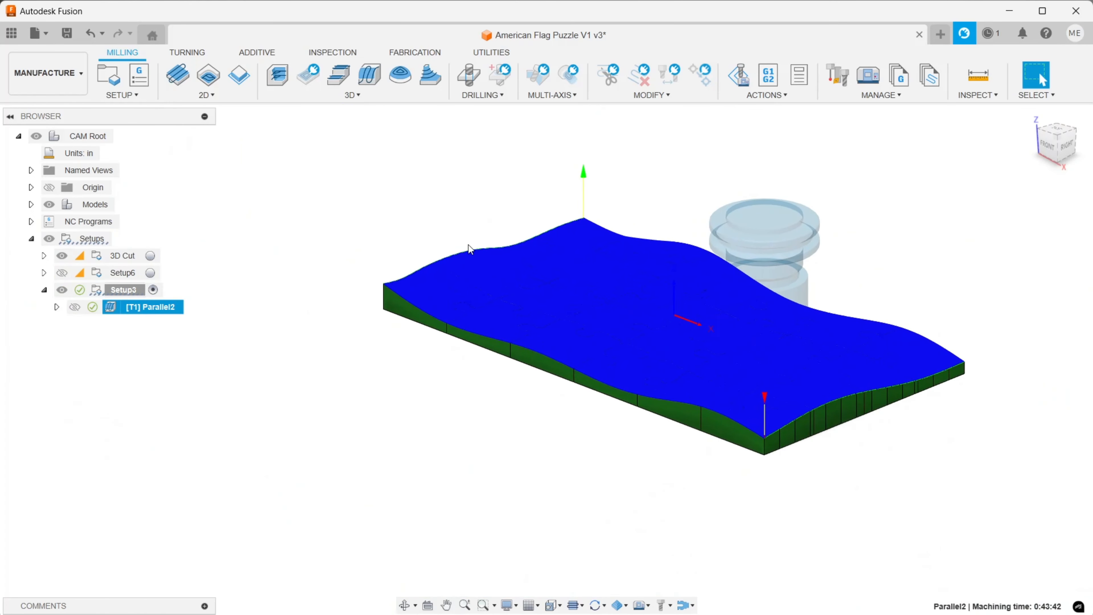
scroll(434, 225, up, 3)
middle_drag(434, 224, 312, 196)
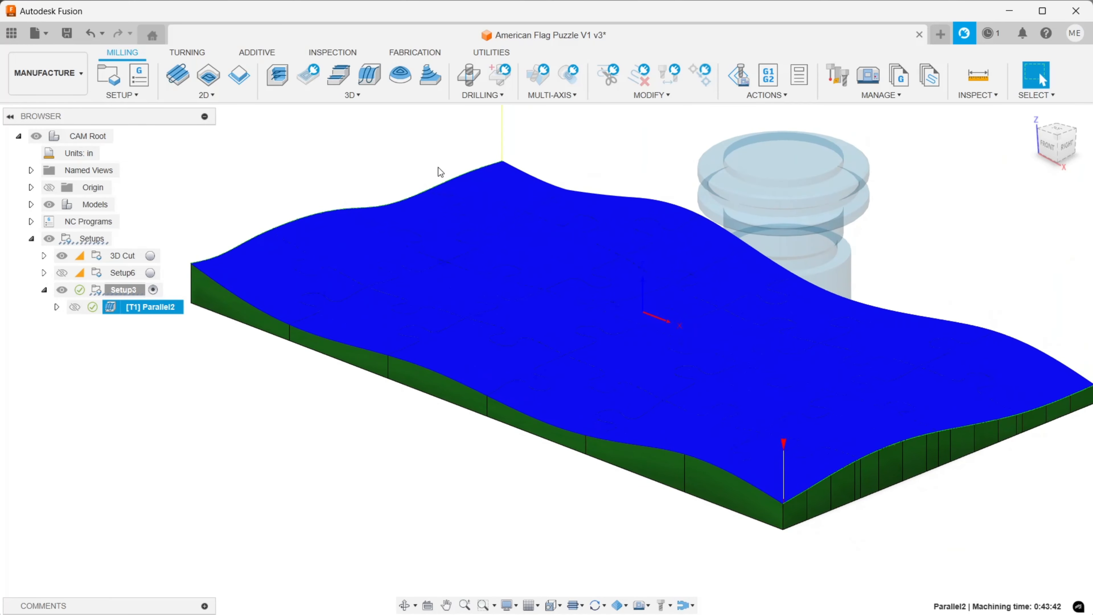
scroll(438, 167, down, 4)
middle_drag(517, 134, 571, 214)
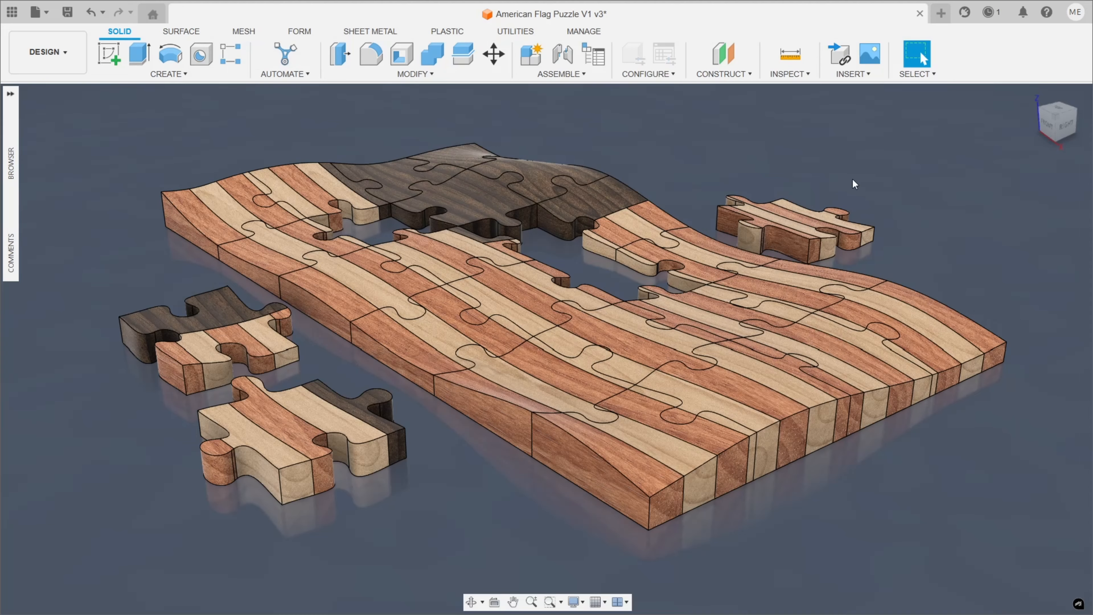
mouse_move(1065, 128)
mouse_down()
mouse_move(986, 108)
mouse_move(848, 143)
mouse_move(1058, 121)
mouse_up()
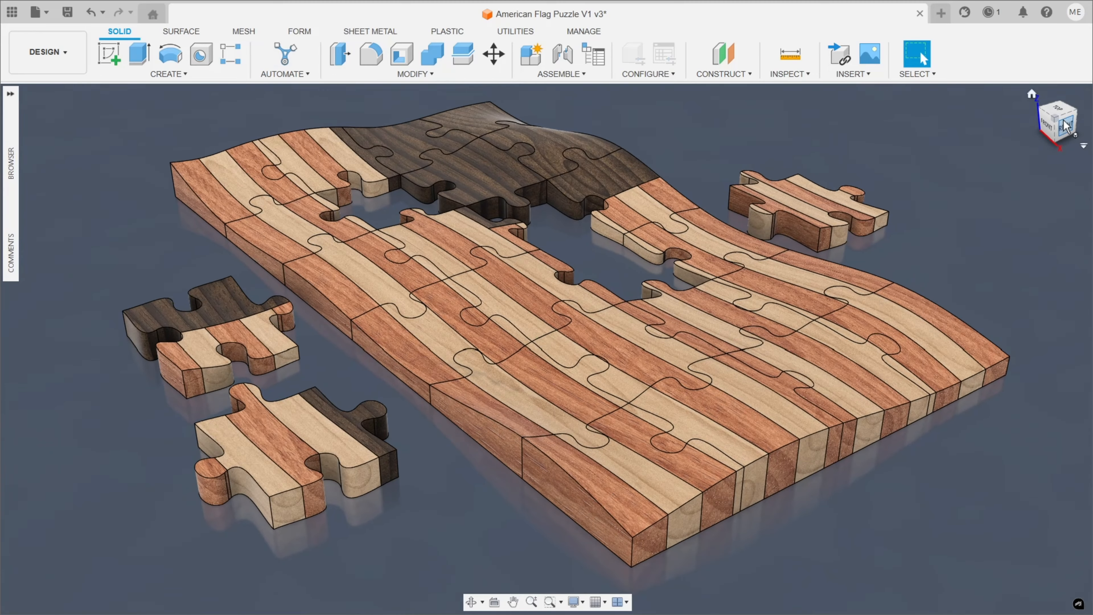
click(1054, 120)
middle_drag(758, 218, 934, 239)
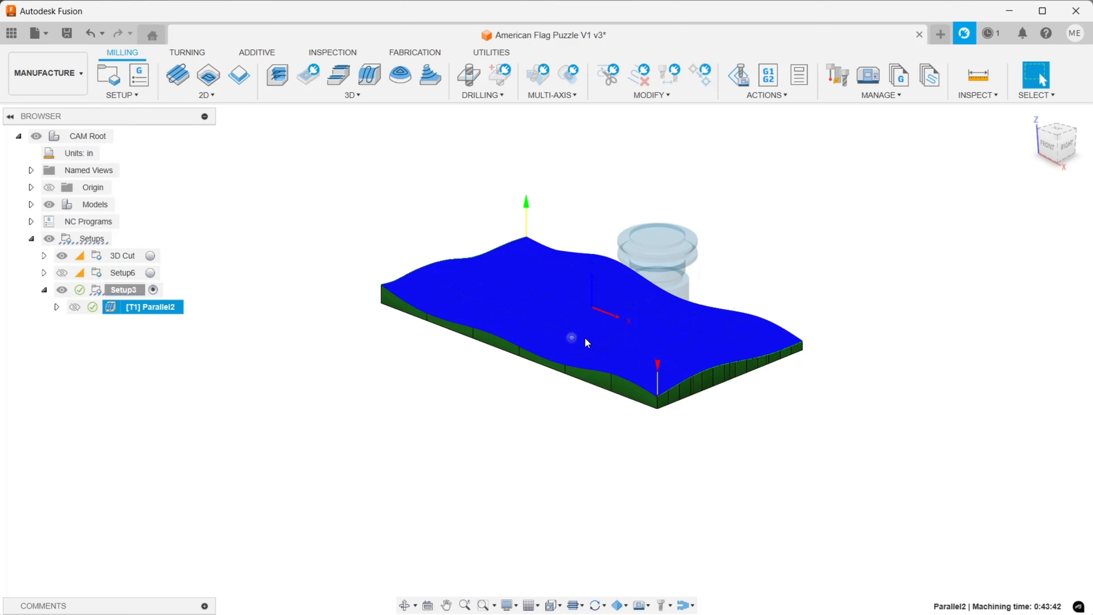
scroll(576, 336, up, 5)
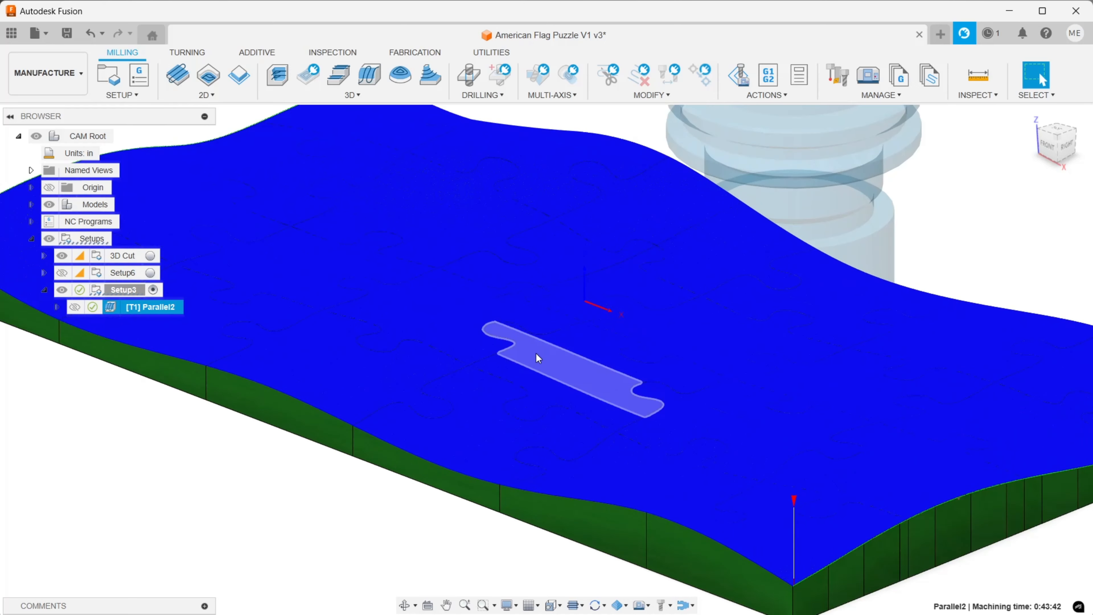
scroll(536, 353, down, 4)
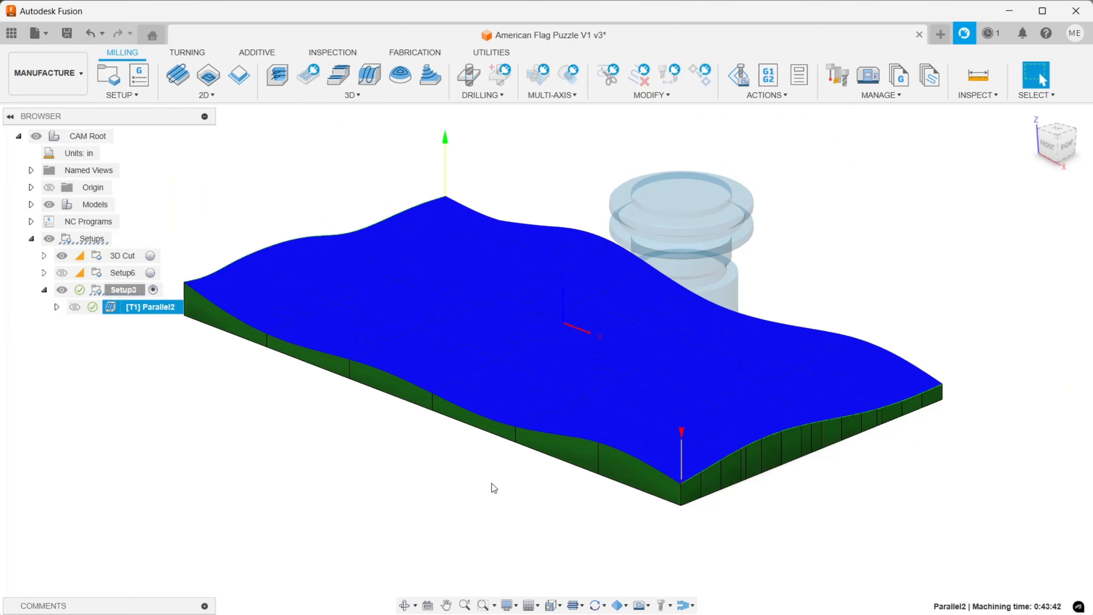
middle_drag(487, 484, 530, 459)
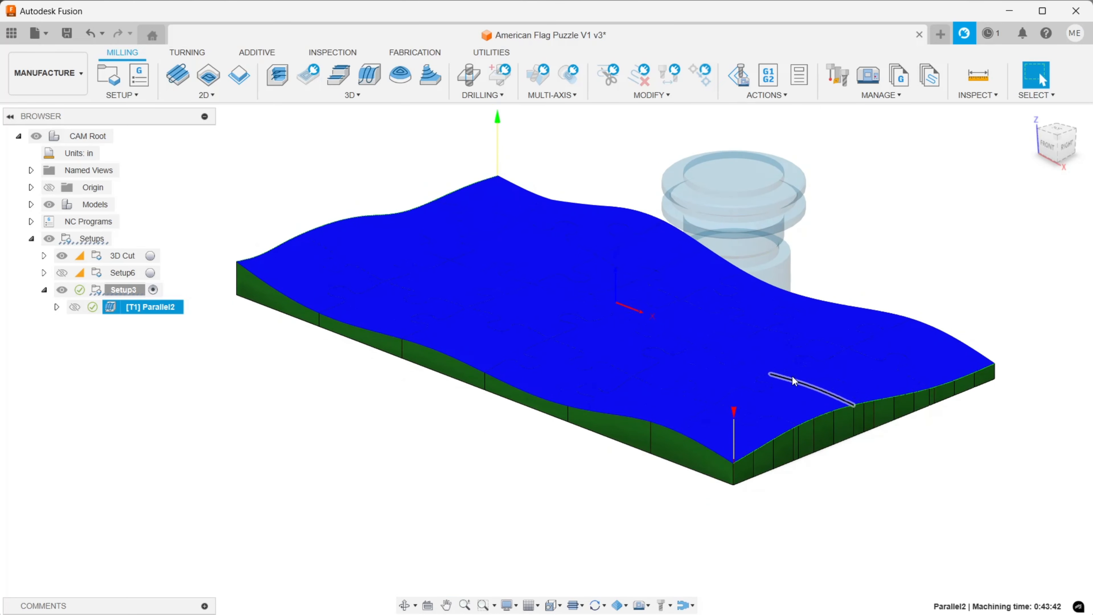
scroll(559, 456, up, 3)
scroll(572, 452, down, 2)
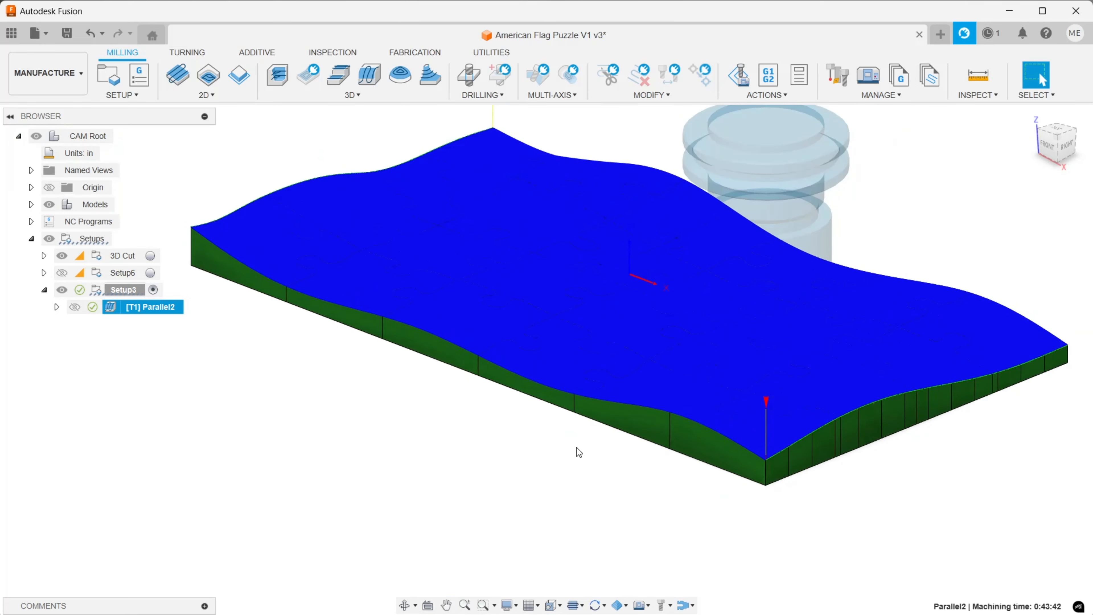
middle_drag(576, 448, 520, 495)
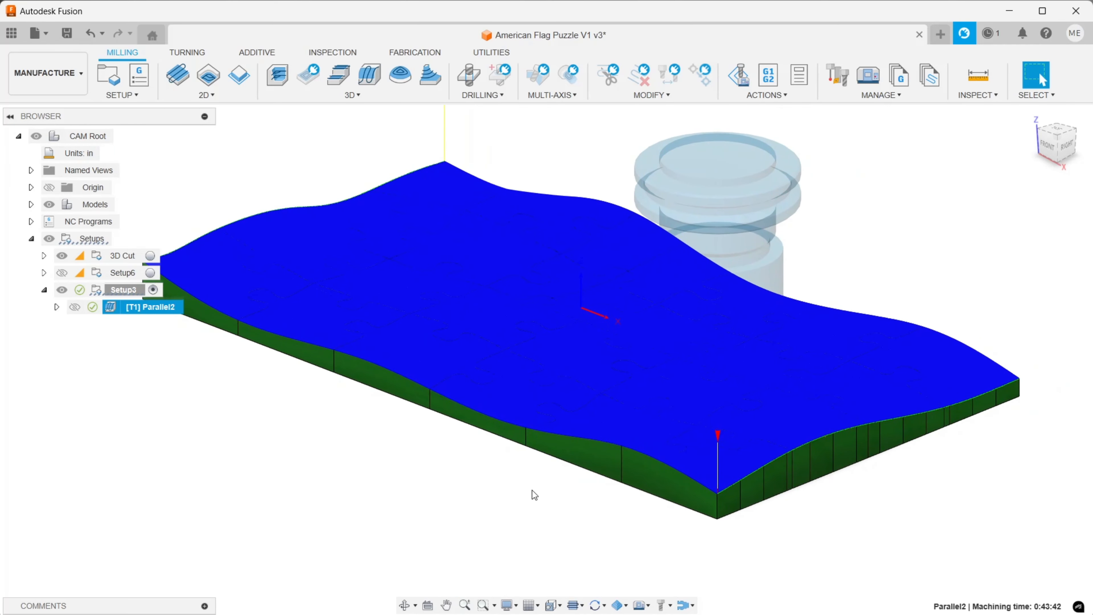